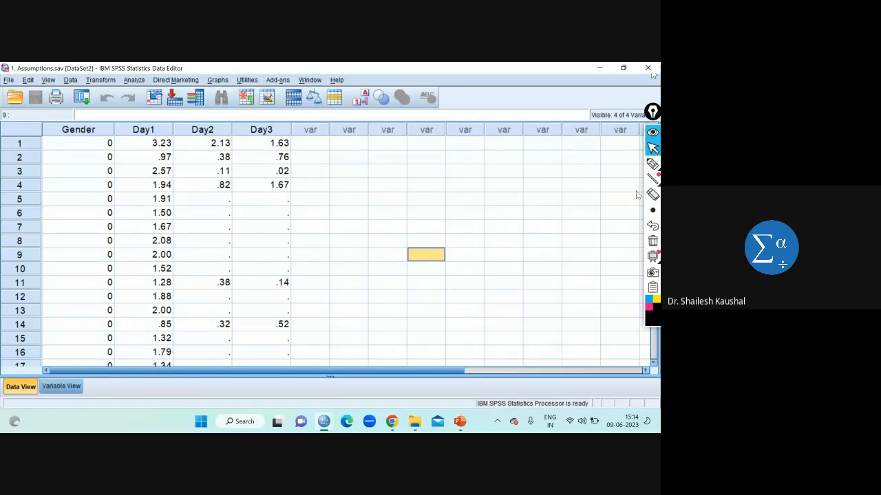
Write the underlined pen notes "800 participated" and "Guest house" over the empty columns beside the data
{"action": "left_click", "coordinate": [651, 166]}
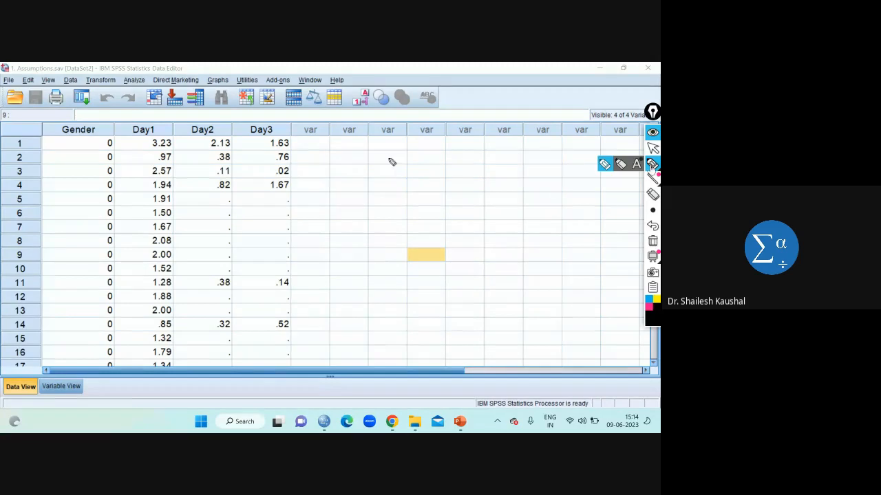
{"action": "mouse_move", "coordinate": [396, 169]}
{"action": "left_mouse_down"}
{"action": "mouse_move", "coordinate": [391, 177]}
{"action": "mouse_move", "coordinate": [408, 171]}
{"action": "mouse_move", "coordinate": [421, 182]}
{"action": "mouse_move", "coordinate": [434, 162]}
{"action": "mouse_move", "coordinate": [517, 140]}
{"action": "left_mouse_up"}
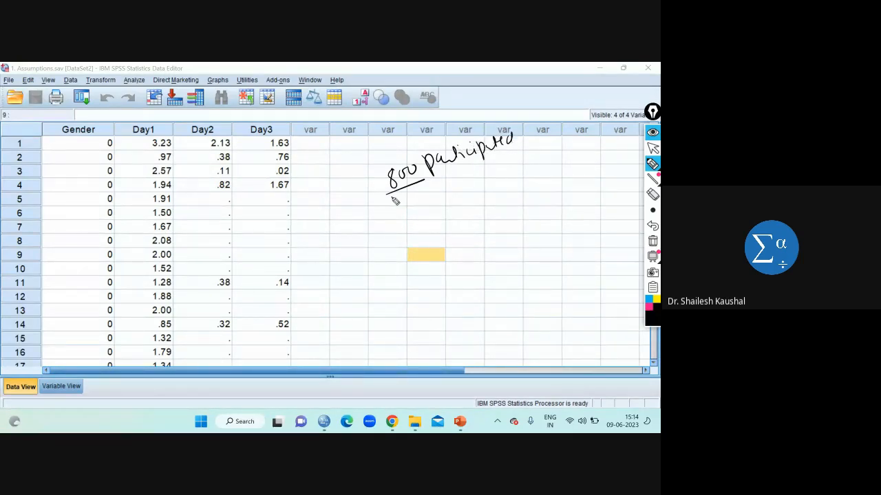
{"action": "mouse_move", "coordinate": [393, 198]}
{"action": "left_mouse_down"}
{"action": "mouse_move", "coordinate": [530, 155]}
{"action": "mouse_move", "coordinate": [514, 161]}
{"action": "left_mouse_up"}
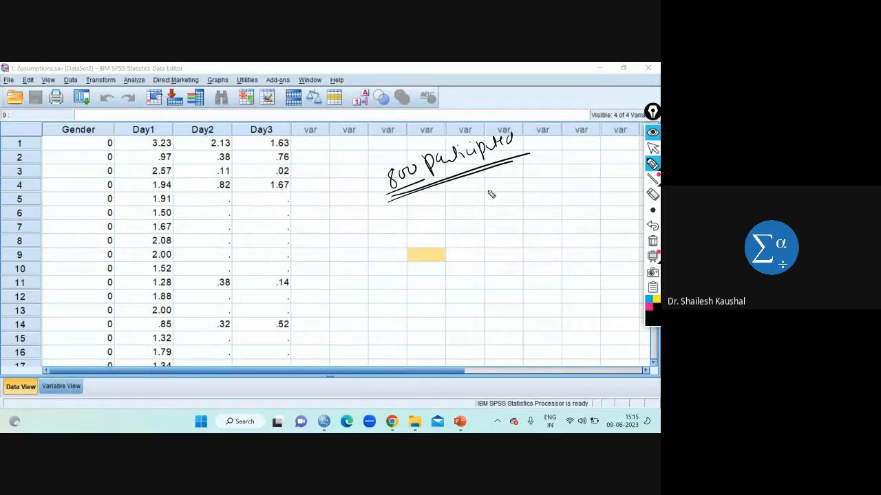
{"action": "mouse_move", "coordinate": [487, 192]}
{"action": "left_mouse_down"}
{"action": "mouse_move", "coordinate": [483, 200]}
{"action": "mouse_move", "coordinate": [571, 183]}
{"action": "left_mouse_up"}
{"action": "left_click_drag", "start_coordinate": [485, 219], "coordinate": [561, 200]}
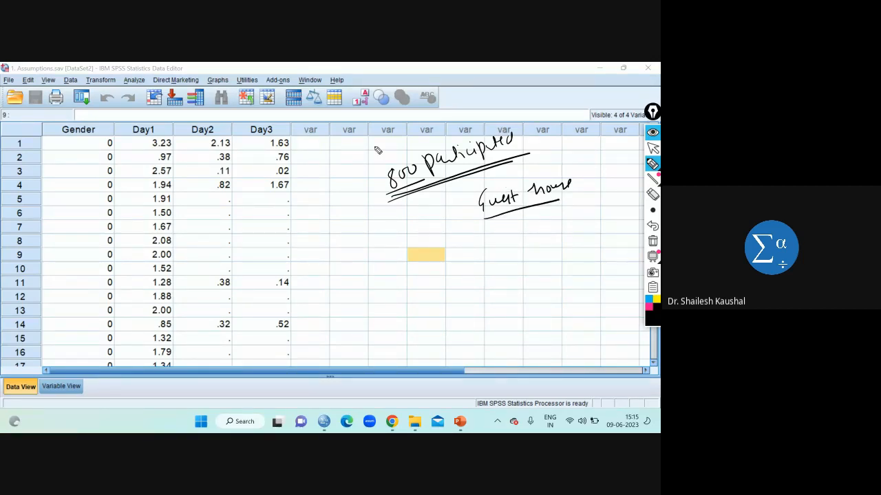
Put pen ticks above the Day1, Day2 and Day3 columns and write an underlined "Hygiene" beside the data
{"action": "mouse_move", "coordinate": [158, 120]}
{"action": "left_mouse_down"}
{"action": "mouse_move", "coordinate": [175, 110]}
{"action": "mouse_move", "coordinate": [268, 109]}
{"action": "left_mouse_up"}
{"action": "mouse_move", "coordinate": [381, 217]}
{"action": "left_mouse_down"}
{"action": "mouse_move", "coordinate": [389, 239]}
{"action": "mouse_move", "coordinate": [391, 226]}
{"action": "left_mouse_up"}
{"action": "mouse_move", "coordinate": [396, 223]}
{"action": "left_mouse_down"}
{"action": "mouse_move", "coordinate": [417, 237]}
{"action": "mouse_move", "coordinate": [453, 215]}
{"action": "left_mouse_up"}
{"action": "left_click_drag", "start_coordinate": [370, 253], "coordinate": [452, 225]}
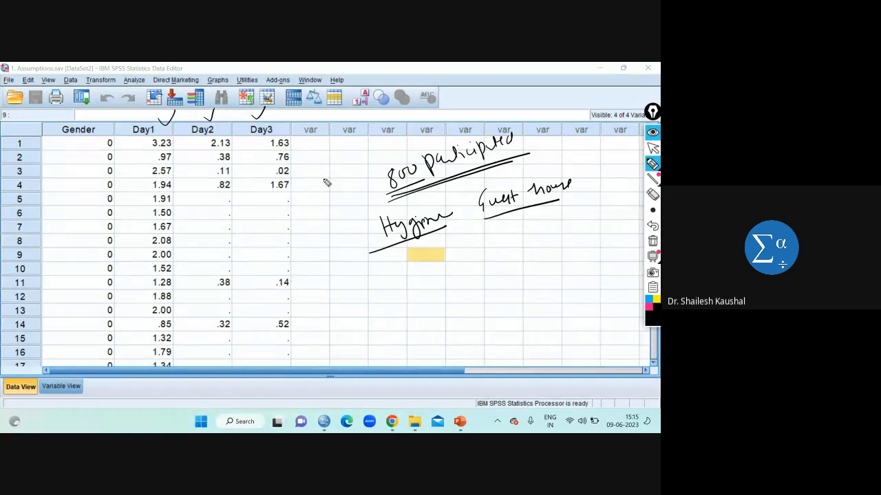
Clear the annotations and sketch a rating scale from 0 (Poor) to 4 (Excellent) with intermediate marks 1, 2 and 3
{"action": "left_click", "coordinate": [652, 241]}
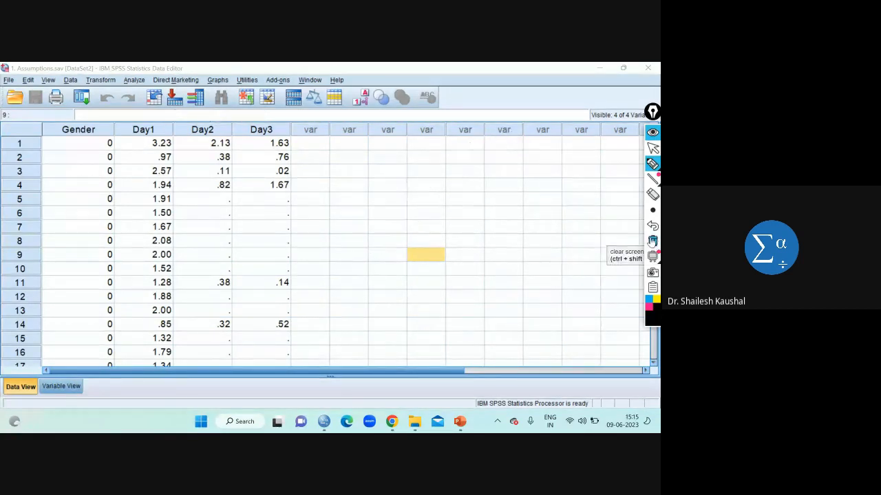
{"action": "left_click_drag", "start_coordinate": [386, 188], "coordinate": [510, 176]}
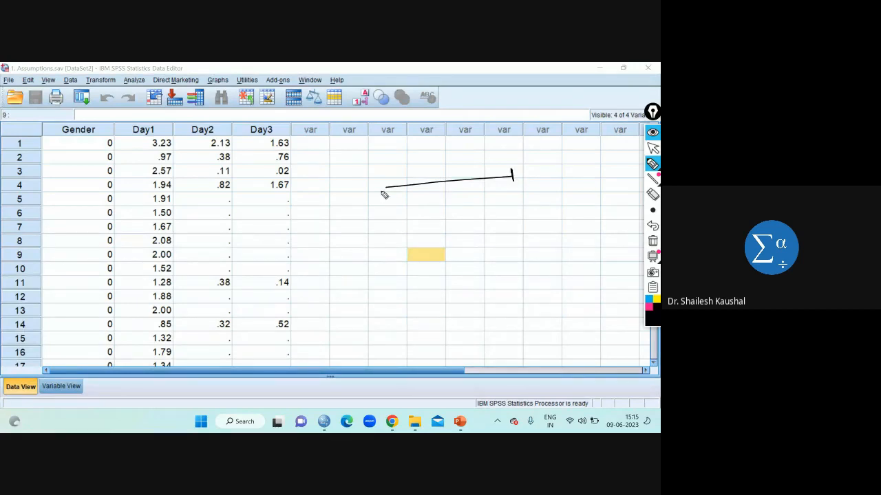
{"action": "left_click_drag", "start_coordinate": [385, 178], "coordinate": [389, 206]}
{"action": "left_click_drag", "start_coordinate": [518, 190], "coordinate": [520, 203]}
{"action": "mouse_move", "coordinate": [373, 236]}
{"action": "left_mouse_down"}
{"action": "mouse_move", "coordinate": [375, 248]}
{"action": "mouse_move", "coordinate": [407, 234]}
{"action": "left_mouse_up"}
{"action": "left_click_drag", "start_coordinate": [371, 253], "coordinate": [406, 247]}
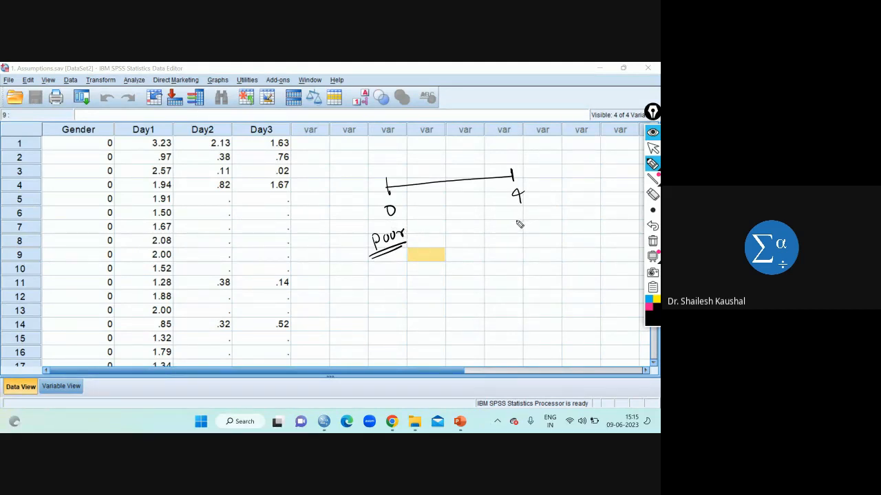
{"action": "mouse_move", "coordinate": [512, 218]}
{"action": "left_mouse_down"}
{"action": "mouse_move", "coordinate": [514, 234]}
{"action": "mouse_move", "coordinate": [584, 211]}
{"action": "mouse_move", "coordinate": [548, 240]}
{"action": "mouse_move", "coordinate": [569, 234]}
{"action": "left_mouse_up"}
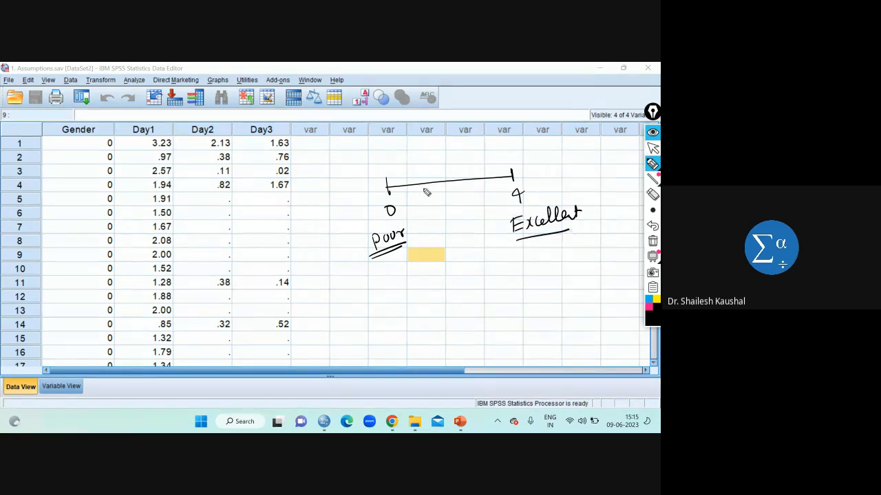
{"action": "left_click_drag", "start_coordinate": [422, 179], "coordinate": [427, 209]}
{"action": "mouse_move", "coordinate": [451, 178]}
{"action": "left_mouse_down"}
{"action": "mouse_move", "coordinate": [465, 199]}
{"action": "mouse_move", "coordinate": [480, 187]}
{"action": "mouse_move", "coordinate": [486, 202]}
{"action": "left_mouse_up"}
Write the underlined example scores .78 and 2.34 above the scale, then clear the annotations and return to the normal cursor
{"action": "left_click", "coordinate": [352, 163]}
{"action": "mouse_move", "coordinate": [357, 153]}
{"action": "left_mouse_down"}
{"action": "mouse_move", "coordinate": [362, 167]}
{"action": "mouse_move", "coordinate": [370, 153]}
{"action": "left_mouse_up"}
{"action": "left_click_drag", "start_coordinate": [352, 178], "coordinate": [377, 166]}
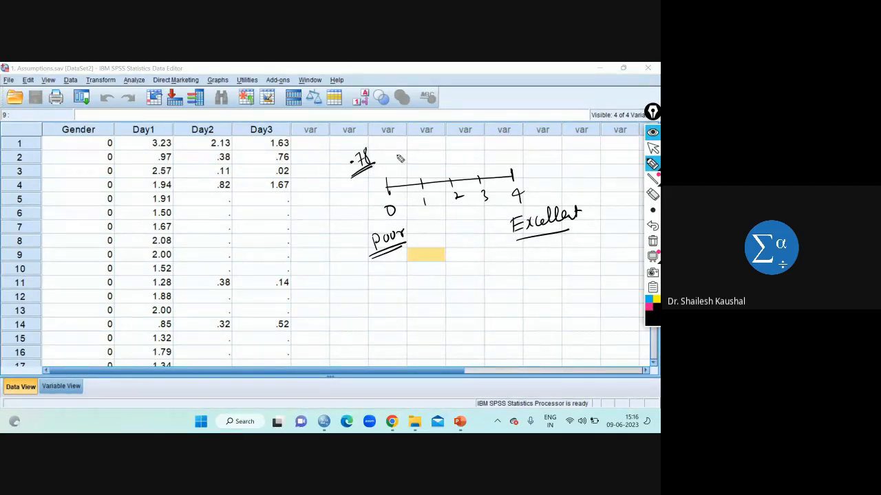
{"action": "mouse_move", "coordinate": [444, 143]}
{"action": "left_mouse_down"}
{"action": "mouse_move", "coordinate": [454, 156]}
{"action": "mouse_move", "coordinate": [472, 150]}
{"action": "left_mouse_up"}
{"action": "left_click", "coordinate": [459, 149]}
{"action": "left_click_drag", "start_coordinate": [447, 160], "coordinate": [478, 147]}
{"action": "left_click_drag", "start_coordinate": [448, 162], "coordinate": [478, 151]}
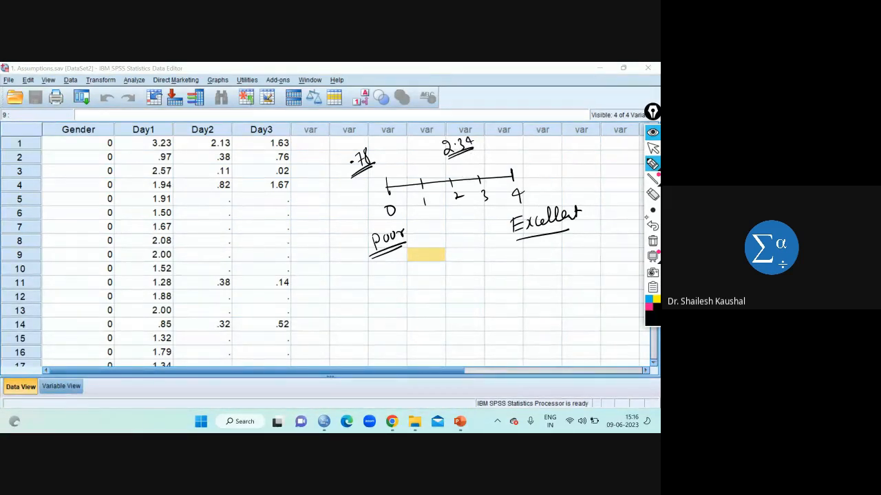
{"action": "left_click", "coordinate": [652, 240]}
{"action": "left_click", "coordinate": [652, 148]}
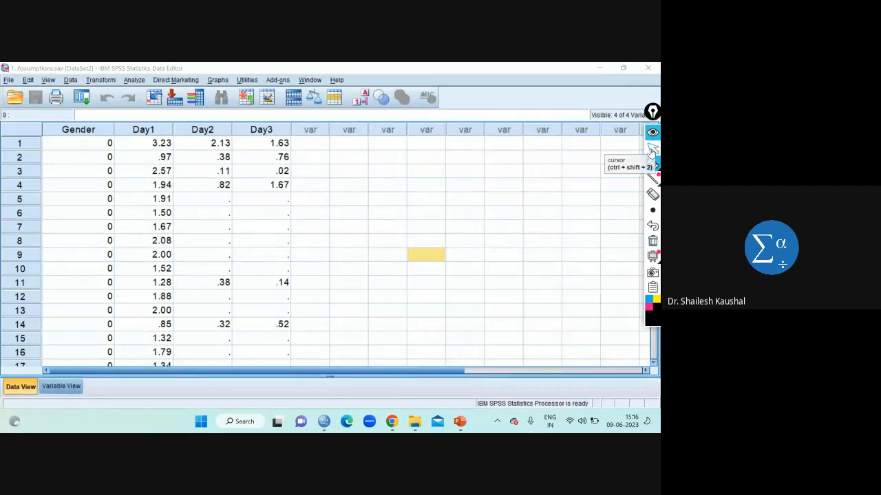
Examine the Day1, Day2 and Day3 scores of the first case
{"action": "left_click", "coordinate": [150, 143]}
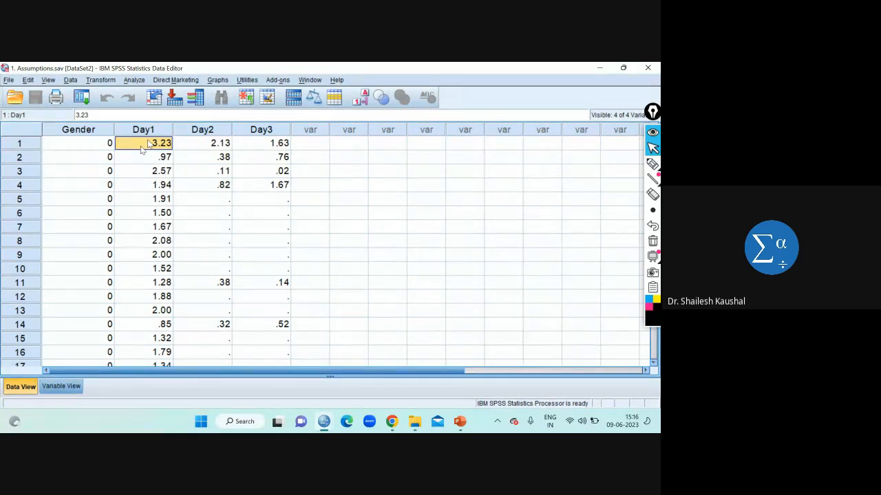
{"action": "left_click", "coordinate": [204, 144]}
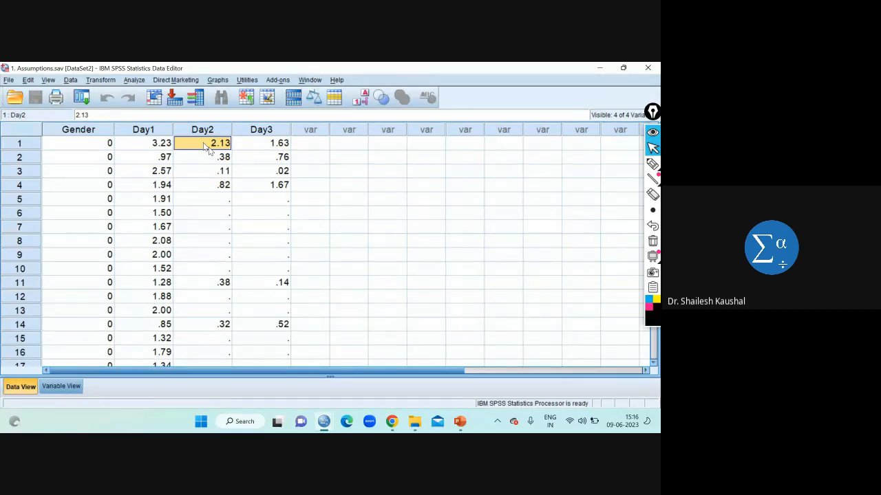
{"action": "left_click", "coordinate": [266, 149]}
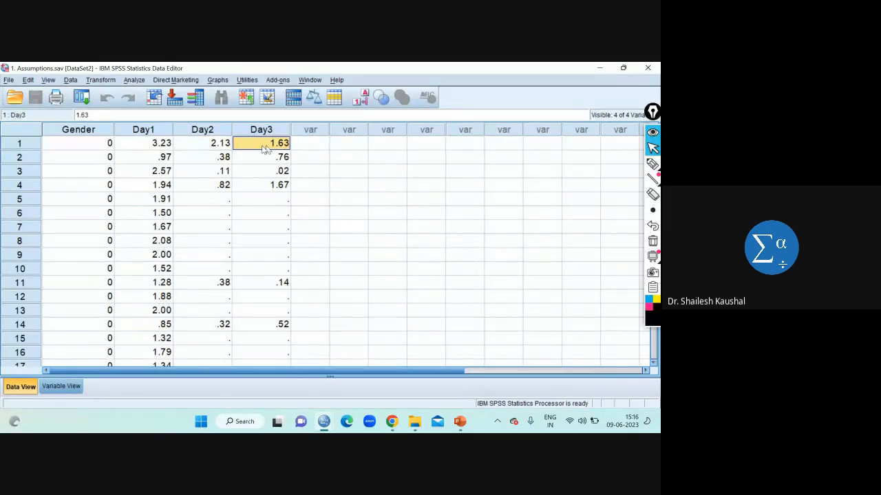
{"action": "left_click", "coordinate": [161, 146]}
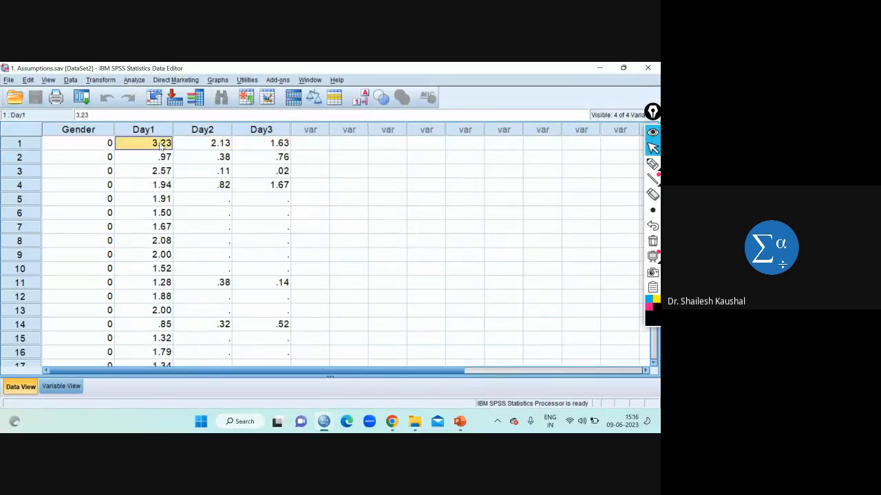
Display value labels instead of numeric codes in the data grid, so Gender reads as text
{"action": "scroll", "coordinate": [160, 145], "scroll_direction": "down", "scroll_amount": 20}
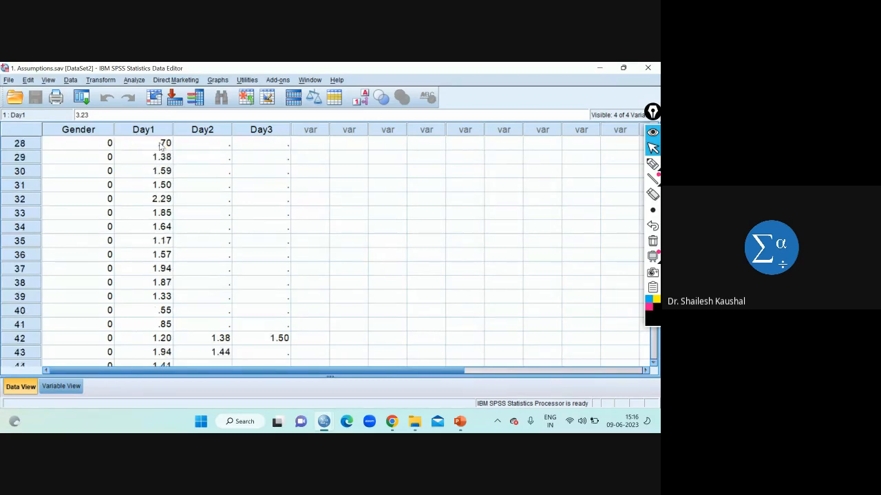
{"action": "left_click", "coordinate": [359, 97]}
{"action": "scroll", "coordinate": [194, 242], "scroll_direction": "down", "scroll_amount": 9}
{"action": "scroll", "coordinate": [194, 243], "scroll_direction": "down", "scroll_amount": 20}
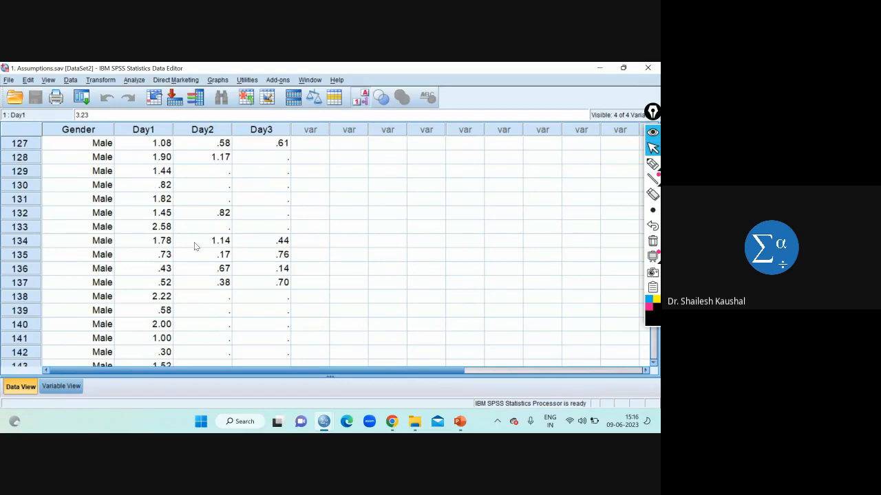
Try to clear the Day1 score in row 672 and leave the cell
{"action": "scroll", "coordinate": [194, 245], "scroll_direction": "down", "scroll_amount": 20}
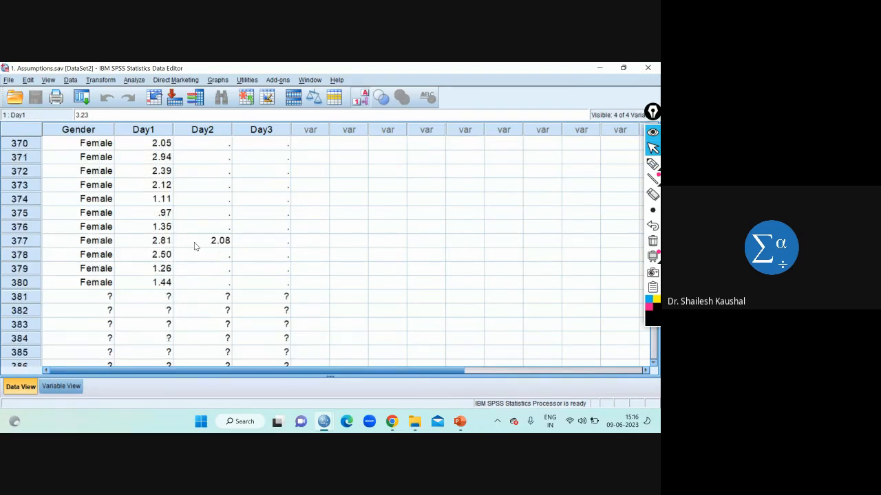
{"action": "scroll", "coordinate": [194, 245], "scroll_direction": "down", "scroll_amount": 20}
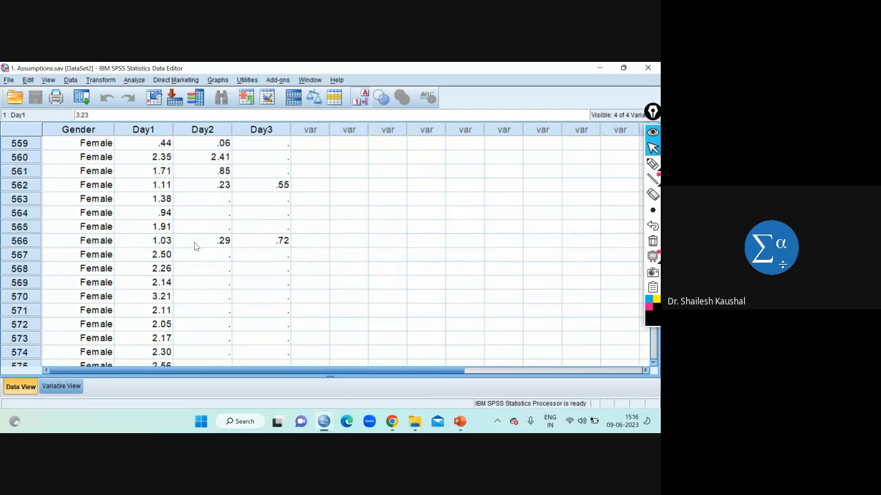
{"action": "scroll", "coordinate": [194, 242], "scroll_direction": "down", "scroll_amount": 6}
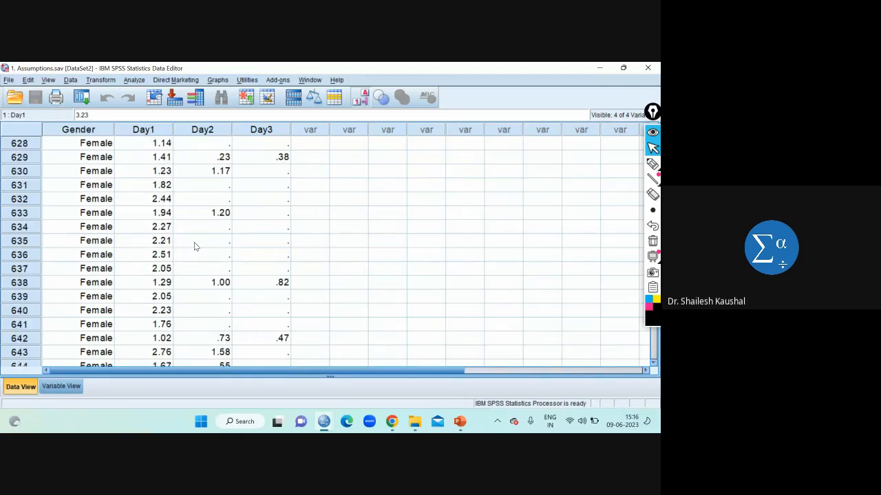
{"action": "scroll", "coordinate": [193, 243], "scroll_direction": "up", "scroll_amount": 3}
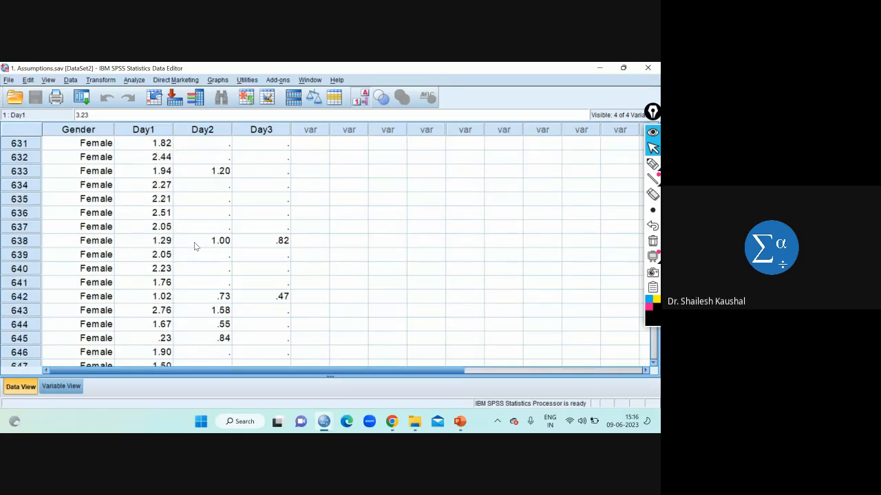
{"action": "scroll", "coordinate": [194, 242], "scroll_direction": "down", "scroll_amount": 11}
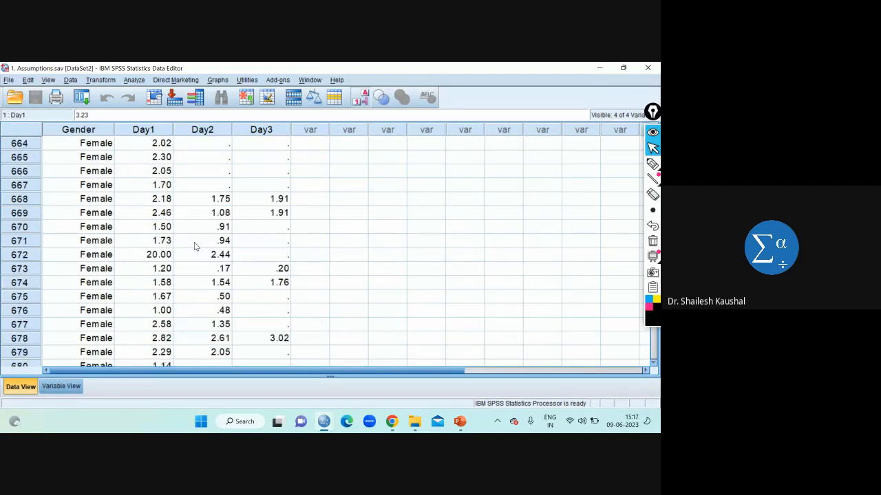
{"action": "left_click", "coordinate": [159, 256]}
{"action": "double_click", "coordinate": [159, 255]}
{"action": "key", "text": "BackSpace"}
{"action": "key", "text": "Escape"}
{"action": "scroll", "coordinate": [199, 288], "scroll_direction": "down", "scroll_amount": 15}
{"action": "left_click", "coordinate": [384, 282]}
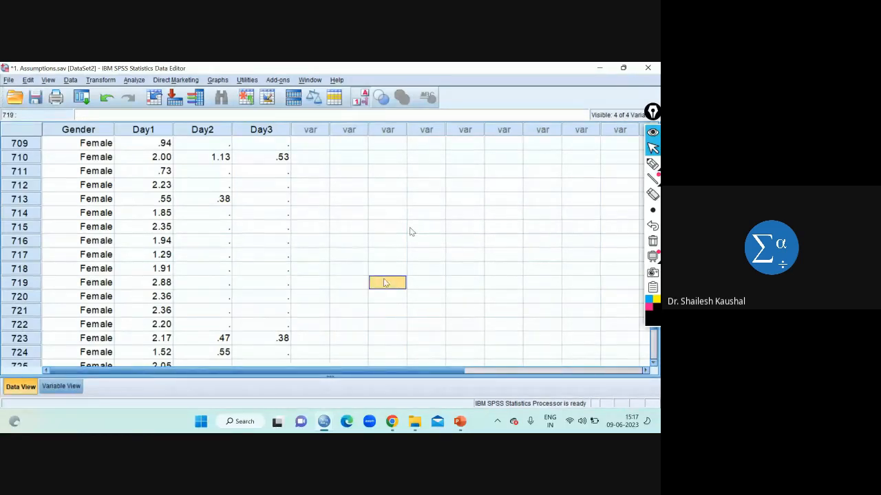
Start an Explore descriptive analysis and add all three hygiene condition variables to the Dependent List
{"action": "scroll", "coordinate": [409, 231], "scroll_direction": "up", "scroll_amount": 20}
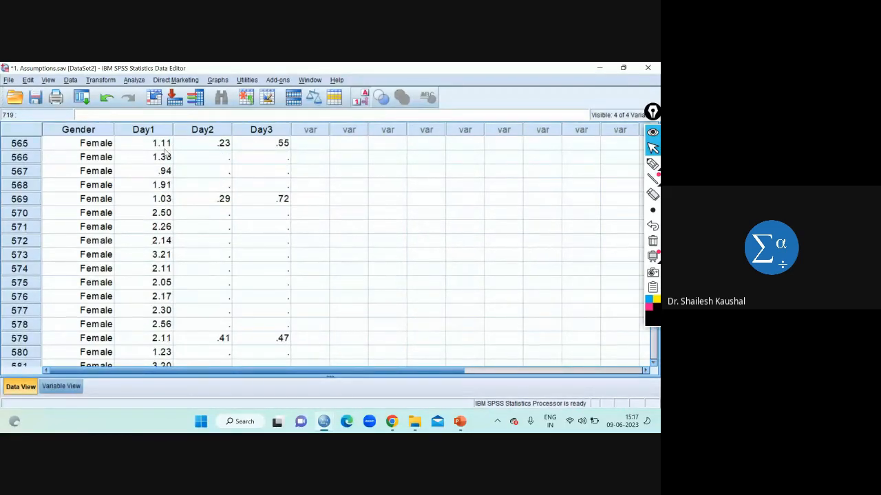
{"action": "scroll", "coordinate": [422, 255], "scroll_direction": "up", "scroll_amount": 20}
{"action": "scroll", "coordinate": [423, 255], "scroll_direction": "up", "scroll_amount": 20}
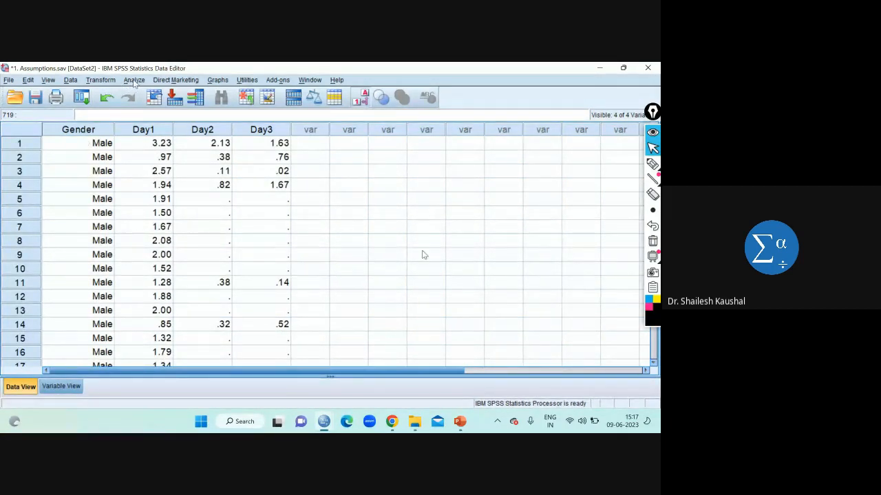
{"action": "left_click", "coordinate": [134, 80]}
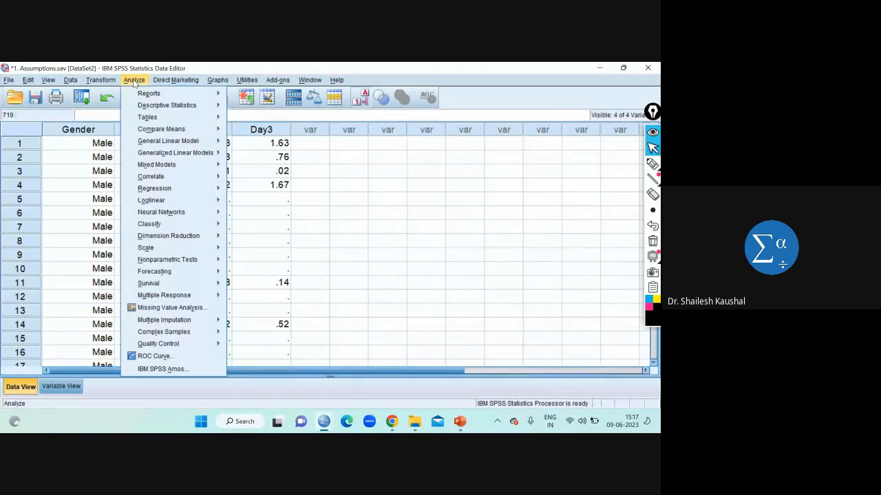
{"action": "mouse_move", "coordinate": [143, 107]}
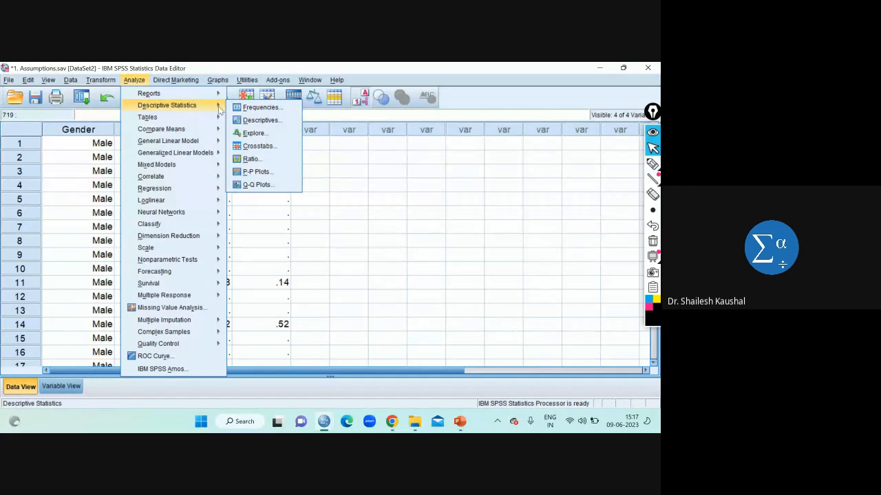
{"action": "left_click", "coordinate": [283, 136]}
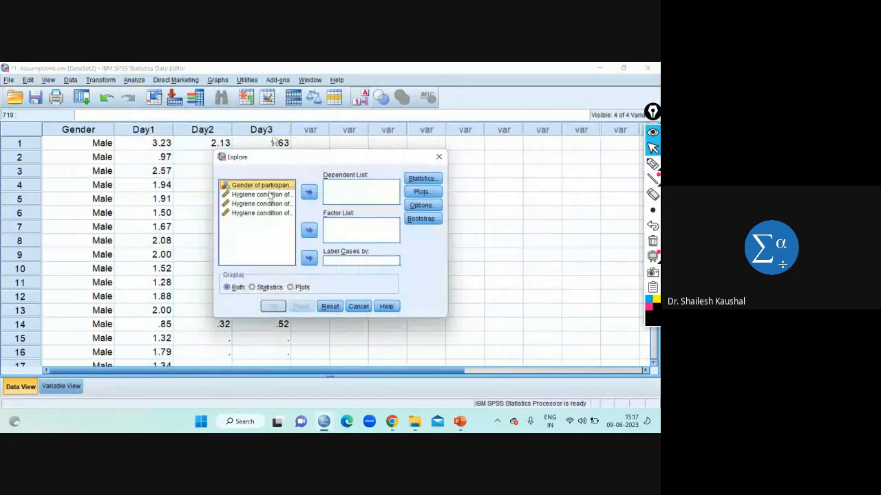
{"action": "left_click", "coordinate": [266, 194]}
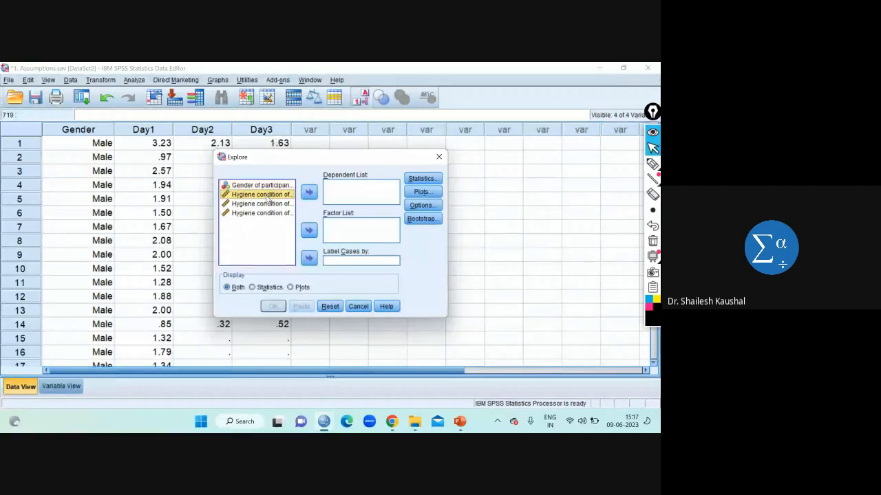
{"action": "key", "text": "shift+Down"}
{"action": "key", "text": "shift+Down"}
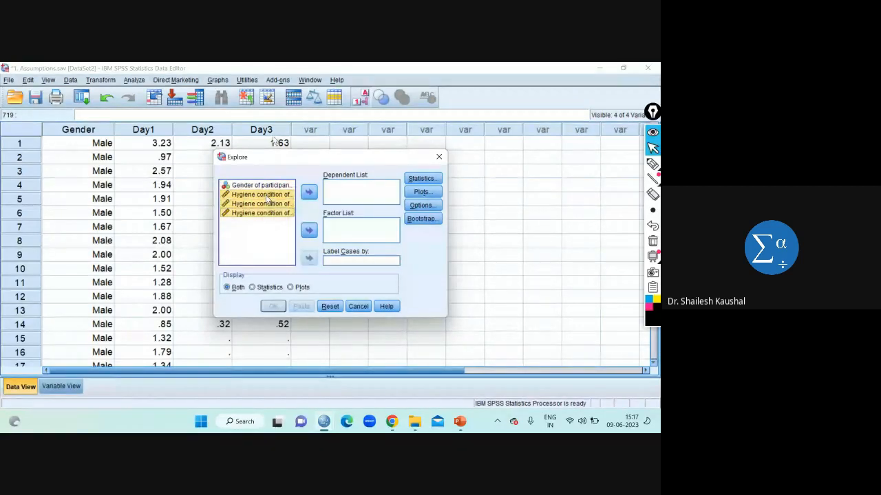
{"action": "left_click", "coordinate": [310, 194]}
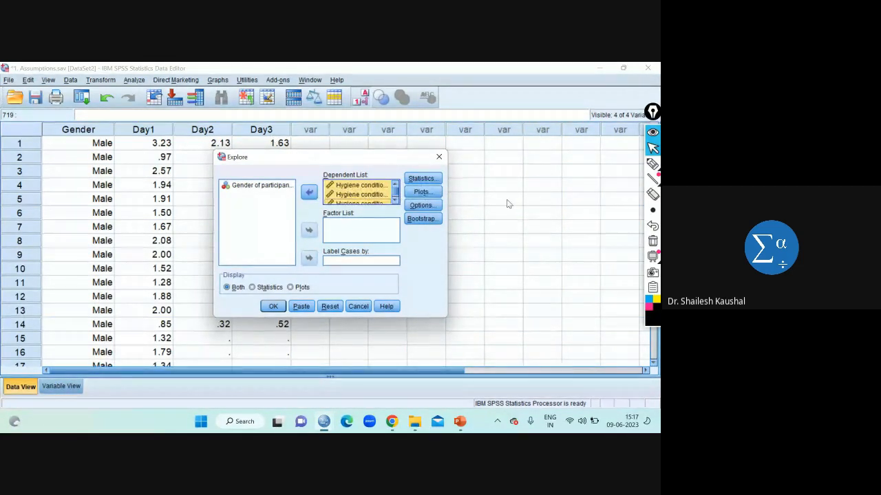
Enable normality plots with tests in the Explore plot settings
{"action": "left_click", "coordinate": [422, 193]}
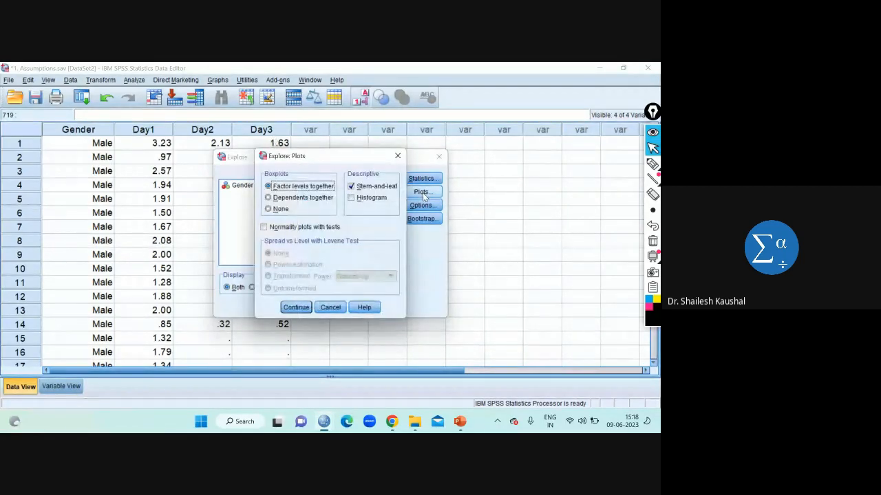
{"action": "left_click", "coordinate": [264, 227]}
{"action": "left_click", "coordinate": [264, 227]}
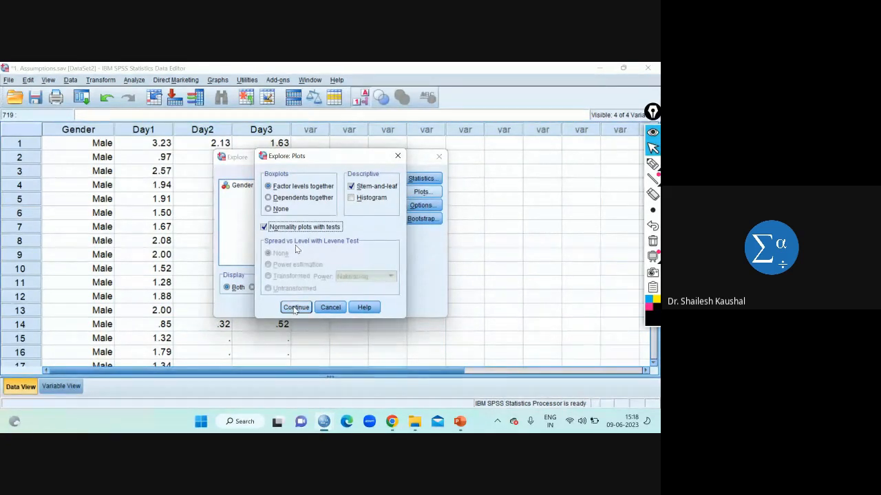
{"action": "left_click", "coordinate": [294, 307]}
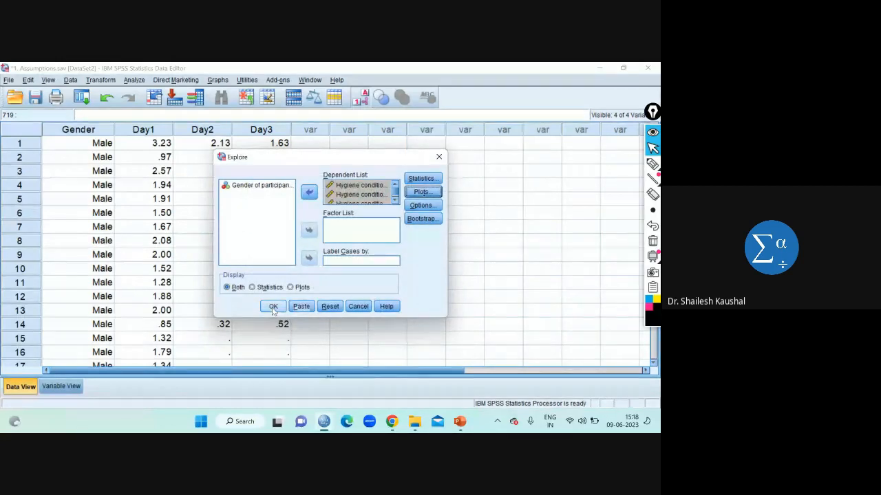
Run the Explore analysis and check the Case Processing Summary table in the output document
{"action": "left_click", "coordinate": [273, 307]}
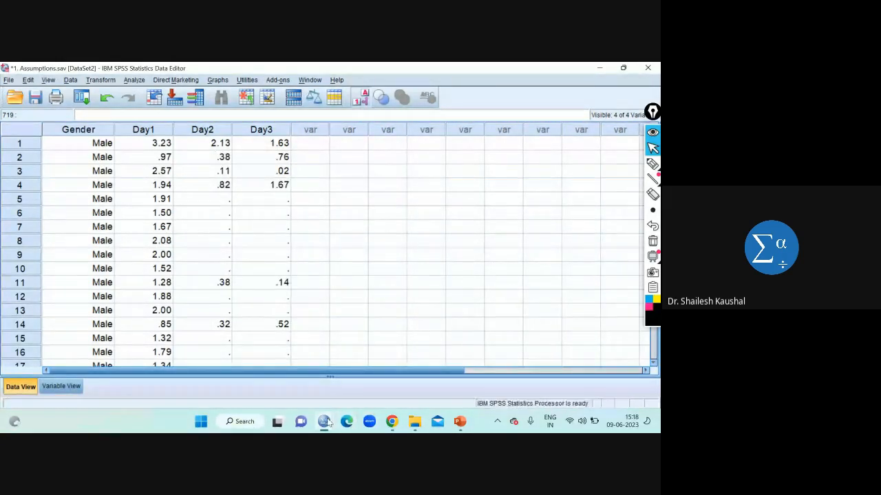
{"action": "mouse_move", "coordinate": [323, 421]}
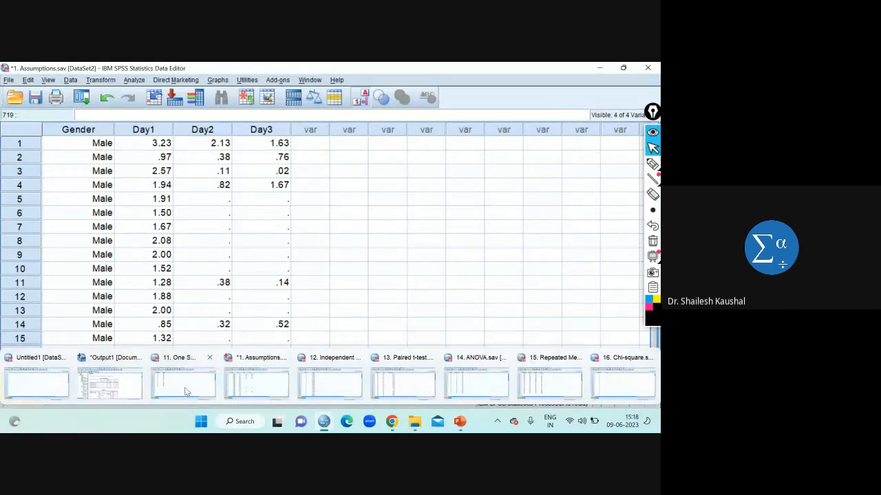
{"action": "left_click", "coordinate": [110, 381]}
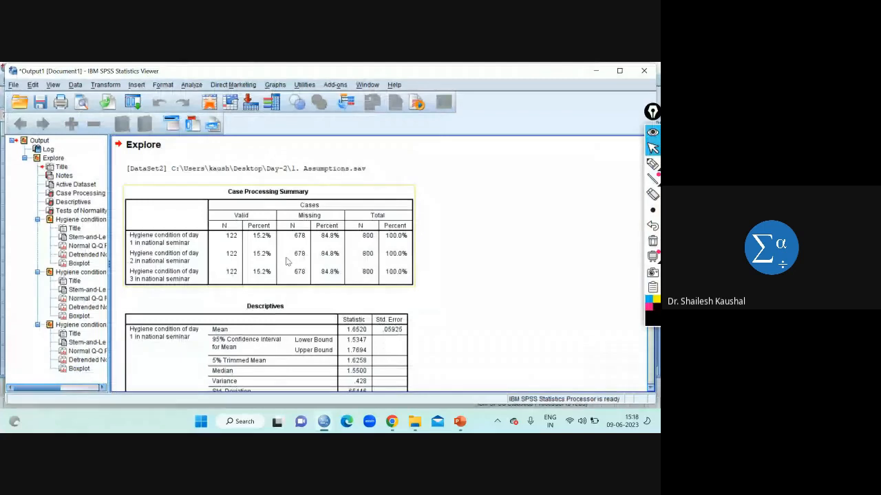
{"action": "mouse_move", "coordinate": [392, 421]}
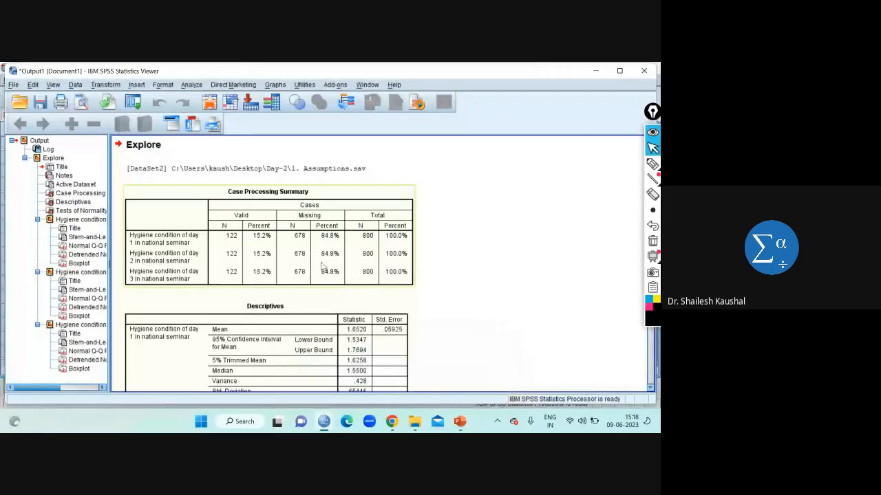
{"action": "left_click", "coordinate": [322, 267]}
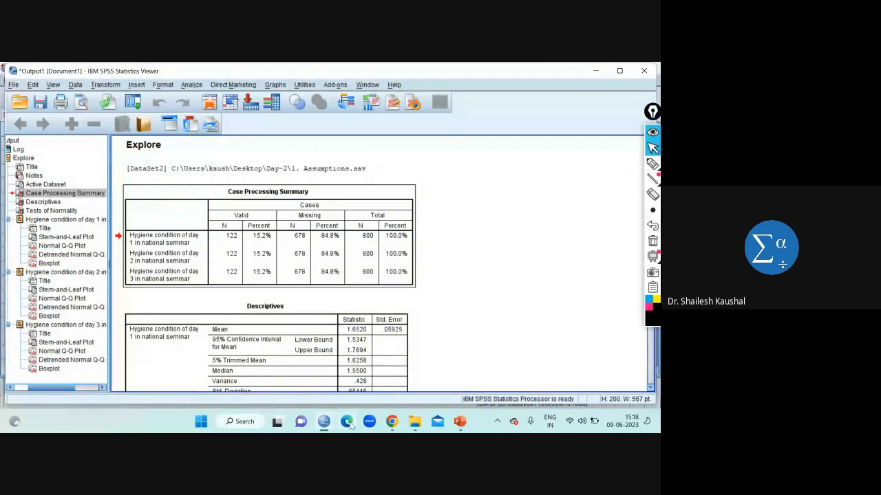
Return to the Assumptions dataset and examine the missing Day2 and Day3 scores against the Day1 column
{"action": "mouse_move", "coordinate": [324, 422]}
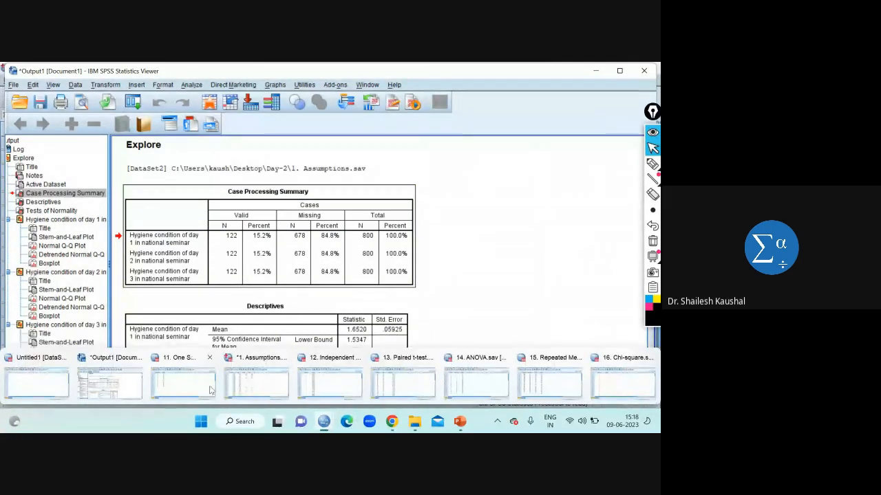
{"action": "mouse_move", "coordinate": [357, 388]}
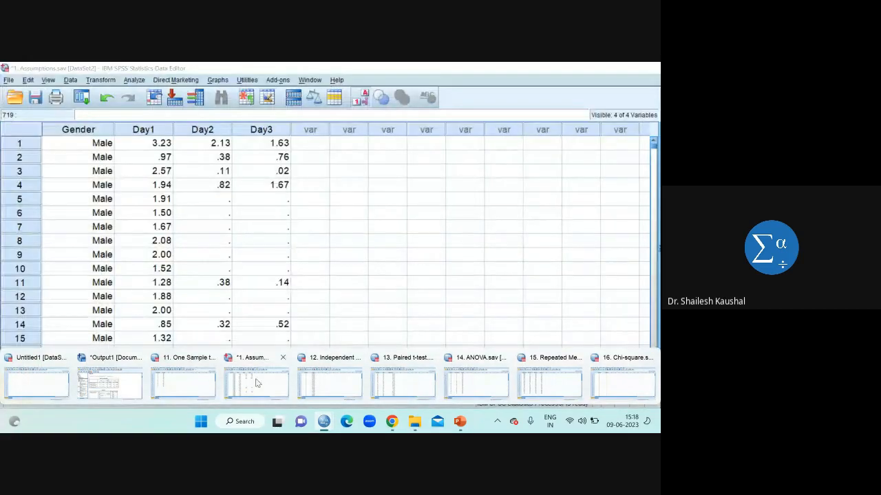
{"action": "left_click", "coordinate": [255, 383]}
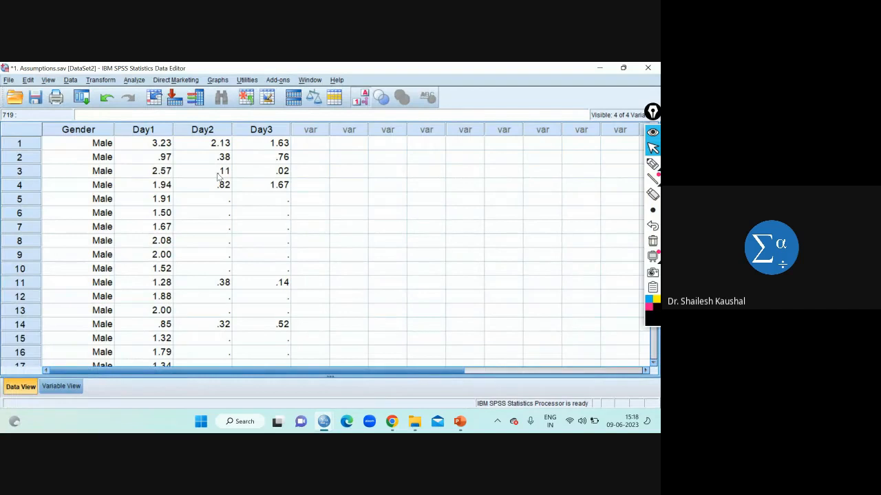
{"action": "left_click_drag", "start_coordinate": [204, 199], "coordinate": [210, 270]}
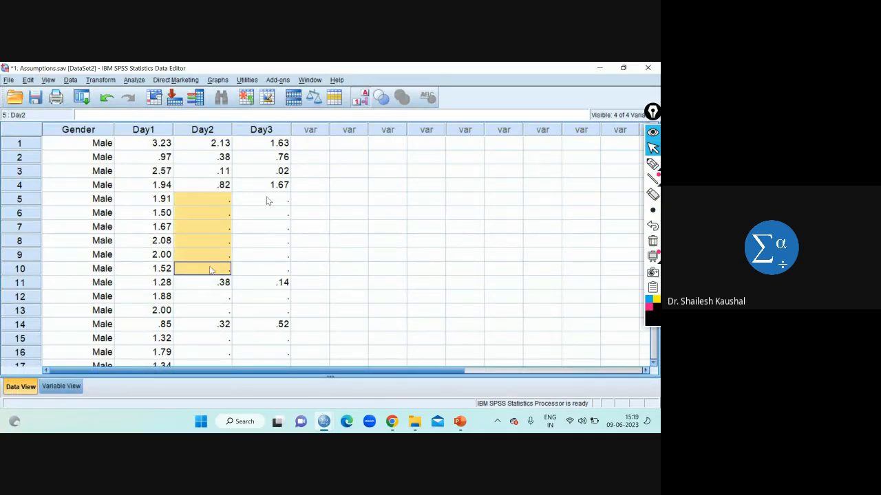
{"action": "left_click_drag", "start_coordinate": [267, 200], "coordinate": [270, 284]}
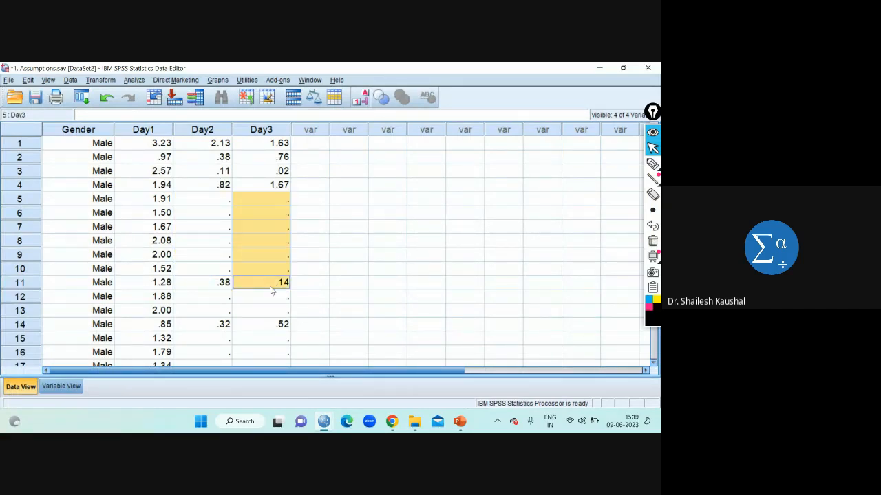
{"action": "left_click", "coordinate": [145, 134]}
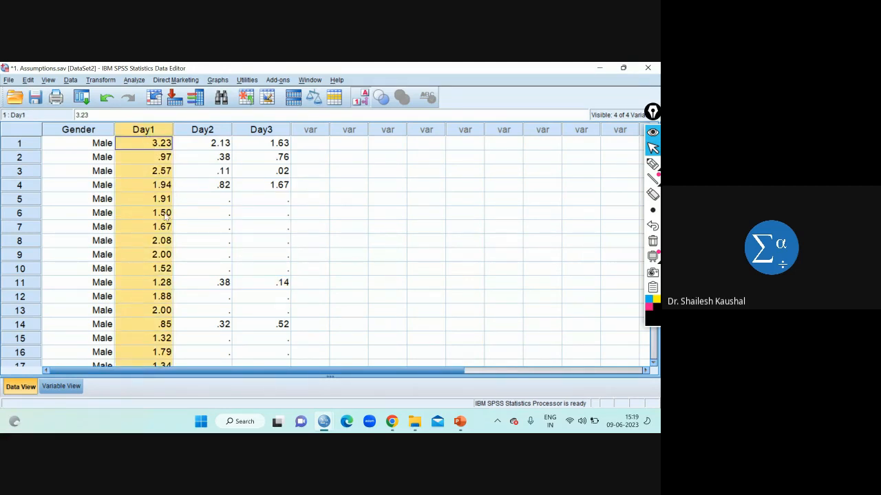
{"action": "scroll", "coordinate": [165, 216], "scroll_direction": "down", "scroll_amount": 20}
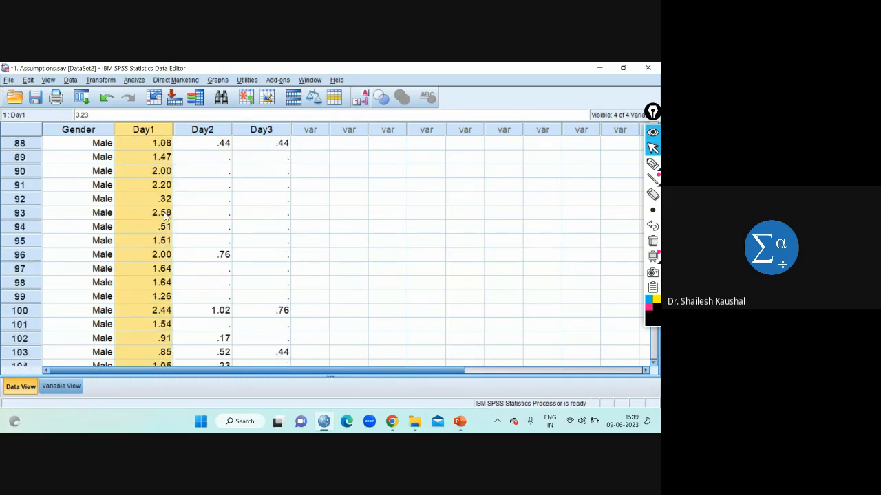
{"action": "double_click", "coordinate": [212, 163]}
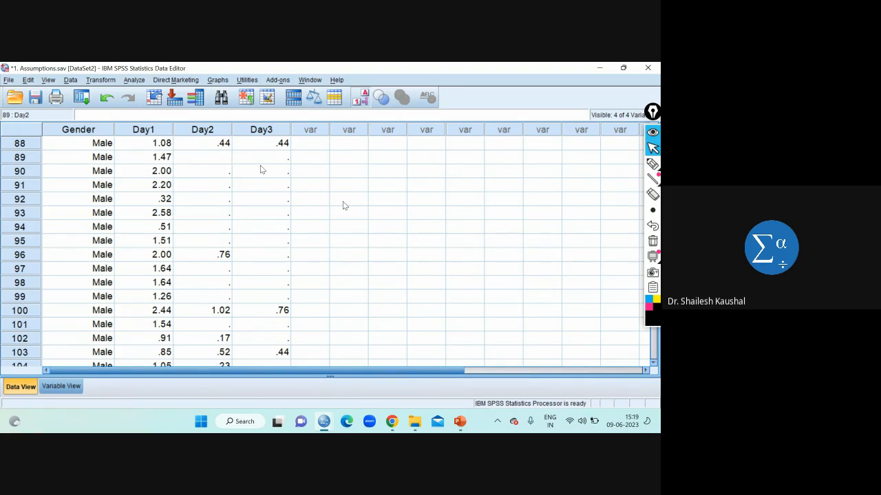
Rerun Explore on the three hygiene variables with missing values excluded pairwise, and select the new Case Processing Summary table
{"action": "left_click", "coordinate": [133, 81]}
{"action": "mouse_move", "coordinate": [171, 110]}
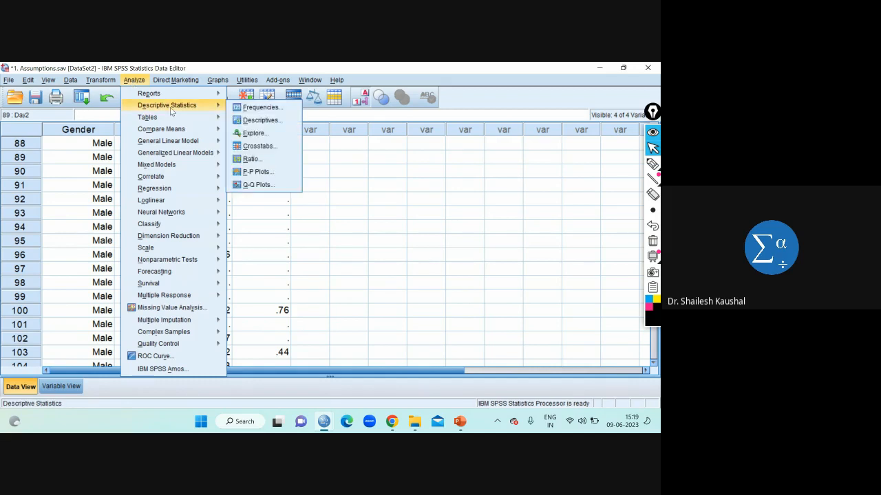
{"action": "left_click", "coordinate": [266, 136]}
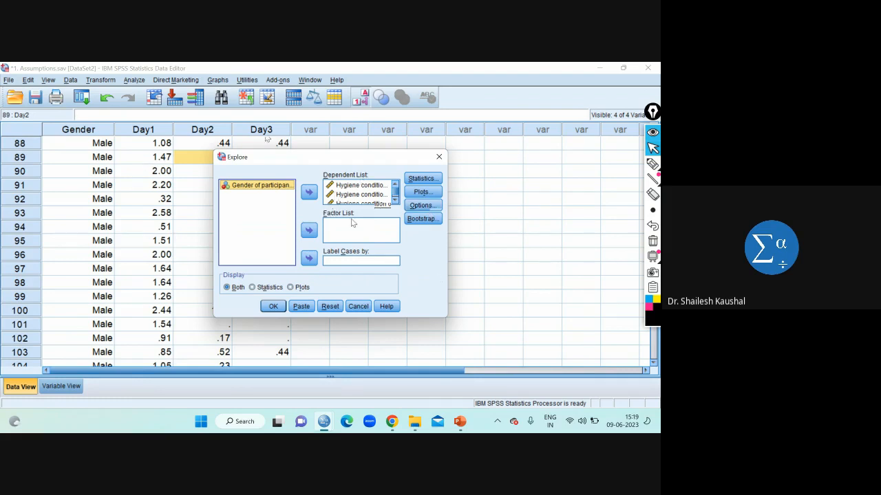
{"action": "left_click", "coordinate": [421, 191]}
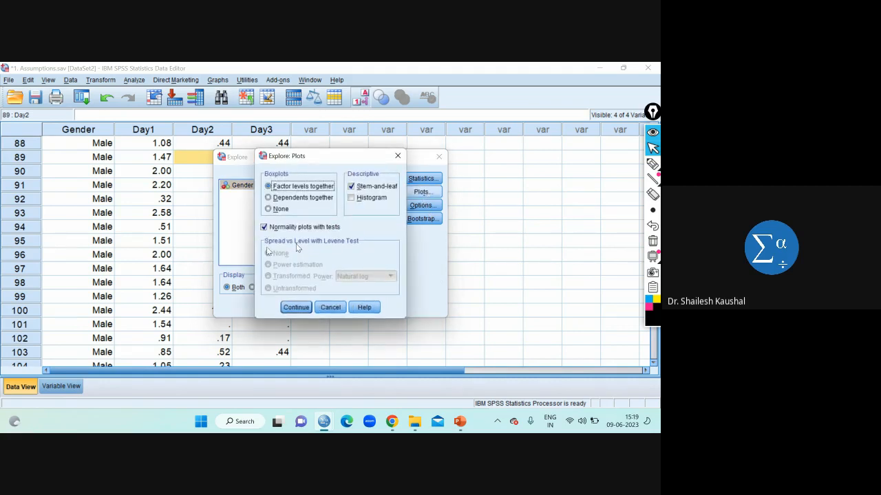
{"action": "left_click", "coordinate": [296, 308]}
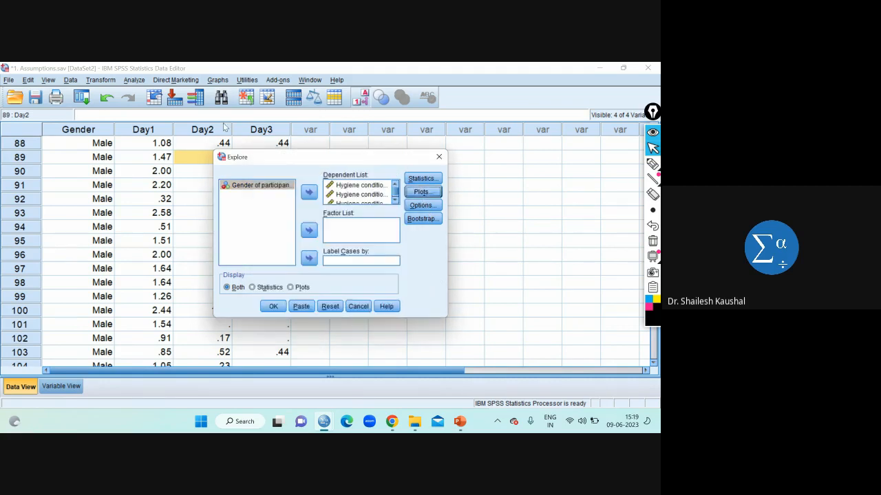
{"action": "left_click", "coordinate": [426, 207]}
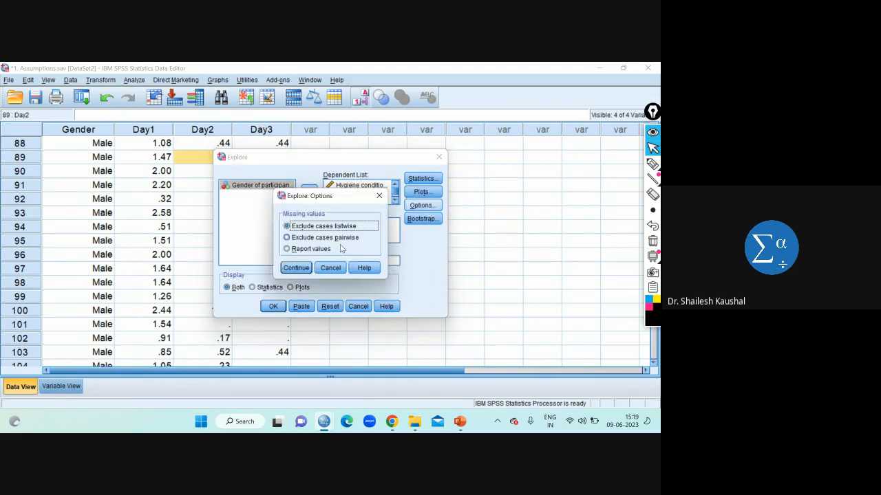
{"action": "left_click", "coordinate": [287, 238]}
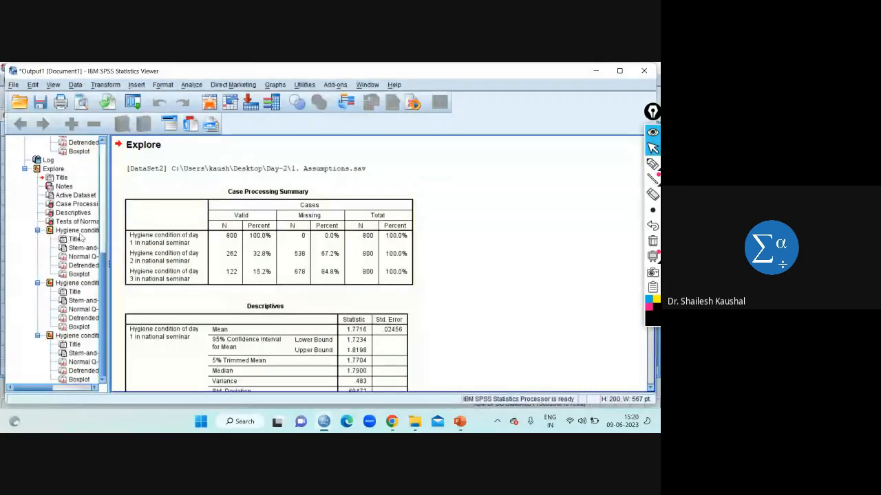
{"action": "left_click", "coordinate": [218, 251]}
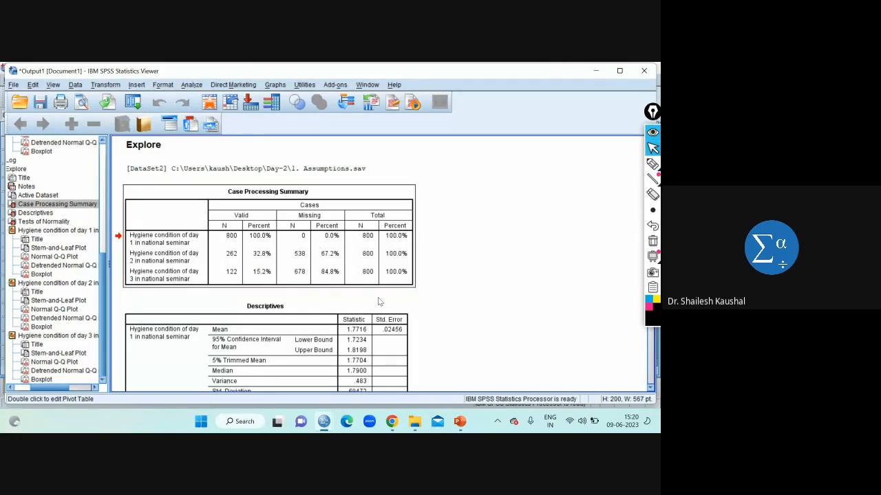
Return to the Assumptions dataset and review the missing values options of Explore, leaving without running it
{"action": "mouse_move", "coordinate": [336, 415]}
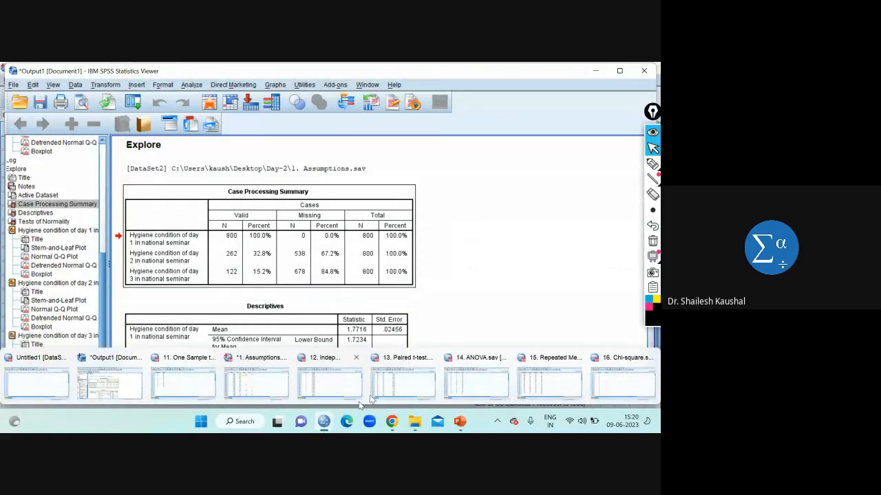
{"action": "mouse_move", "coordinate": [194, 383]}
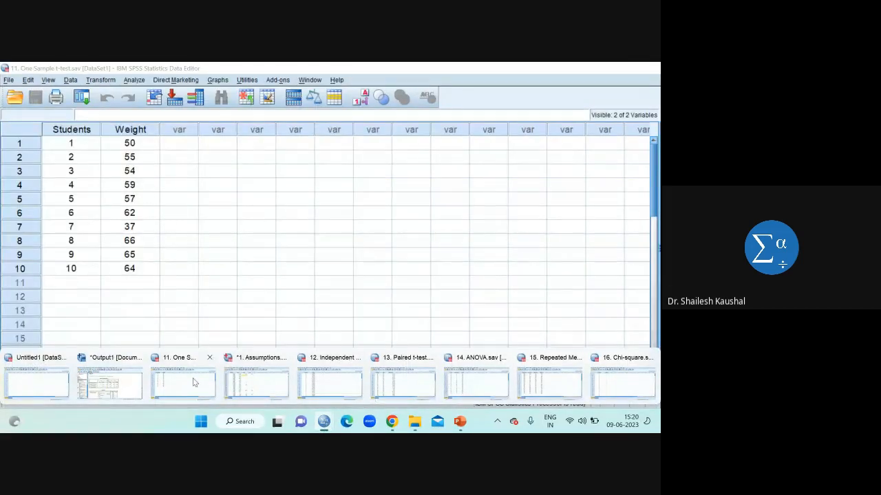
{"action": "left_click", "coordinate": [256, 382]}
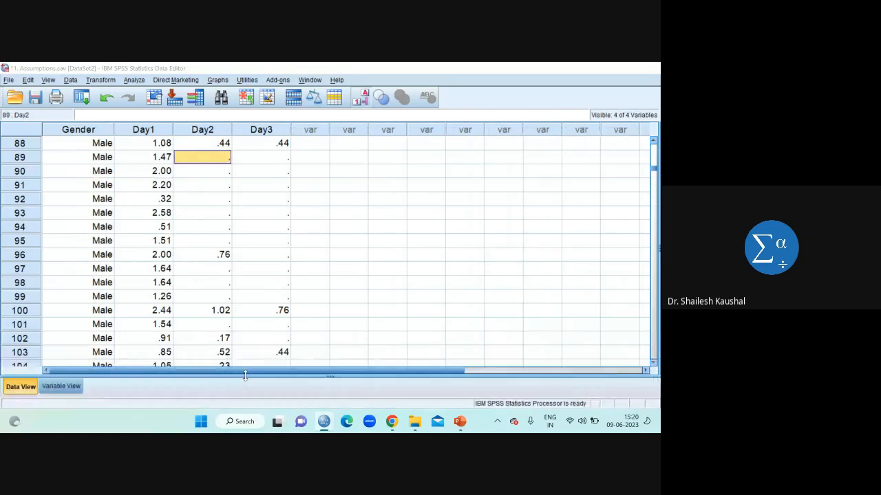
{"action": "left_click", "coordinate": [134, 80]}
{"action": "mouse_move", "coordinate": [164, 115]}
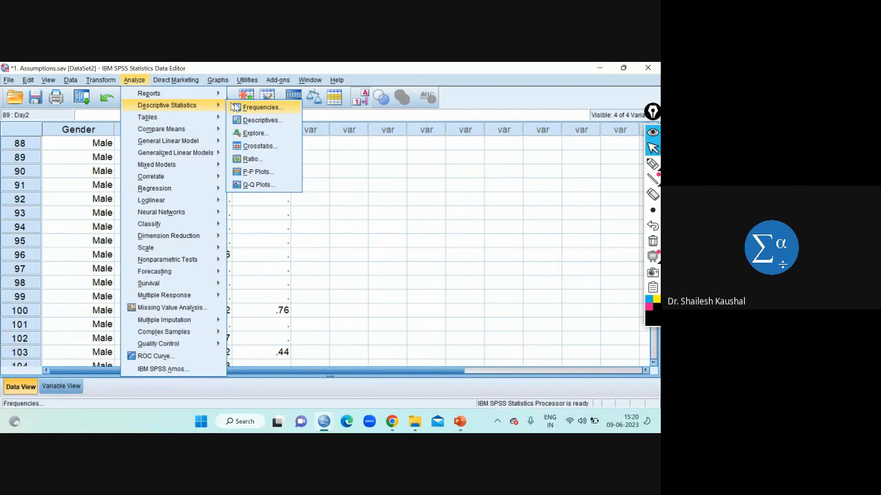
{"action": "left_click", "coordinate": [277, 130]}
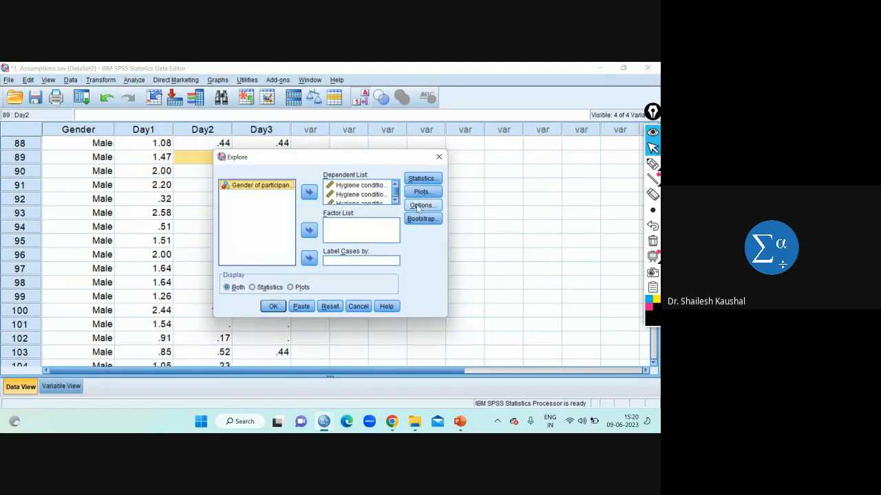
{"action": "left_click", "coordinate": [417, 206]}
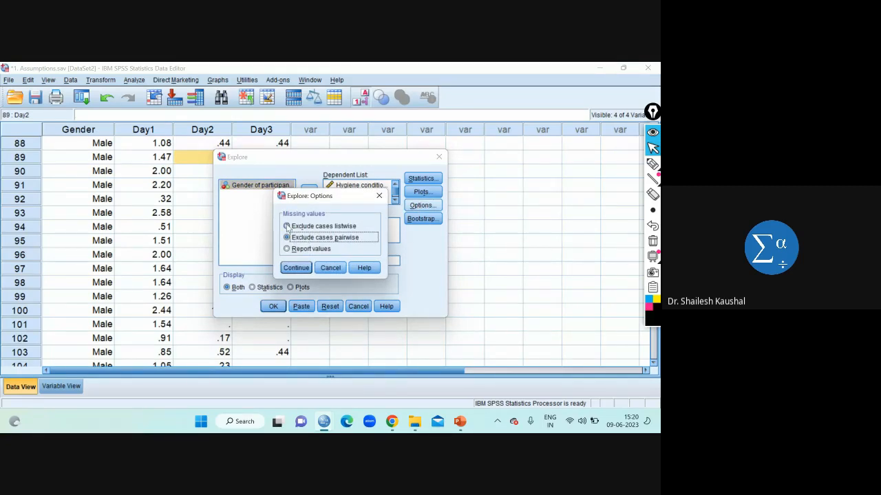
{"action": "left_click", "coordinate": [379, 196]}
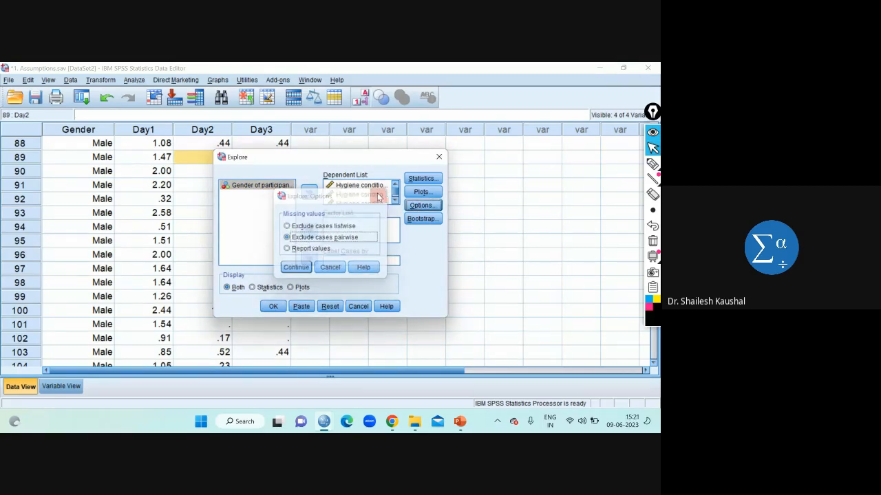
{"action": "left_click", "coordinate": [439, 157]}
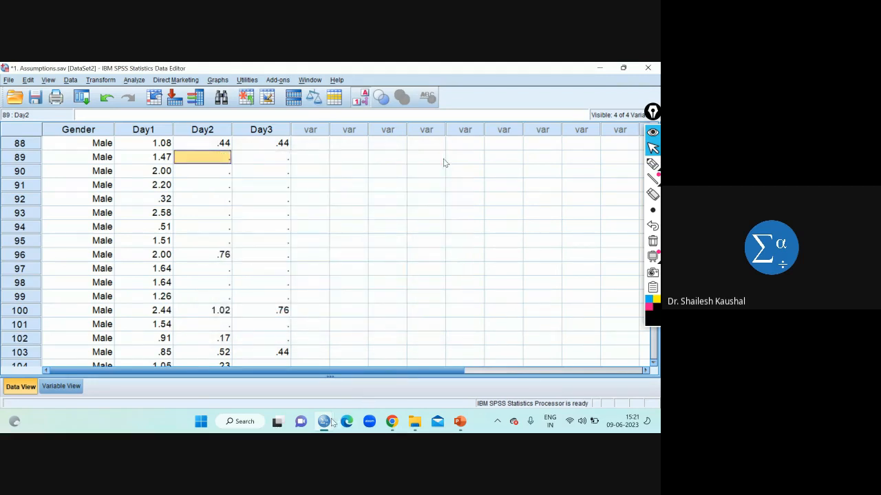
Compare the Case Processing Summary tables of the listwise and pairwise Explore runs in the output document
{"action": "mouse_move", "coordinate": [332, 422]}
{"action": "left_click", "coordinate": [110, 389]}
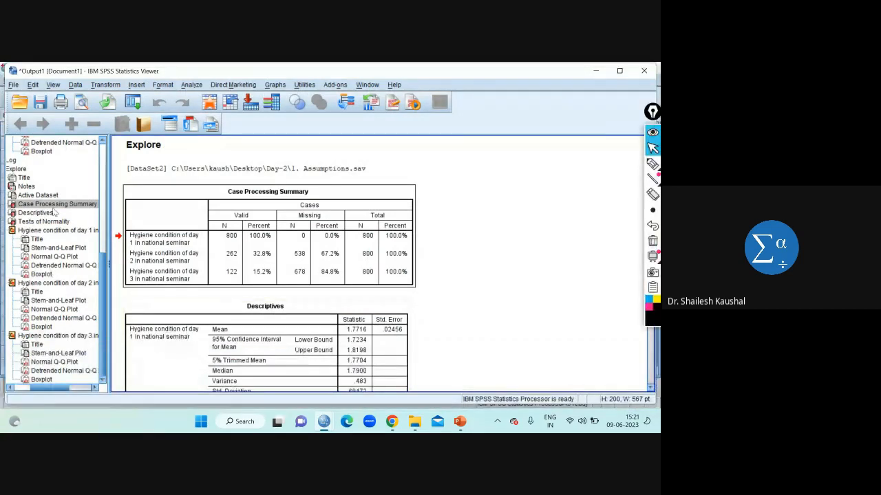
{"action": "scroll", "coordinate": [66, 199], "scroll_direction": "down", "scroll_amount": 1}
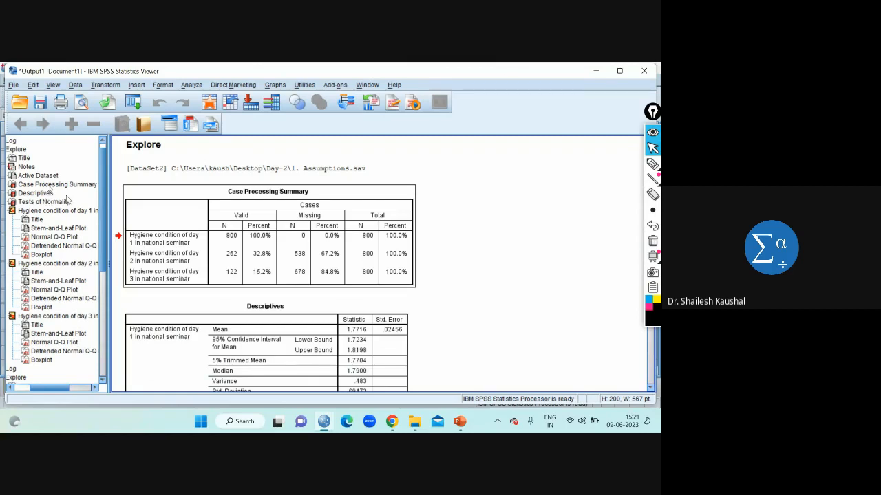
{"action": "left_click", "coordinate": [49, 193]}
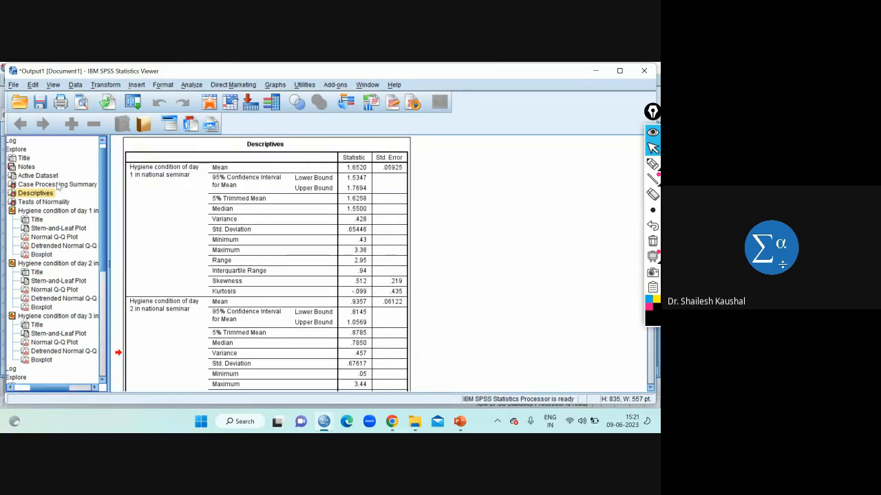
{"action": "left_click", "coordinate": [58, 184]}
{"action": "left_click", "coordinate": [234, 187]}
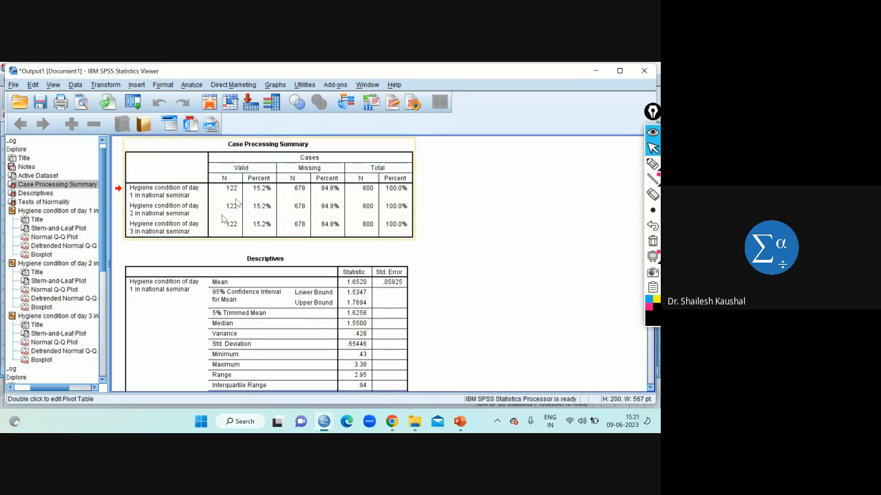
{"action": "scroll", "coordinate": [255, 240], "scroll_direction": "down", "scroll_amount": 3}
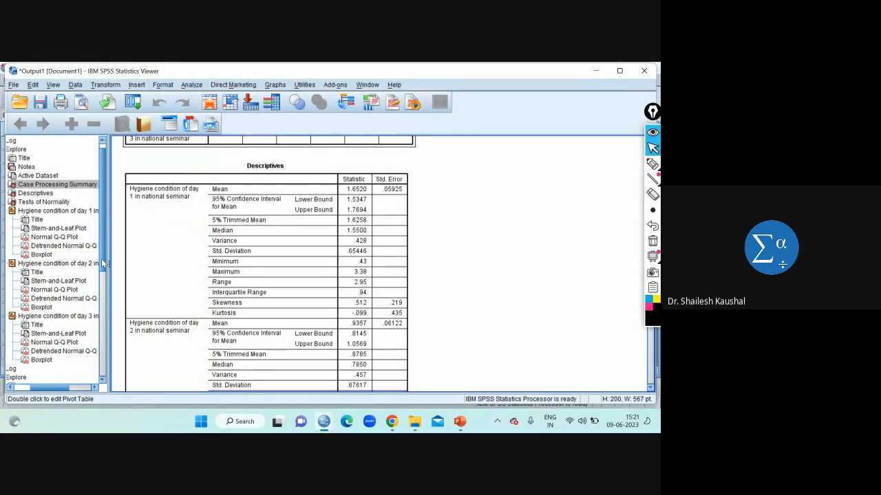
{"action": "left_click_drag", "start_coordinate": [103, 263], "coordinate": [106, 333]}
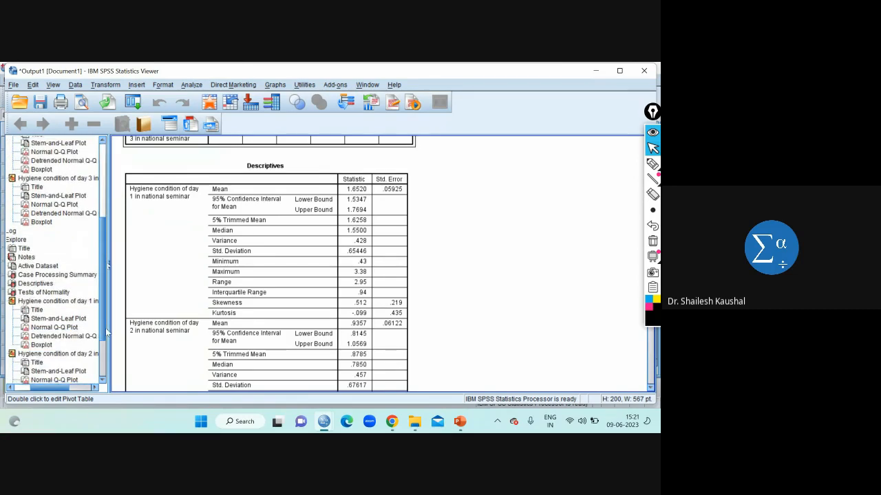
{"action": "left_click", "coordinate": [55, 275]}
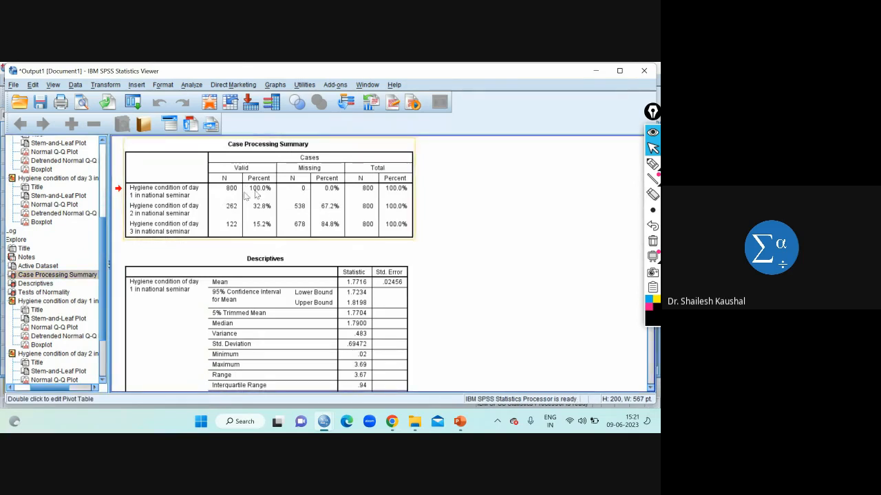
Bring up the pairwise run's Tests of Normality table, tick the Kolmogorov-Smirnov heading with the pen and circle the day 1 significance value
{"action": "left_click", "coordinate": [223, 232]}
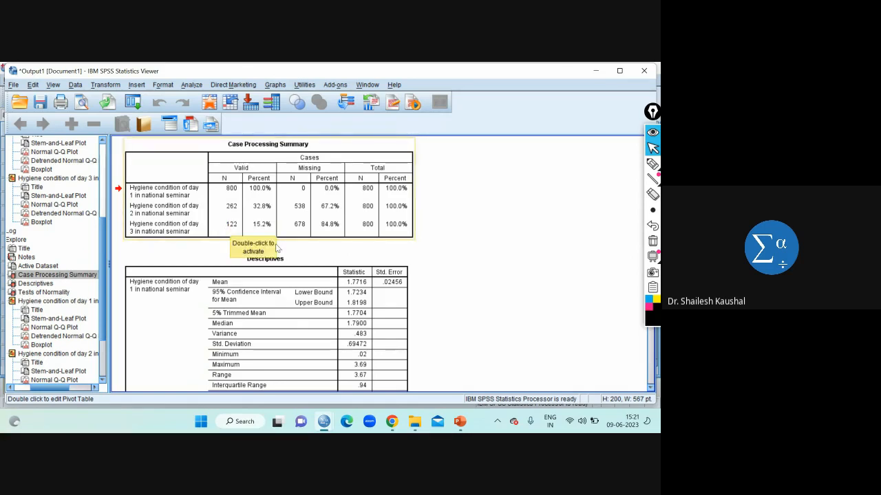
{"action": "left_click", "coordinate": [48, 293]}
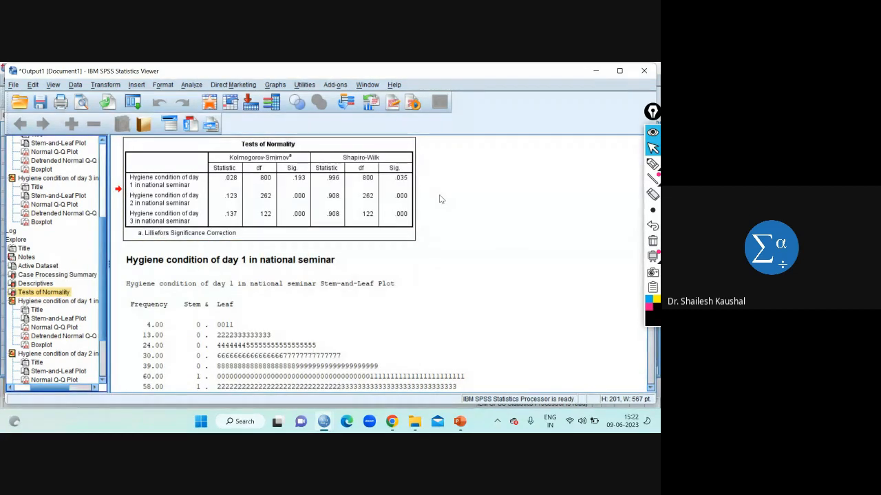
{"action": "mouse_move", "coordinate": [652, 165]}
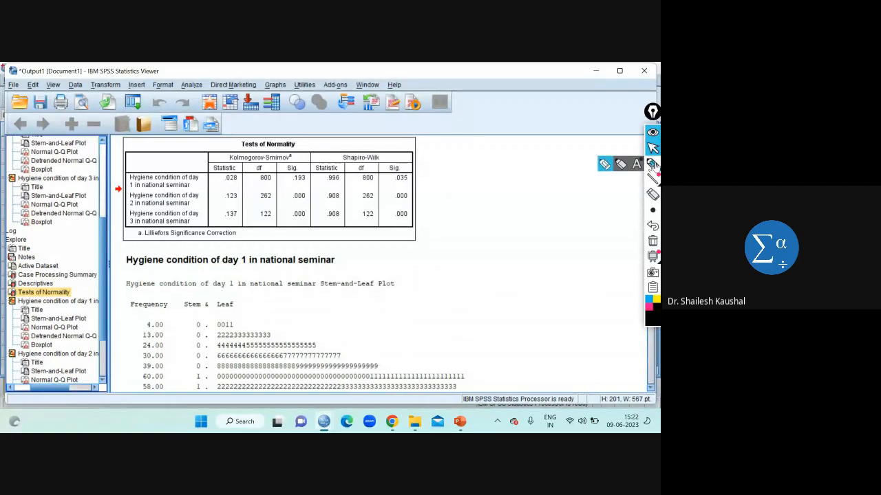
{"action": "left_click", "coordinate": [604, 165]}
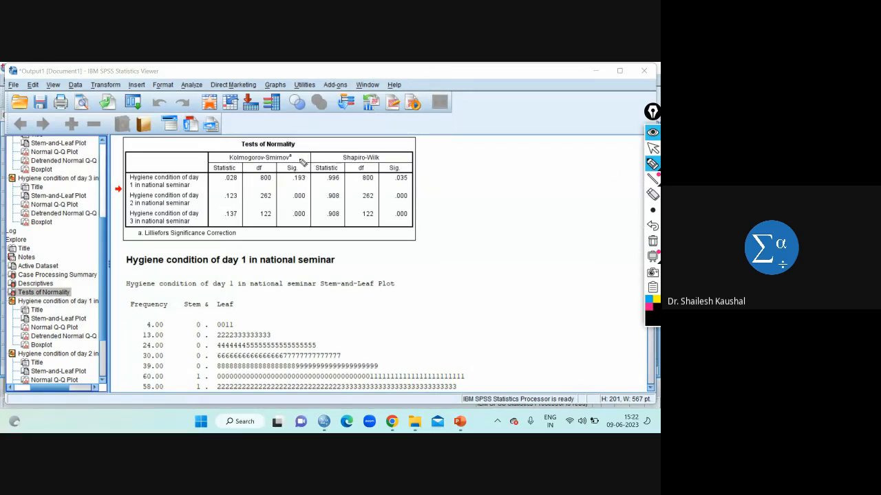
{"action": "left_click_drag", "start_coordinate": [298, 157], "coordinate": [307, 154]}
{"action": "mouse_move", "coordinate": [290, 184]}
{"action": "left_mouse_down"}
{"action": "mouse_move", "coordinate": [313, 176]}
{"action": "mouse_move", "coordinate": [288, 182]}
{"action": "mouse_move", "coordinate": [295, 187]}
{"action": "left_mouse_up"}
Handwrite "P = .193" beside the Tests of Normality table and underline it
{"action": "mouse_move", "coordinate": [454, 187]}
{"action": "left_mouse_down"}
{"action": "mouse_move", "coordinate": [454, 220]}
{"action": "mouse_move", "coordinate": [455, 204]}
{"action": "mouse_move", "coordinate": [488, 197]}
{"action": "mouse_move", "coordinate": [511, 213]}
{"action": "left_mouse_up"}
{"action": "left_click", "coordinate": [501, 201]}
{"action": "left_click_drag", "start_coordinate": [531, 183], "coordinate": [540, 200]}
{"action": "left_click_drag", "start_coordinate": [442, 238], "coordinate": [555, 219]}
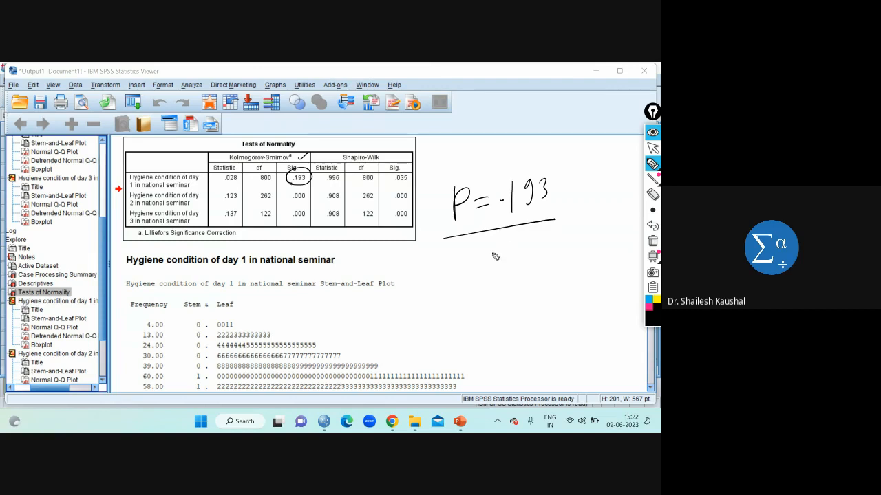
Add the handwritten criterion "p > .05 (5%" under the line and the remark "(Normal" after the P value
{"action": "mouse_move", "coordinate": [468, 242]}
{"action": "left_mouse_down"}
{"action": "mouse_move", "coordinate": [469, 278]}
{"action": "mouse_move", "coordinate": [473, 267]}
{"action": "mouse_move", "coordinate": [492, 268]}
{"action": "left_mouse_up"}
{"action": "left_click", "coordinate": [522, 252]}
{"action": "left_click_drag", "start_coordinate": [544, 242], "coordinate": [542, 243]}
{"action": "left_click_drag", "start_coordinate": [563, 235], "coordinate": [556, 256]}
{"action": "left_click_drag", "start_coordinate": [566, 172], "coordinate": [565, 202]}
{"action": "mouse_move", "coordinate": [575, 200]}
{"action": "left_mouse_down"}
{"action": "mouse_move", "coordinate": [608, 182]}
{"action": "mouse_move", "coordinate": [623, 184]}
{"action": "mouse_move", "coordinate": [633, 169]}
{"action": "left_mouse_up"}
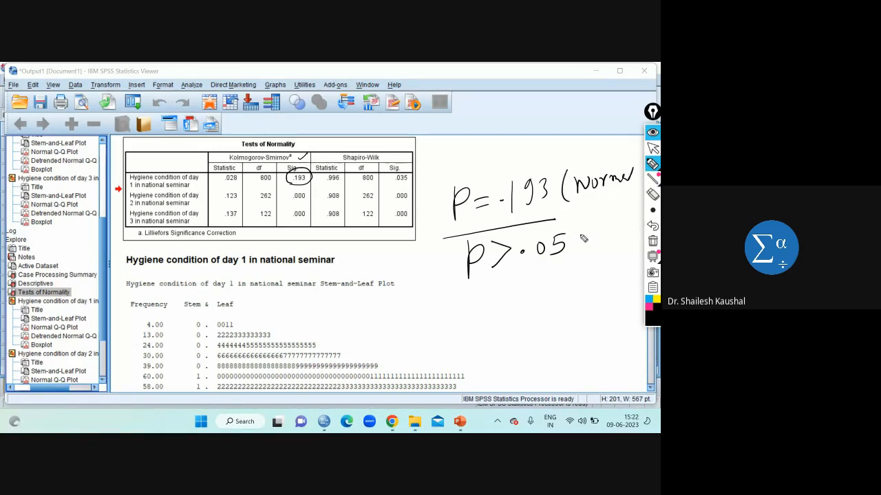
{"action": "mouse_move", "coordinate": [585, 234]}
{"action": "left_mouse_down"}
{"action": "mouse_move", "coordinate": [583, 259]}
{"action": "mouse_move", "coordinate": [613, 245]}
{"action": "left_mouse_up"}
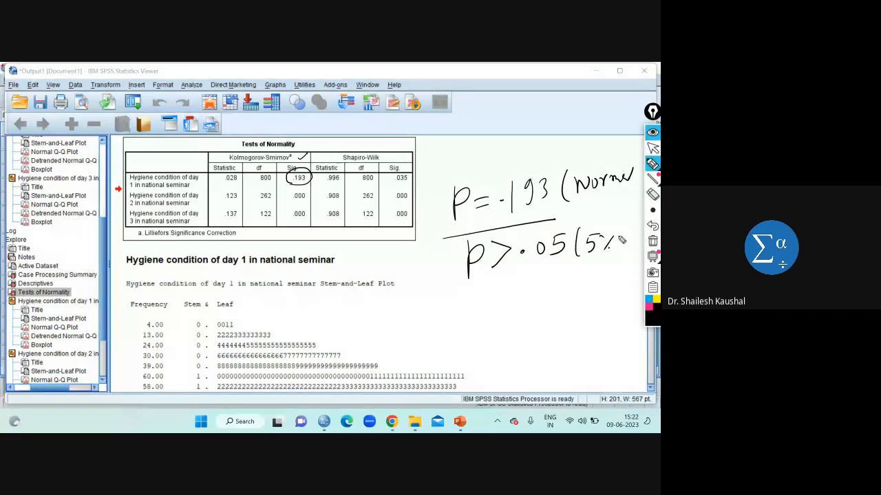
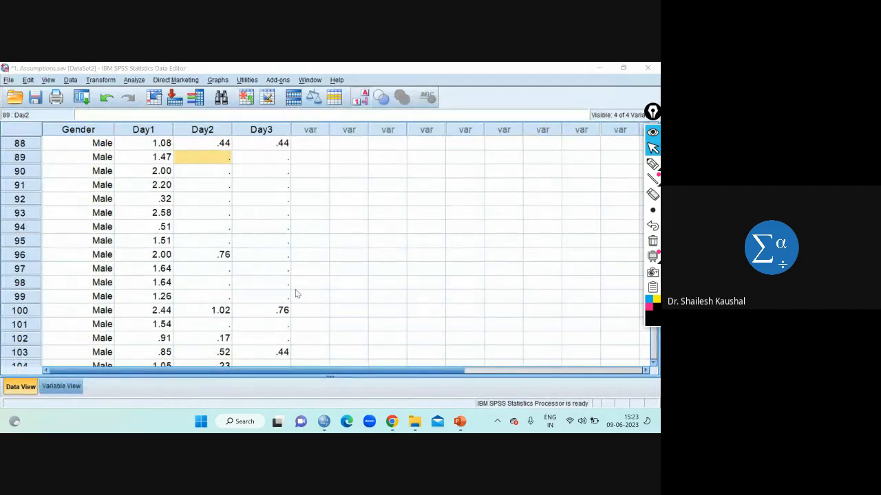
Reset Explore in the Assumptions dataset, then assign the three hygiene variables as dependents and Gender of participants as the factor
{"action": "left_click", "coordinate": [134, 81]}
{"action": "mouse_move", "coordinate": [161, 108]}
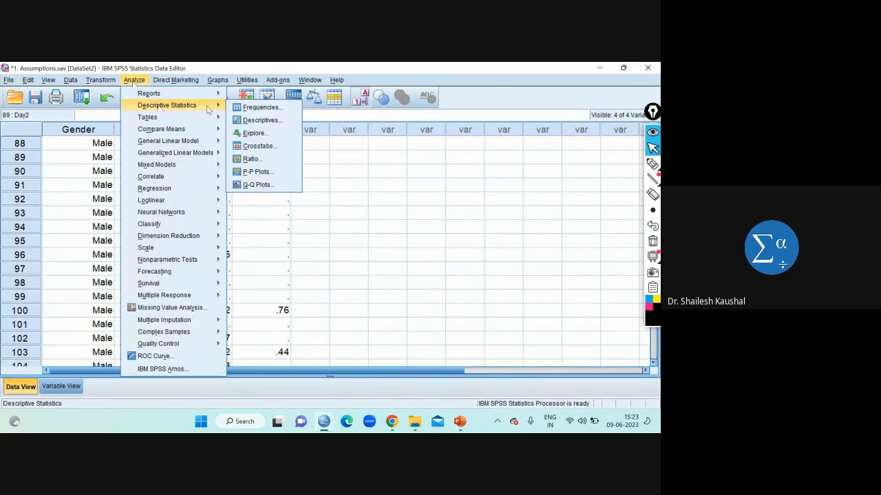
{"action": "left_click", "coordinate": [254, 133]}
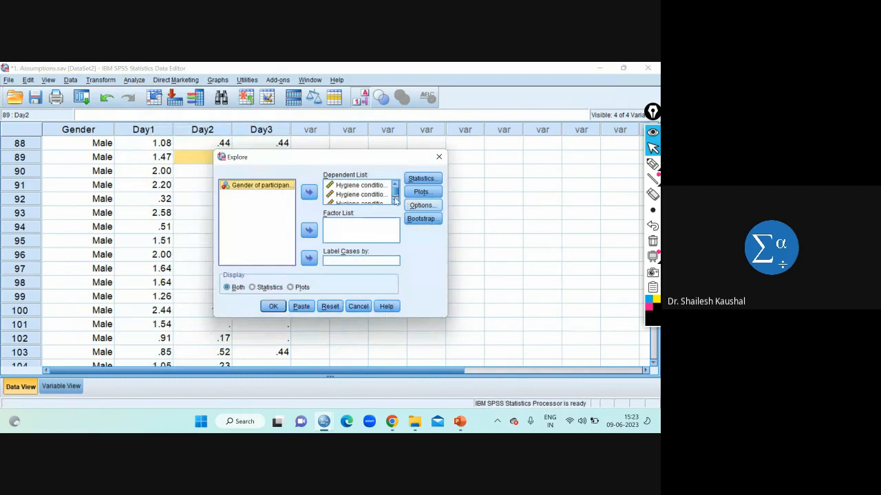
{"action": "left_click", "coordinate": [330, 306]}
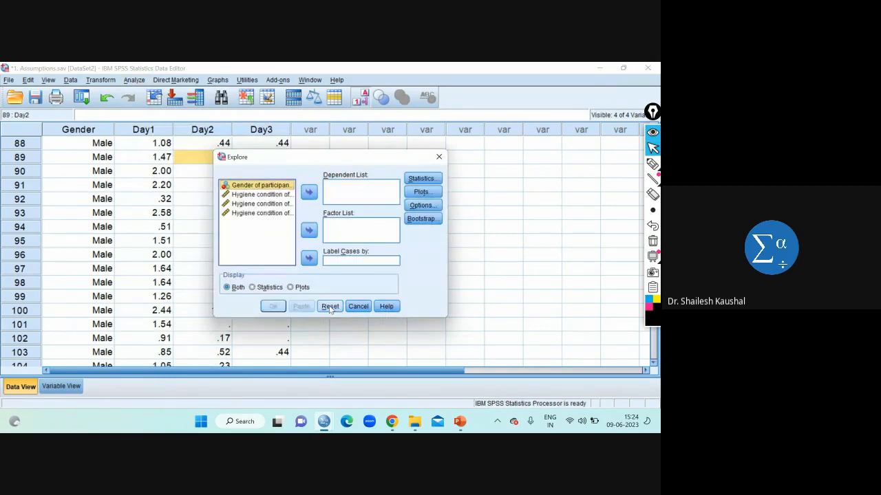
{"action": "left_click", "coordinate": [253, 196]}
{"action": "key", "text": "shift+Down"}
{"action": "key", "text": "shift+Down"}
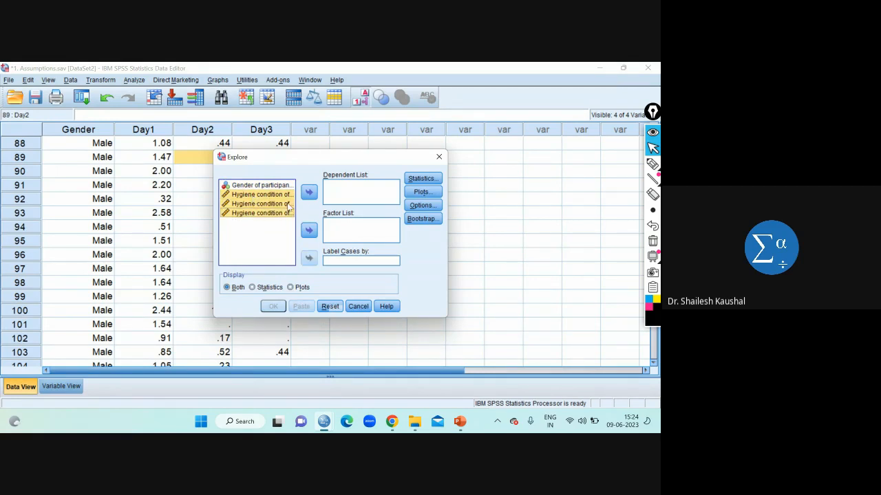
{"action": "left_click", "coordinate": [310, 191]}
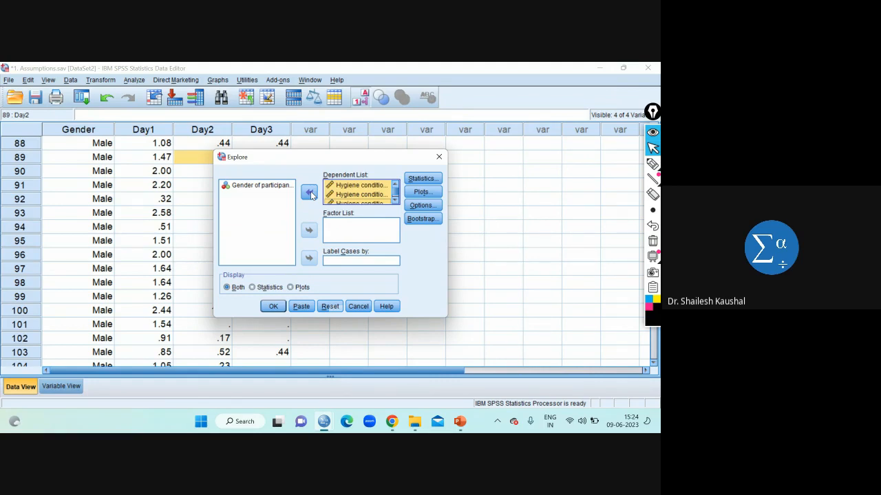
{"action": "left_click", "coordinate": [242, 187]}
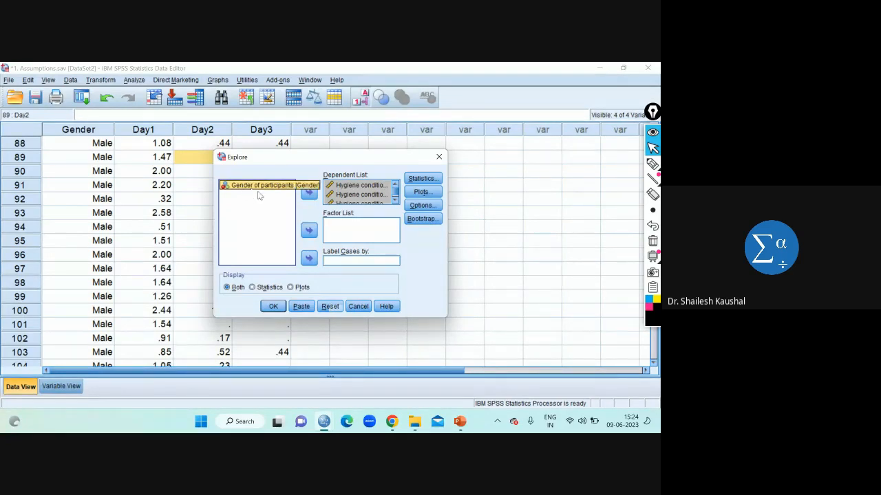
{"action": "left_click", "coordinate": [309, 231]}
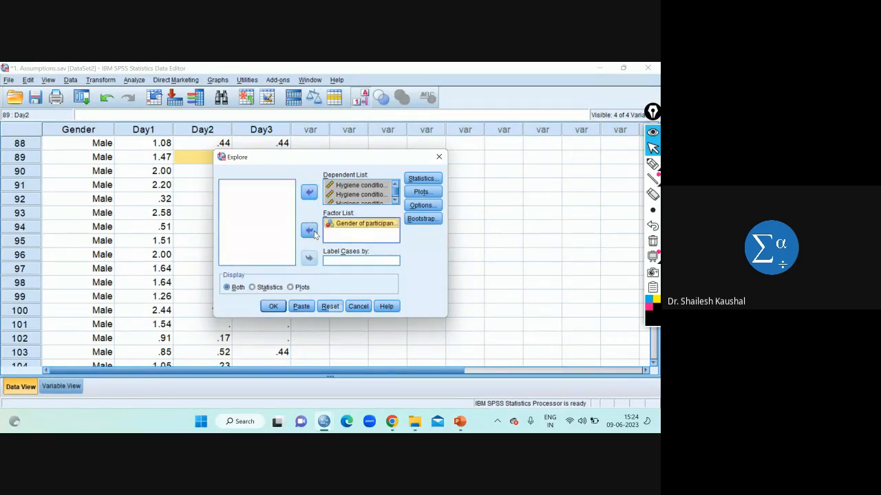
Enable normality plots with tests and the untransformed Levene test for Explore, and run the analysis by gender
{"action": "left_click", "coordinate": [428, 194]}
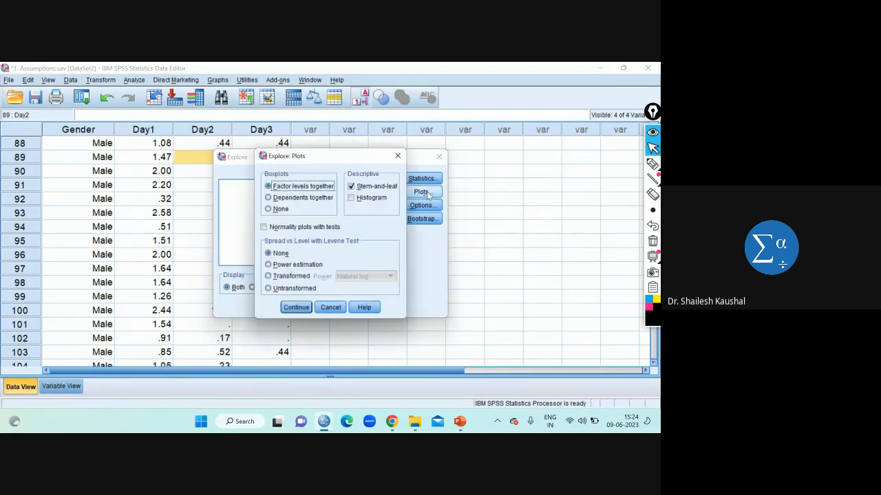
{"action": "left_click", "coordinate": [265, 227]}
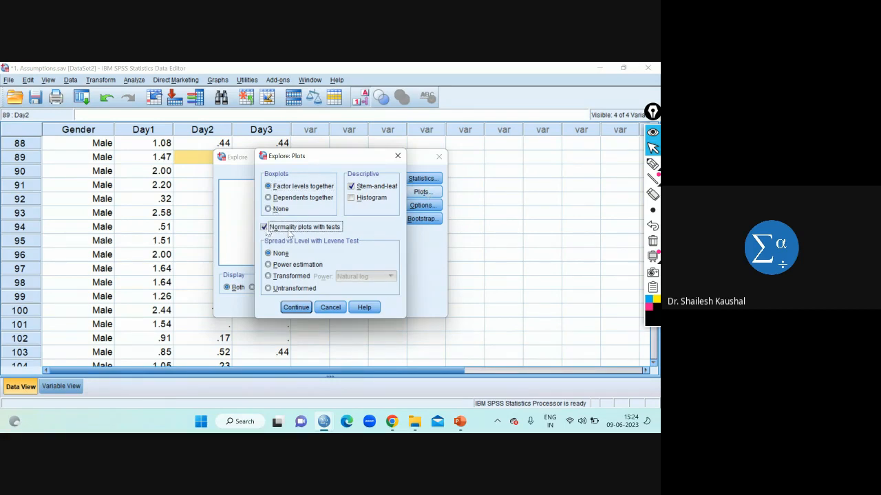
{"action": "left_click", "coordinate": [267, 289]}
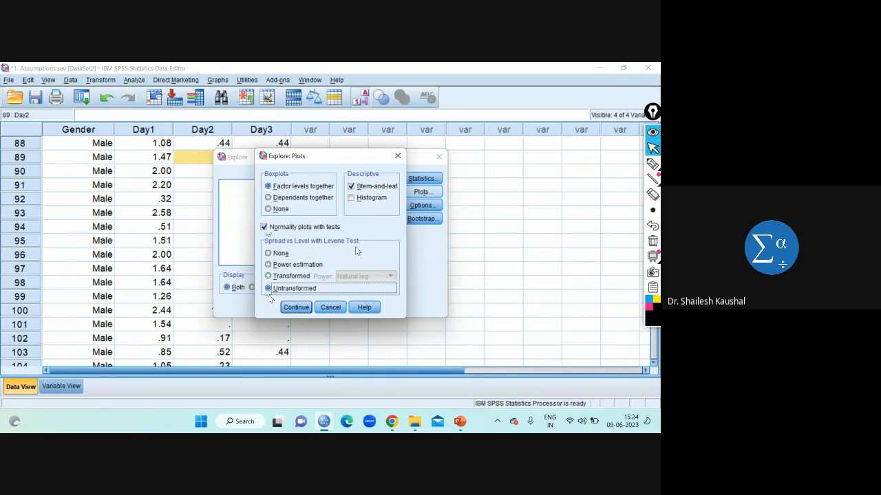
{"action": "left_click", "coordinate": [295, 308]}
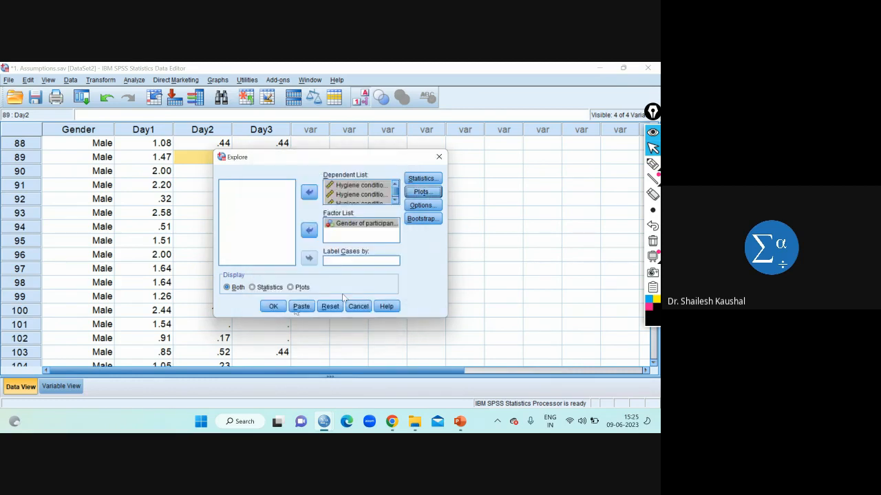
{"action": "left_click", "coordinate": [273, 307]}
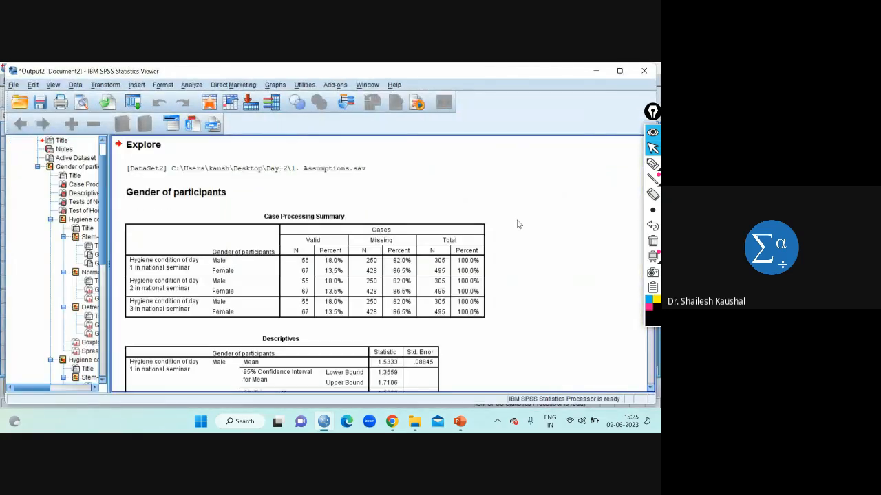
Examine the Case Processing Summary and Descriptives tables split by male and female participants
{"action": "mouse_move", "coordinate": [379, 423]}
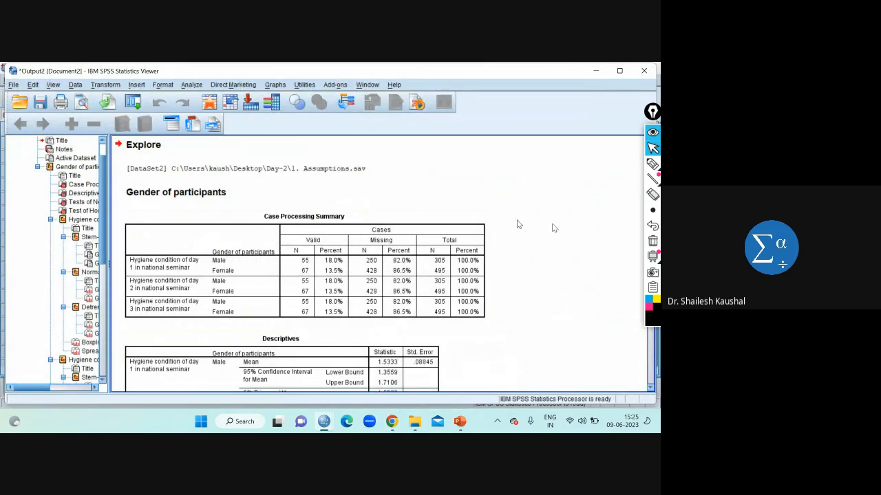
{"action": "scroll", "coordinate": [232, 286], "scroll_direction": "down", "scroll_amount": 2}
{"action": "scroll", "coordinate": [233, 285], "scroll_direction": "down", "scroll_amount": 4}
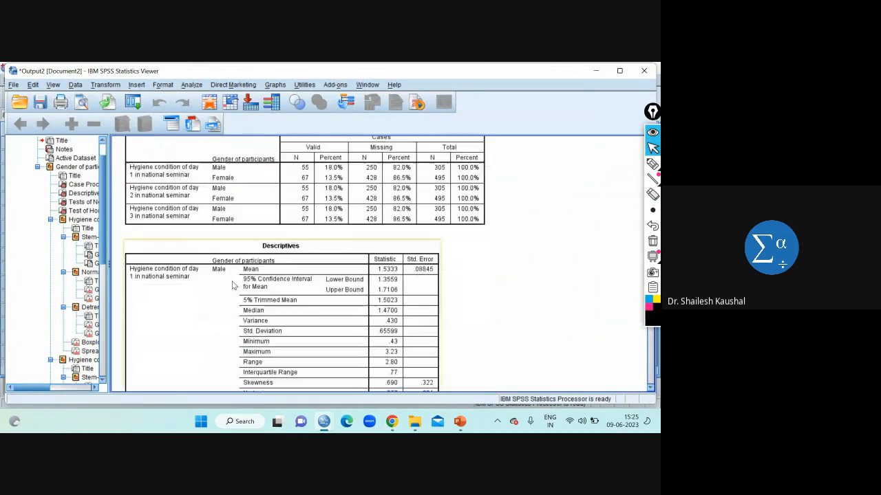
{"action": "left_click", "coordinate": [295, 188]}
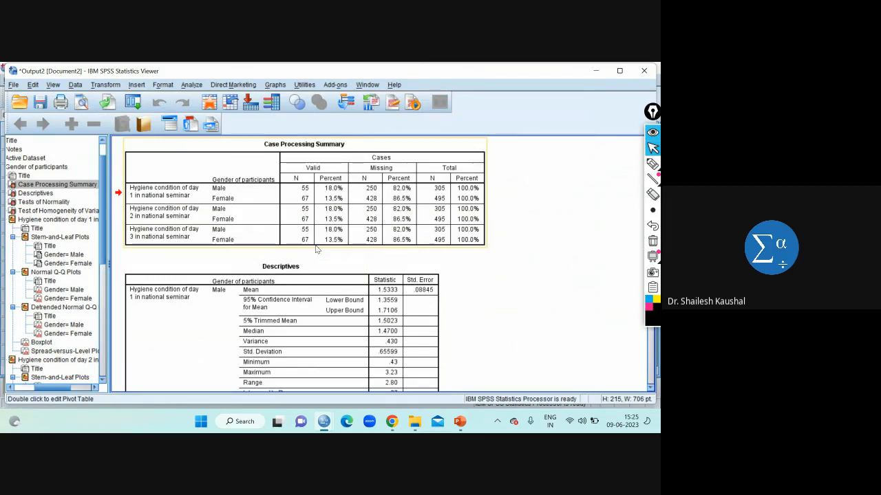
{"action": "scroll", "coordinate": [317, 249], "scroll_direction": "down", "scroll_amount": 2}
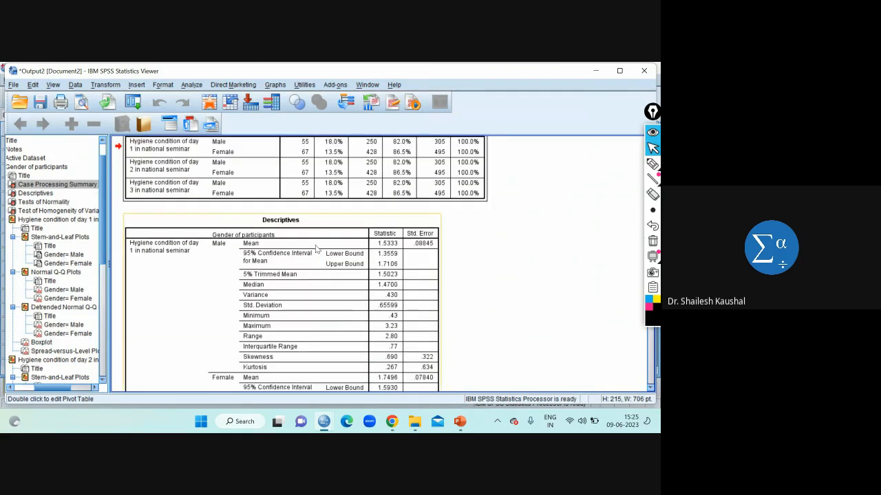
{"action": "scroll", "coordinate": [316, 249], "scroll_direction": "down", "scroll_amount": 2}
{"action": "scroll", "coordinate": [316, 250], "scroll_direction": "up", "scroll_amount": 2}
{"action": "scroll", "coordinate": [317, 250], "scroll_direction": "up", "scroll_amount": 2}
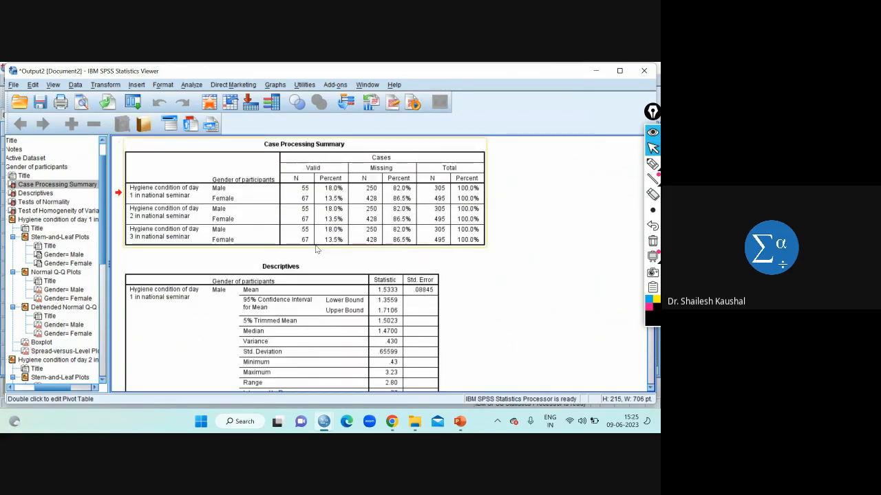
Close the listwise output without saving and rerun Explore by gender with missing cases excluded pairwise
{"action": "left_click", "coordinate": [643, 71]}
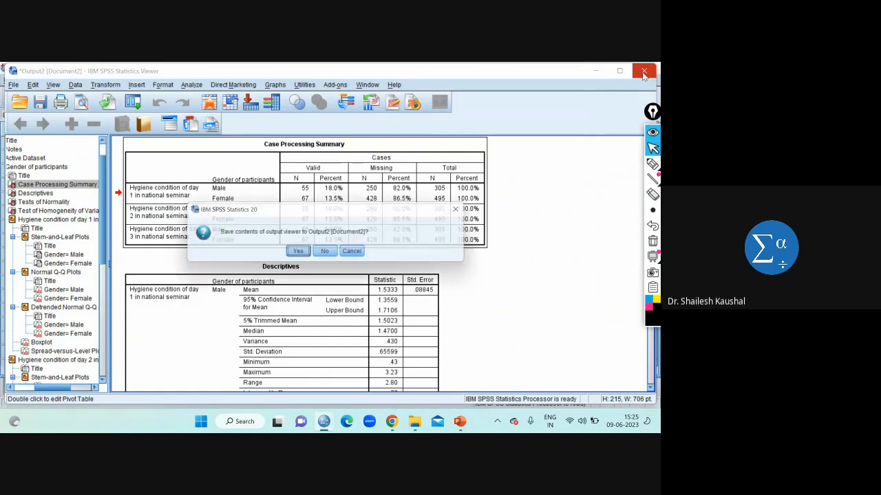
{"action": "left_click", "coordinate": [329, 254]}
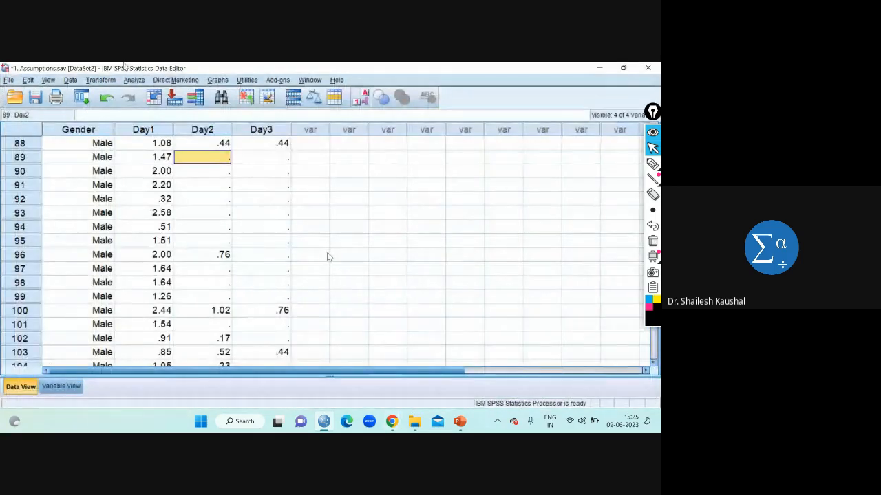
{"action": "left_click", "coordinate": [134, 80]}
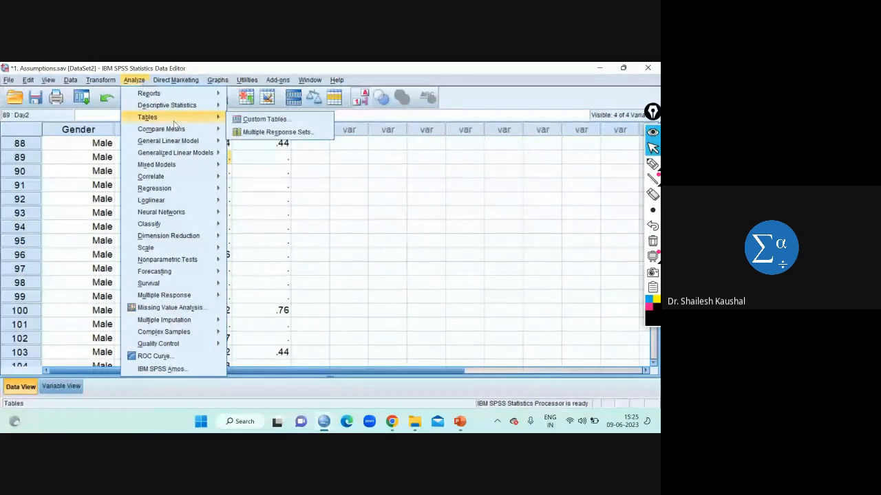
{"action": "mouse_move", "coordinate": [203, 105]}
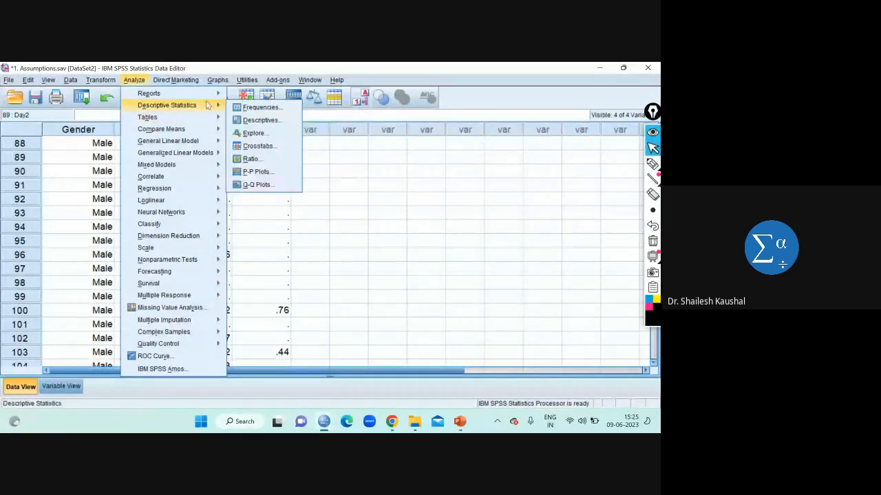
{"action": "left_click", "coordinate": [267, 137]}
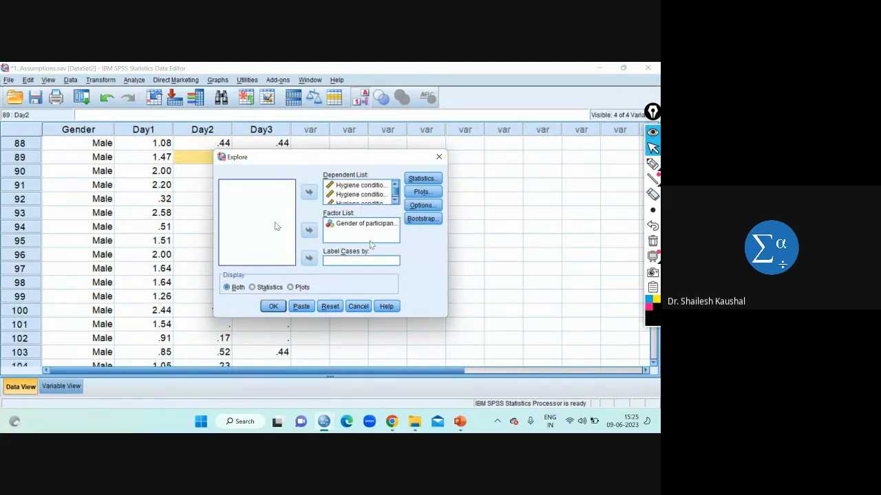
{"action": "left_click", "coordinate": [423, 205]}
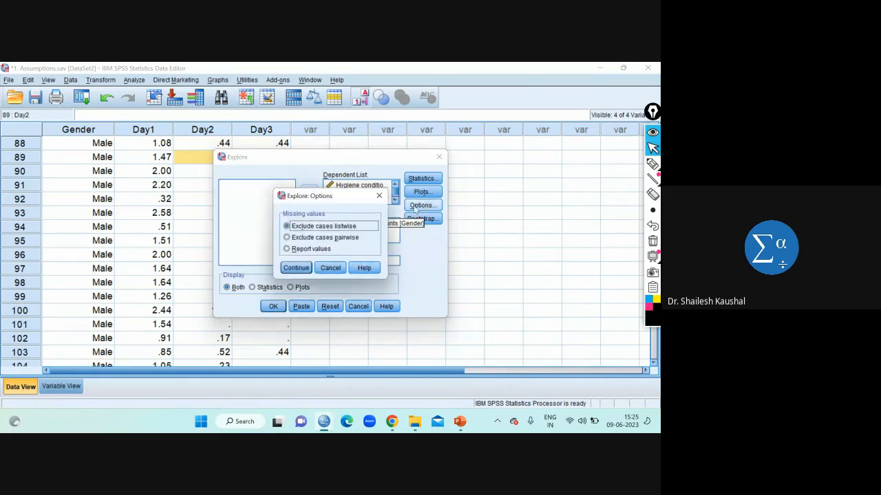
{"action": "left_click", "coordinate": [286, 237]}
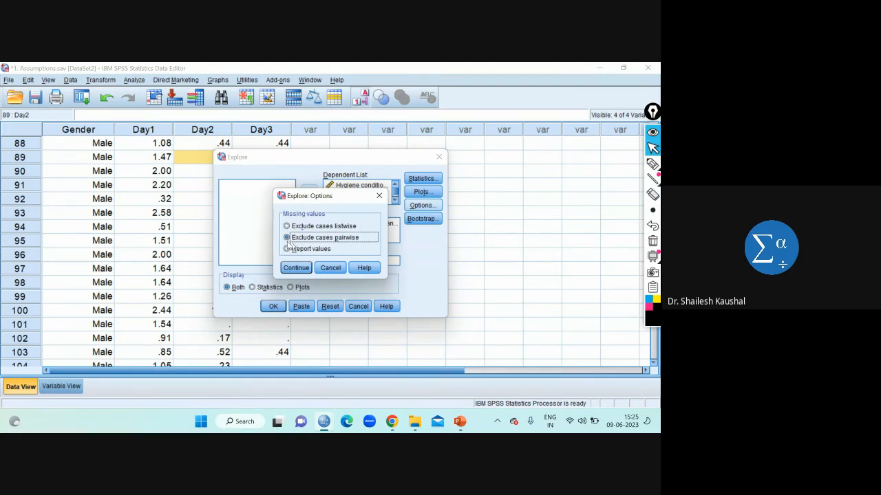
{"action": "left_click", "coordinate": [296, 269]}
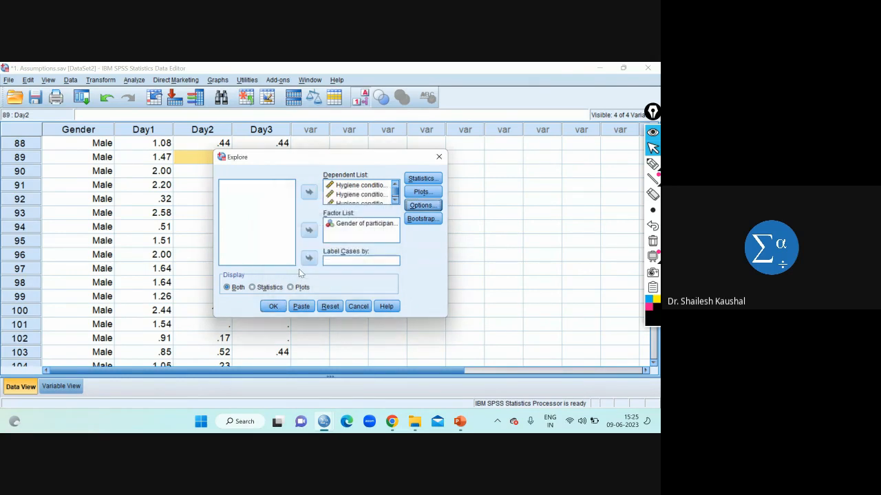
{"action": "left_click", "coordinate": [274, 307]}
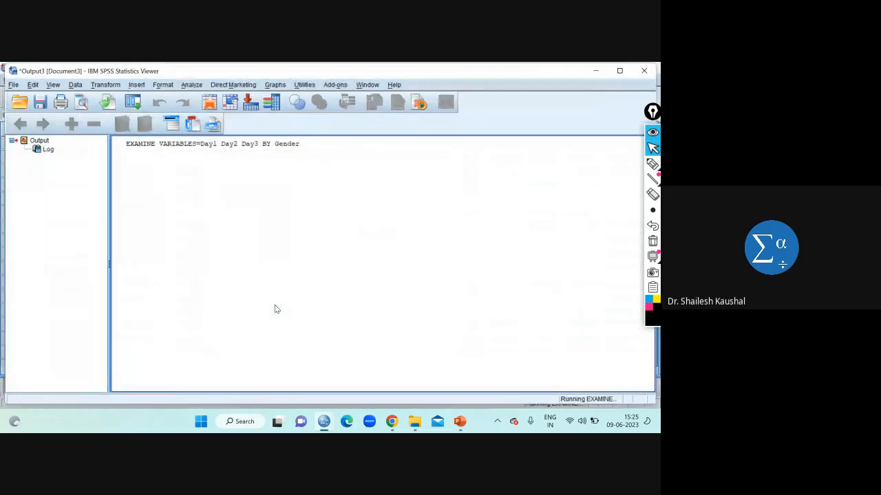
{"action": "left_click", "coordinate": [272, 290]}
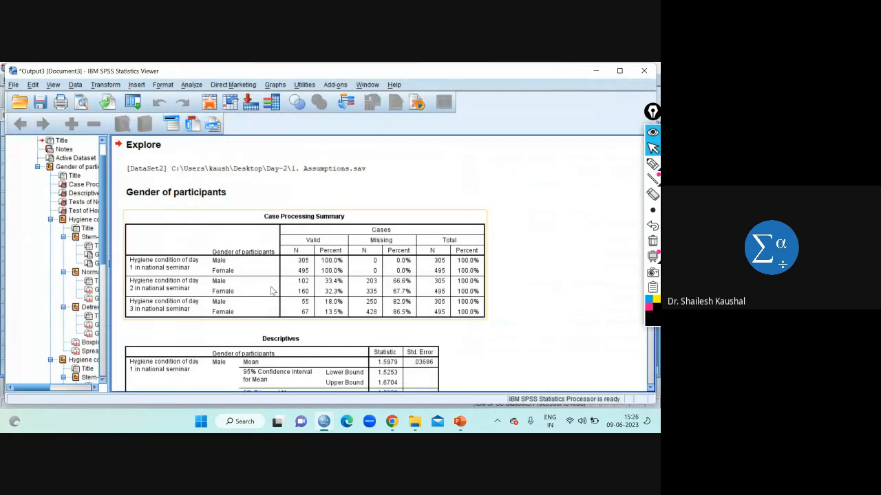
Review the pairwise Case Processing Summary, Descriptives and Tests of Normality tables for male and female participants
{"action": "scroll", "coordinate": [272, 290], "scroll_direction": "down", "scroll_amount": 3}
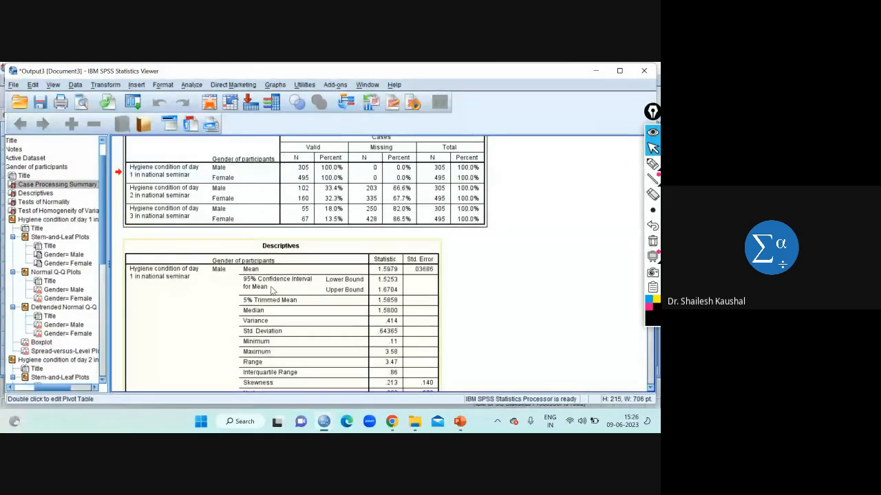
{"action": "scroll", "coordinate": [310, 185], "scroll_direction": "up", "scroll_amount": 1}
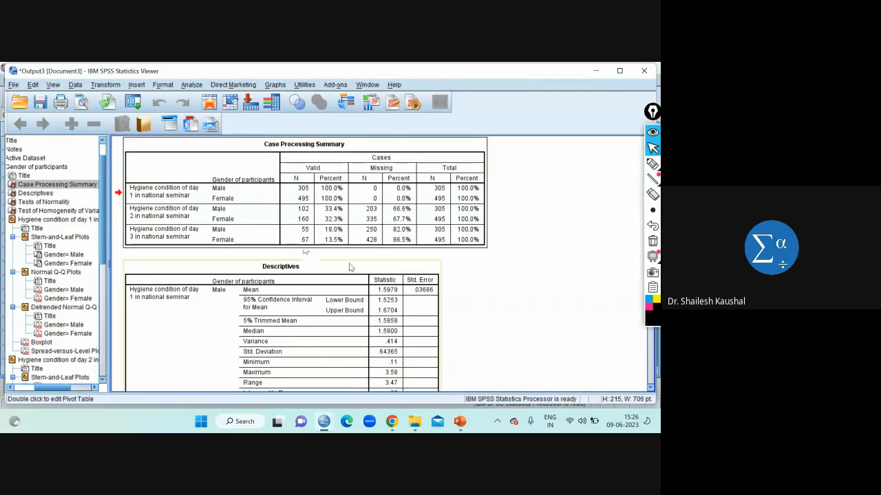
{"action": "scroll", "coordinate": [349, 267], "scroll_direction": "down", "scroll_amount": 2}
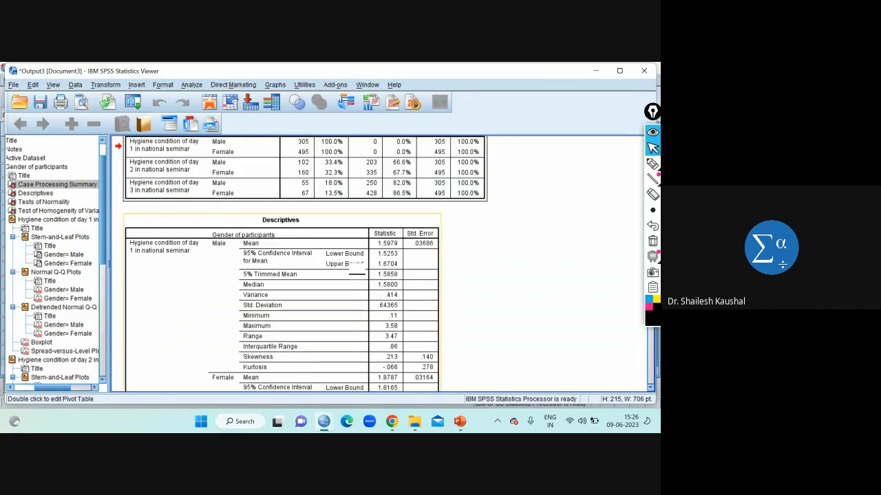
{"action": "left_click", "coordinate": [44, 202]}
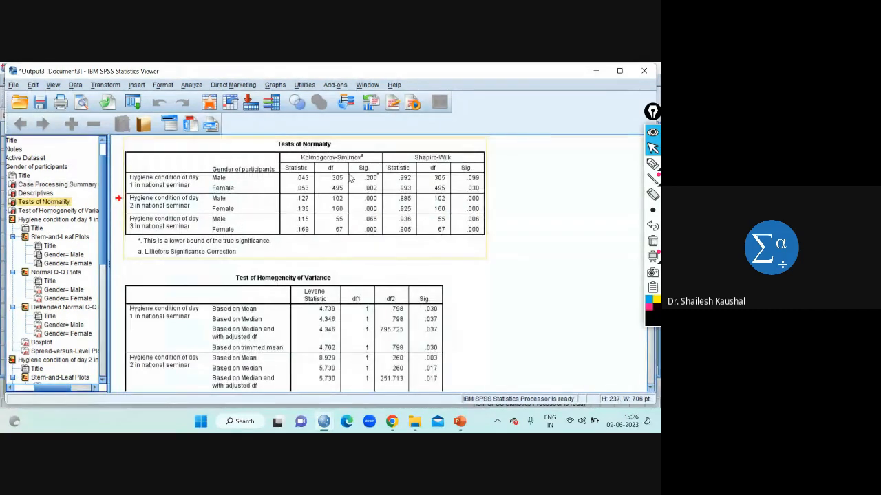
{"action": "left_click", "coordinate": [351, 178]}
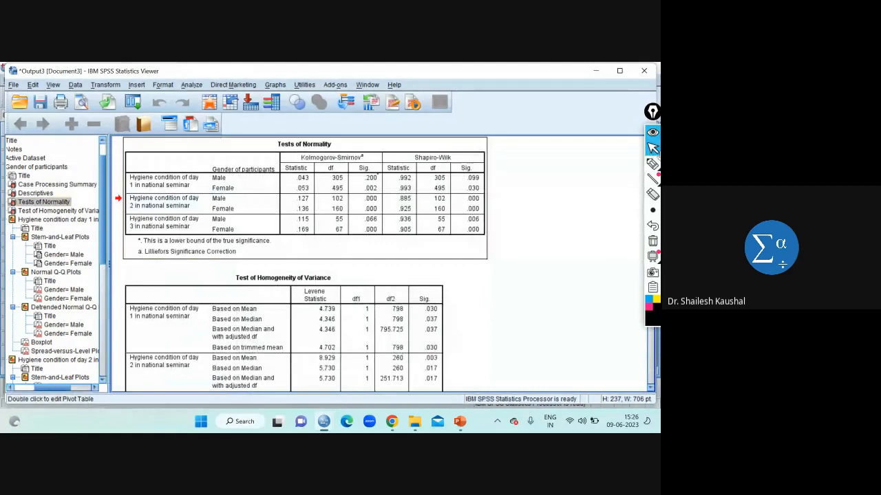
Annotate the Kolmogorov-Smirnov significance values by gender and the Day1 Levene significance based on mean, and clear all pen marks
{"action": "left_click", "coordinate": [651, 164]}
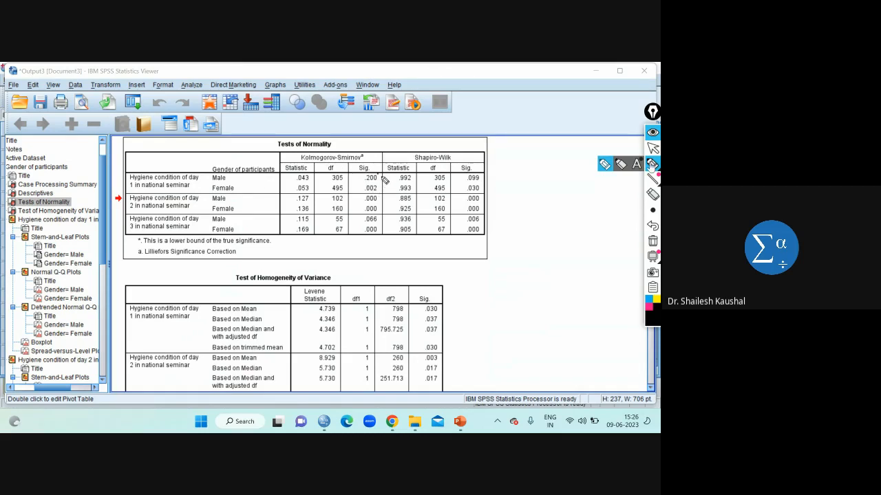
{"action": "left_click_drag", "start_coordinate": [383, 176], "coordinate": [393, 173]}
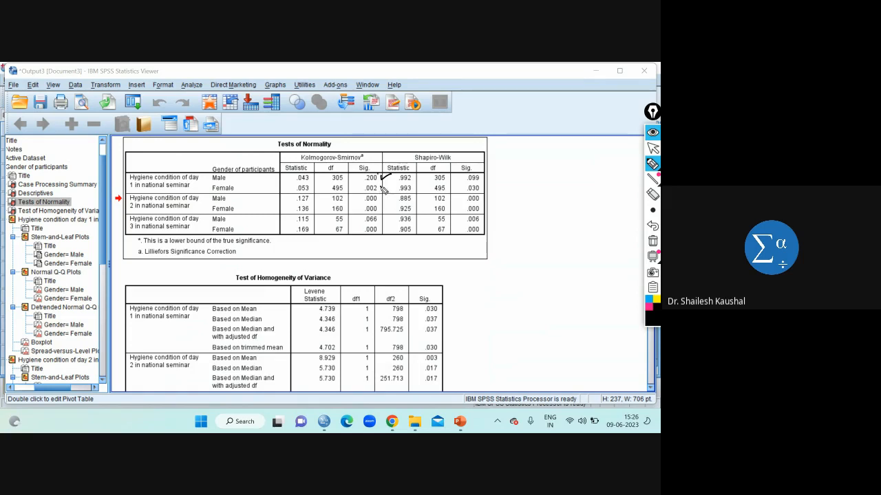
{"action": "left_click_drag", "start_coordinate": [382, 186], "coordinate": [382, 192]}
{"action": "left_click_drag", "start_coordinate": [381, 195], "coordinate": [380, 212]}
{"action": "left_click", "coordinate": [386, 217]}
{"action": "left_click_drag", "start_coordinate": [381, 218], "coordinate": [390, 216]}
{"action": "left_click_drag", "start_coordinate": [379, 226], "coordinate": [386, 234]}
{"action": "left_click_drag", "start_coordinate": [386, 225], "coordinate": [379, 233]}
{"action": "left_click_drag", "start_coordinate": [444, 309], "coordinate": [454, 307]}
{"action": "left_click_drag", "start_coordinate": [445, 303], "coordinate": [452, 315]}
{"action": "left_click", "coordinate": [652, 241]}
{"action": "left_click", "coordinate": [653, 148]}
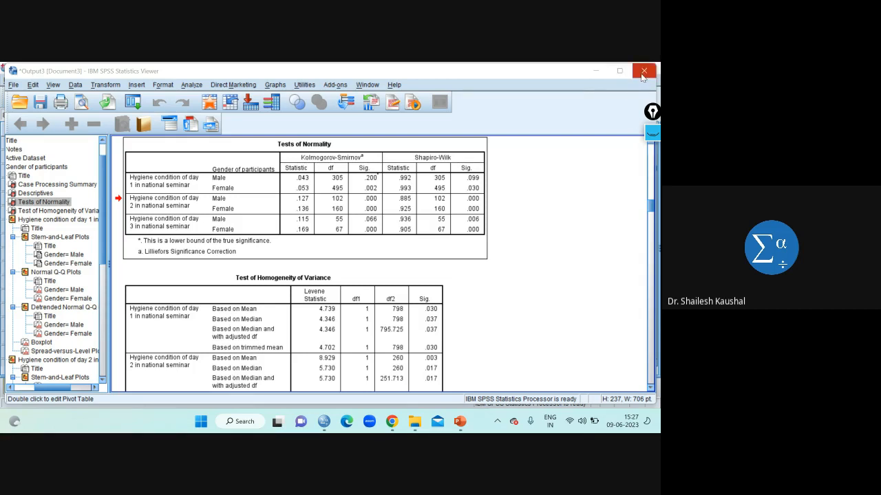
Close the pairwise Explore output without saving and return to the Assumptions data
{"action": "left_click", "coordinate": [642, 72]}
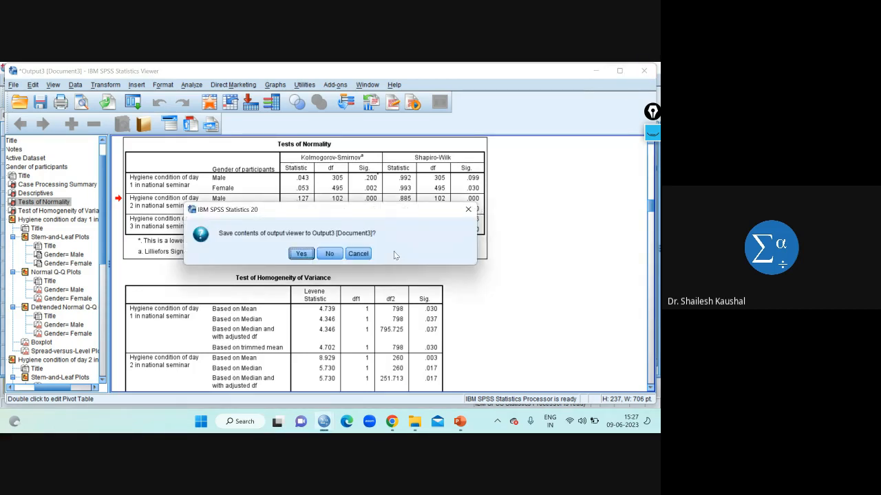
{"action": "left_click", "coordinate": [333, 256]}
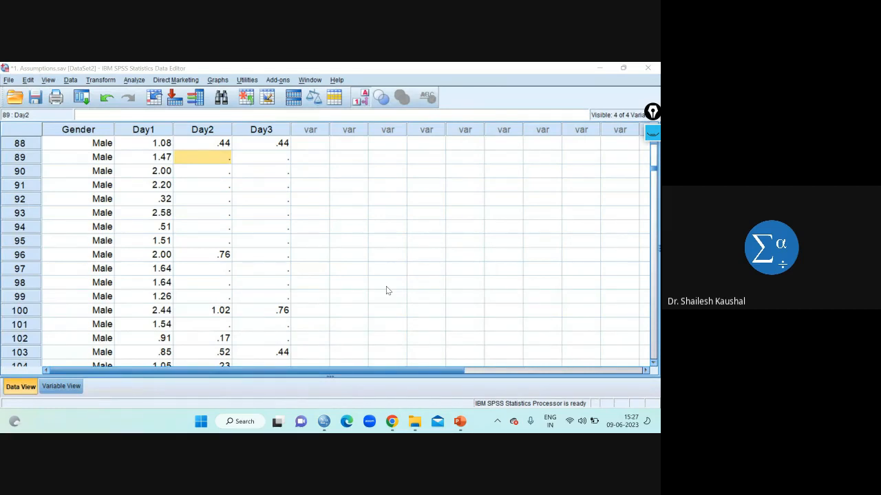
{"action": "left_click", "coordinate": [344, 272]}
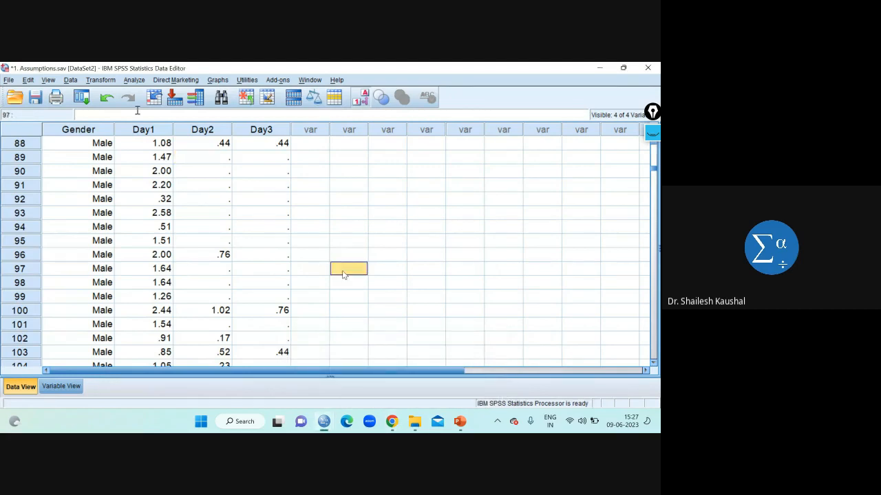
{"action": "left_click", "coordinate": [97, 80]}
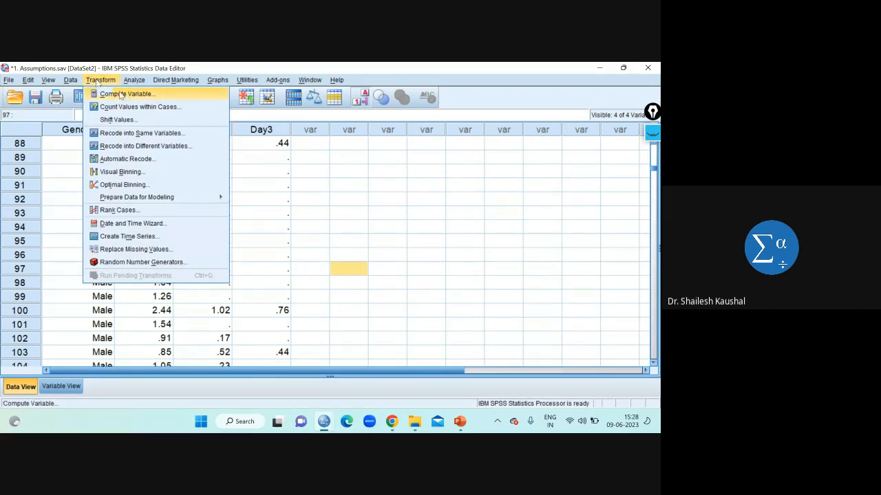
{"action": "left_click", "coordinate": [120, 94]}
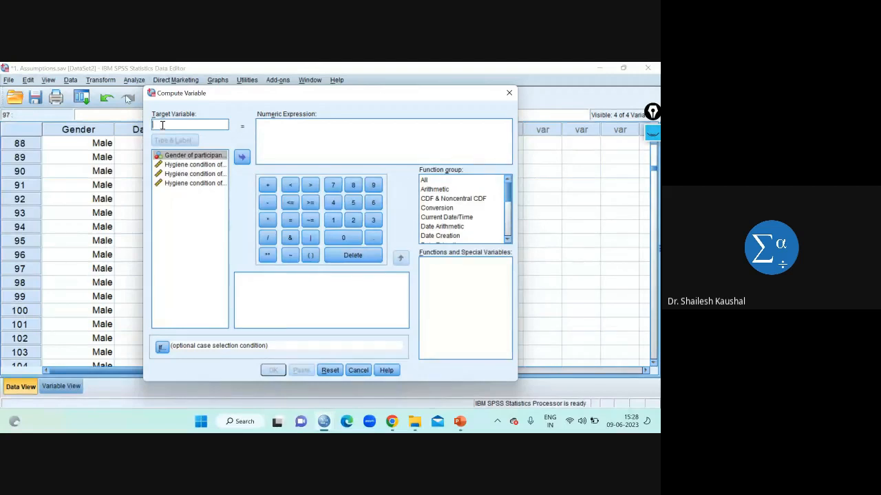
{"action": "type", "text": "LO"}
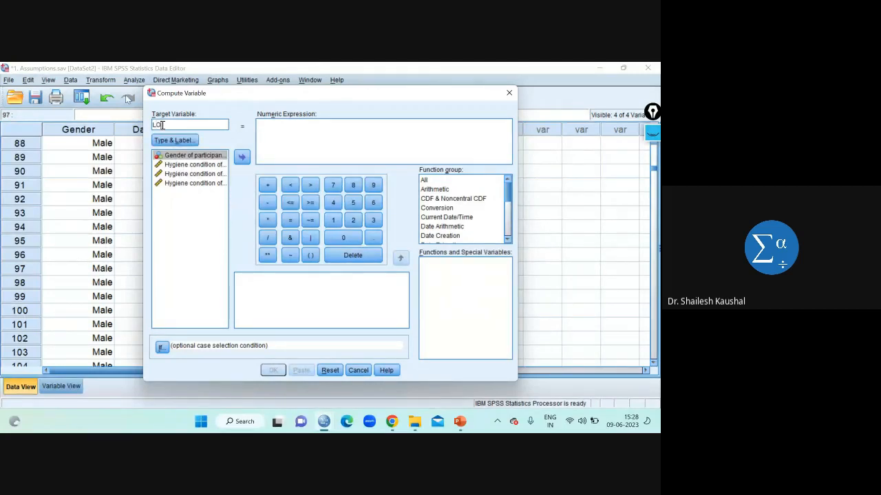
{"action": "type", "text": "G"}
{"action": "key", "text": "BackSpace"}
{"action": "key", "text": "BackSpace"}
{"action": "type", "text": "og"}
{"action": "left_click_drag", "start_coordinate": [231, 96], "coordinate": [368, 97]}
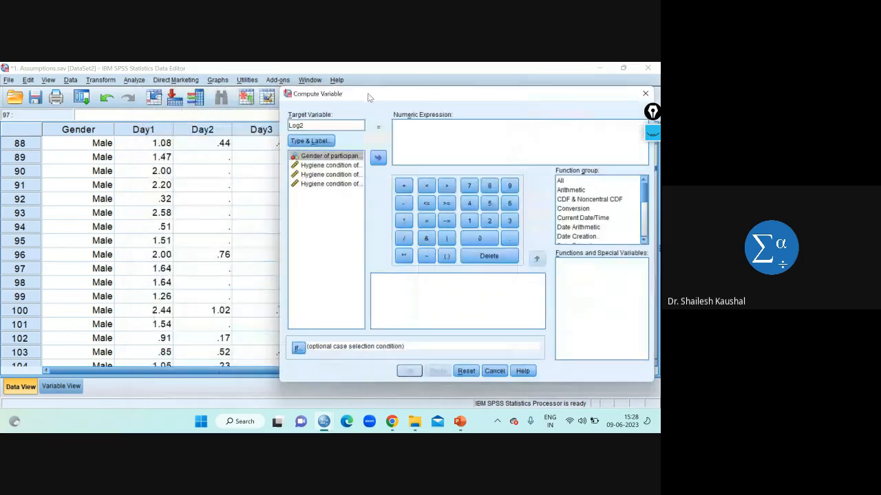
{"action": "left_click", "coordinate": [206, 130]}
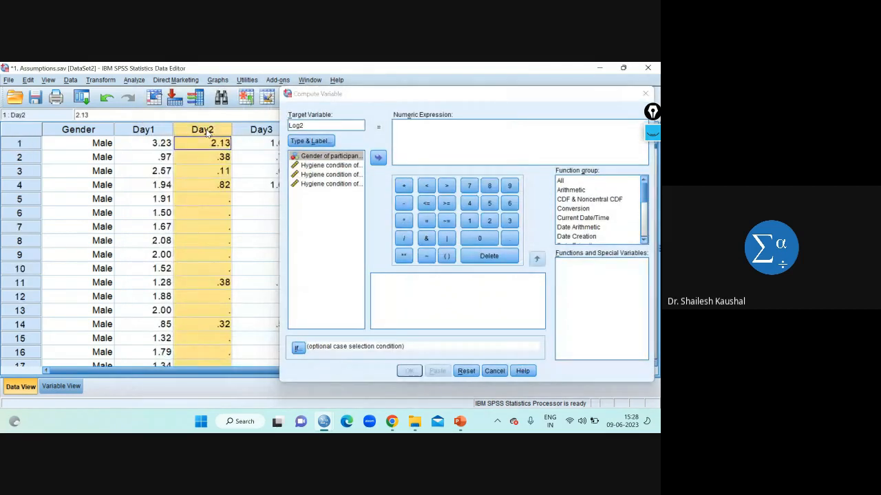
{"action": "double_click", "coordinate": [305, 126]}
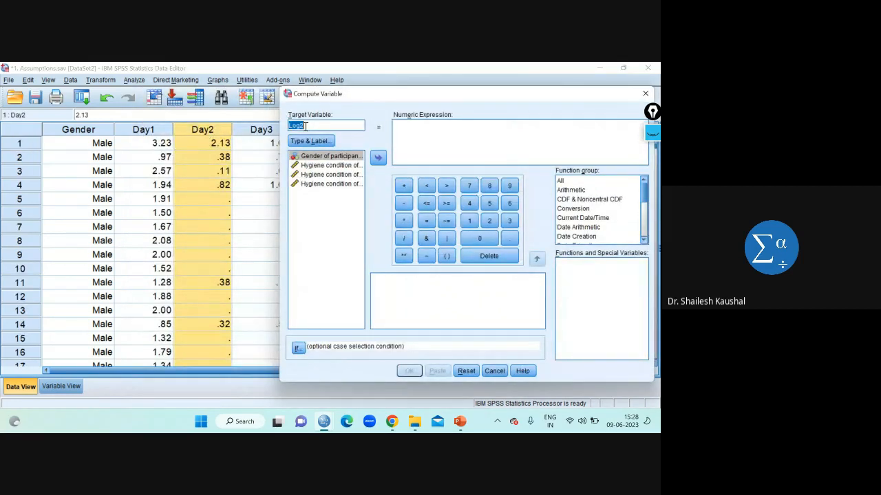
{"action": "right_click", "coordinate": [297, 127]}
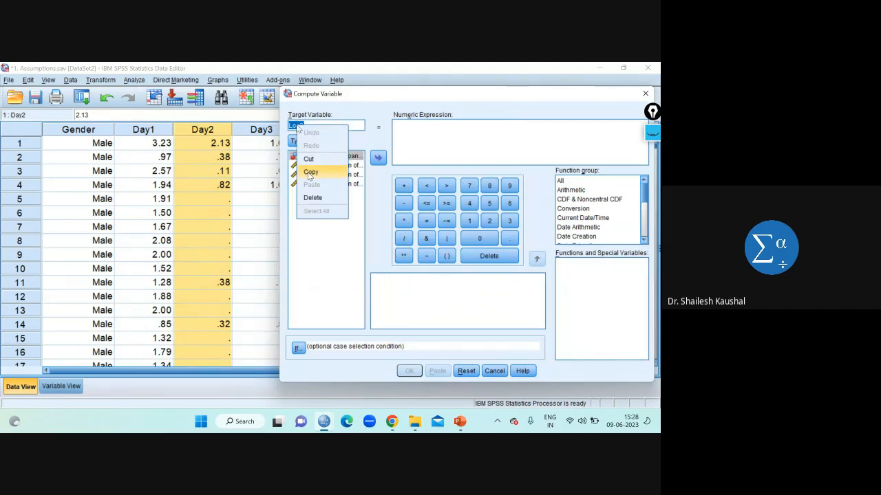
{"action": "left_click", "coordinate": [309, 173]}
{"action": "left_click", "coordinate": [311, 142]}
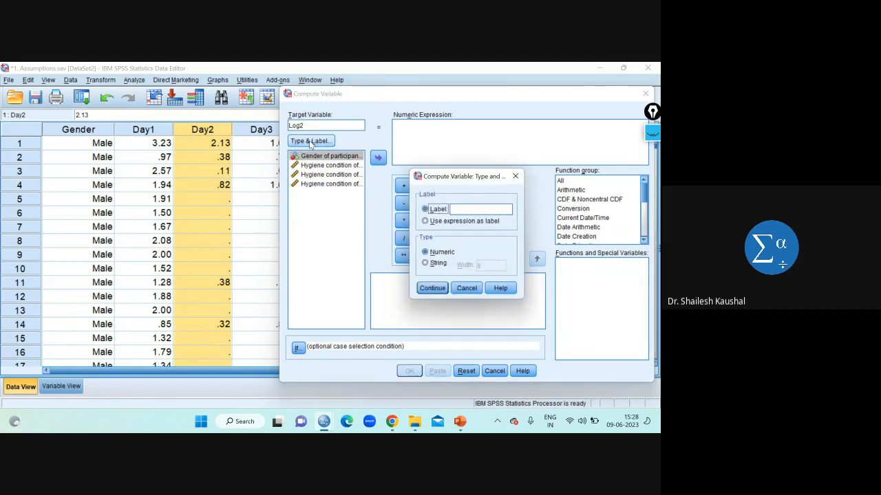
{"action": "left_click", "coordinate": [454, 209]}
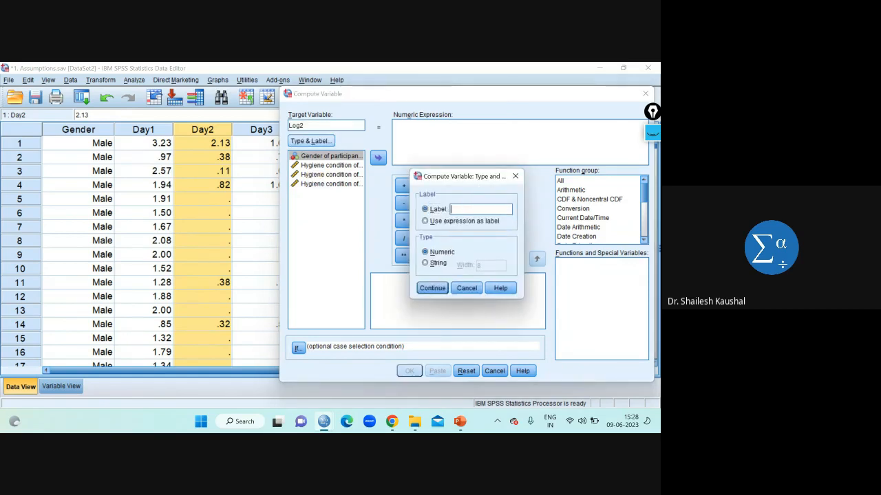
{"action": "right_click", "coordinate": [456, 209]}
{"action": "left_click", "coordinate": [472, 270]}
{"action": "left_click", "coordinate": [432, 289]}
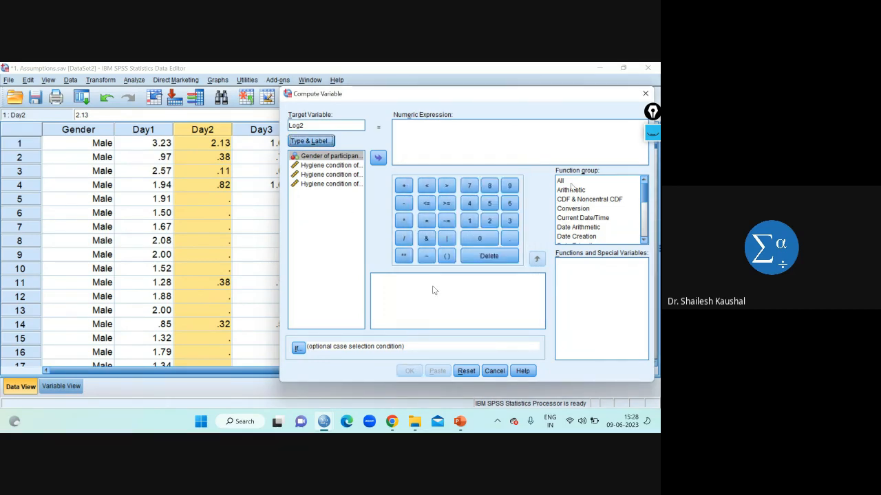
{"action": "left_click_drag", "start_coordinate": [540, 101], "coordinate": [467, 81]}
{"action": "left_click", "coordinate": [487, 163]}
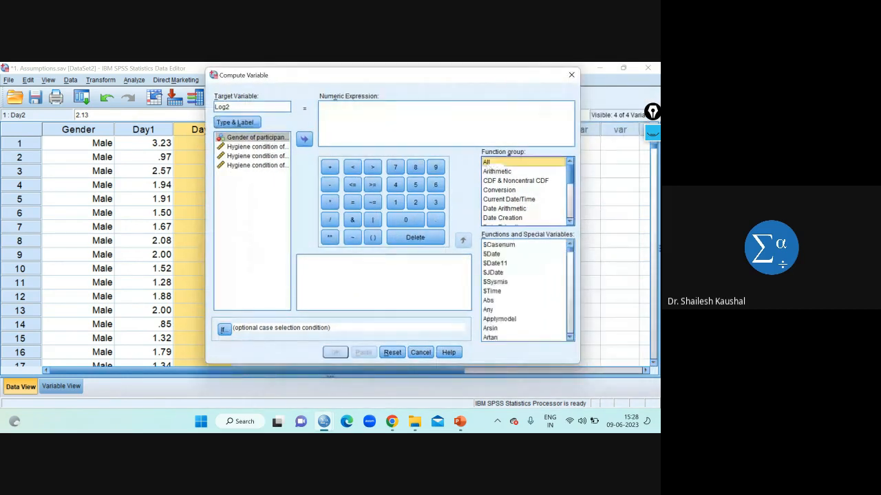
{"action": "scroll", "coordinate": [548, 272], "scroll_direction": "down", "scroll_amount": 4}
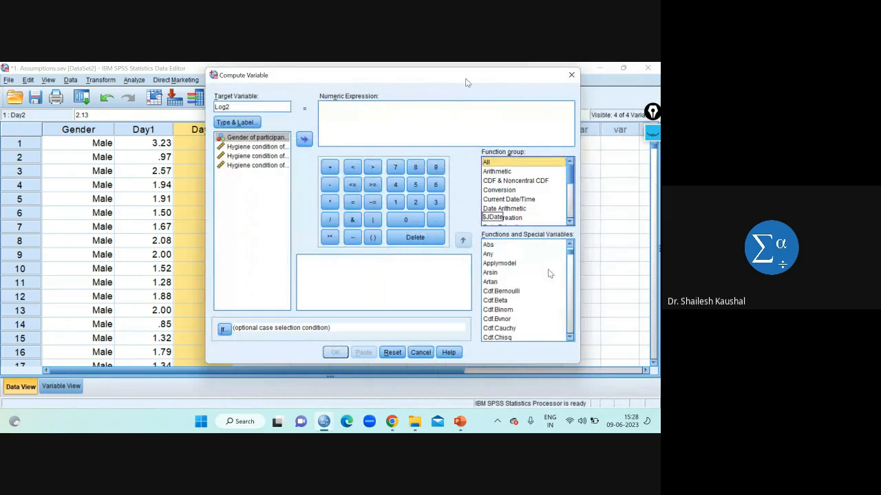
{"action": "scroll", "coordinate": [548, 274], "scroll_direction": "down", "scroll_amount": 12}
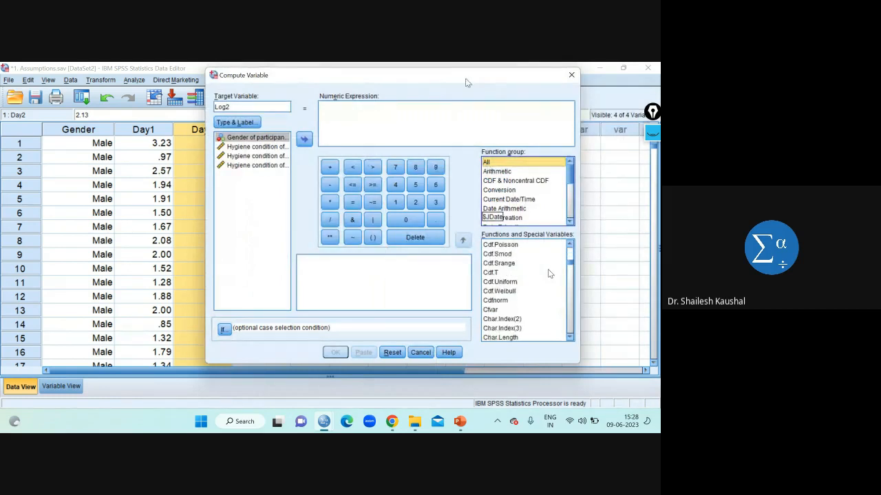
{"action": "scroll", "coordinate": [549, 274], "scroll_direction": "down", "scroll_amount": 15}
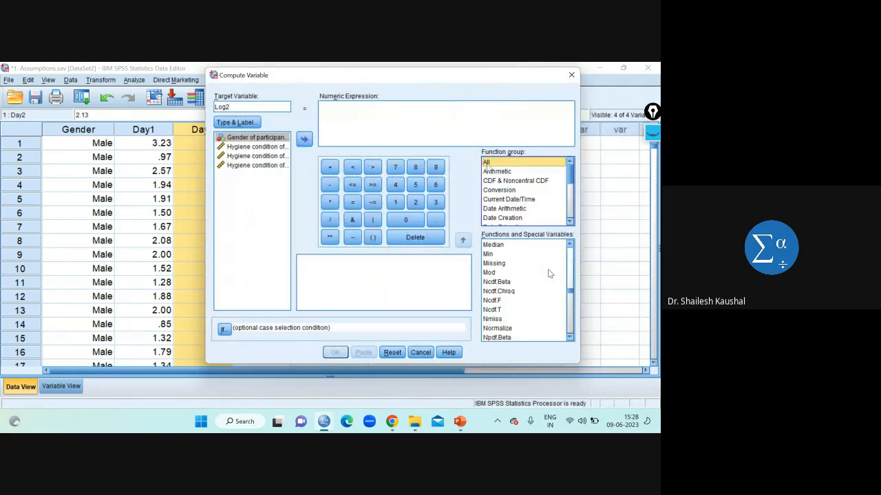
{"action": "scroll", "coordinate": [549, 274], "scroll_direction": "up", "scroll_amount": 2}
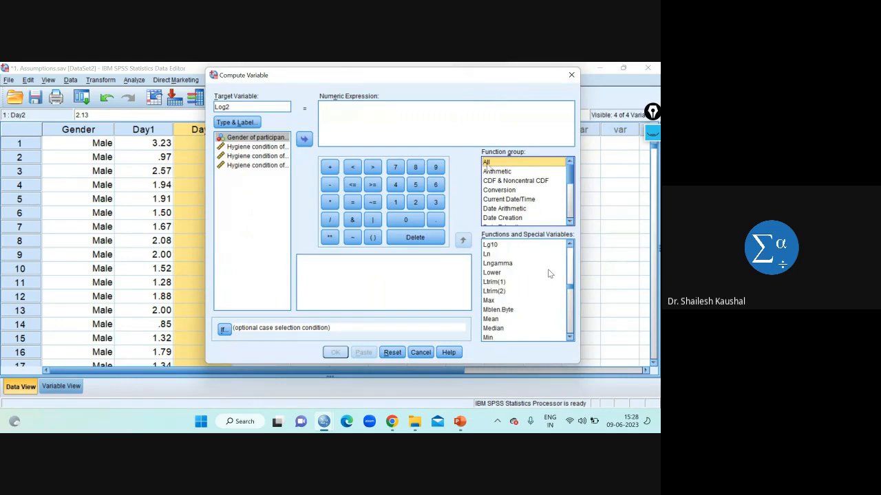
{"action": "left_click", "coordinate": [491, 247]}
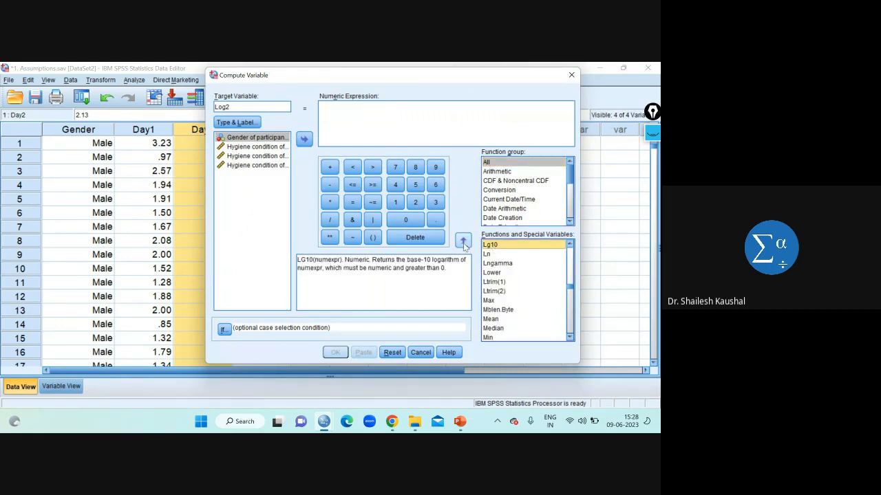
{"action": "left_click", "coordinate": [463, 241]}
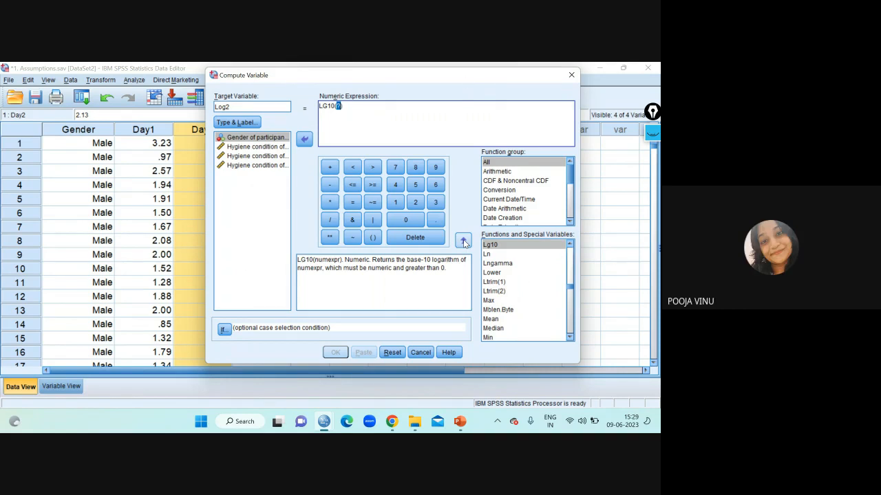
{"action": "left_click", "coordinate": [571, 75]}
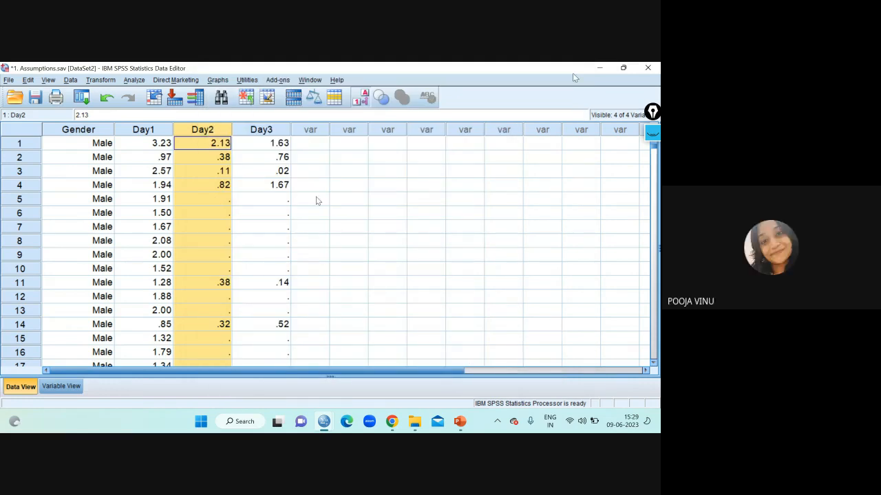
{"action": "left_click", "coordinate": [315, 198]}
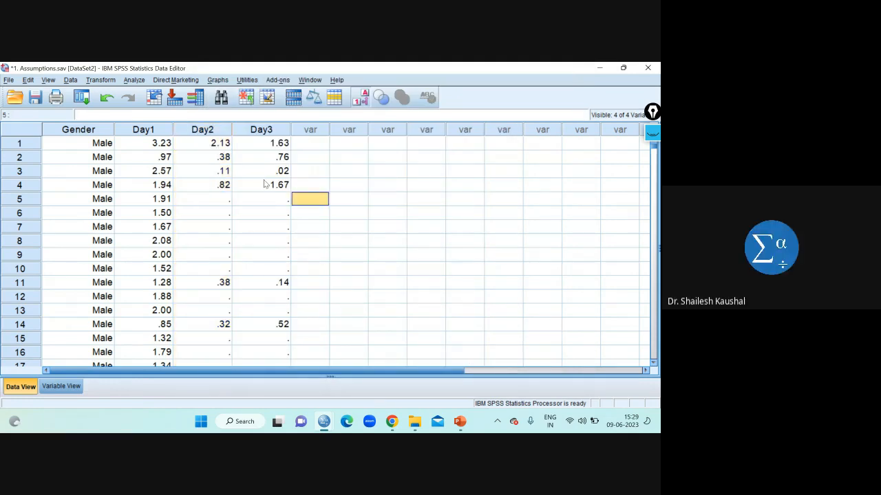
Start computing a new variable with Log2 as the target variable name
{"action": "left_click", "coordinate": [102, 79]}
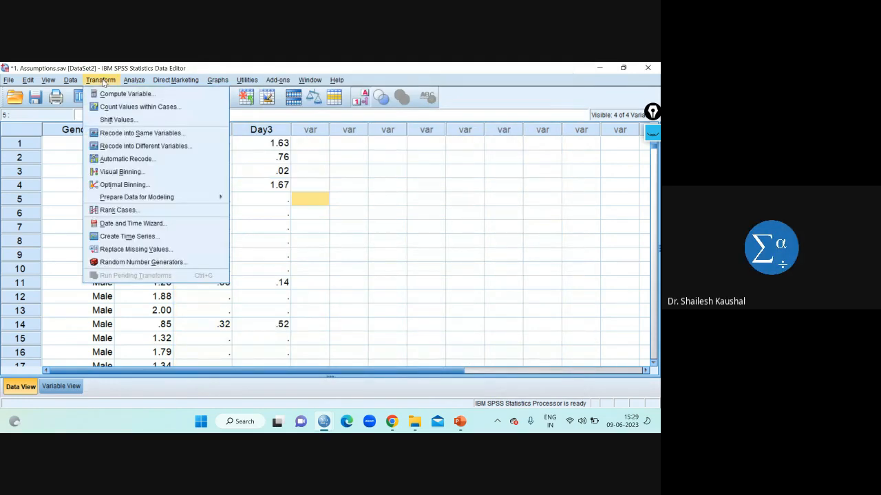
{"action": "left_click", "coordinate": [164, 96]}
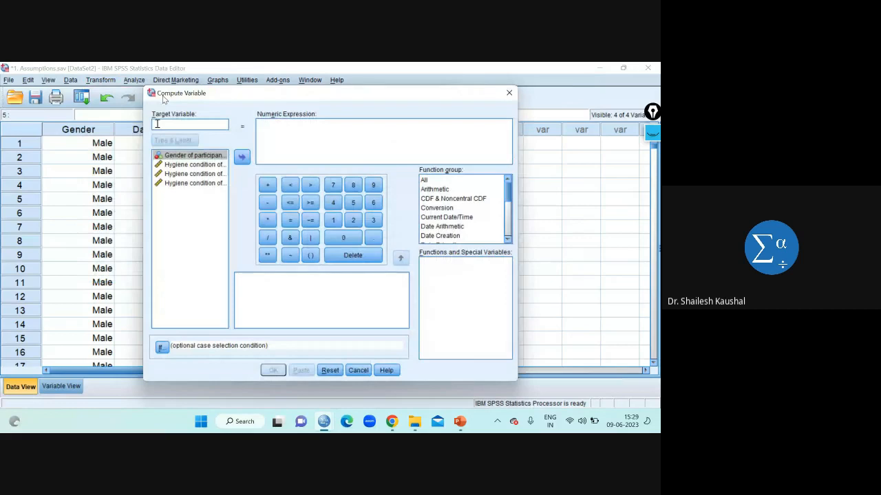
{"action": "type", "text": "Lo"}
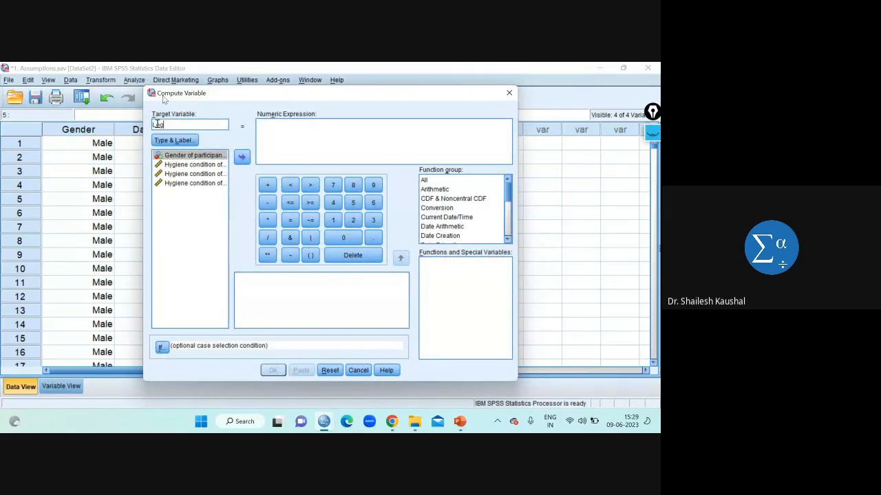
{"action": "type", "text": "g2"}
Copy the target name into the variable label so it reads Log2, keeping the type numeric
{"action": "left_click_drag", "start_coordinate": [170, 125], "coordinate": [145, 124]}
{"action": "right_click", "coordinate": [159, 125]}
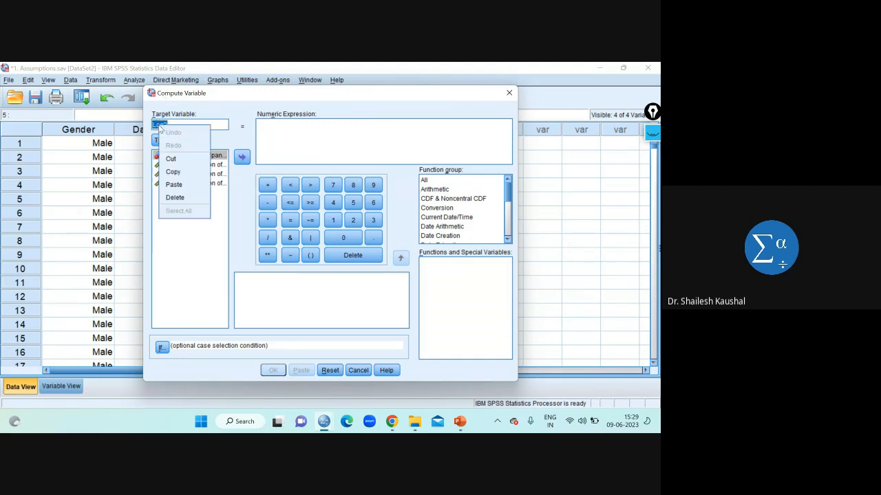
{"action": "left_click", "coordinate": [175, 172]}
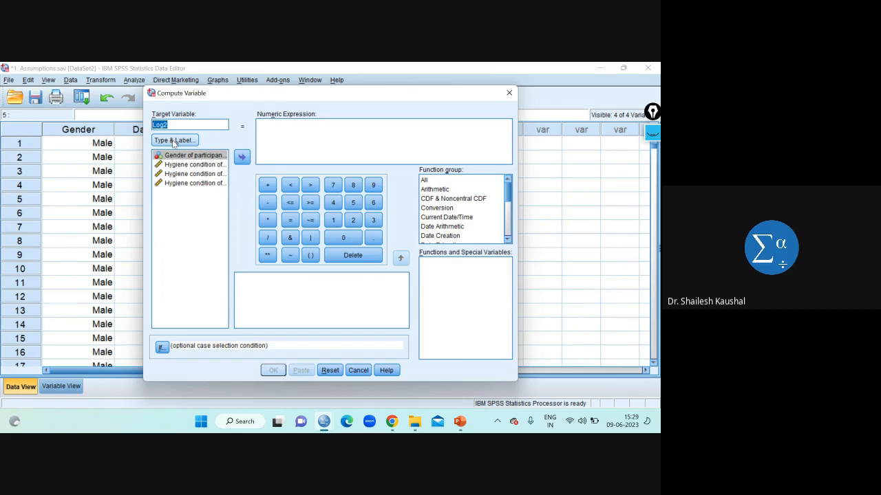
{"action": "left_click", "coordinate": [175, 141]}
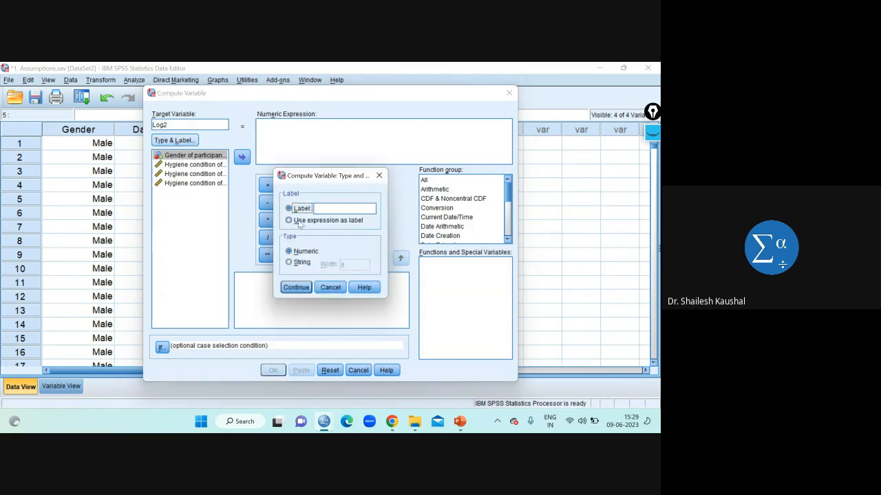
{"action": "left_click", "coordinate": [322, 207]}
{"action": "right_click", "coordinate": [322, 207]}
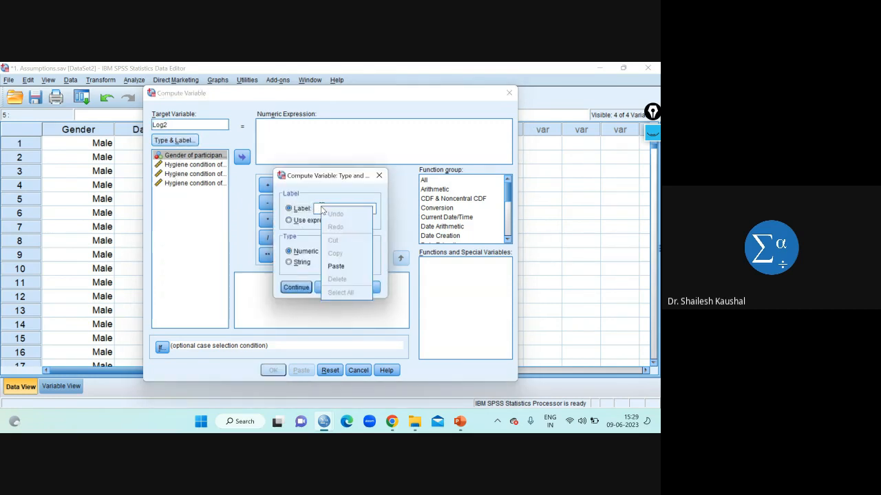
{"action": "left_click", "coordinate": [337, 266]}
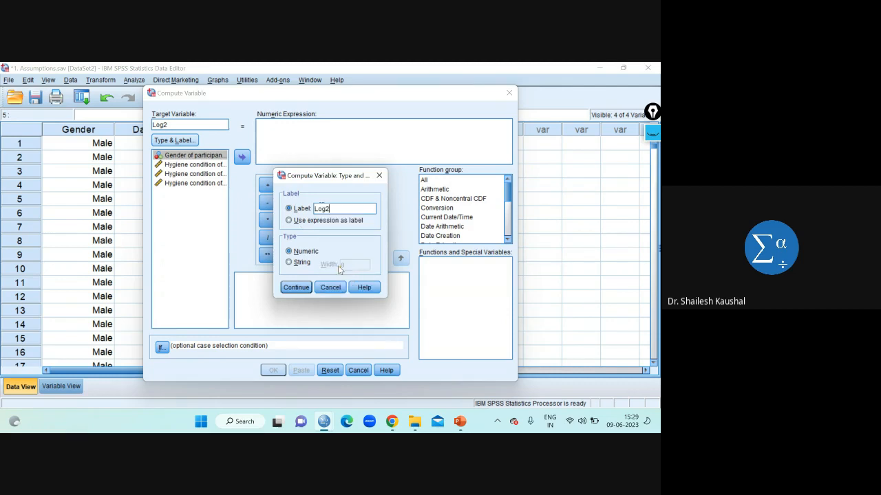
{"action": "left_click", "coordinate": [296, 288]}
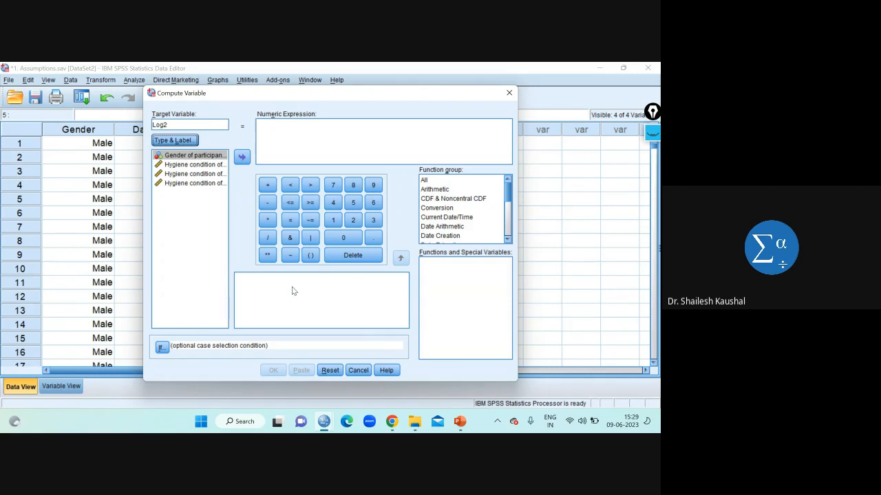
Find the Lg10 function among all functions and insert it into the numeric expression
{"action": "left_click", "coordinate": [424, 180]}
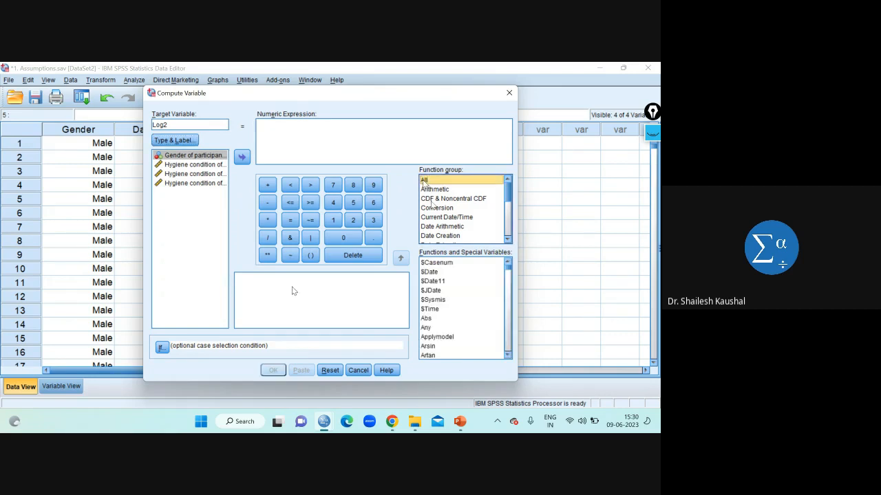
{"action": "left_click", "coordinate": [454, 282]}
{"action": "scroll", "coordinate": [454, 283], "scroll_direction": "down", "scroll_amount": 1}
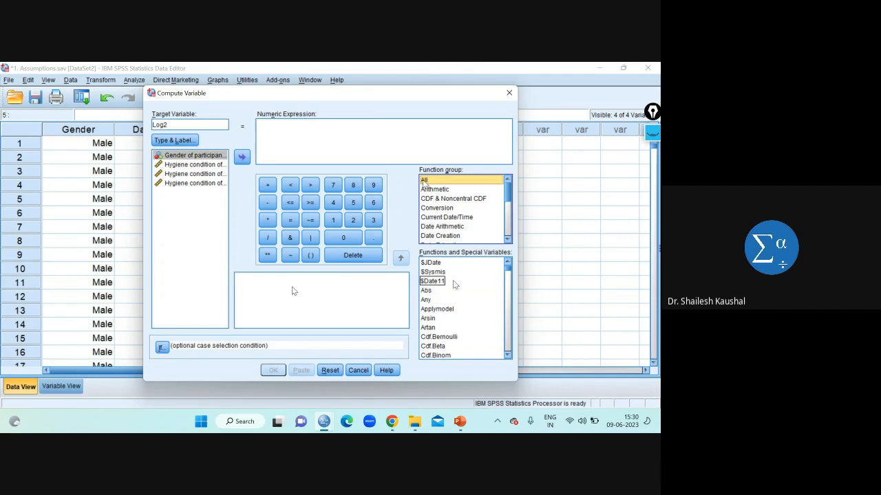
{"action": "scroll", "coordinate": [454, 284], "scroll_direction": "down", "scroll_amount": 4}
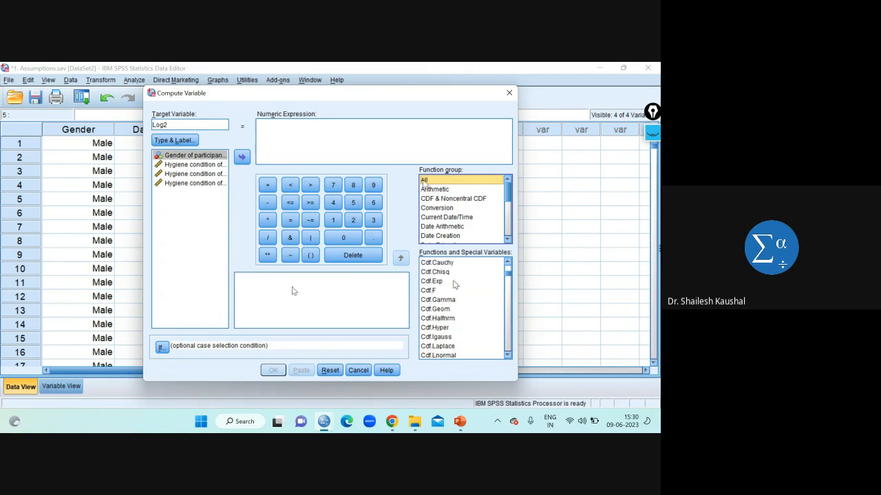
{"action": "scroll", "coordinate": [453, 282], "scroll_direction": "down", "scroll_amount": 9}
{"action": "scroll", "coordinate": [453, 282], "scroll_direction": "down", "scroll_amount": 20}
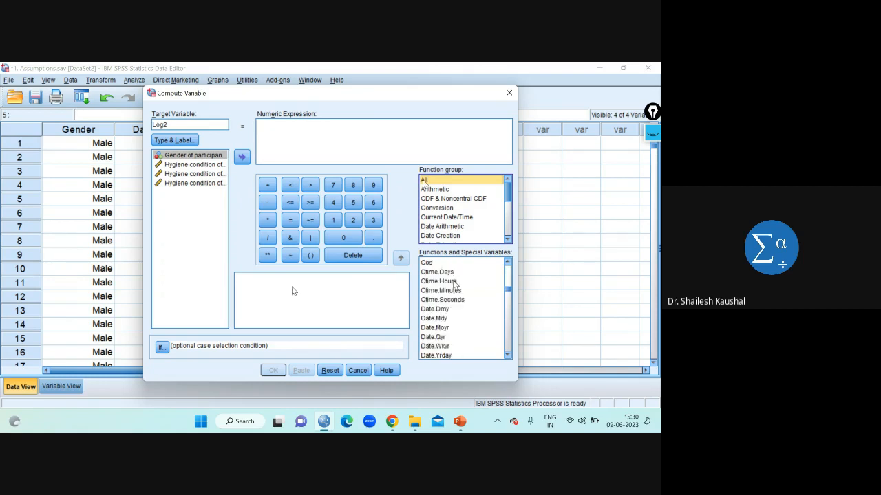
{"action": "scroll", "coordinate": [452, 280], "scroll_direction": "down", "scroll_amount": 1}
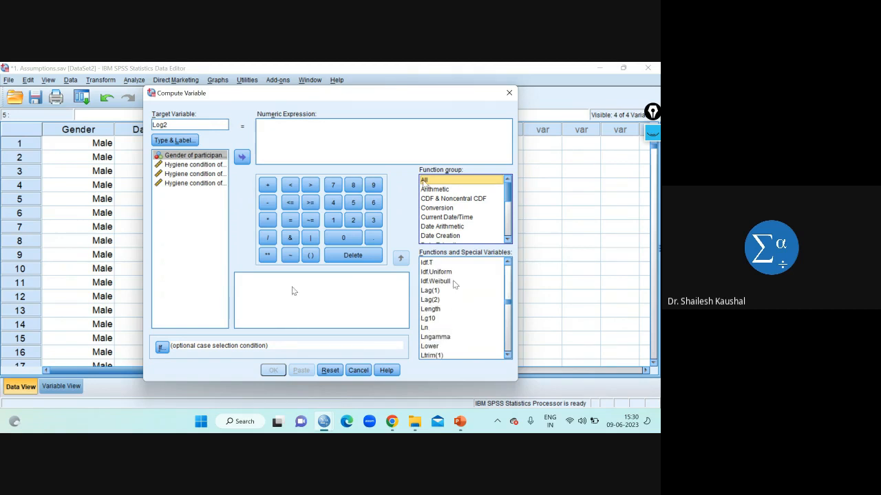
{"action": "left_click", "coordinate": [428, 319]}
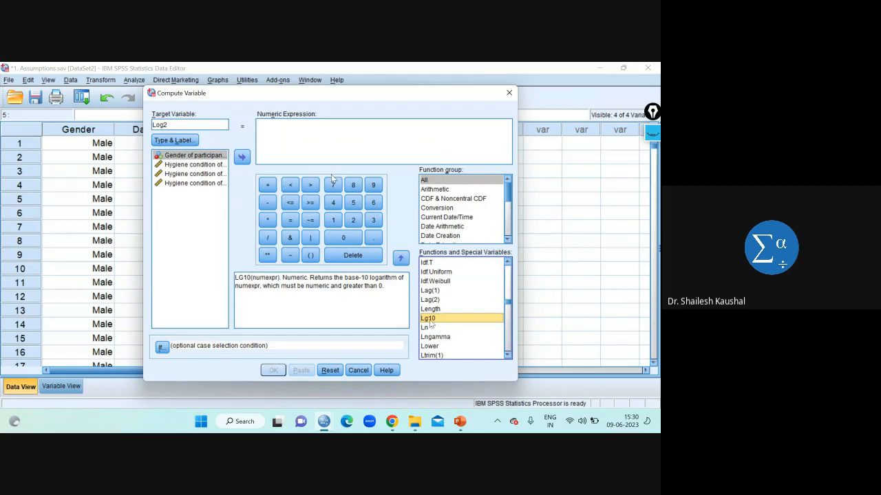
{"action": "left_click", "coordinate": [266, 127]}
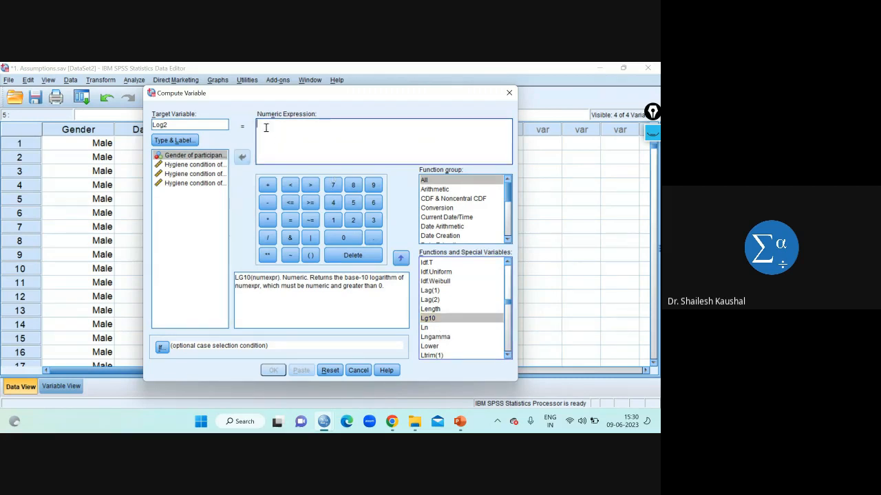
{"action": "left_click", "coordinate": [400, 260]}
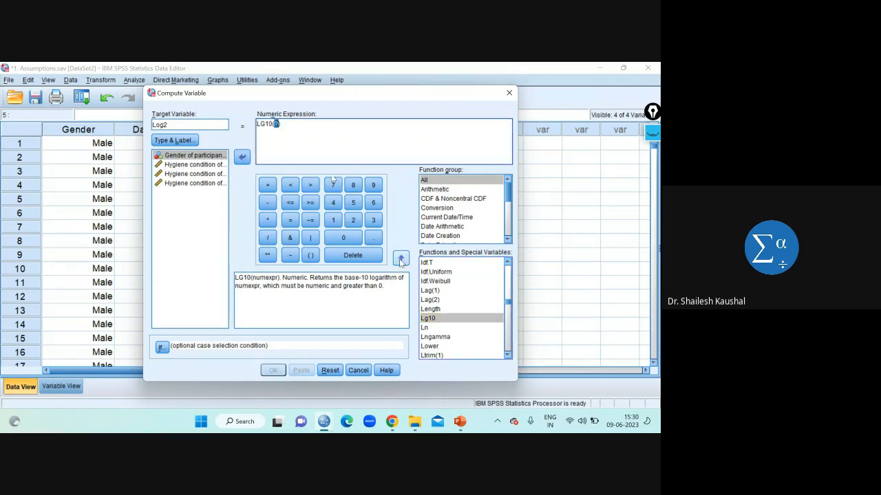
Replace the function's placeholder with the day 2 hygiene variable plus 1, making the expression LG10(Day2+1)
{"action": "left_click", "coordinate": [279, 133]}
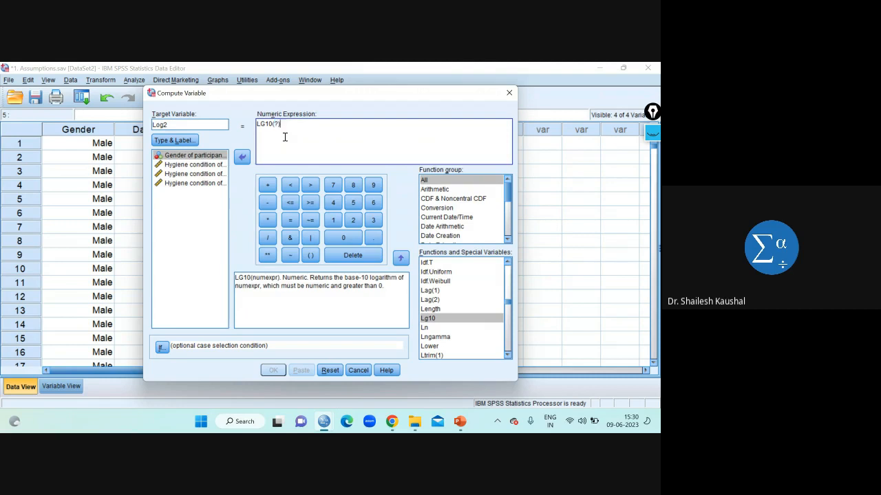
{"action": "left_click", "coordinate": [198, 174]}
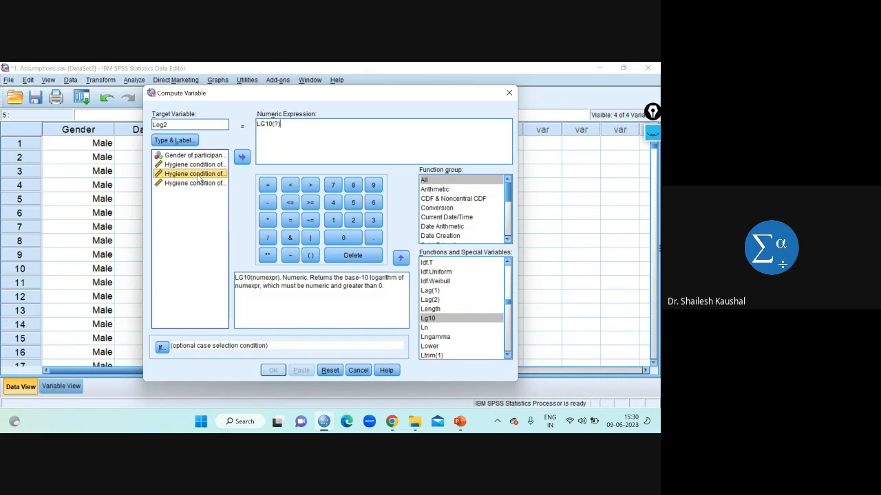
{"action": "left_click", "coordinate": [241, 158]}
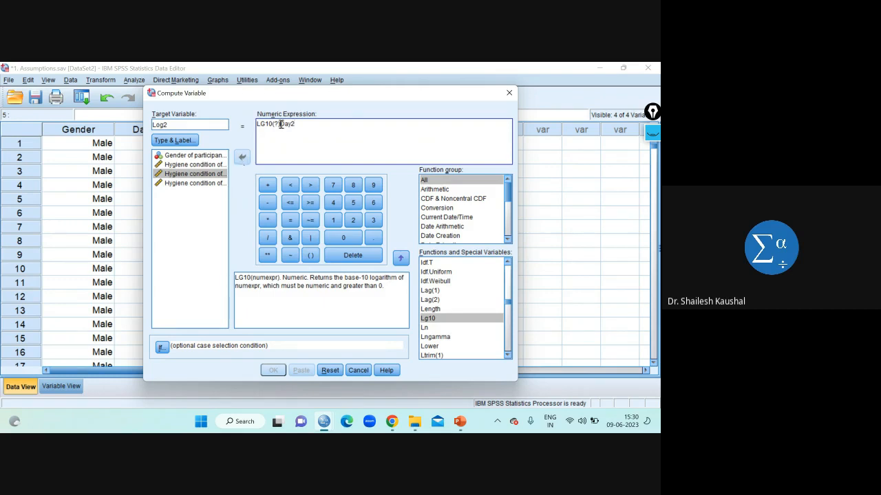
{"action": "key", "text": "BackSpace"}
{"action": "key", "text": "BackSpace"}
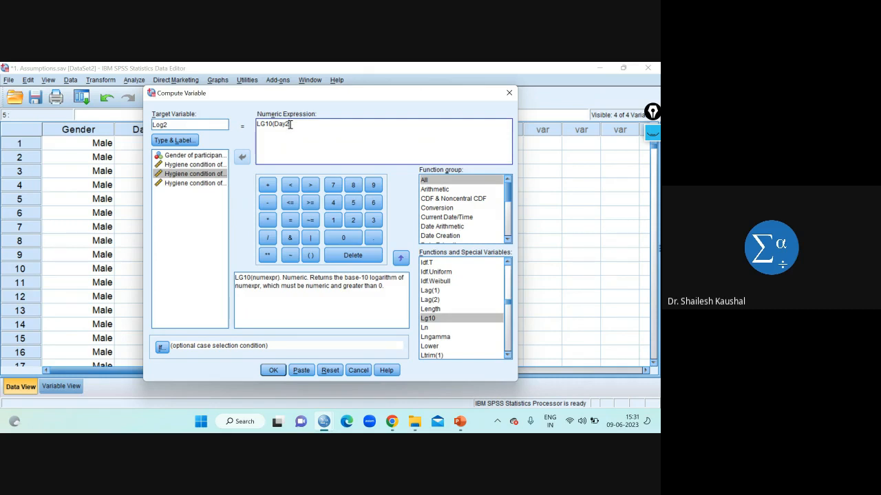
{"action": "type", "text": "+1"}
Highlight the added constant in the LG10(Day2+1) expression and run the Log2 computation
{"action": "left_click_drag", "start_coordinate": [297, 126], "coordinate": [294, 125]}
{"action": "left_click", "coordinate": [312, 146]}
{"action": "left_click_drag", "start_coordinate": [298, 124], "coordinate": [290, 125]}
{"action": "left_click", "coordinate": [291, 125]}
{"action": "left_click", "coordinate": [298, 136]}
{"action": "left_click", "coordinate": [274, 371]}
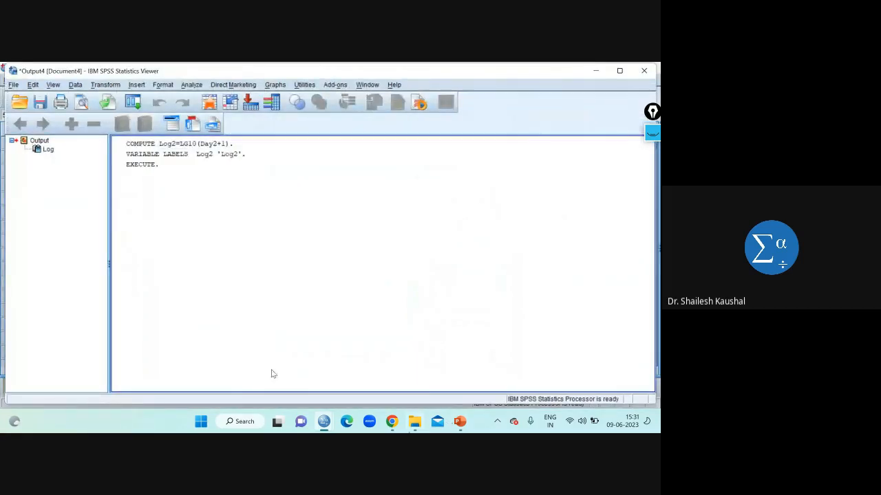
Return to the Assumptions data and inspect the new Log2 column
{"action": "mouse_move", "coordinate": [324, 423]}
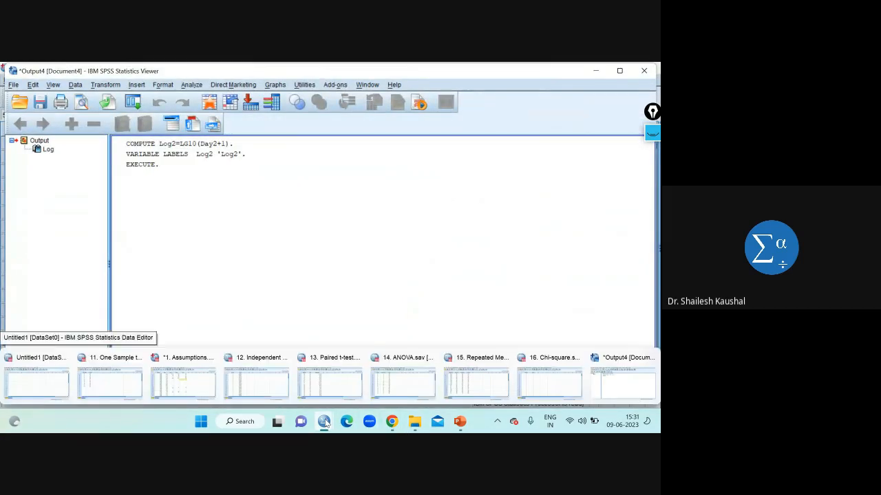
{"action": "left_click", "coordinate": [179, 379]}
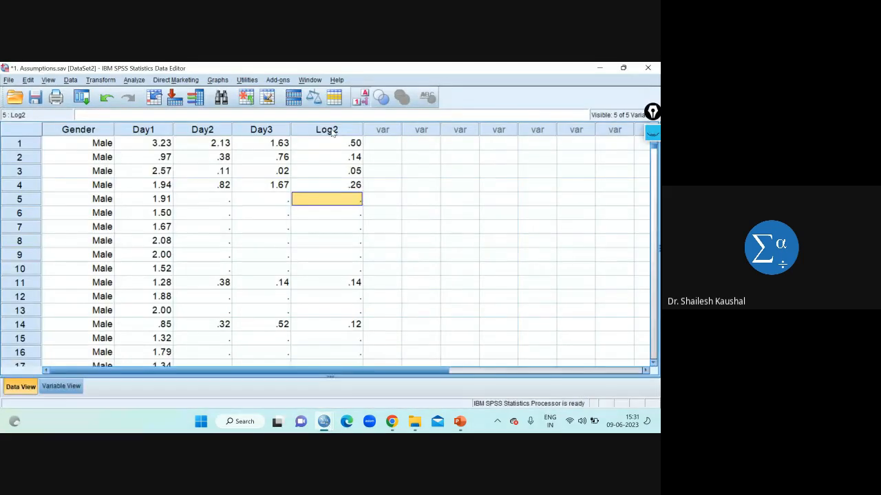
{"action": "left_click", "coordinate": [332, 131]}
{"action": "left_click", "coordinate": [391, 159]}
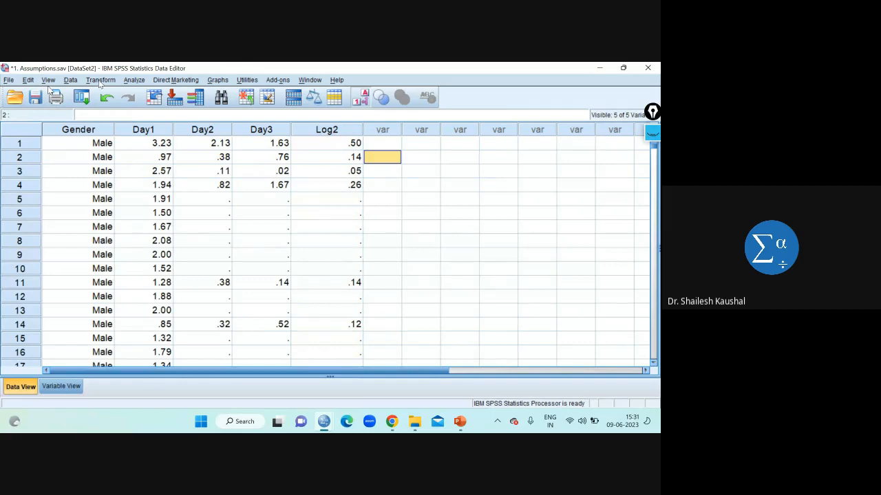
Reopen Compute Variable, clear the previous settings and enter SQRT2 as the target variable
{"action": "left_click", "coordinate": [101, 80]}
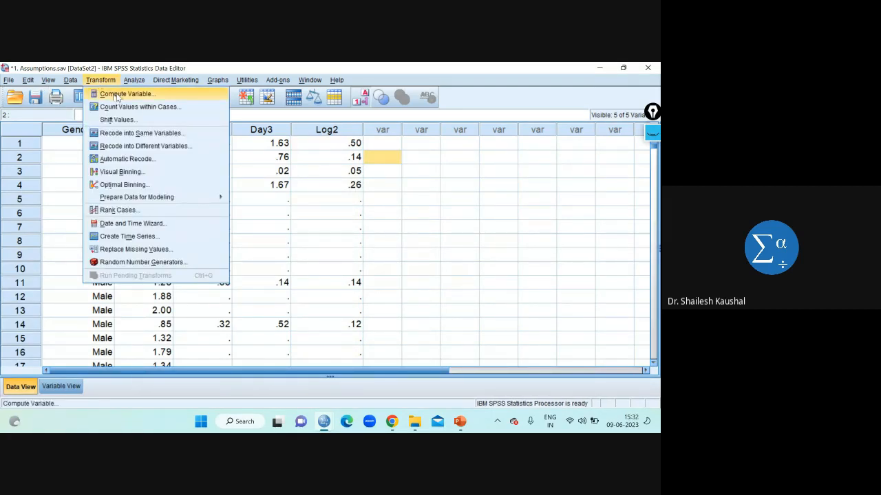
{"action": "left_click", "coordinate": [117, 94]}
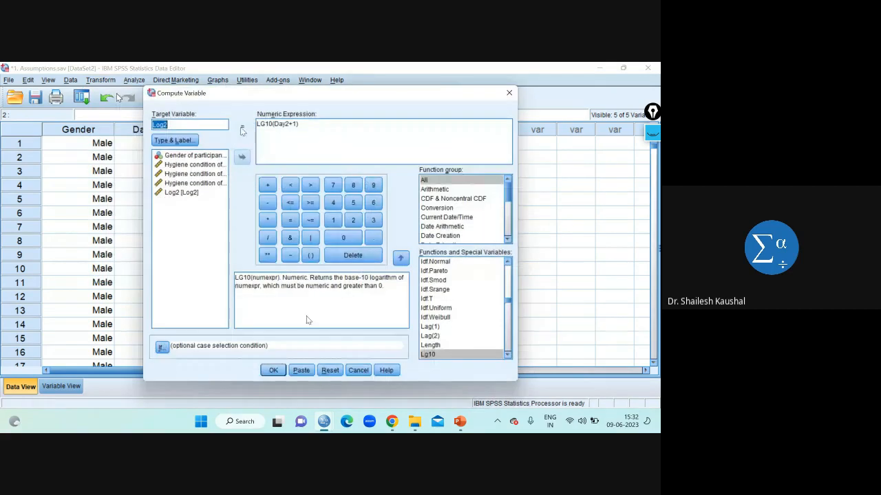
{"action": "left_click", "coordinate": [330, 370]}
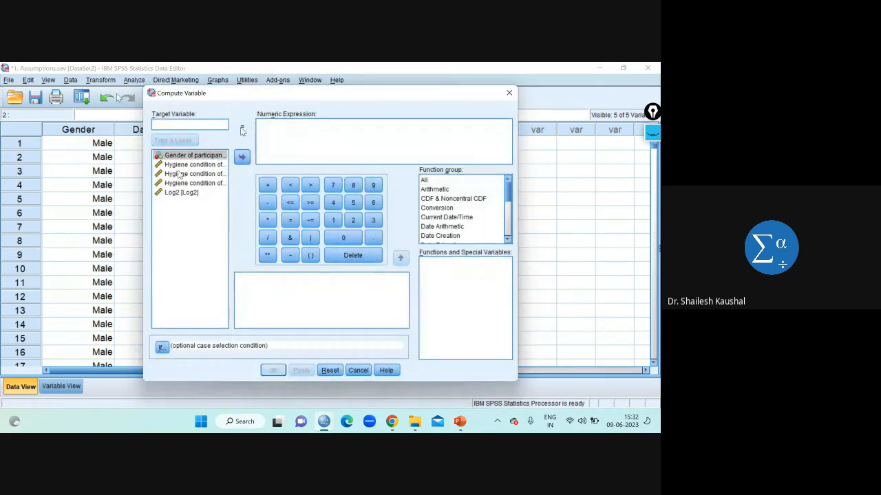
{"action": "type", "text": "S"}
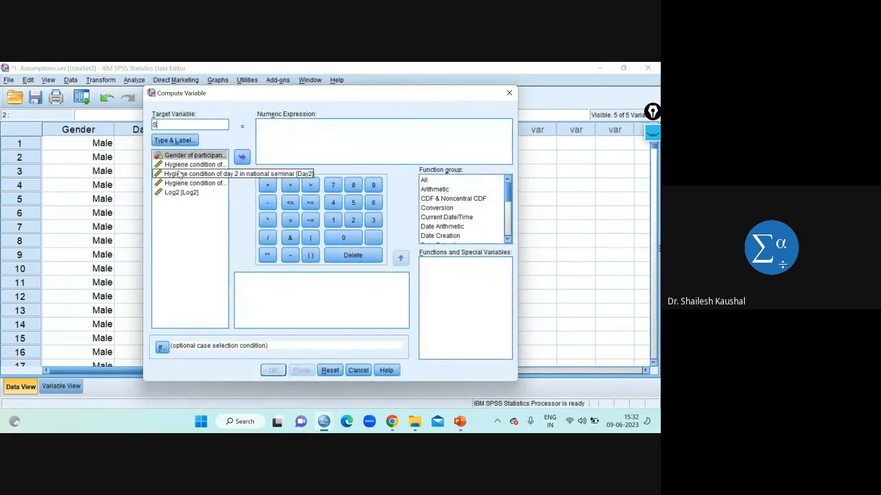
{"action": "type", "text": "QRT2"}
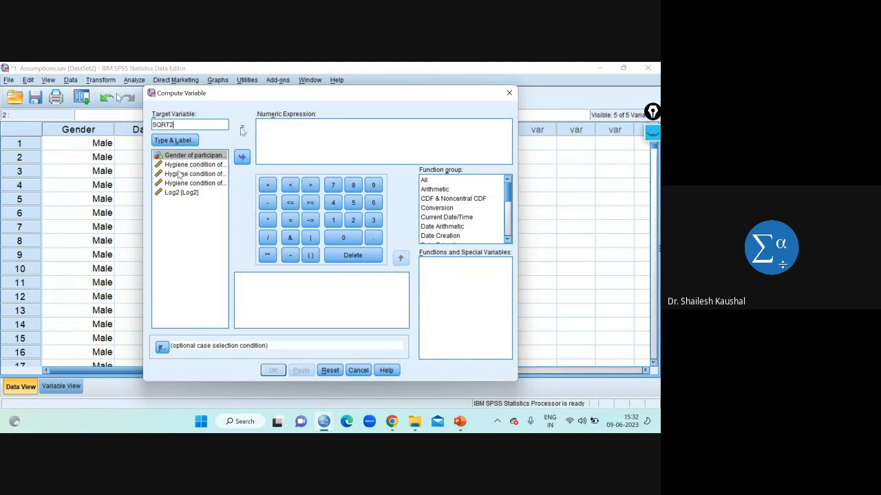
Copy the target name SQRT2 into the variable label, keeping the type numeric
{"action": "double_click", "coordinate": [174, 125]}
{"action": "right_click", "coordinate": [161, 125]}
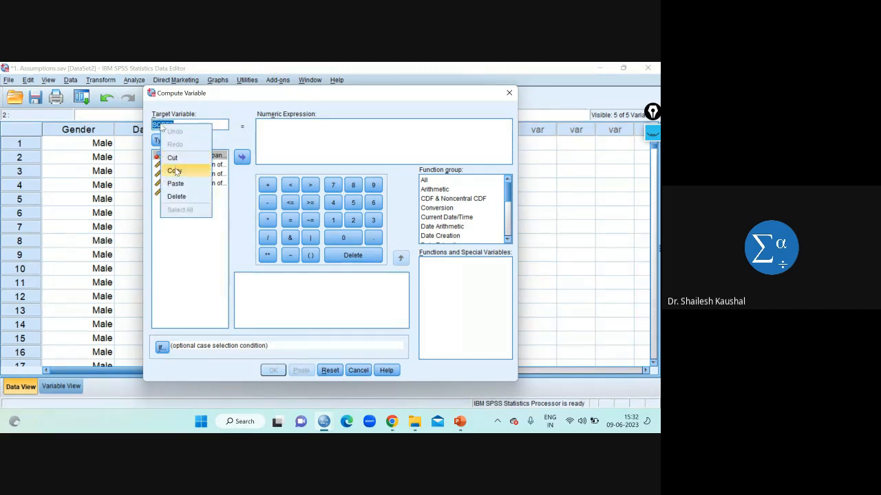
{"action": "left_click", "coordinate": [175, 171]}
{"action": "left_click", "coordinate": [174, 140]}
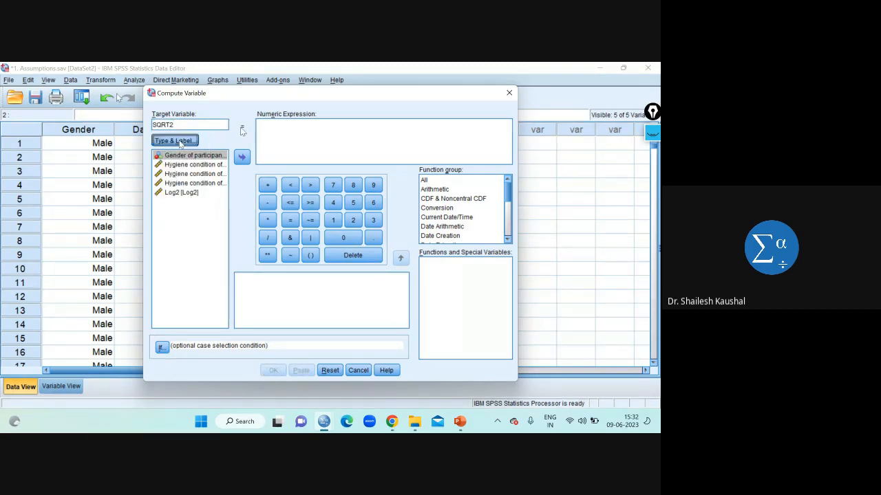
{"action": "left_click", "coordinate": [321, 209]}
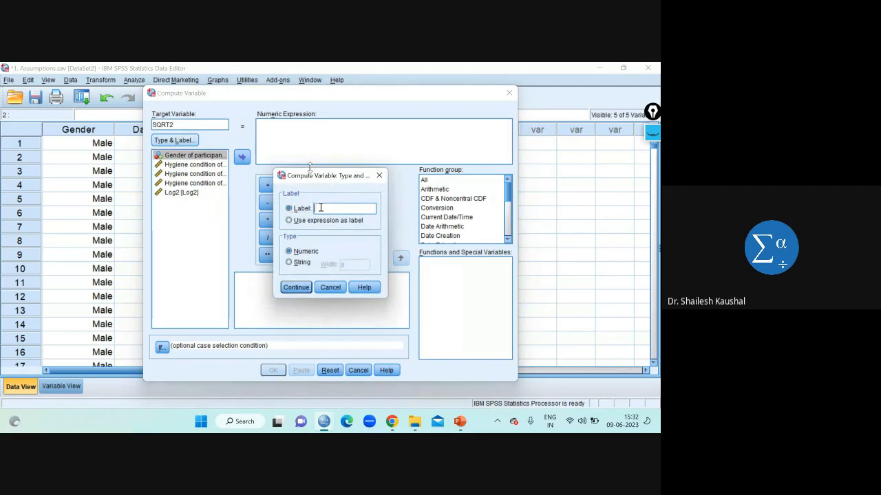
{"action": "right_click", "coordinate": [321, 210]}
{"action": "left_click", "coordinate": [335, 267]}
{"action": "left_click", "coordinate": [296, 289]}
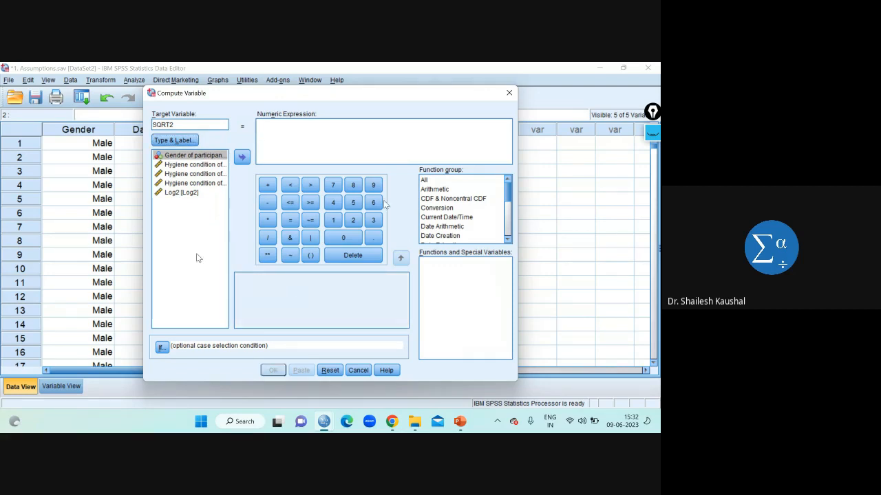
Find the Sqrt function among all functions and insert it into the numeric expression
{"action": "left_click", "coordinate": [431, 181]}
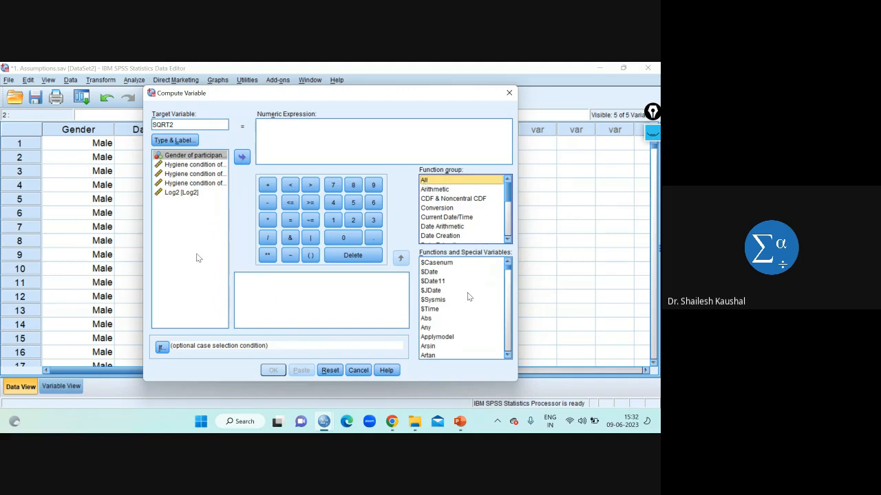
{"action": "scroll", "coordinate": [459, 303], "scroll_direction": "down", "scroll_amount": 15}
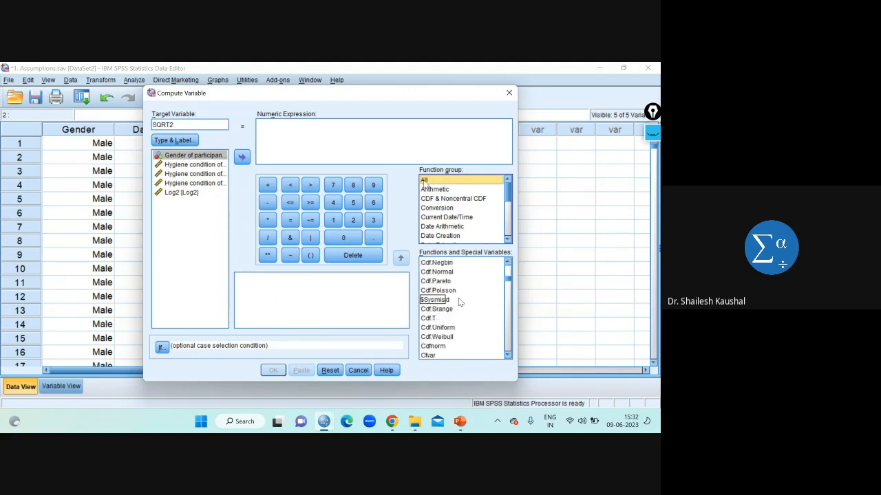
{"action": "scroll", "coordinate": [459, 301], "scroll_direction": "down", "scroll_amount": 20}
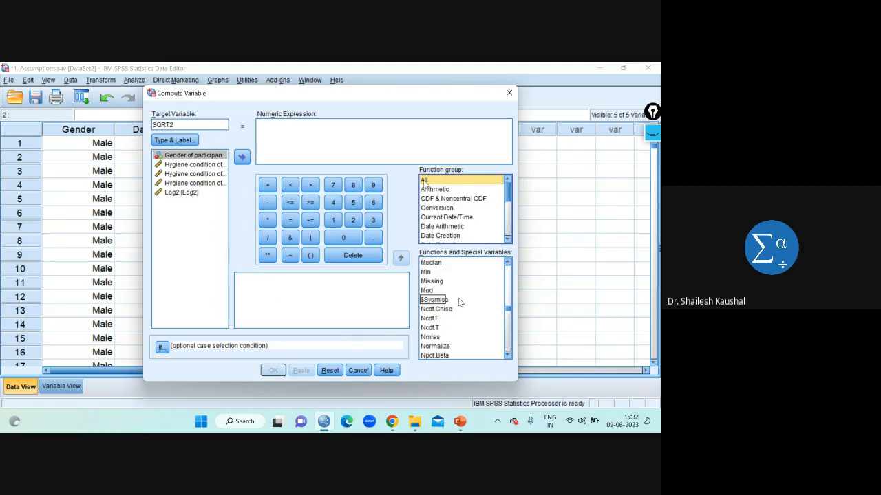
{"action": "scroll", "coordinate": [458, 298], "scroll_direction": "up", "scroll_amount": 2}
{"action": "scroll", "coordinate": [458, 298], "scroll_direction": "down", "scroll_amount": 3}
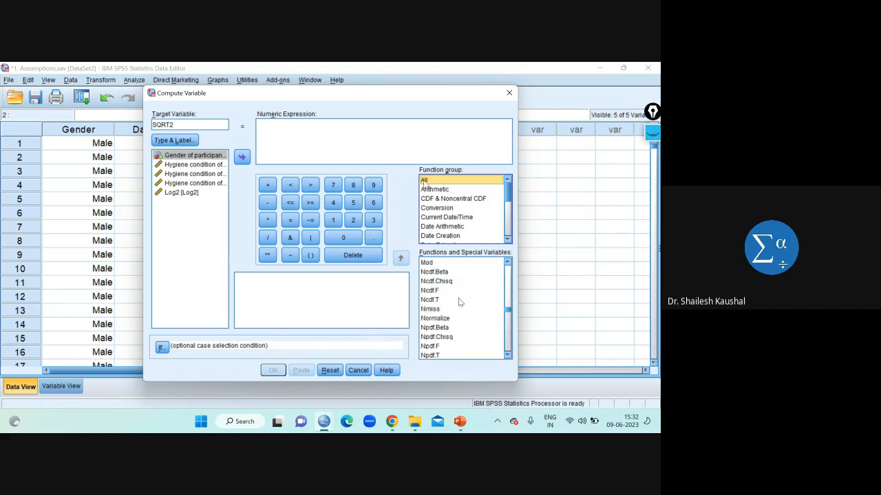
{"action": "scroll", "coordinate": [458, 298], "scroll_direction": "down", "scroll_amount": 12}
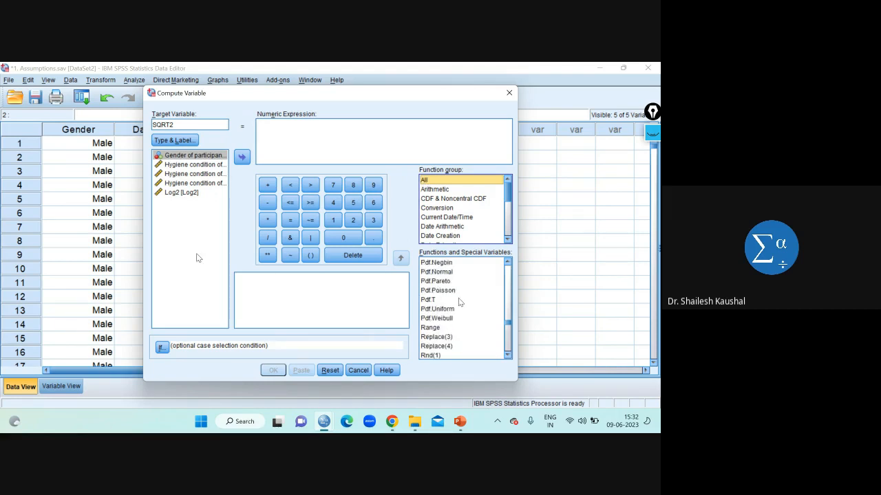
{"action": "scroll", "coordinate": [458, 297], "scroll_direction": "down", "scroll_amount": 5}
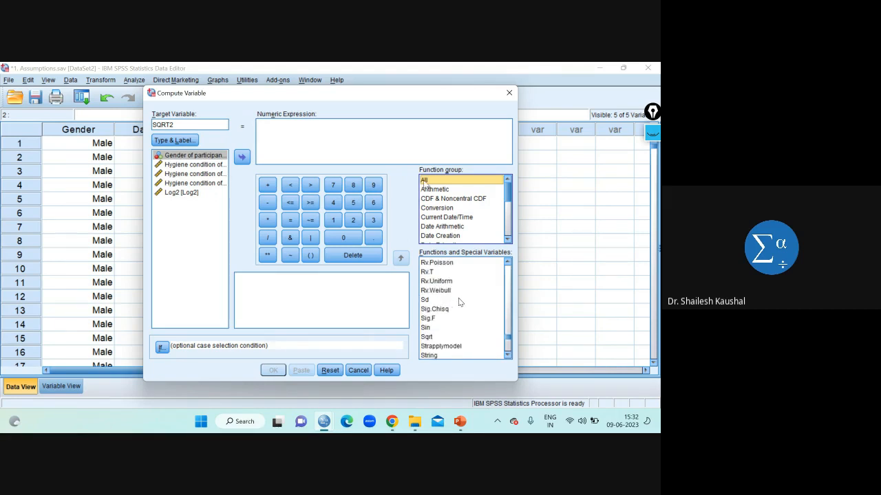
{"action": "left_click", "coordinate": [426, 337]}
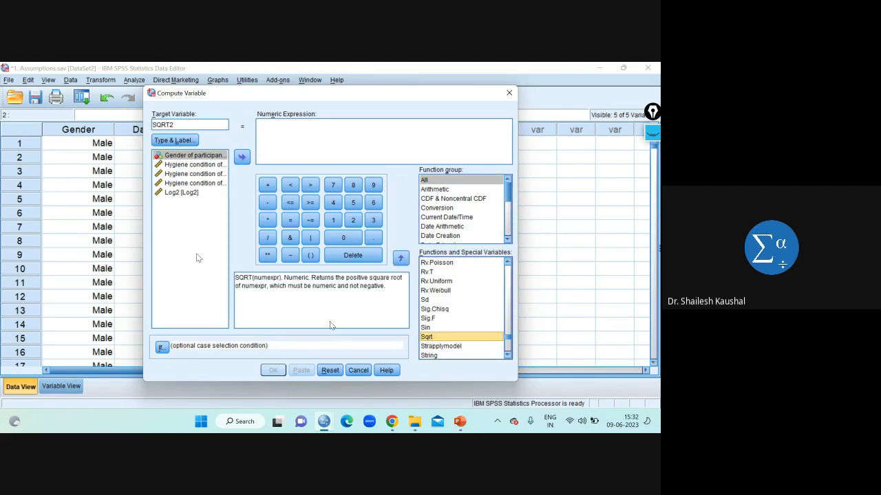
{"action": "left_click", "coordinate": [401, 259]}
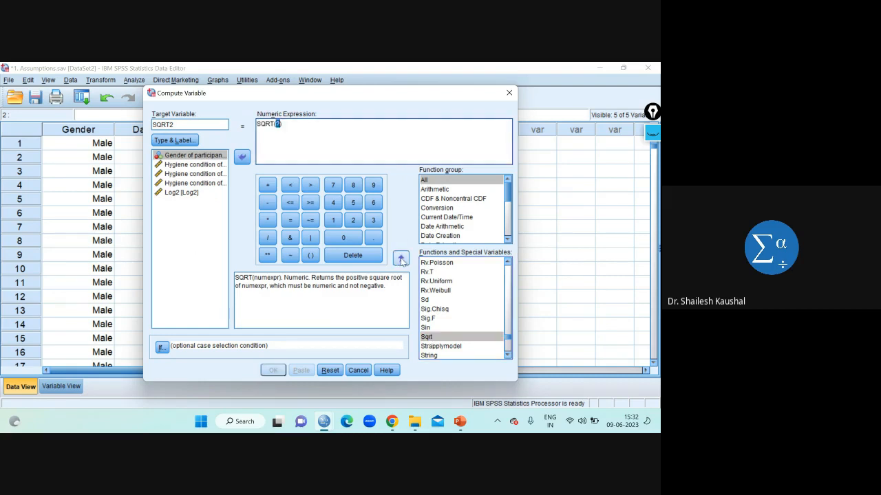
Use the Day2 hygiene variable as the argument, making SQRT(Day2), and run the SQRT2 computation
{"action": "left_click", "coordinate": [198, 175]}
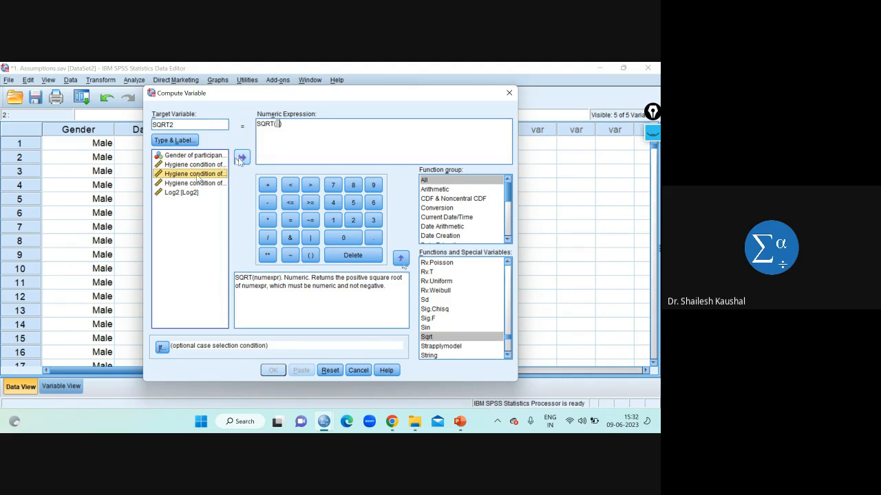
{"action": "left_click", "coordinate": [242, 158]}
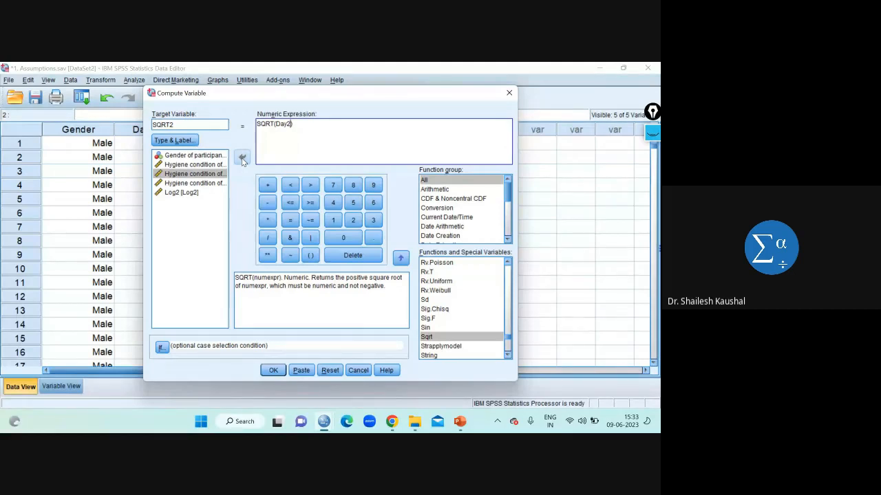
{"action": "left_click", "coordinate": [272, 370]}
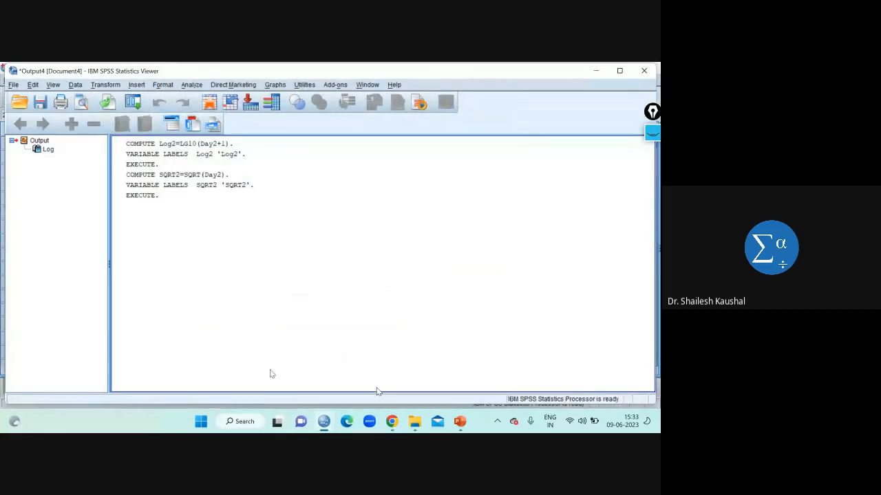
Return to the Assumptions data and inspect the new SQRT2 column beside Log2
{"action": "mouse_move", "coordinate": [325, 425]}
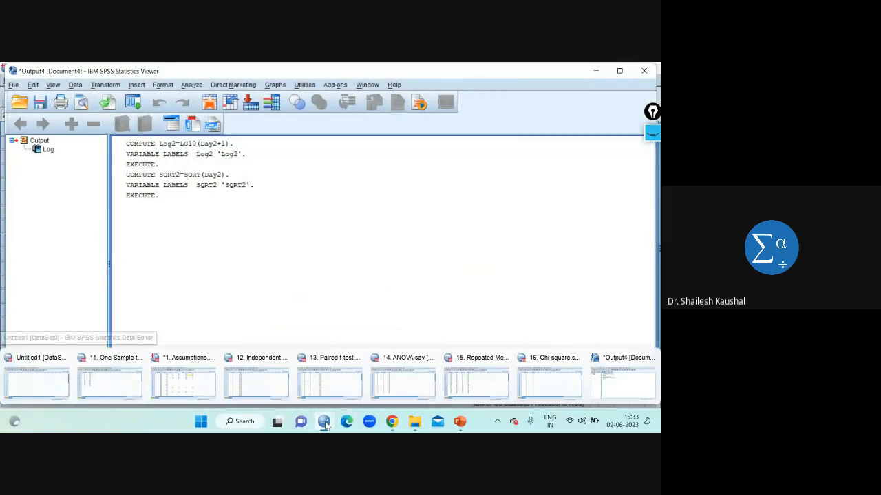
{"action": "left_click", "coordinate": [196, 388]}
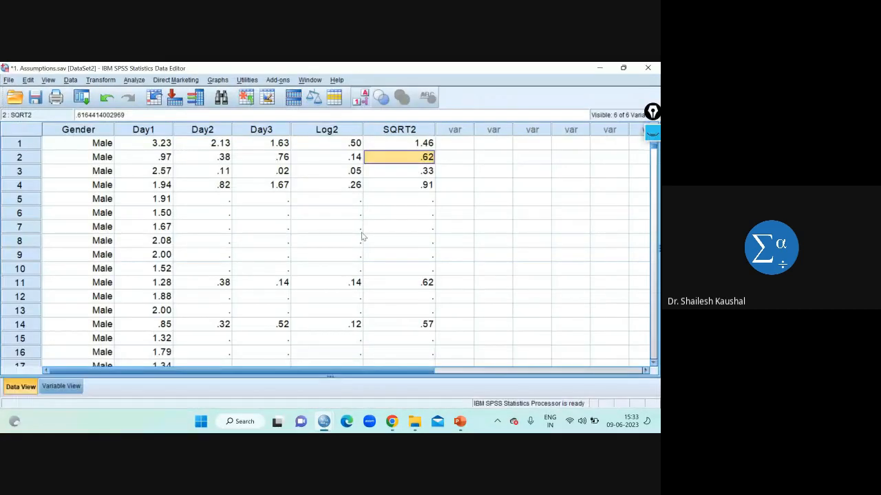
{"action": "left_click", "coordinate": [456, 190]}
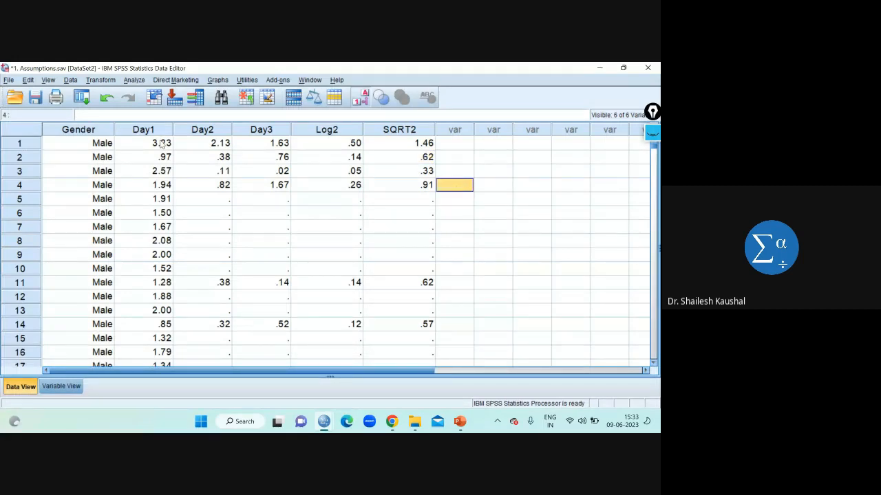
{"action": "left_click", "coordinate": [100, 80]}
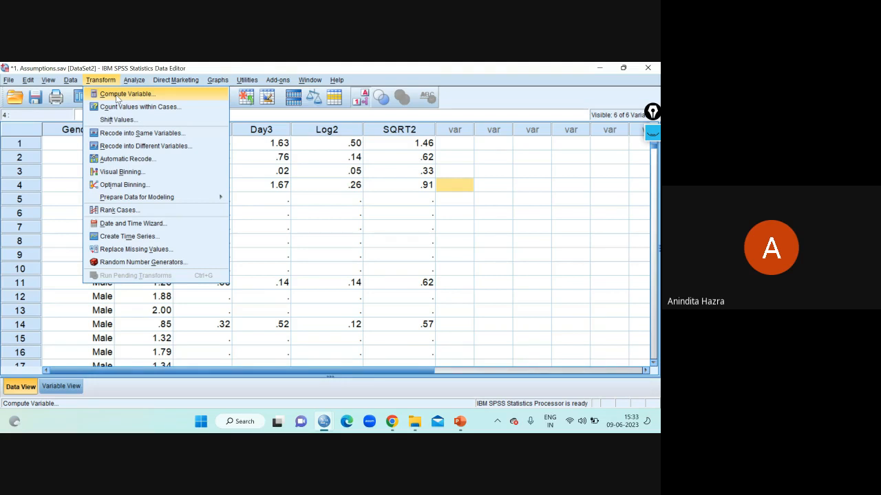
{"action": "left_click", "coordinate": [394, 134]}
{"action": "double_click", "coordinate": [409, 157]}
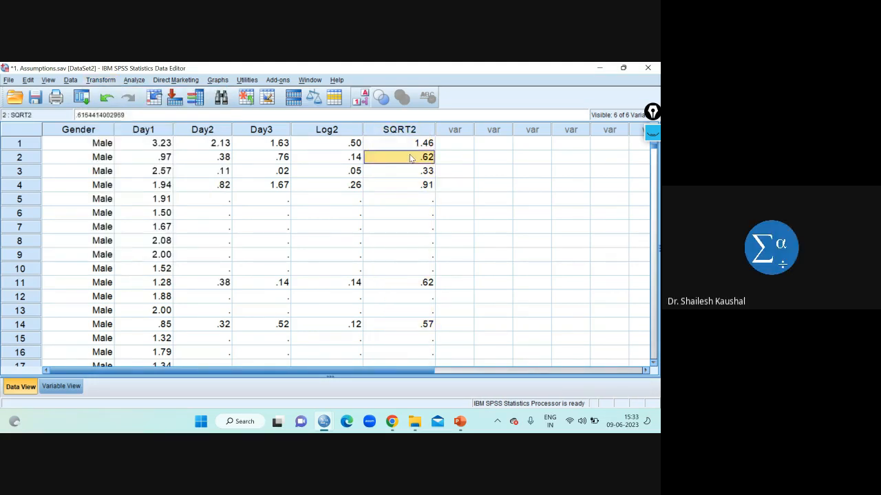
{"action": "left_click", "coordinate": [482, 177]}
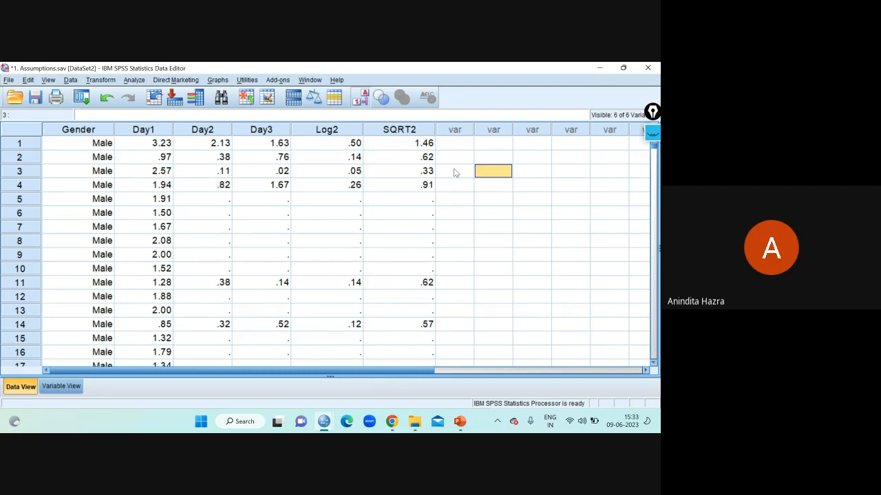
Reopen Compute Variable, clear the previous settings and enter INS2 as the target variable
{"action": "left_click", "coordinate": [101, 80]}
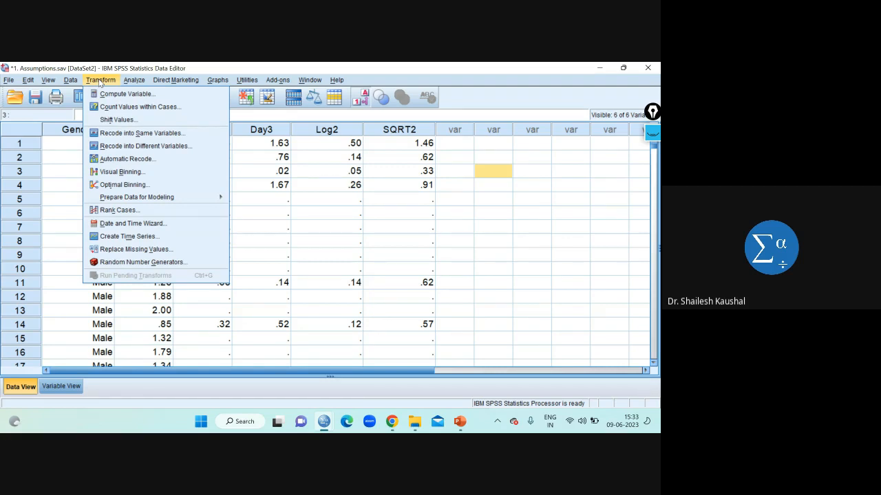
{"action": "left_click", "coordinate": [130, 97]}
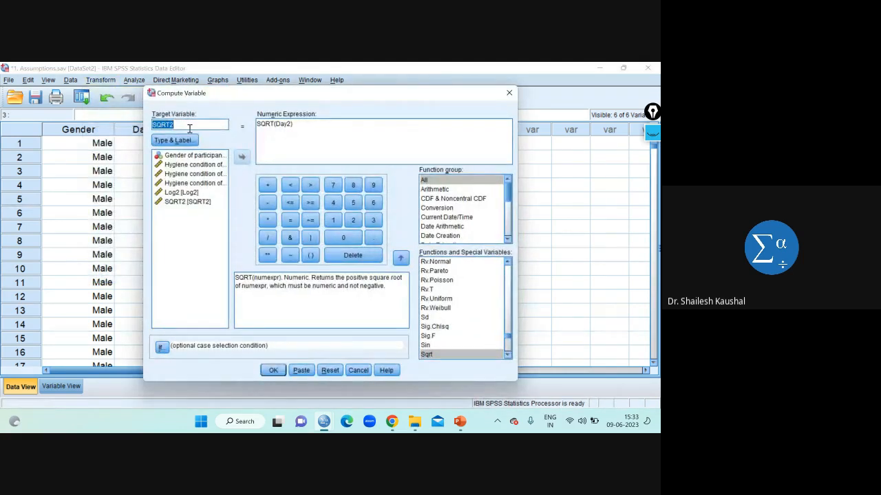
{"action": "left_click", "coordinate": [329, 371]}
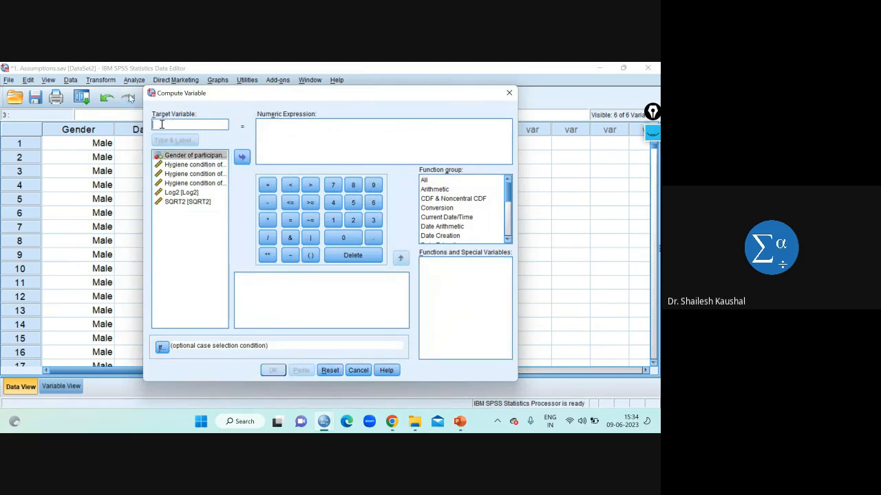
{"action": "type", "text": "r"}
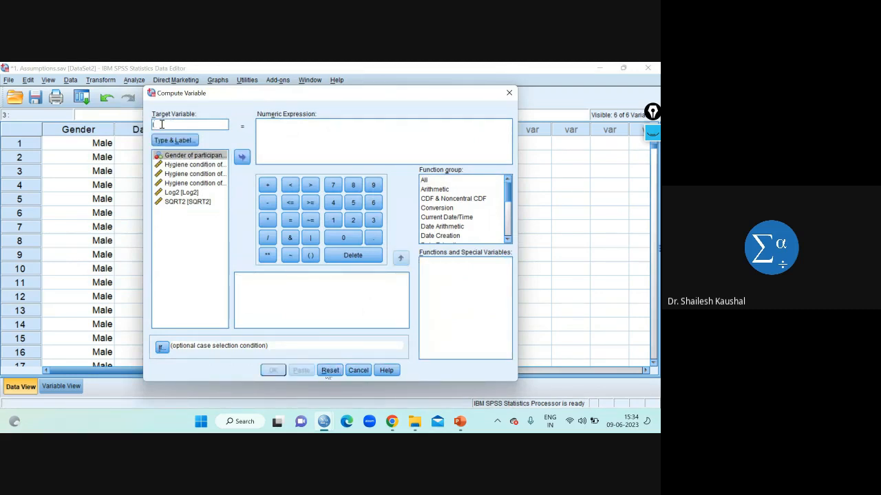
{"action": "type", "text": "NS2"}
Copy the target name INS2 into the variable label, keeping the type numeric
{"action": "double_click", "coordinate": [181, 126]}
{"action": "right_click", "coordinate": [159, 125]}
{"action": "left_click", "coordinate": [172, 172]}
{"action": "left_click", "coordinate": [176, 140]}
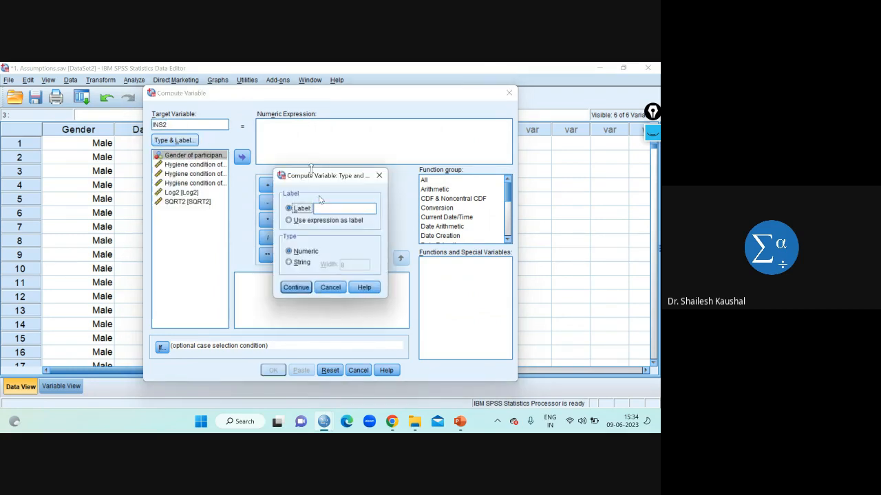
{"action": "right_click", "coordinate": [320, 208]}
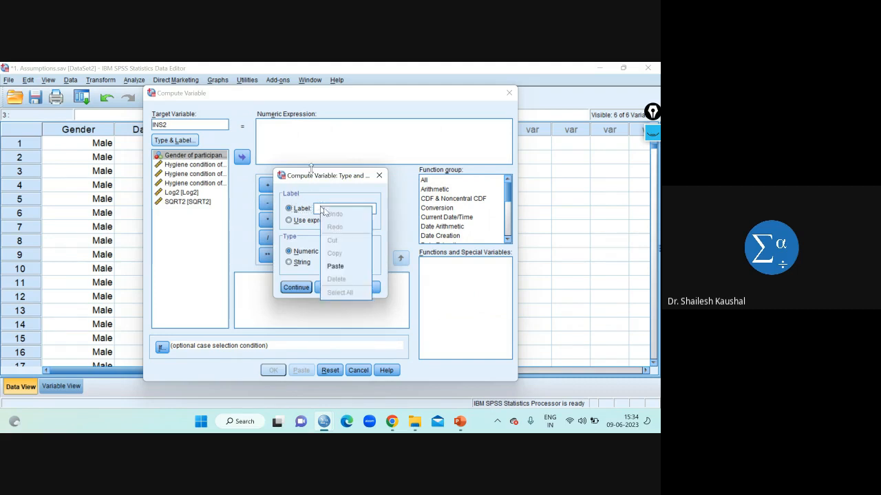
{"action": "left_click", "coordinate": [339, 264]}
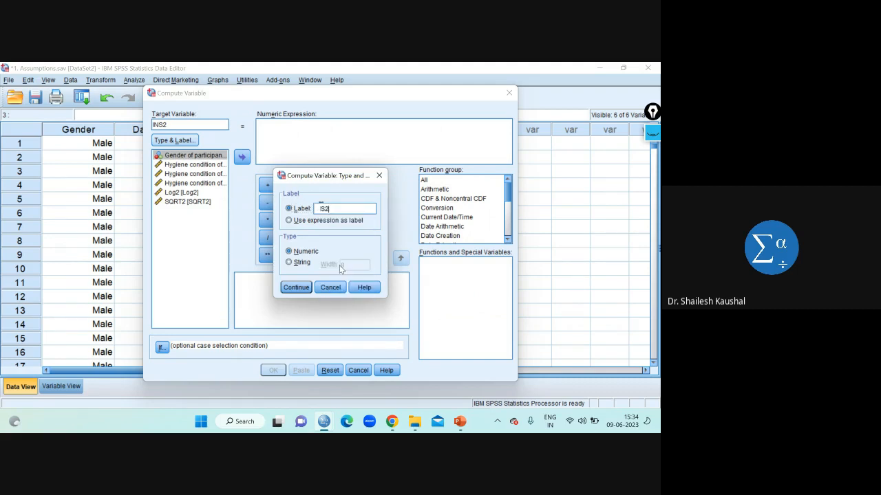
{"action": "left_click", "coordinate": [296, 287]}
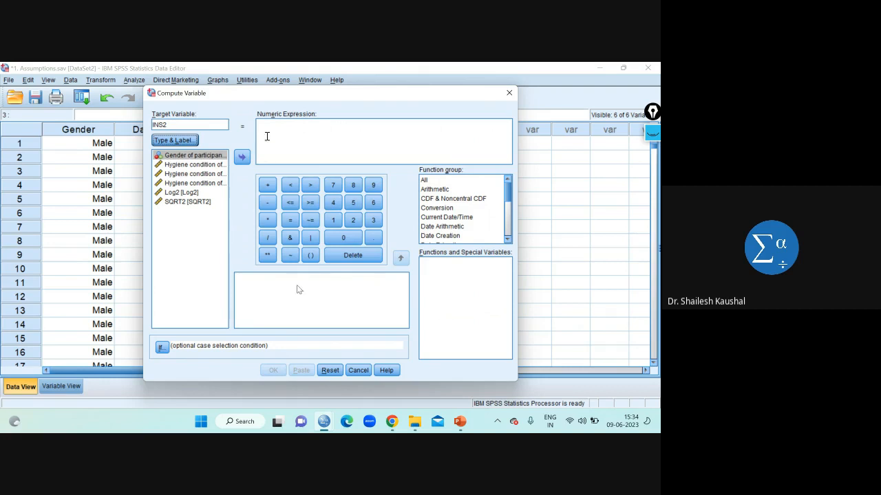
Build the numeric expression 1/(Day2+1) from the Day2 hygiene variable and run the INS2 computation
{"action": "left_click", "coordinate": [268, 127]}
{"action": "type", "text": "1"}
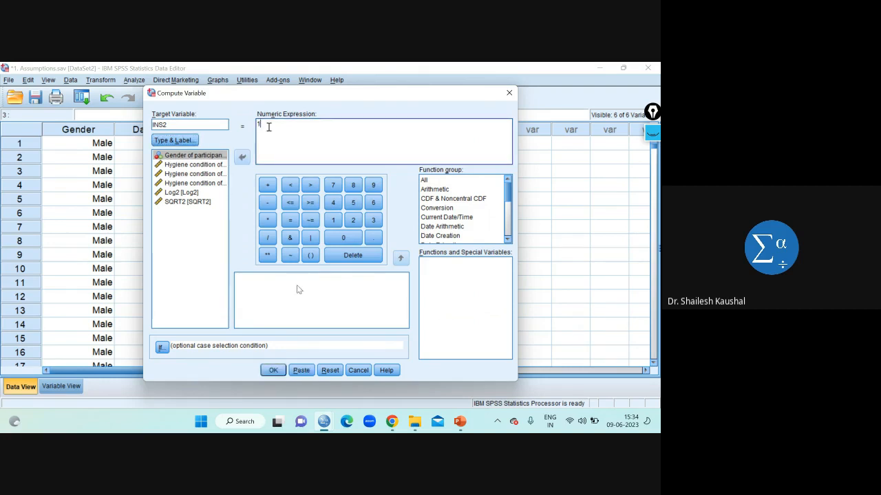
{"action": "type", "text": "/"}
{"action": "left_click", "coordinate": [195, 174]}
{"action": "left_click", "coordinate": [243, 157]}
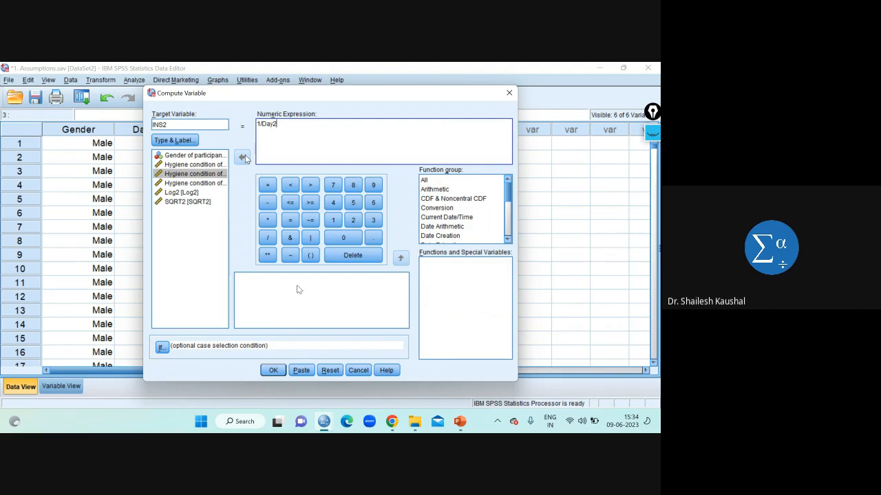
{"action": "type", "text": "+1"}
{"action": "type", "text": "("}
{"action": "type", "text": ")"}
{"action": "left_click", "coordinate": [273, 371]}
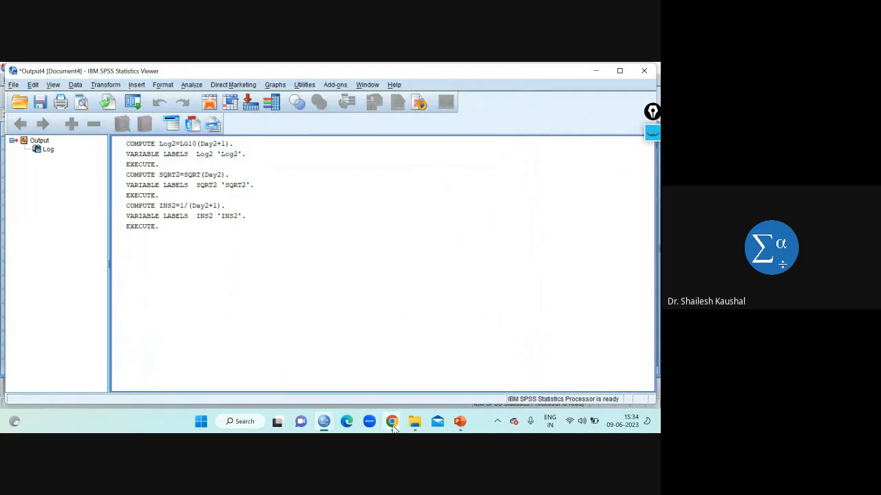
Return to the Assumptions data and highlight the Log2, SQRT2 and INS2 columns to review them
{"action": "mouse_move", "coordinate": [324, 425]}
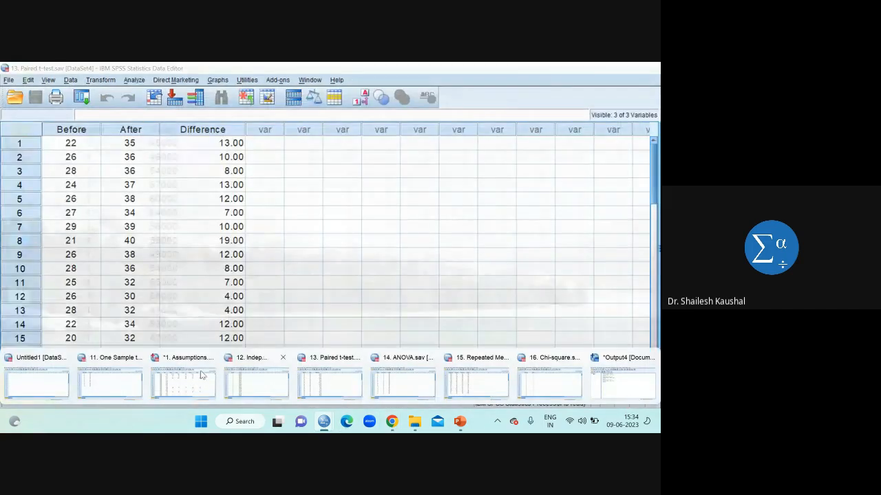
{"action": "left_click", "coordinate": [187, 372]}
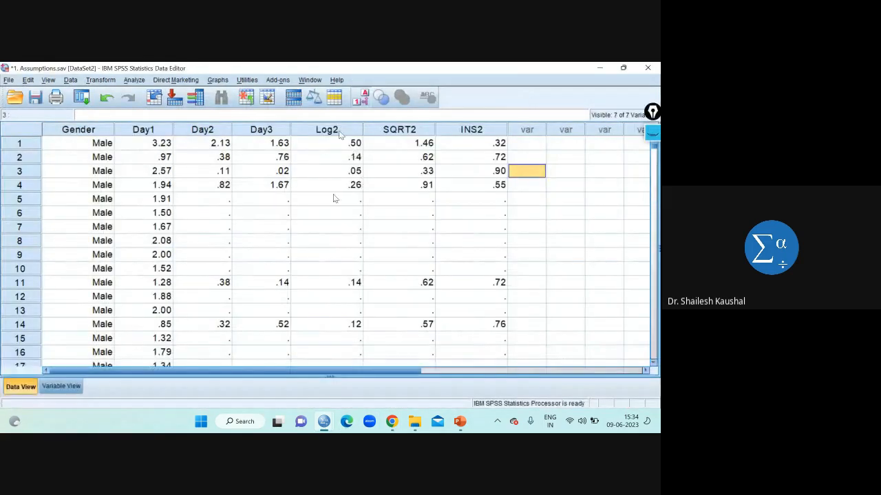
{"action": "left_click_drag", "start_coordinate": [342, 134], "coordinate": [483, 136]}
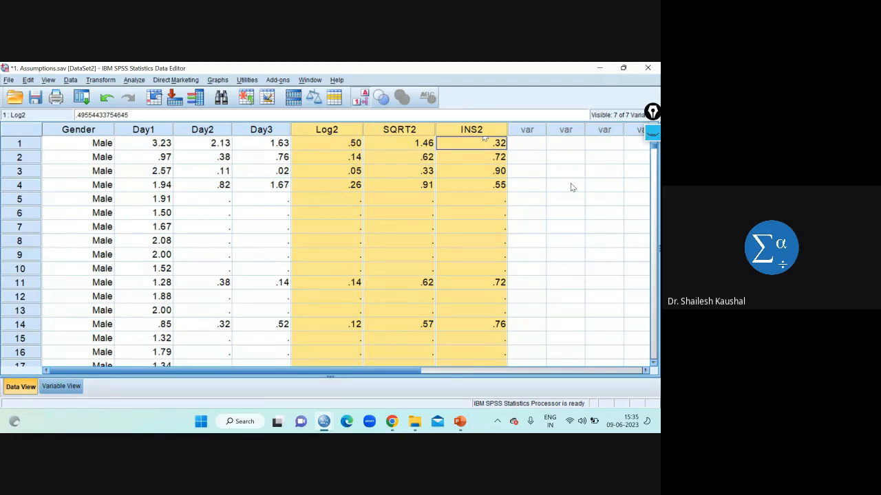
{"action": "left_click", "coordinate": [555, 197]}
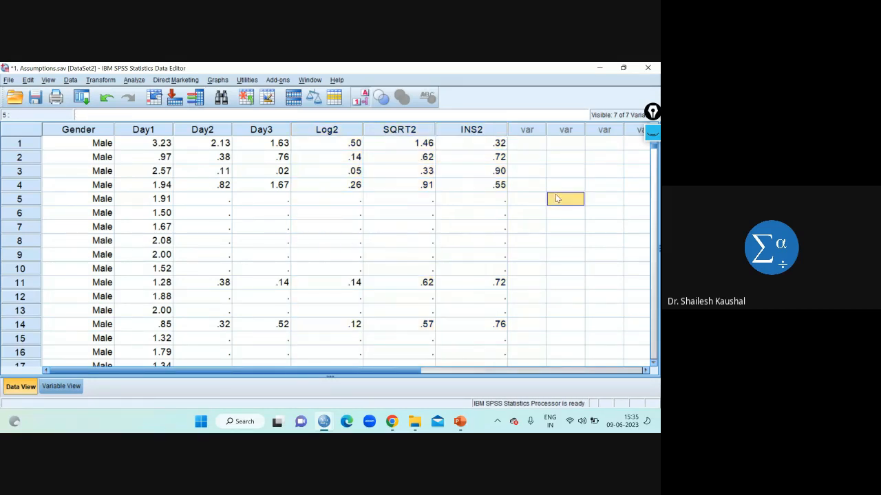
Open Chart Builder for the Assumptions data, accept the measurement level notice and start a simple histogram
{"action": "left_click", "coordinate": [217, 80]}
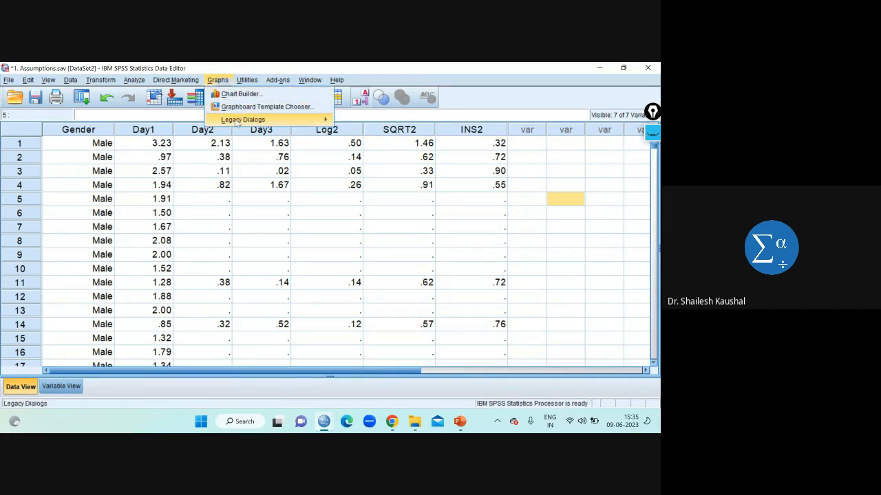
{"action": "mouse_move", "coordinate": [251, 121]}
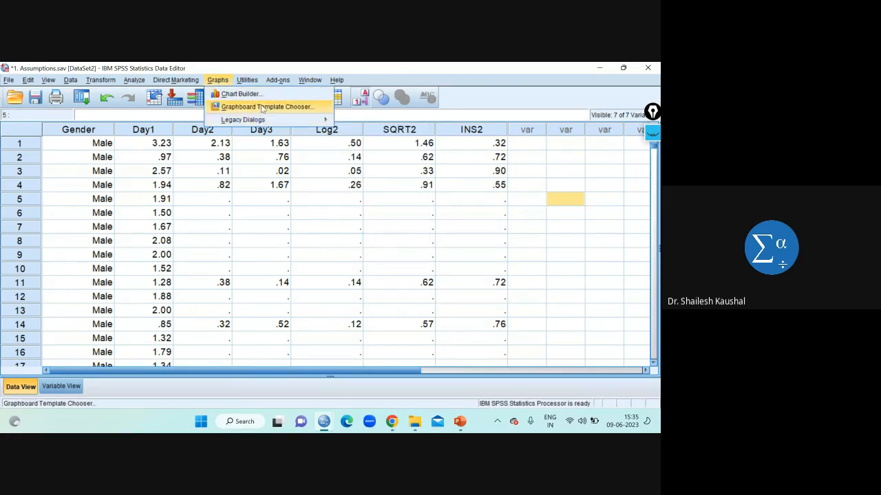
{"action": "left_click", "coordinate": [276, 93]}
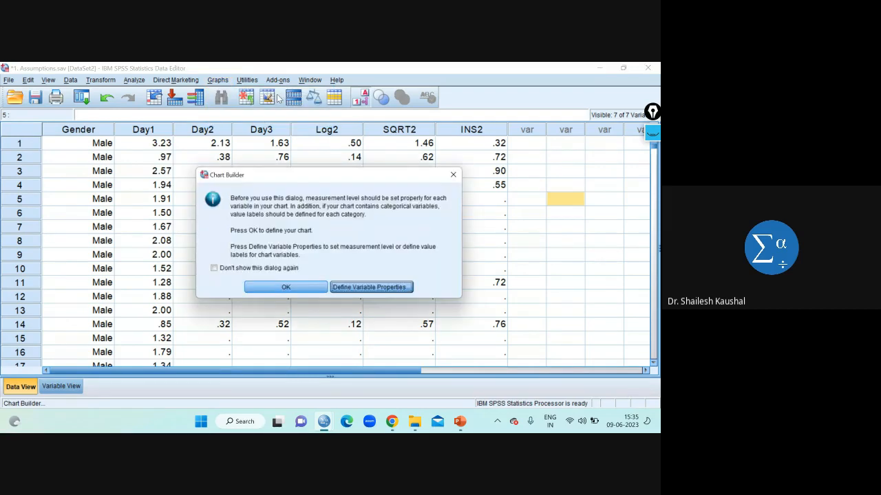
{"action": "left_click", "coordinate": [287, 286]}
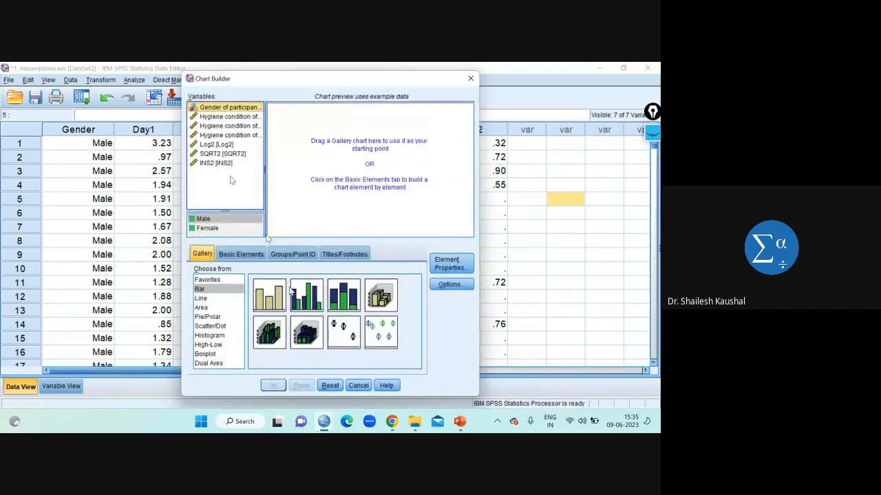
{"action": "left_click", "coordinate": [209, 335]}
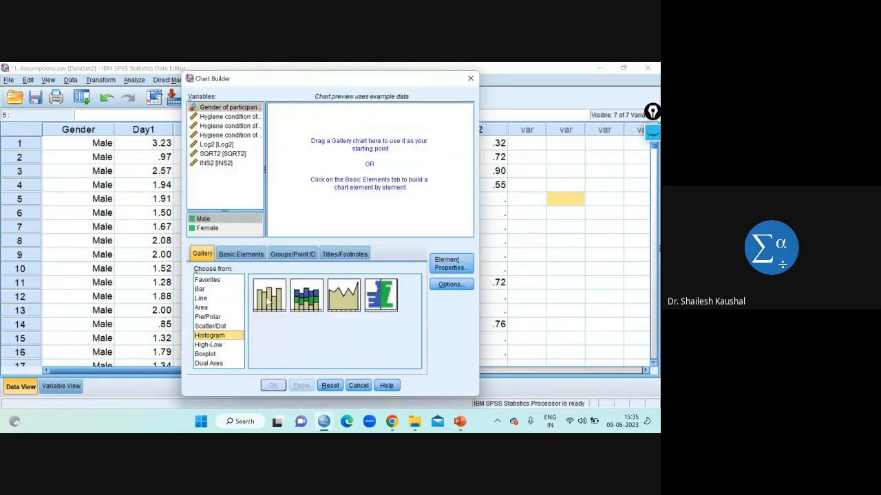
{"action": "double_click", "coordinate": [267, 303]}
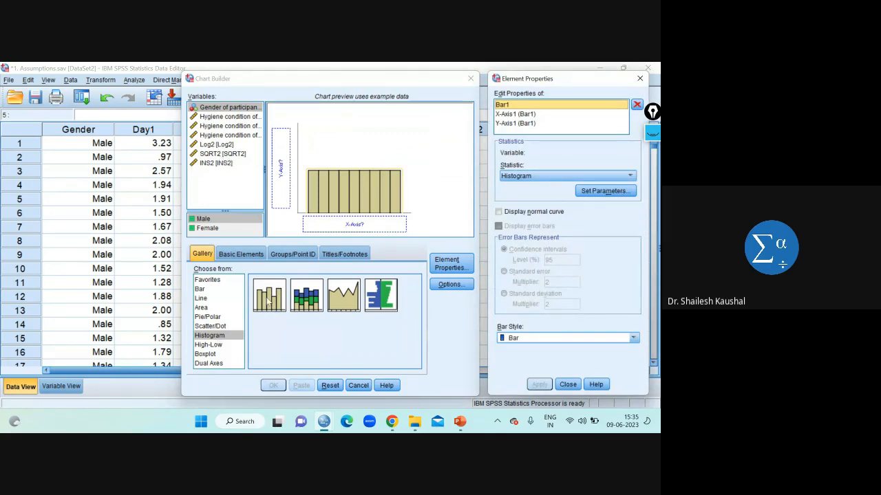
Assign Log2 to the histogram's X-axis and choose Histogram Percent as the bar statistic
{"action": "left_click", "coordinate": [219, 146]}
{"action": "left_click_drag", "start_coordinate": [222, 146], "coordinate": [342, 227]}
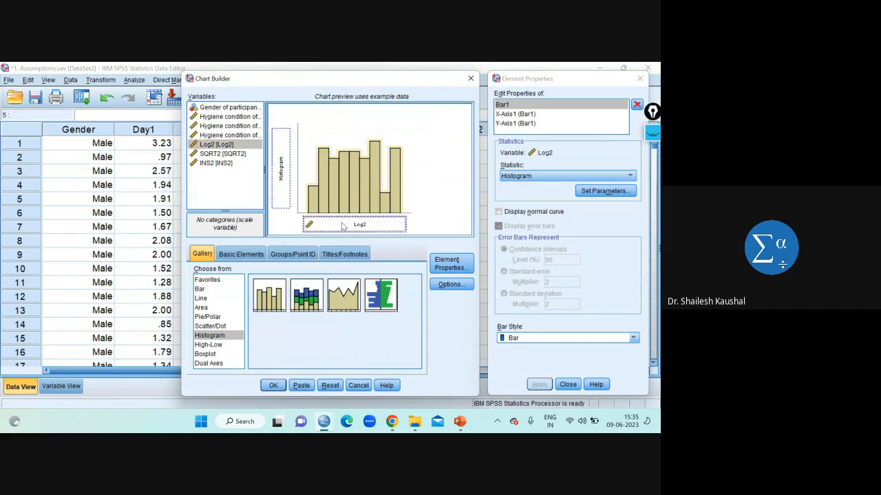
{"action": "left_click", "coordinate": [527, 176]}
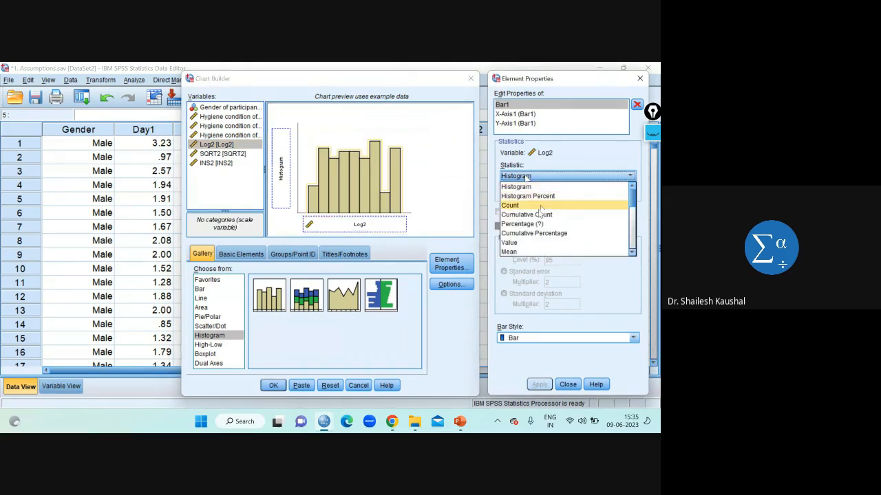
{"action": "left_click", "coordinate": [530, 196]}
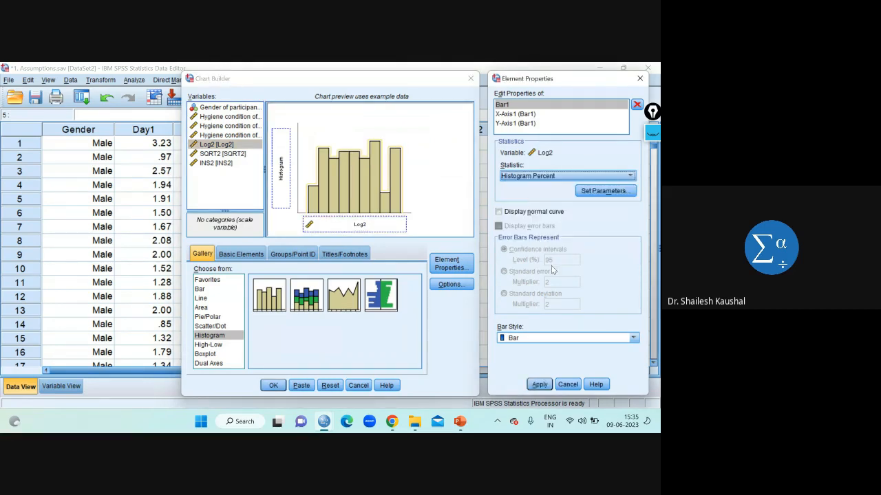
Display a normal curve on the Log2 percent histogram, apply the element properties, and generate the chart
{"action": "left_click", "coordinate": [499, 212]}
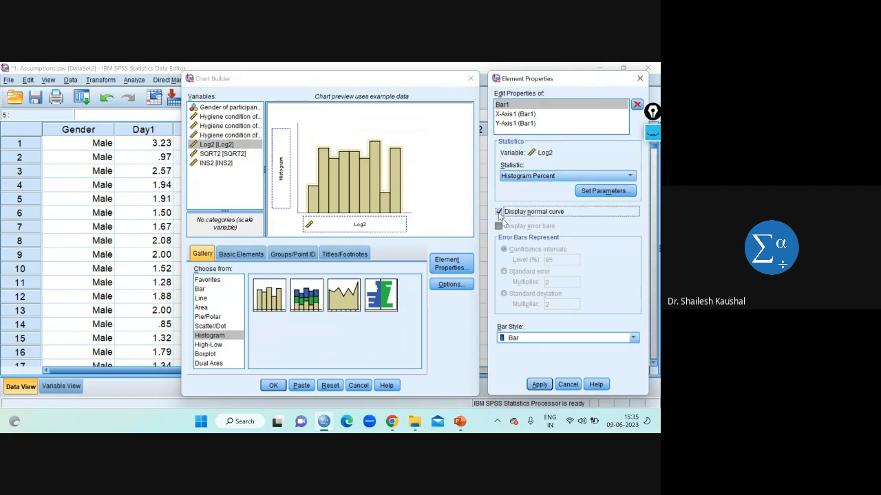
{"action": "left_click", "coordinate": [539, 385]}
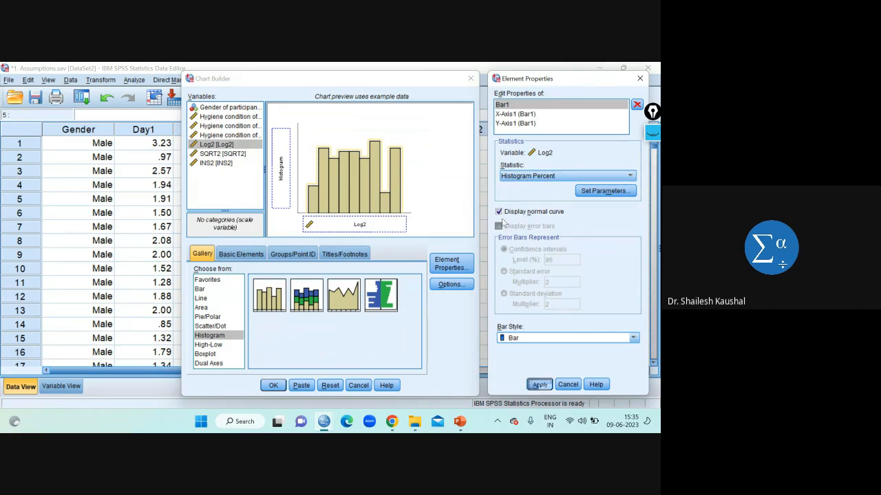
{"action": "left_click", "coordinate": [567, 386]}
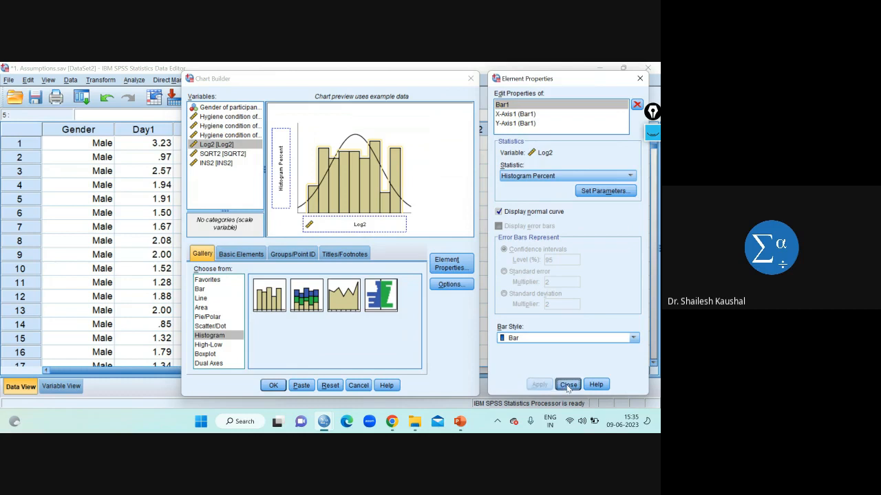
{"action": "left_click", "coordinate": [274, 386]}
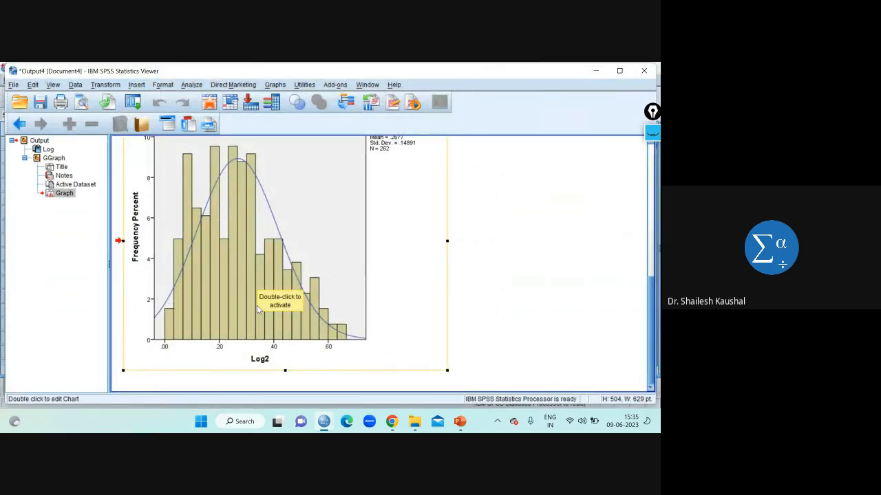
{"action": "scroll", "coordinate": [258, 310], "scroll_direction": "up", "scroll_amount": 1}
{"action": "scroll", "coordinate": [297, 352], "scroll_direction": "down", "scroll_amount": 1}
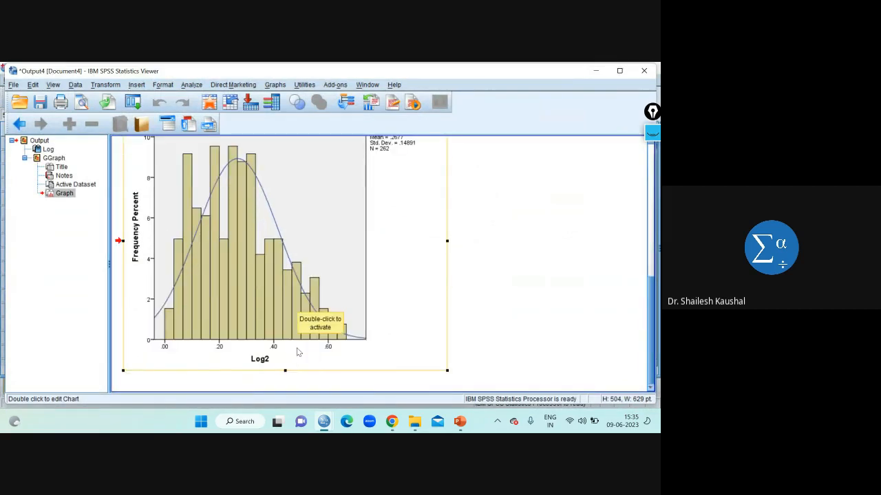
Generate a histogram from the Assumptions dataset with the day 2 hygiene condition replacing Log2 on the X-axis, and compare it with the Log2 histogram
{"action": "mouse_move", "coordinate": [328, 428]}
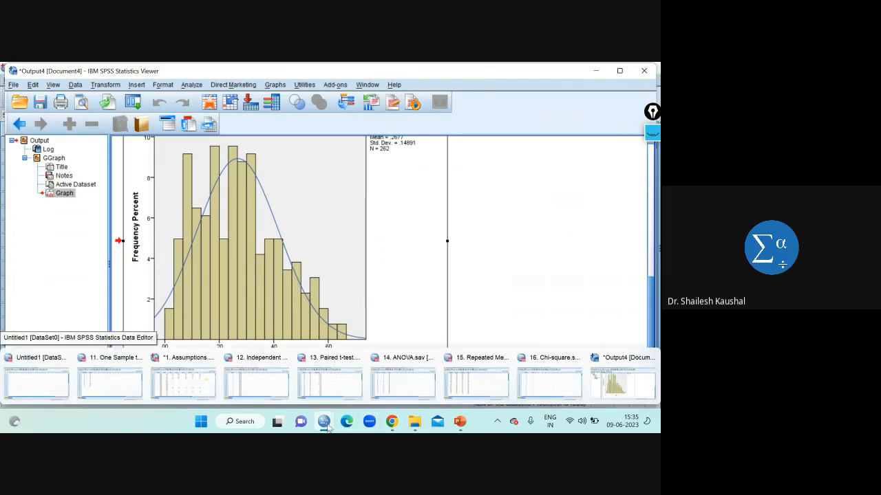
{"action": "left_click", "coordinate": [186, 379]}
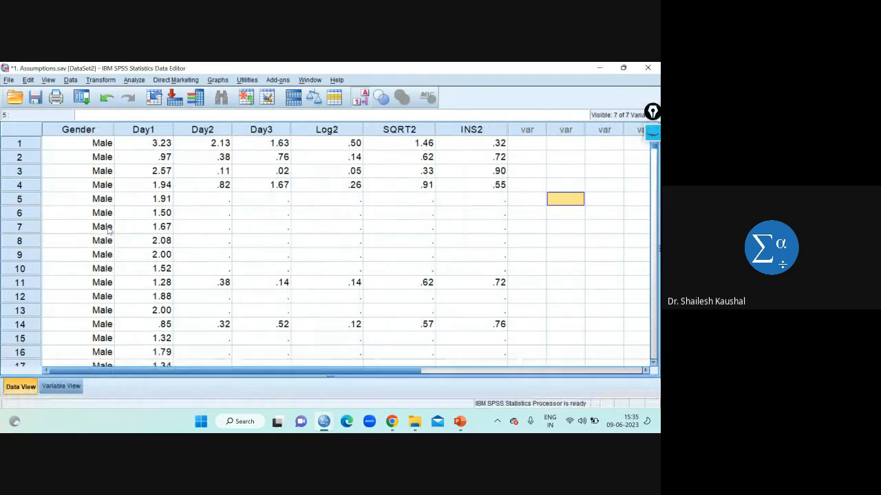
{"action": "left_click", "coordinate": [218, 80]}
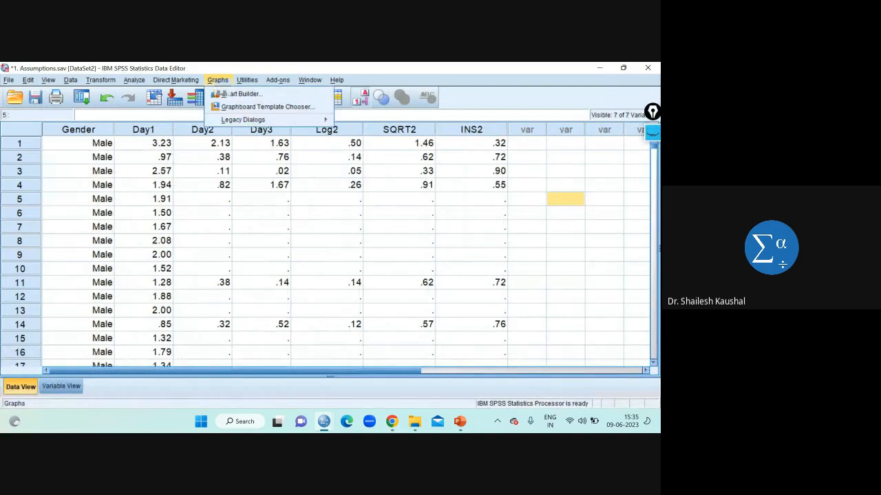
{"action": "left_click", "coordinate": [231, 95]}
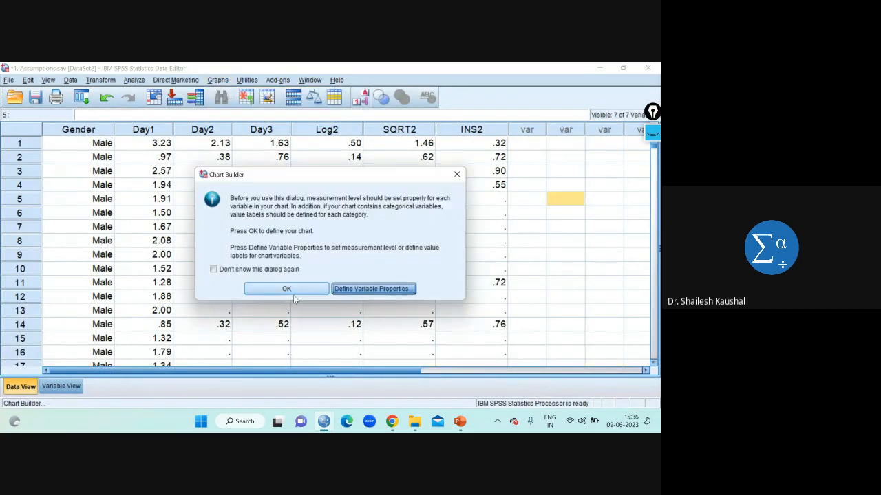
{"action": "left_click", "coordinate": [287, 290]}
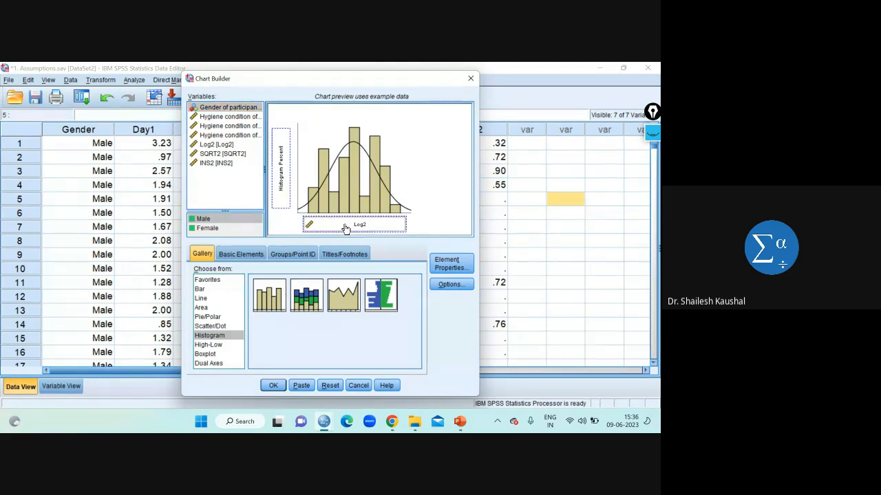
{"action": "left_click_drag", "start_coordinate": [345, 228], "coordinate": [222, 167]}
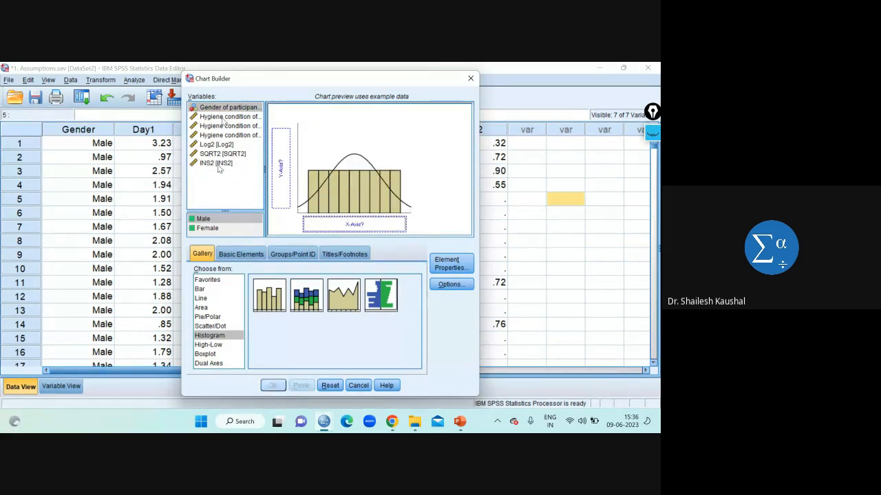
{"action": "left_click", "coordinate": [222, 127]}
{"action": "left_click_drag", "start_coordinate": [223, 126], "coordinate": [340, 227]}
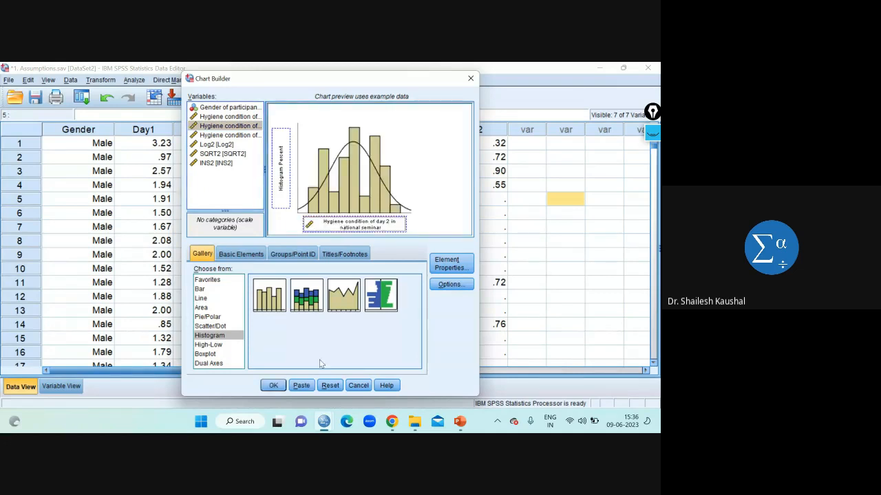
{"action": "left_click", "coordinate": [273, 385]}
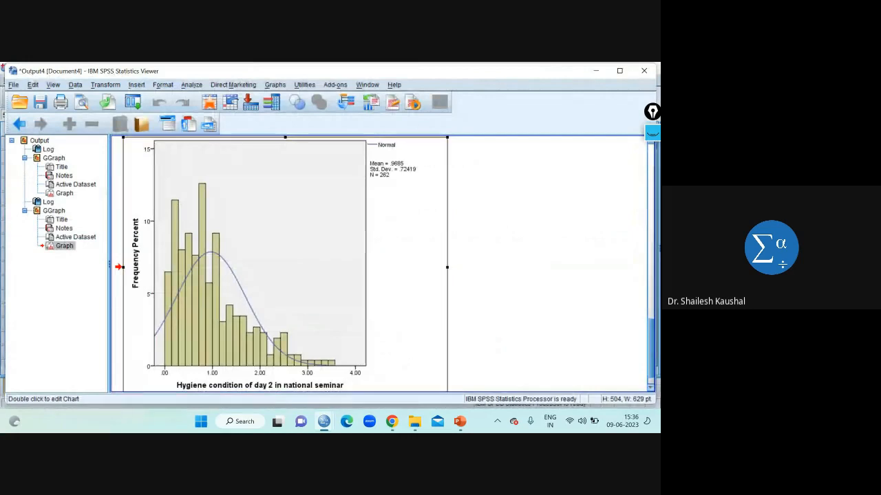
{"action": "scroll", "coordinate": [231, 277], "scroll_direction": "down", "scroll_amount": 1}
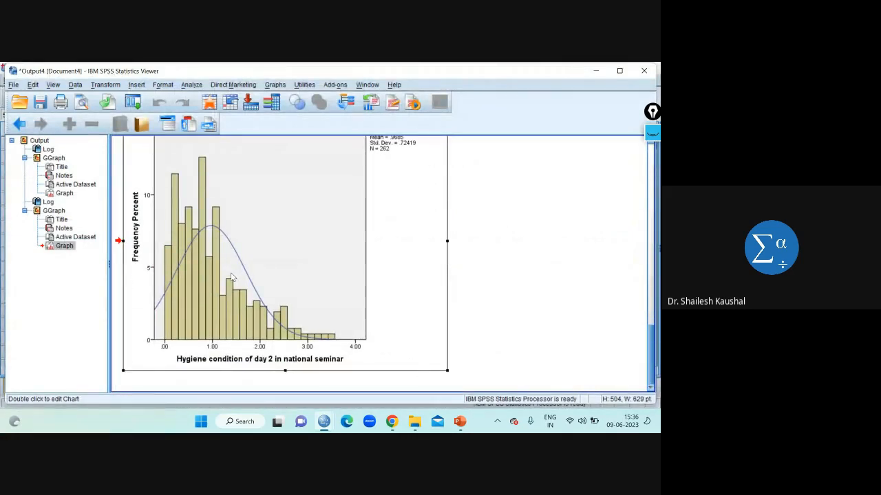
{"action": "scroll", "coordinate": [231, 277], "scroll_direction": "up", "scroll_amount": 10}
{"action": "scroll", "coordinate": [232, 277], "scroll_direction": "up", "scroll_amount": 5}
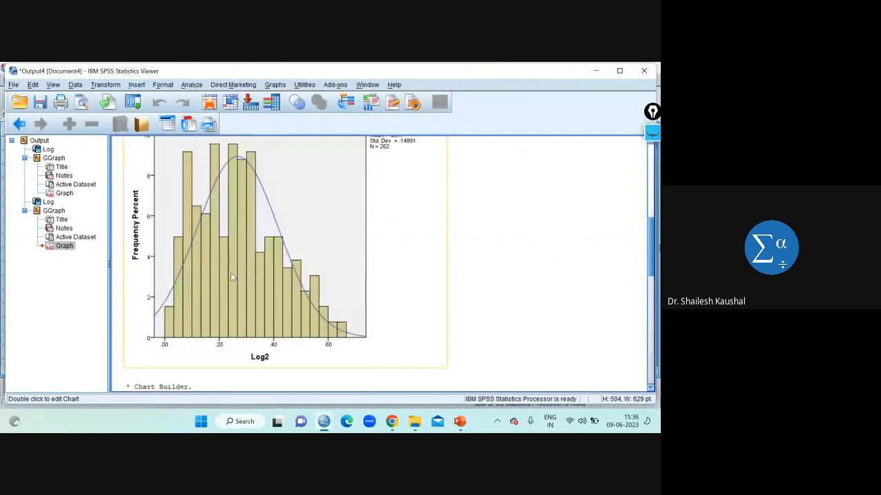
{"action": "left_click", "coordinate": [224, 241]}
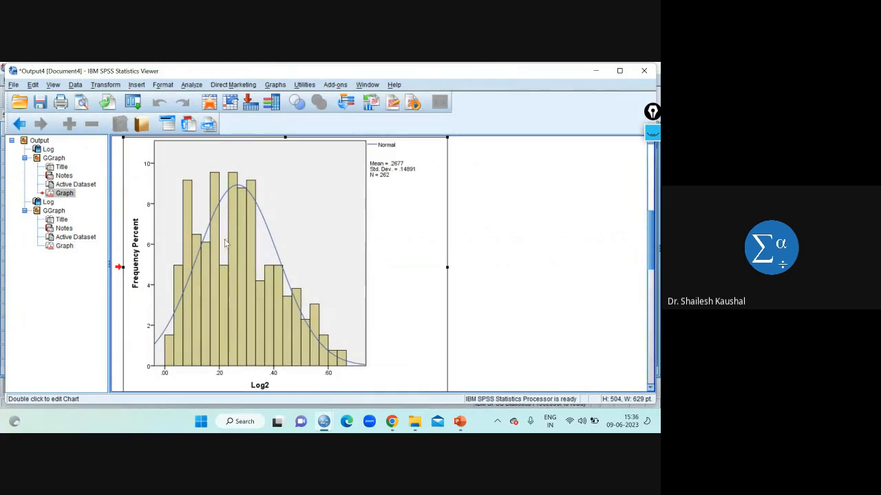
Generate a histogram with normal curve for SQRT2, replacing the day 2 hygiene variable on the Chart Builder's X-axis
{"action": "mouse_move", "coordinate": [328, 421]}
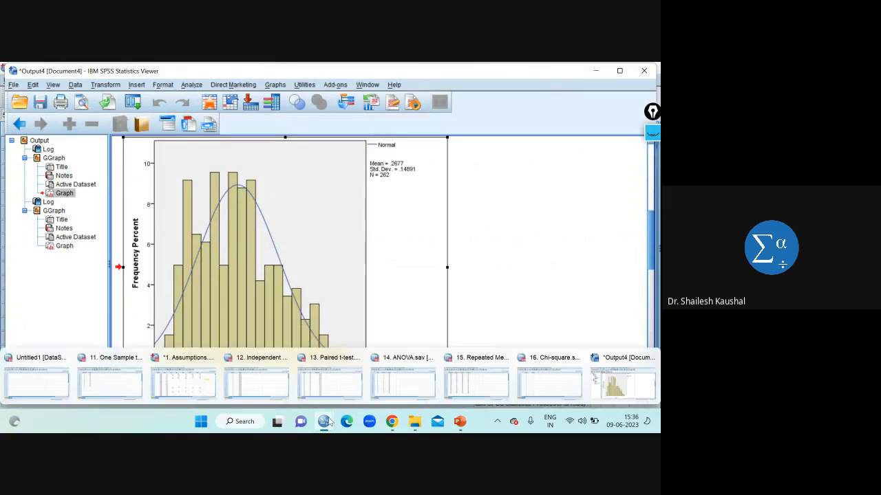
{"action": "left_click", "coordinate": [183, 380]}
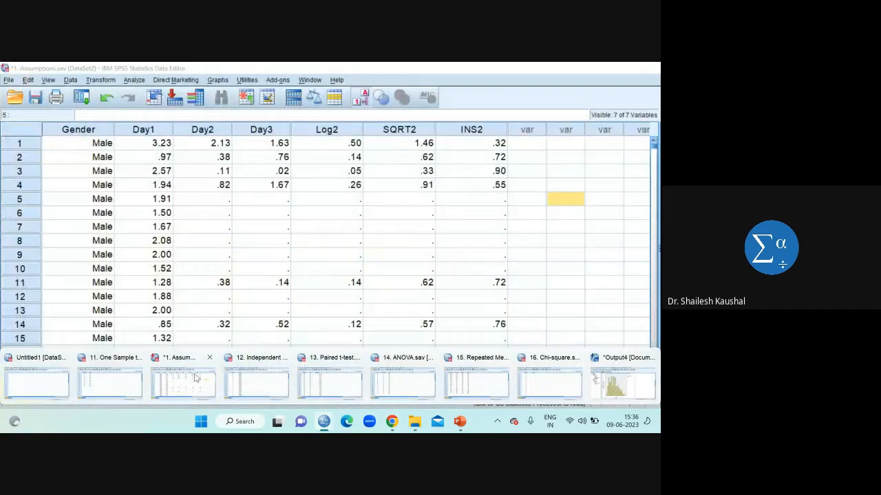
{"action": "left_click", "coordinate": [217, 81]}
{"action": "left_click", "coordinate": [231, 96]}
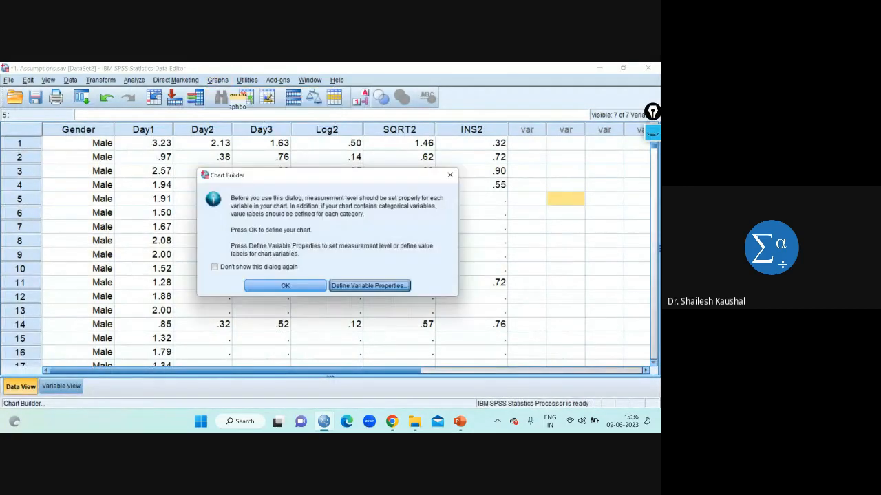
{"action": "left_click", "coordinate": [289, 289]}
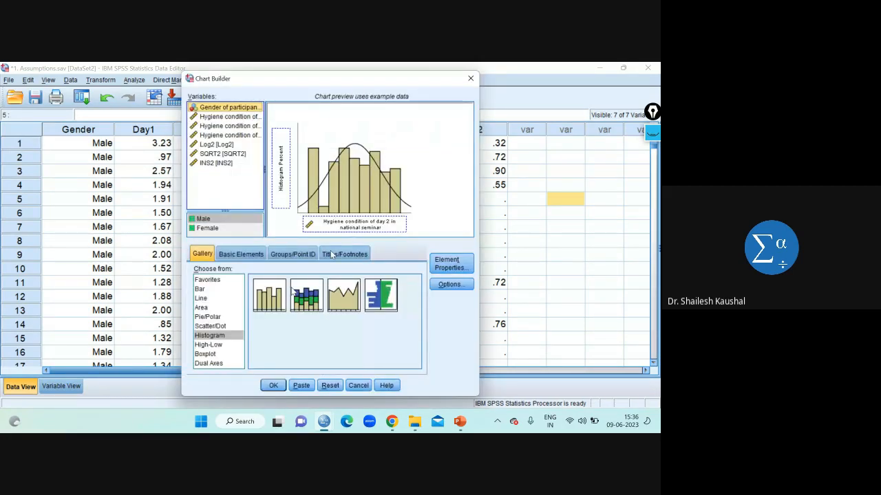
{"action": "left_click", "coordinate": [349, 232]}
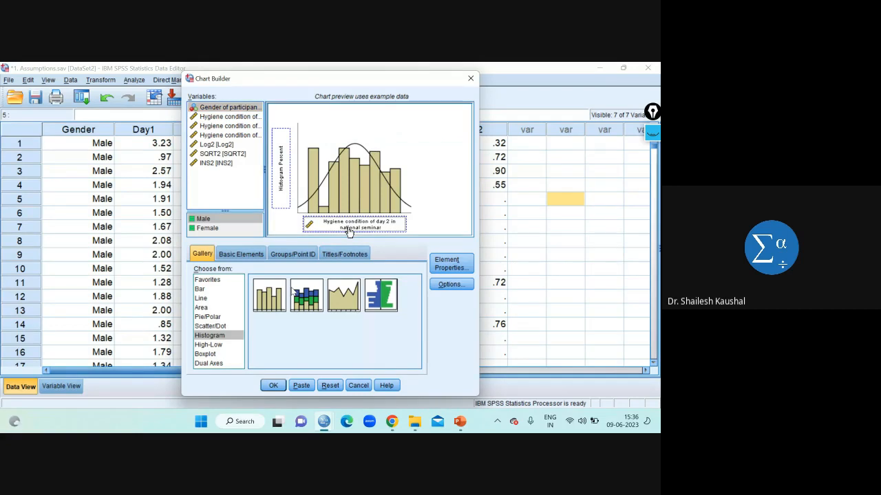
{"action": "left_click_drag", "start_coordinate": [349, 232], "coordinate": [237, 168]}
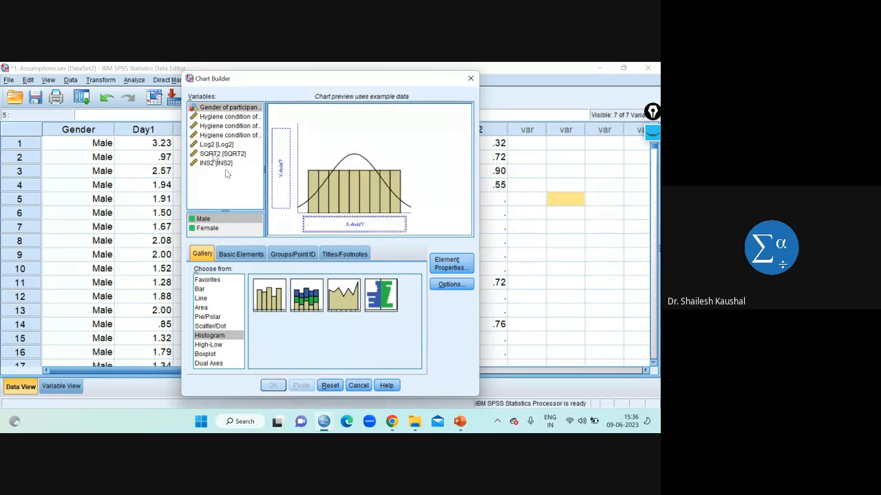
{"action": "left_click", "coordinate": [215, 154]}
{"action": "left_click_drag", "start_coordinate": [215, 157], "coordinate": [329, 225]}
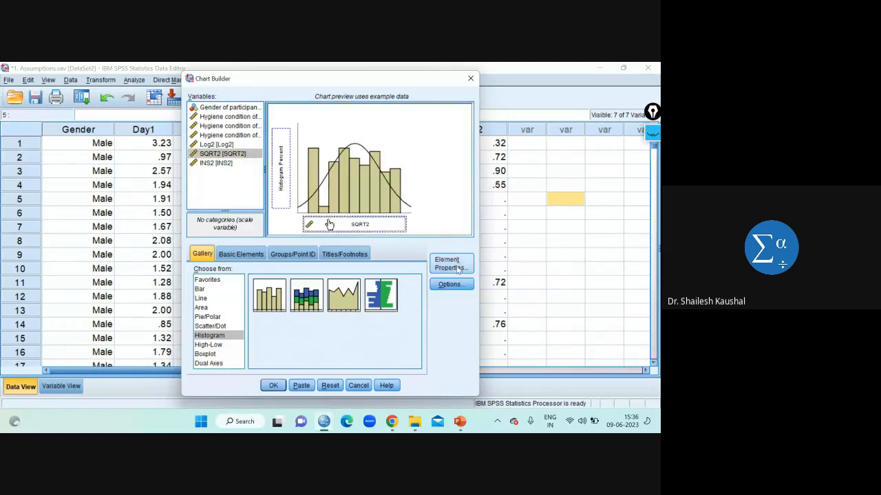
{"action": "left_click", "coordinate": [273, 386]}
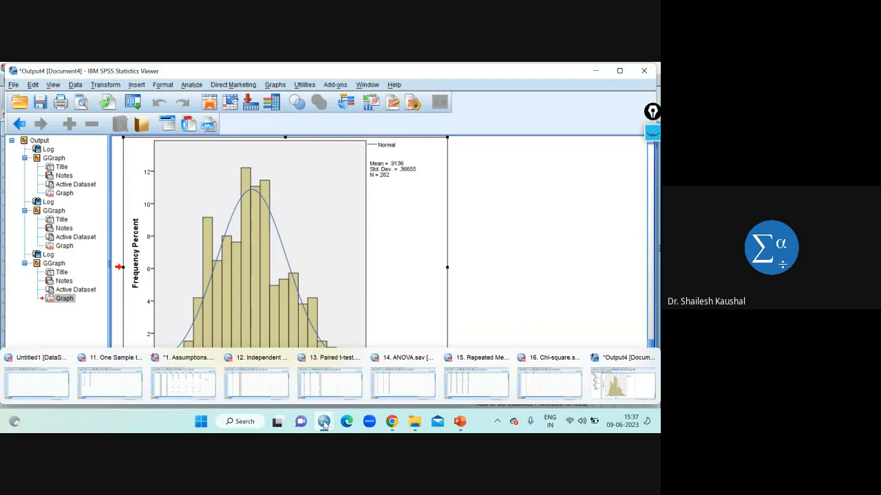
Generate a histogram with normal curve for INS2, replacing SQRT2 on the Chart Builder's X-axis
{"action": "left_click", "coordinate": [198, 372]}
{"action": "left_click", "coordinate": [218, 82]}
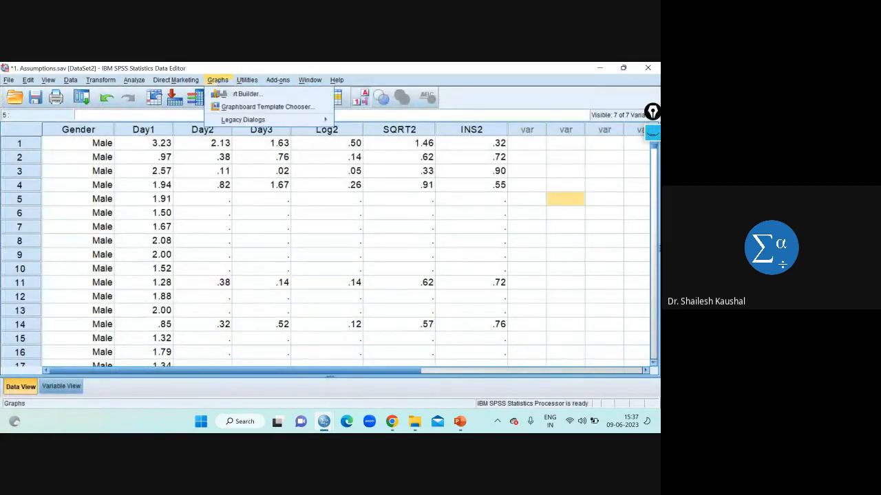
{"action": "left_click", "coordinate": [230, 94]}
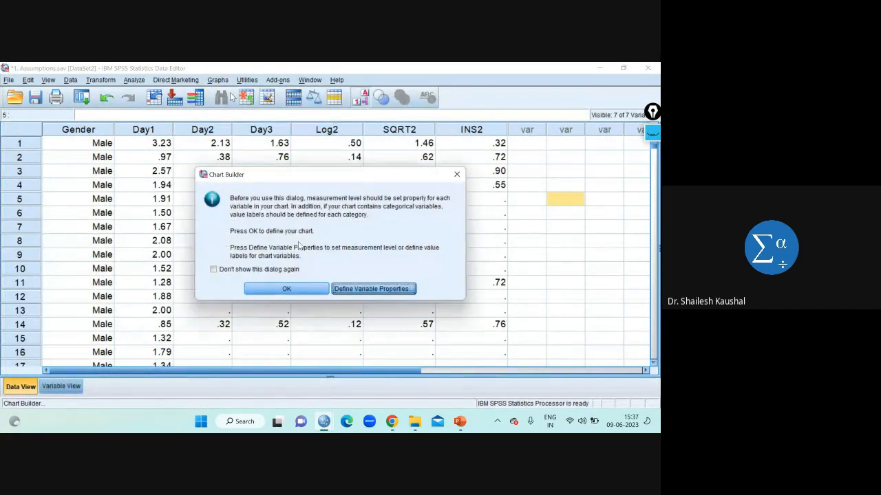
{"action": "left_click", "coordinate": [288, 292]}
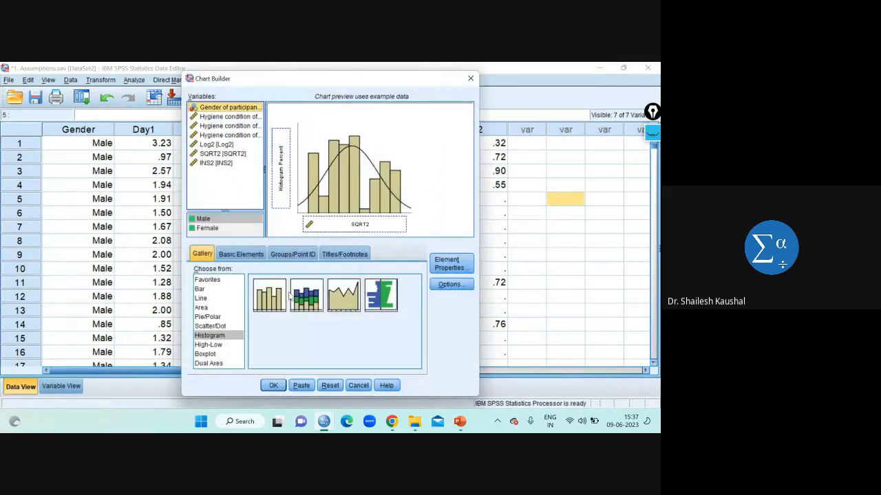
{"action": "mouse_move", "coordinate": [353, 231]}
{"action": "left_mouse_down"}
{"action": "mouse_move", "coordinate": [241, 186]}
{"action": "mouse_move", "coordinate": [224, 148]}
{"action": "mouse_move", "coordinate": [214, 167]}
{"action": "mouse_move", "coordinate": [302, 177]}
{"action": "mouse_move", "coordinate": [352, 229]}
{"action": "left_mouse_up"}
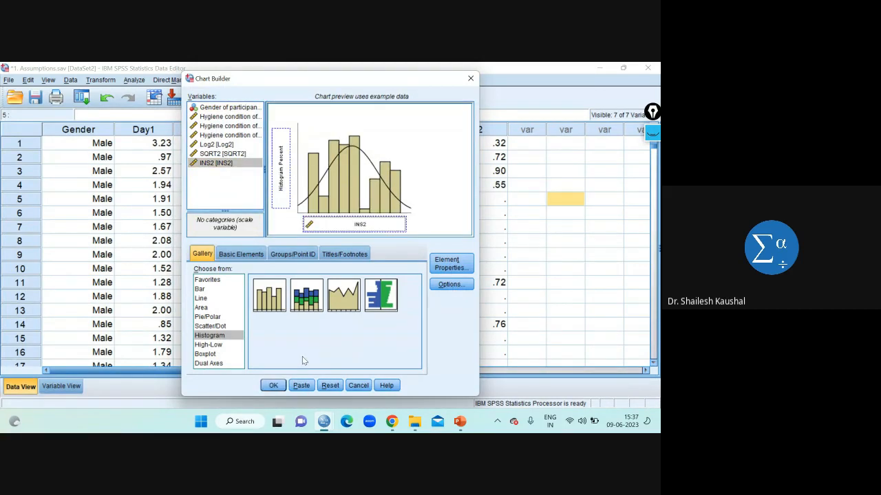
{"action": "left_click", "coordinate": [273, 386]}
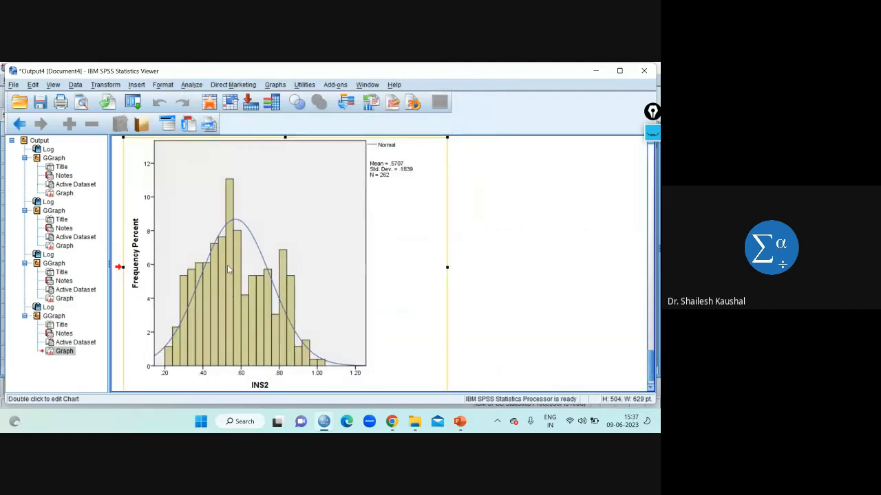
Examine the INS2 histogram against its normal curve in a maximized Chart Editor, and close the editor
{"action": "double_click", "coordinate": [227, 268]}
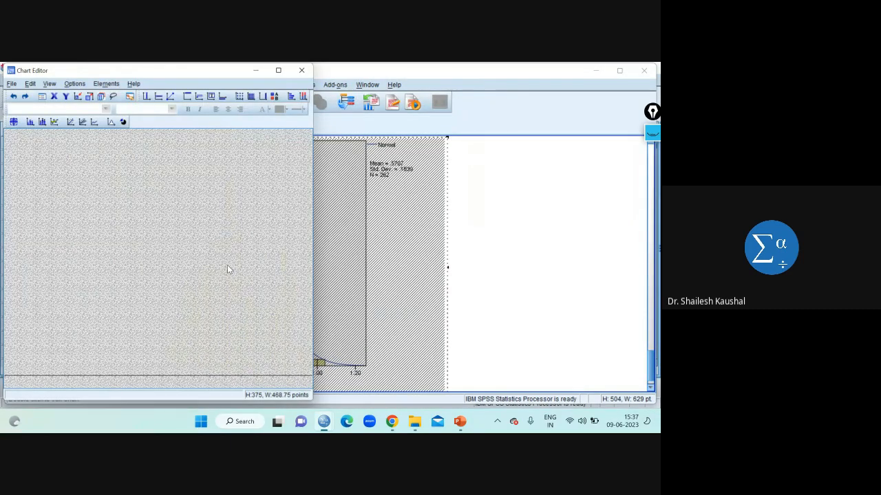
{"action": "left_click", "coordinate": [287, 69]}
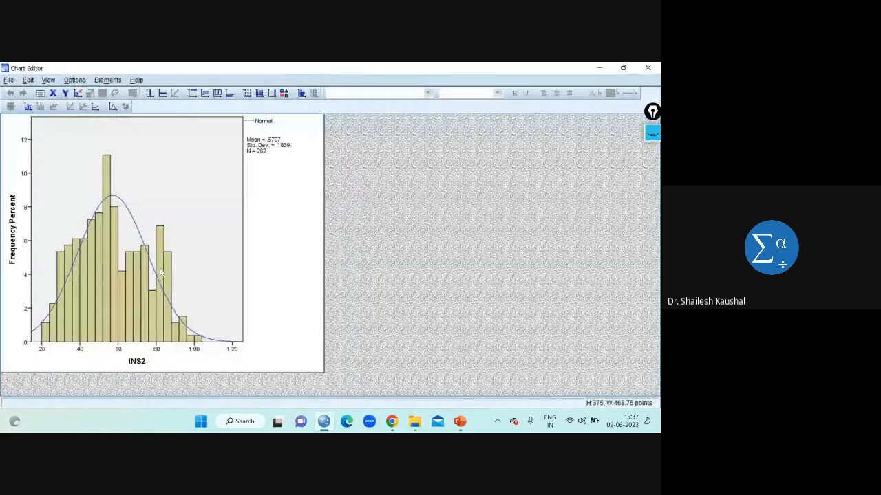
{"action": "left_click", "coordinate": [649, 69]}
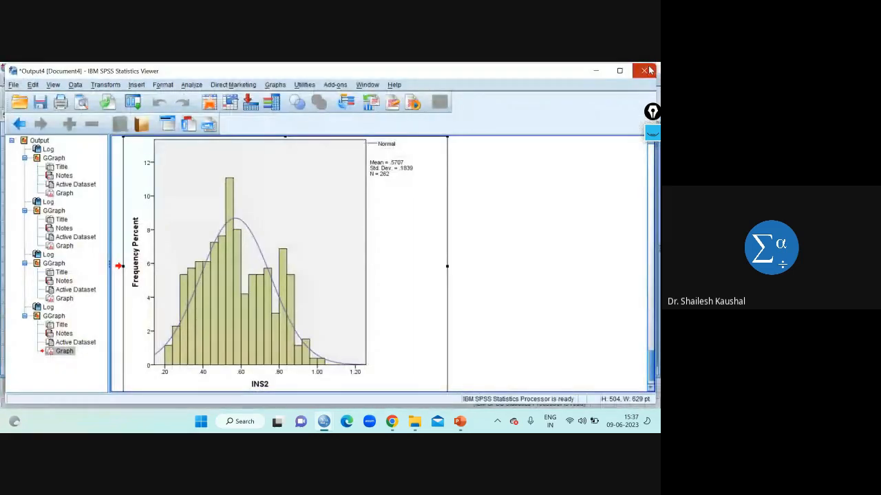
Close the output viewer without saving its contents
{"action": "left_click", "coordinate": [647, 71]}
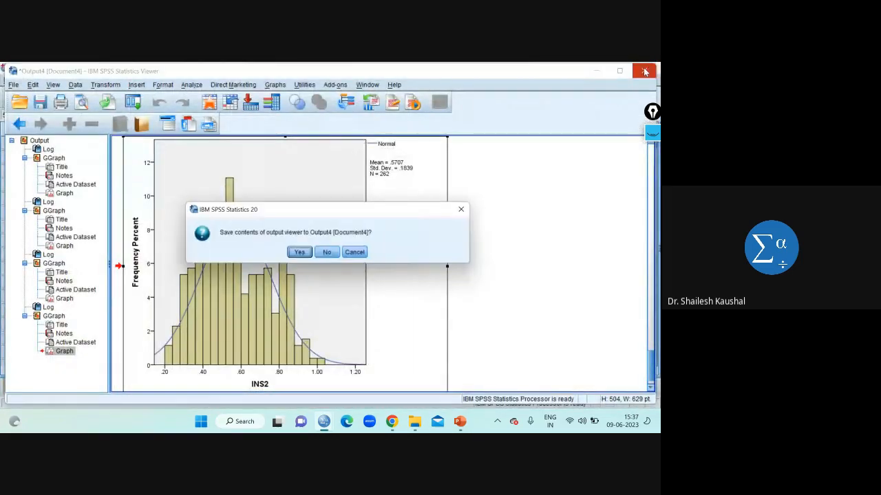
{"action": "left_click", "coordinate": [329, 255]}
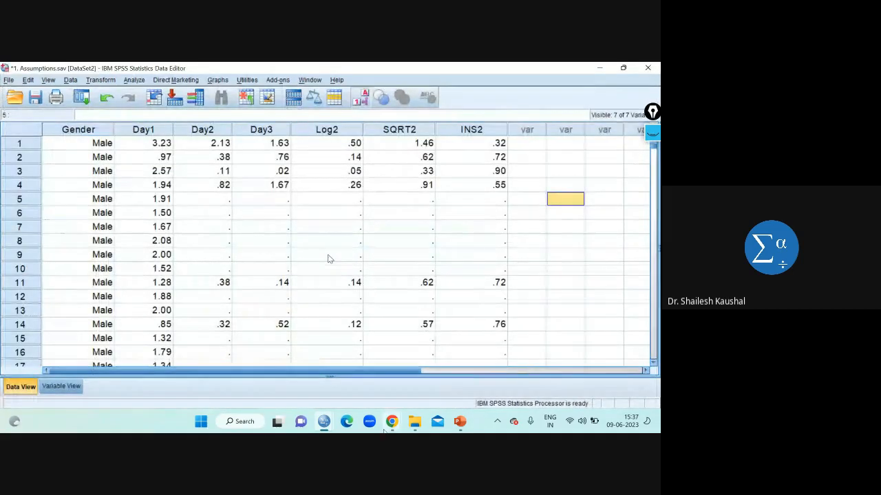
Switch to the Google Meet call in Chrome and mute the microphone
{"action": "mouse_move", "coordinate": [392, 421]}
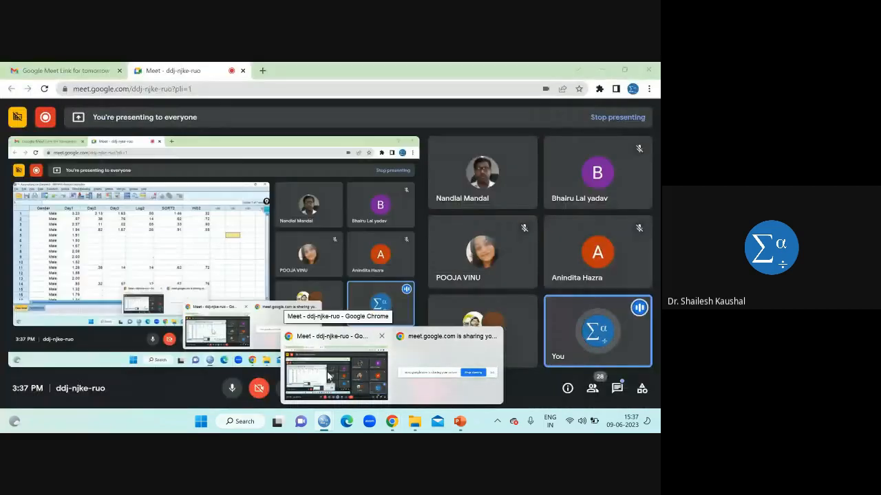
{"action": "left_click", "coordinate": [328, 375]}
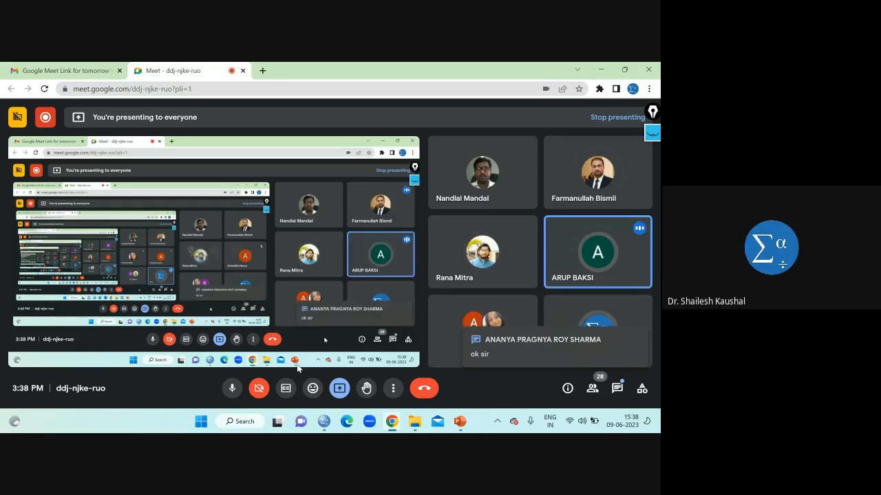
{"action": "left_click", "coordinate": [233, 388]}
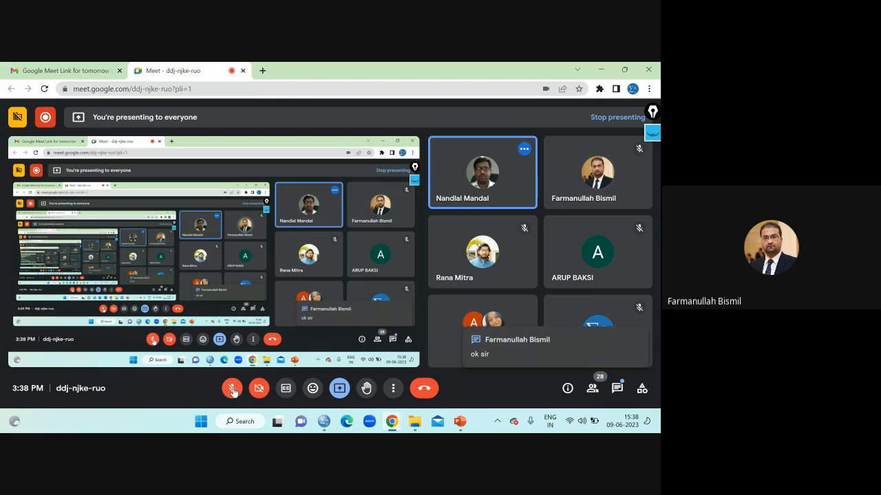
Switch to the PowerPoint presentation, go to the slide listing the five parametric tests, and start the slide show from it
{"action": "left_click", "coordinate": [459, 421]}
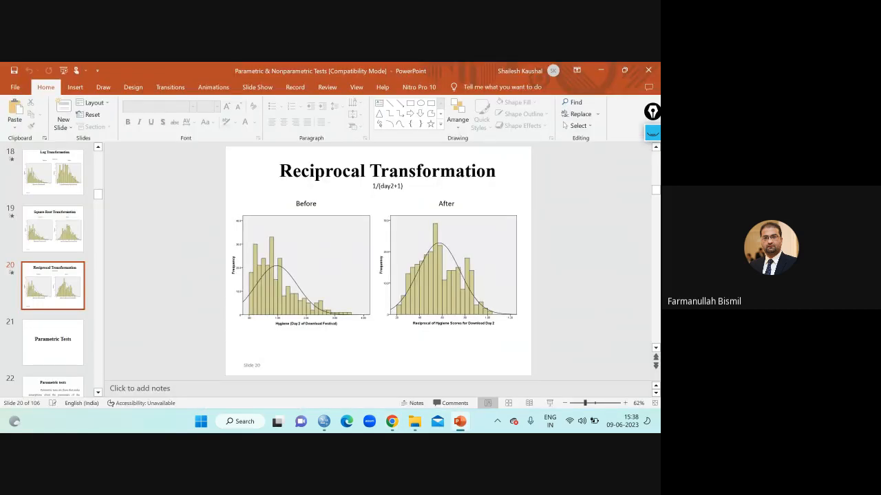
{"action": "scroll", "coordinate": [359, 311], "scroll_direction": "down", "scroll_amount": 3}
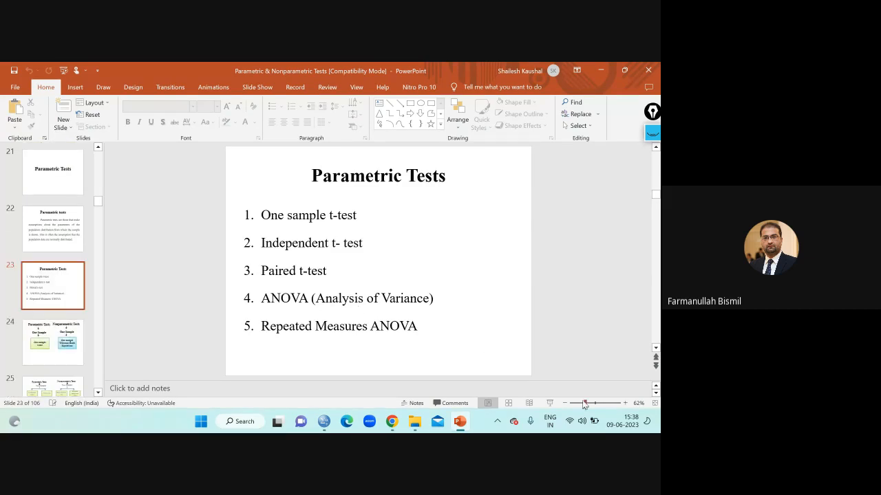
{"action": "left_click", "coordinate": [550, 402]}
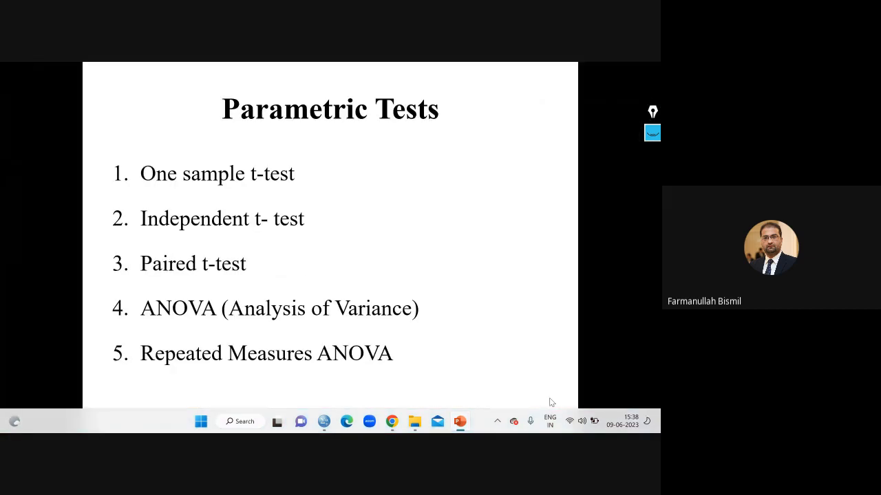
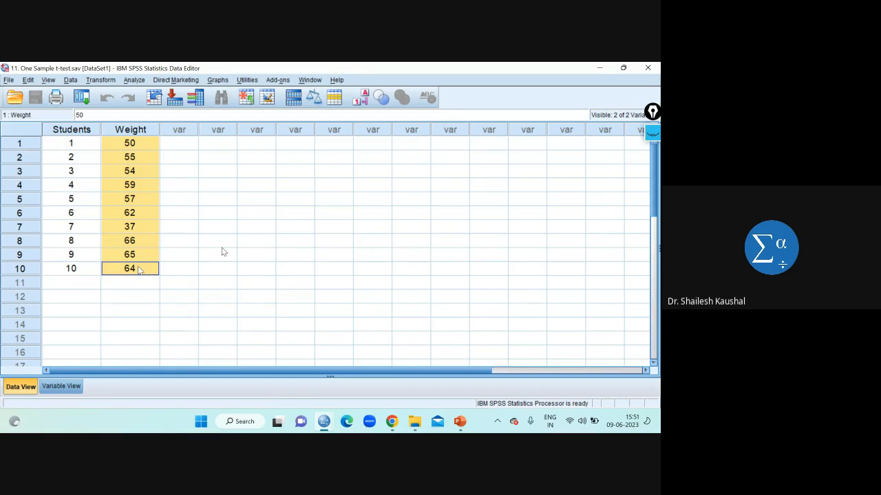
{"action": "left_click", "coordinate": [221, 246]}
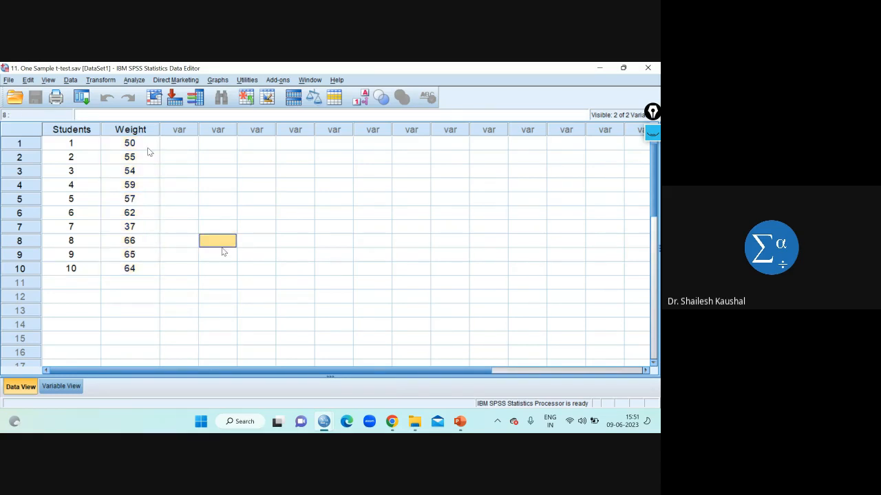
{"action": "left_click_drag", "start_coordinate": [146, 143], "coordinate": [145, 269]}
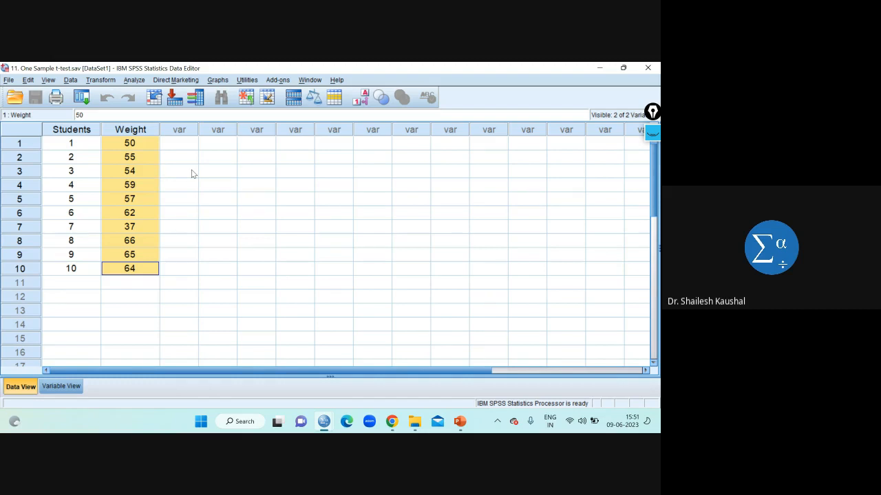
{"action": "left_click", "coordinate": [143, 145]}
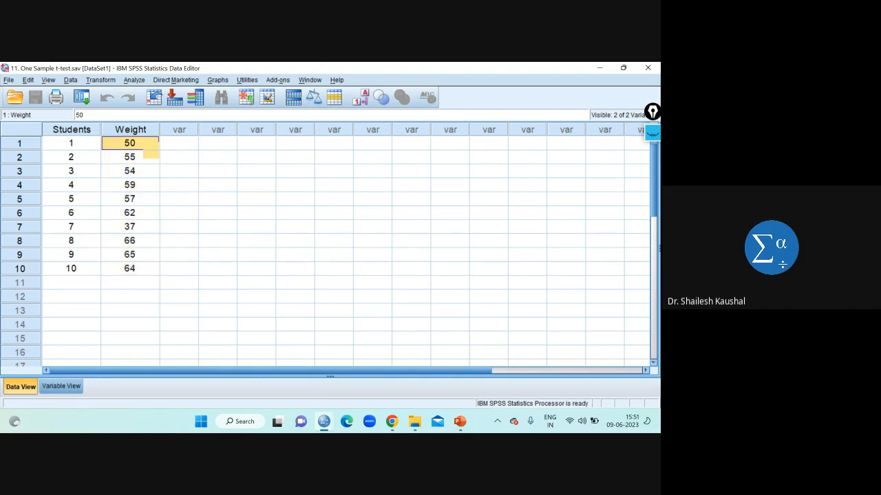
{"action": "left_click_drag", "start_coordinate": [147, 272], "coordinate": [145, 150]}
{"action": "left_click", "coordinate": [256, 185]}
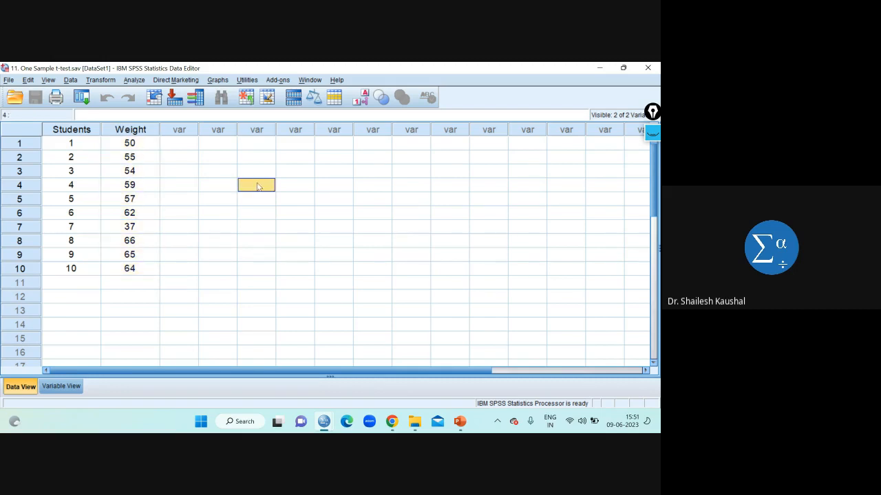
{"action": "left_click", "coordinate": [134, 81]}
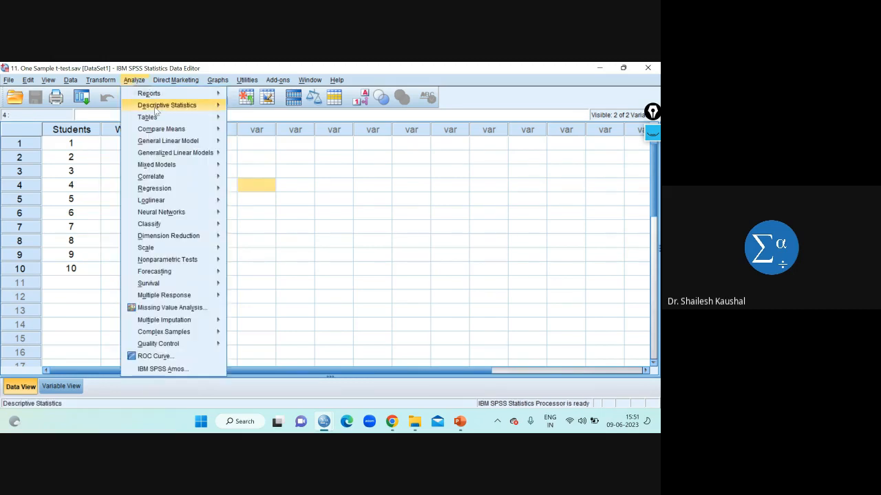
{"action": "mouse_move", "coordinate": [156, 109]}
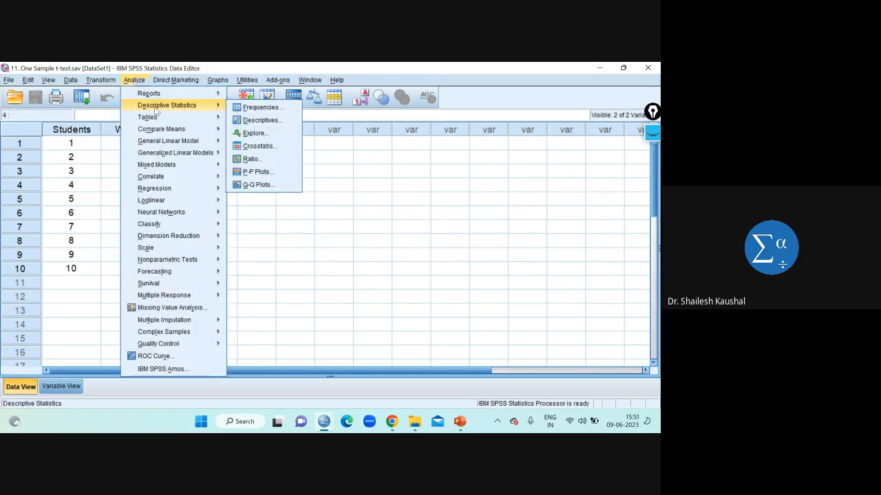
{"action": "left_click", "coordinate": [271, 135]}
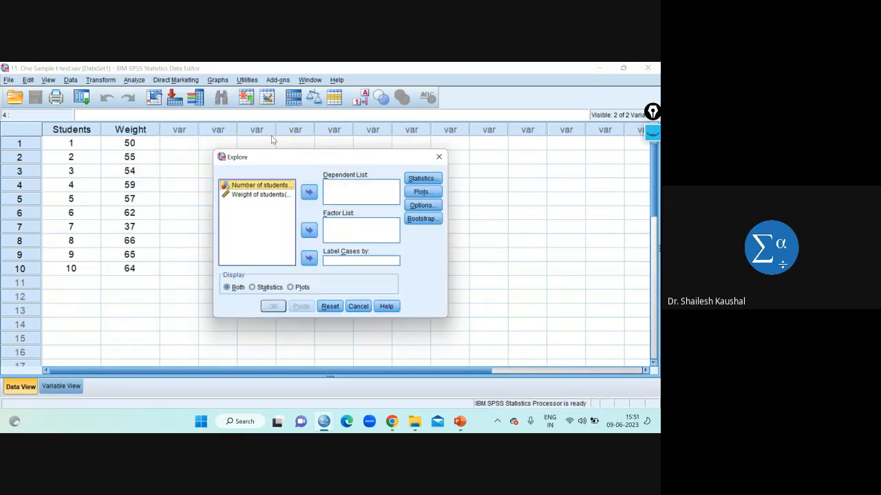
{"action": "left_click", "coordinate": [259, 195]}
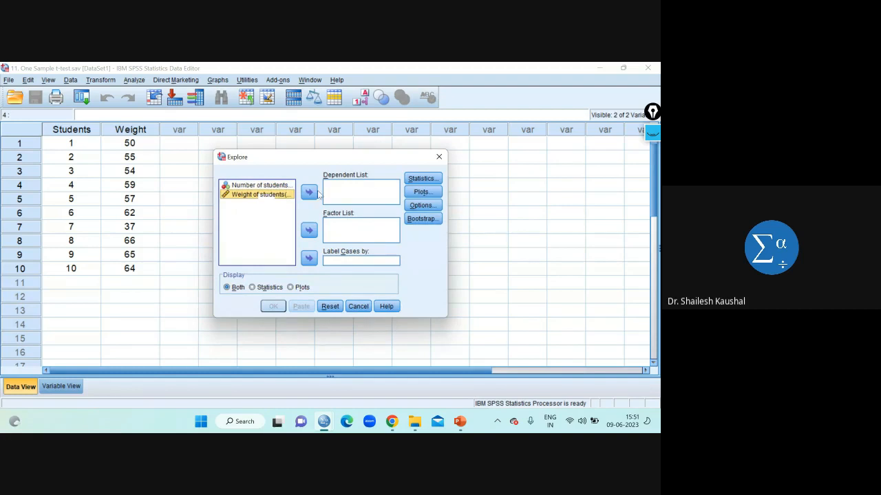
{"action": "left_click", "coordinate": [311, 192]}
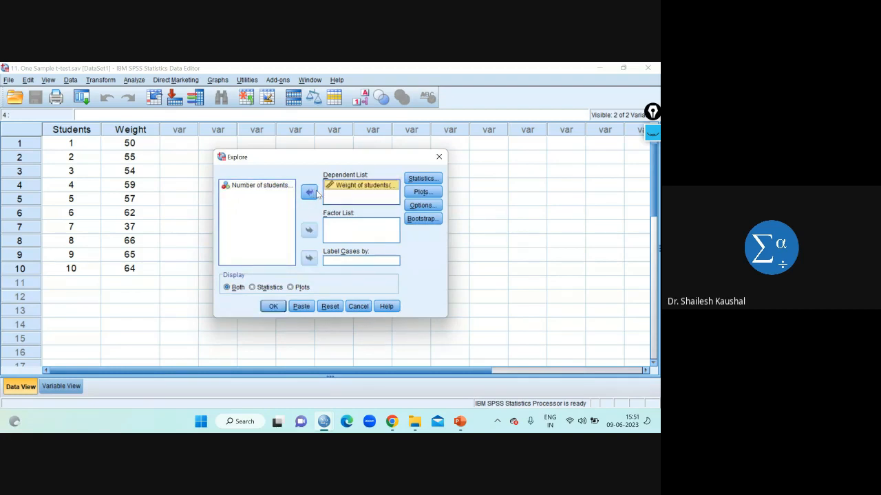
{"action": "left_click", "coordinate": [421, 193]}
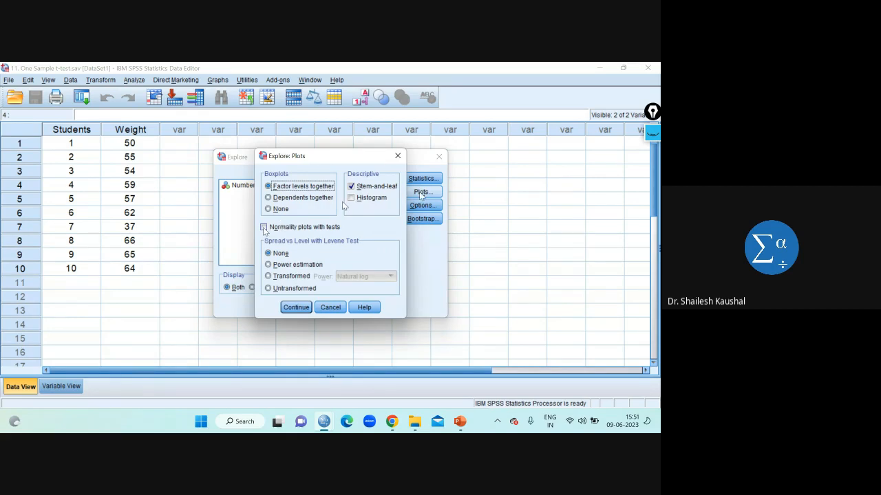
{"action": "left_click", "coordinate": [263, 228]}
{"action": "left_click", "coordinate": [351, 187]}
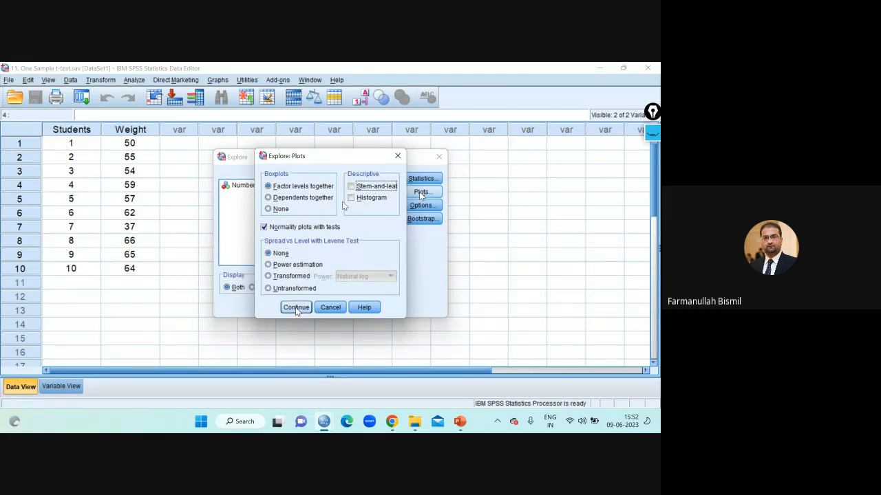
{"action": "left_click", "coordinate": [330, 309]}
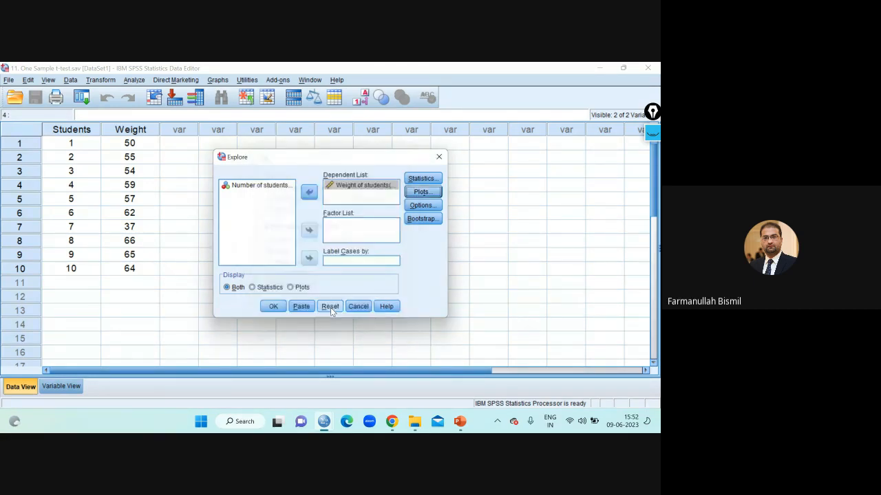
{"action": "left_click", "coordinate": [438, 160]}
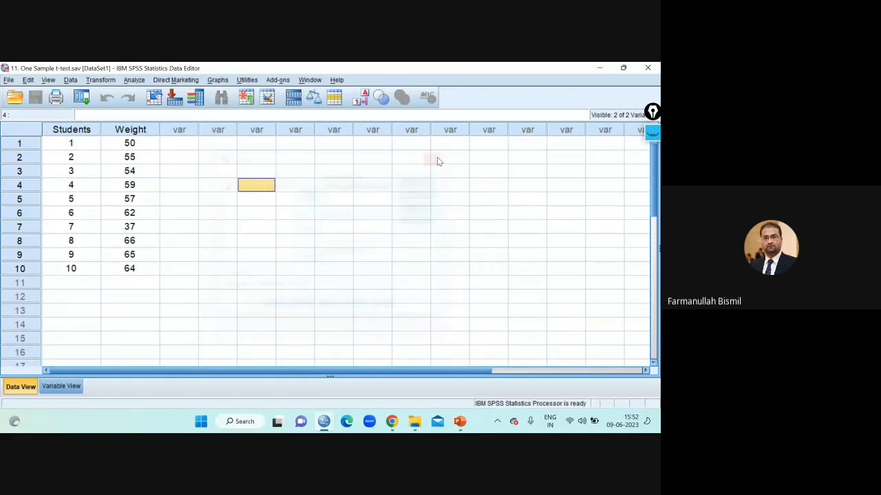
{"action": "left_click", "coordinate": [179, 184]}
{"action": "left_click_drag", "start_coordinate": [178, 181], "coordinate": [136, 86]}
{"action": "left_click", "coordinate": [184, 187]}
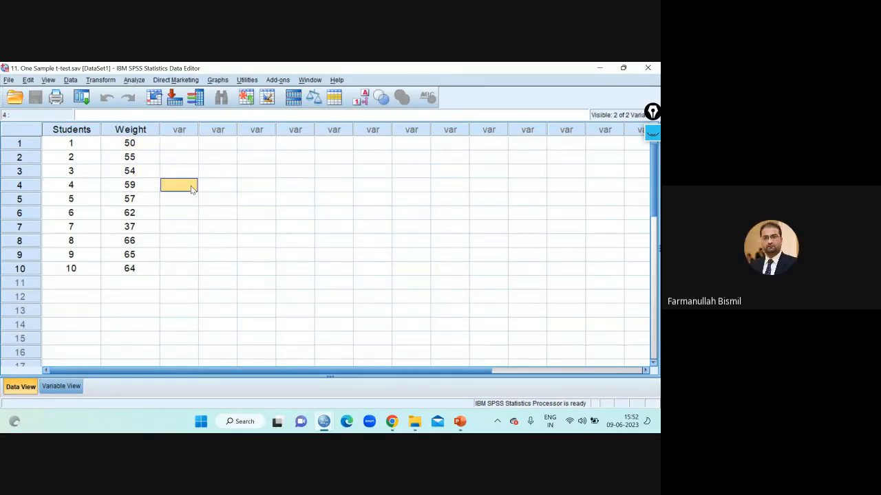
Start an Explore analysis with the weight of students as the dependent variable
{"action": "left_click", "coordinate": [135, 80]}
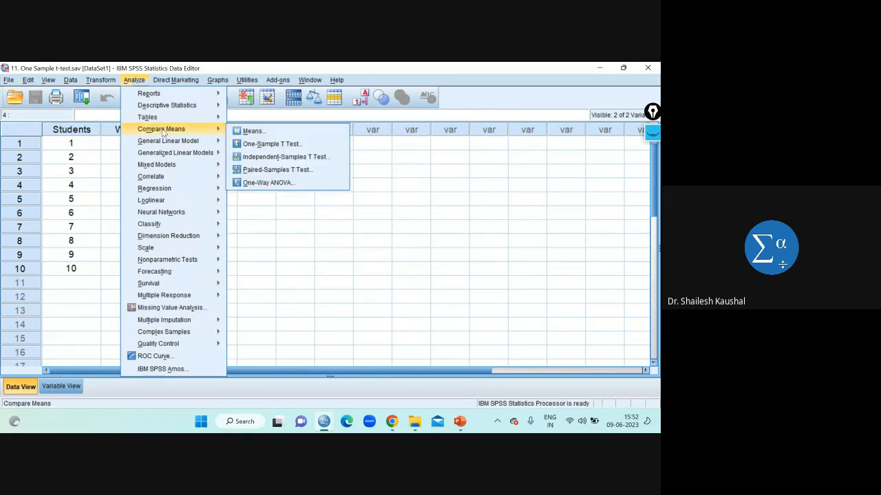
{"action": "mouse_move", "coordinate": [186, 110]}
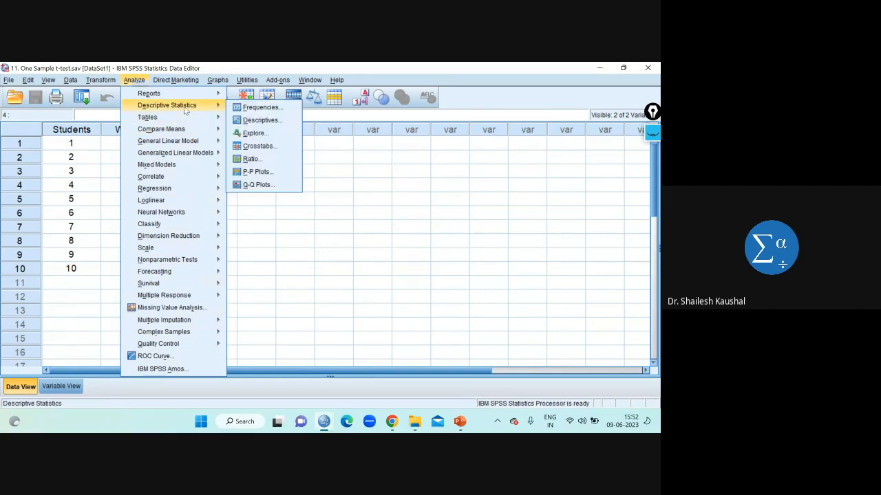
{"action": "left_click", "coordinate": [254, 132]}
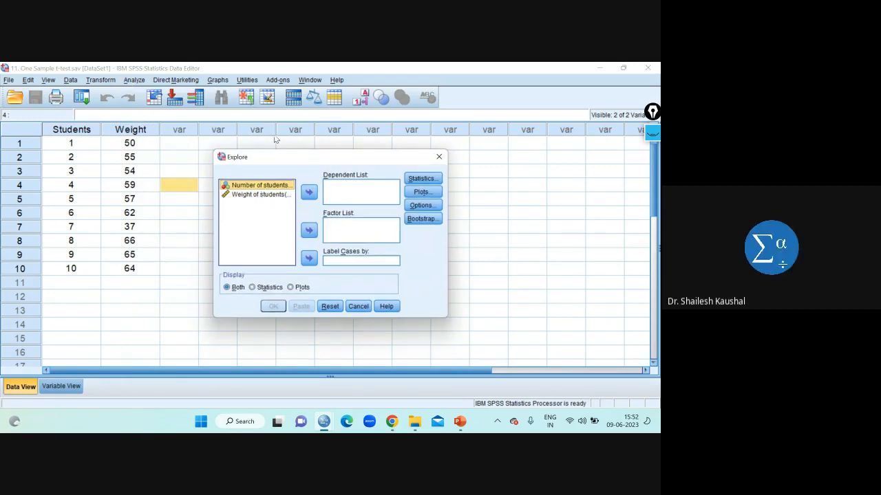
{"action": "left_click", "coordinate": [261, 195]}
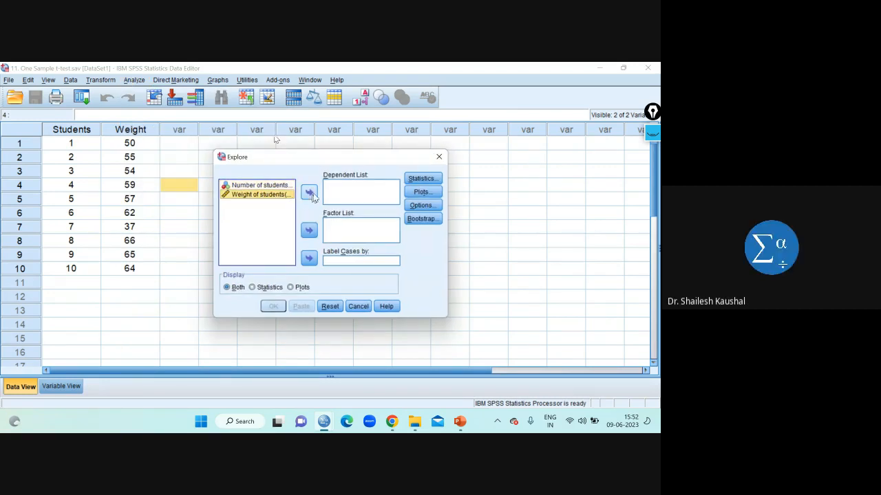
{"action": "left_click", "coordinate": [309, 194]}
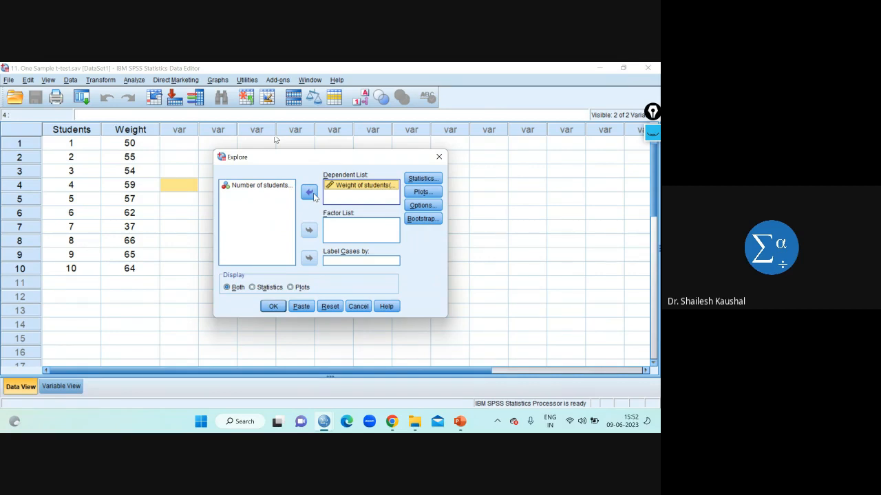
Include normality plots with tests in the Explore plots and run the analysis
{"action": "left_click", "coordinate": [422, 192]}
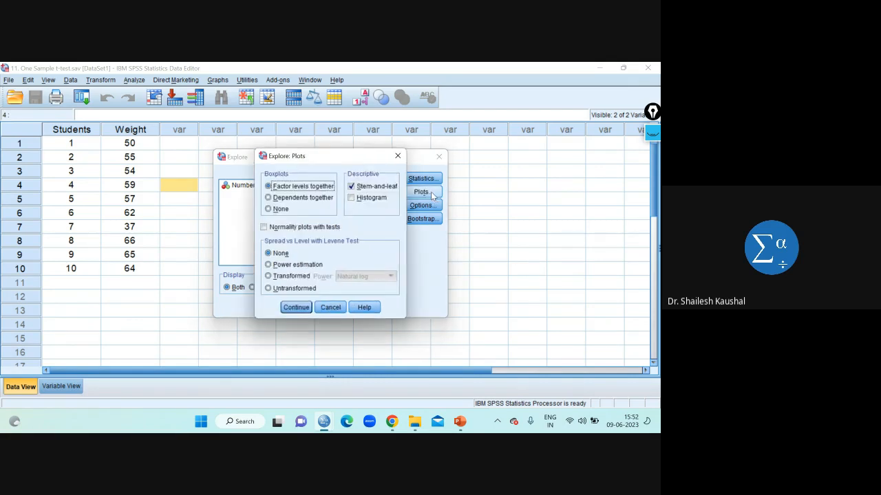
{"action": "left_click", "coordinate": [263, 228]}
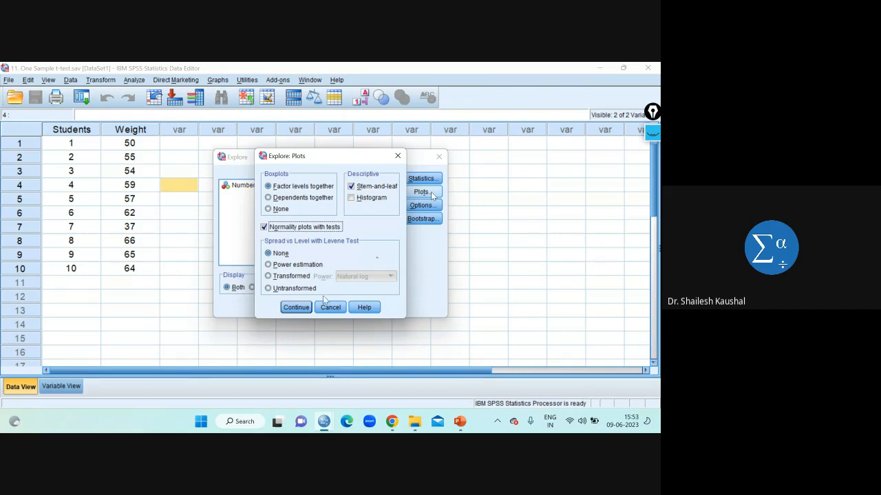
{"action": "left_click", "coordinate": [296, 309]}
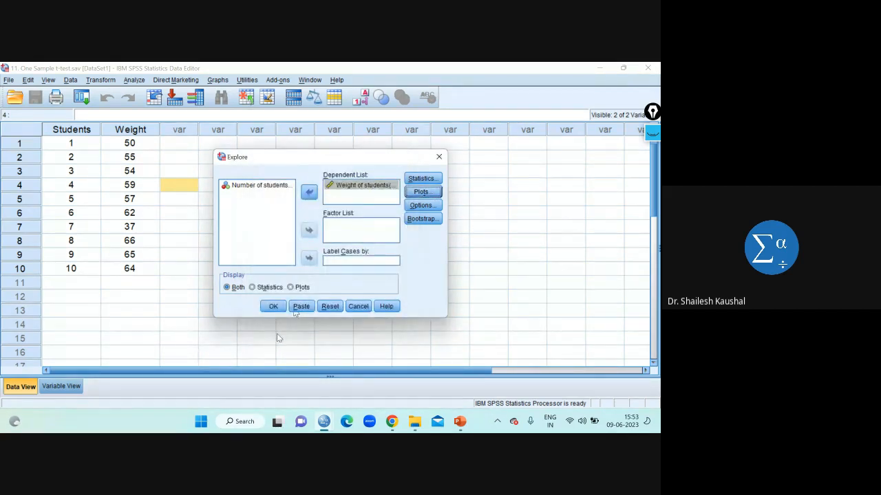
{"action": "left_click", "coordinate": [272, 307]}
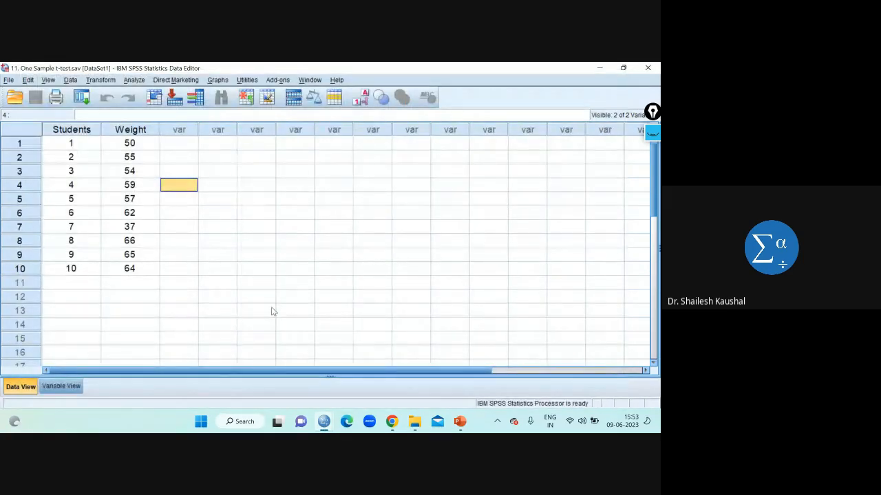
Show the Tests of Normality table in the Explore output and expand the screen annotation tools
{"action": "mouse_move", "coordinate": [323, 421]}
{"action": "mouse_move", "coordinate": [215, 379]}
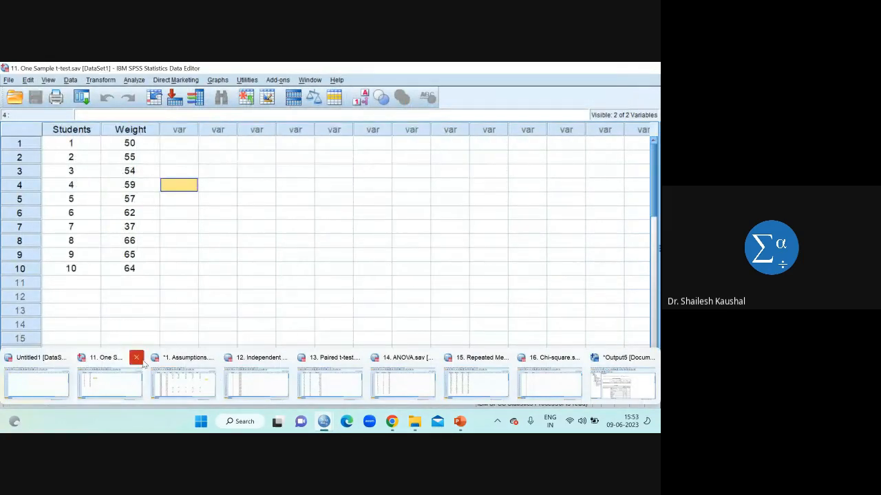
{"action": "left_click", "coordinate": [622, 383]}
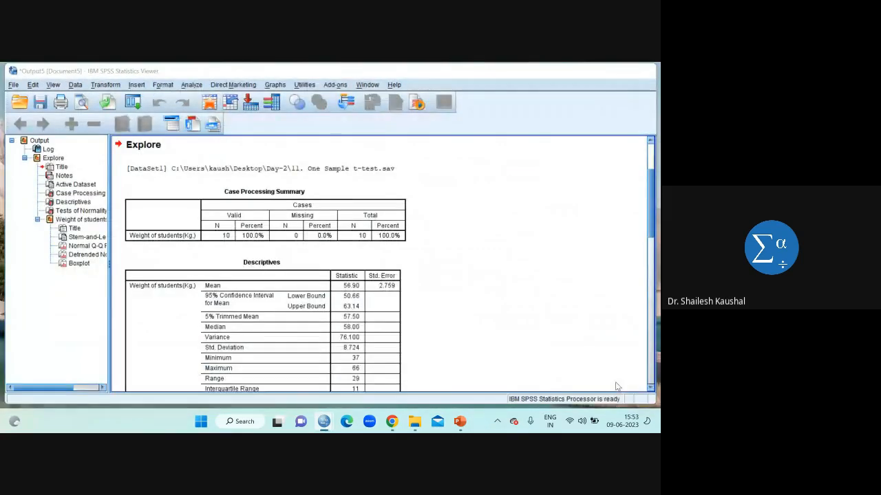
{"action": "left_click", "coordinate": [81, 211]}
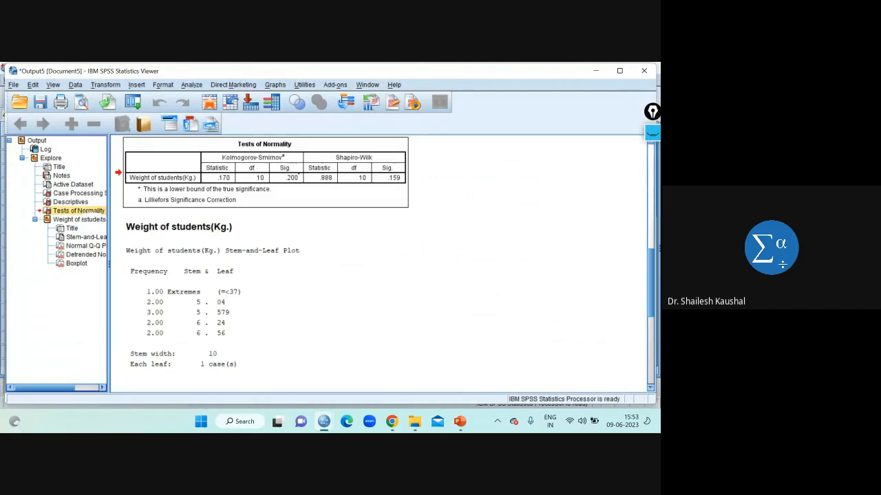
{"action": "left_click", "coordinate": [289, 203]}
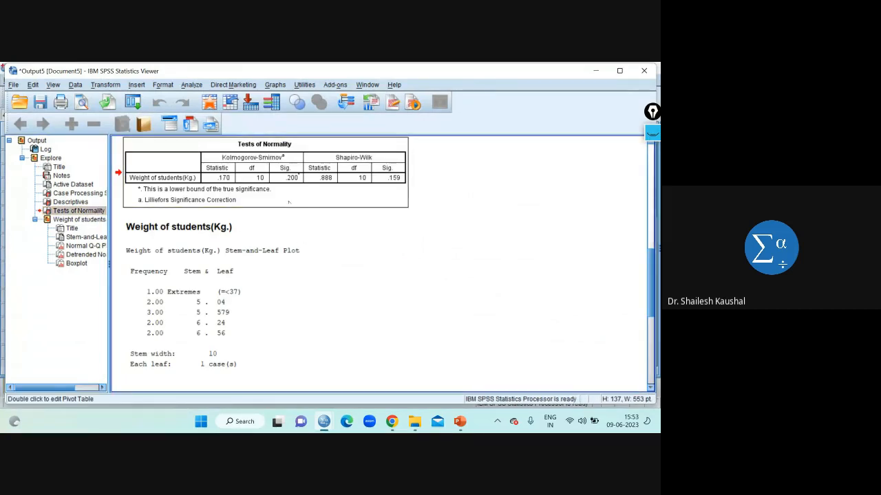
{"action": "left_click", "coordinate": [652, 134]}
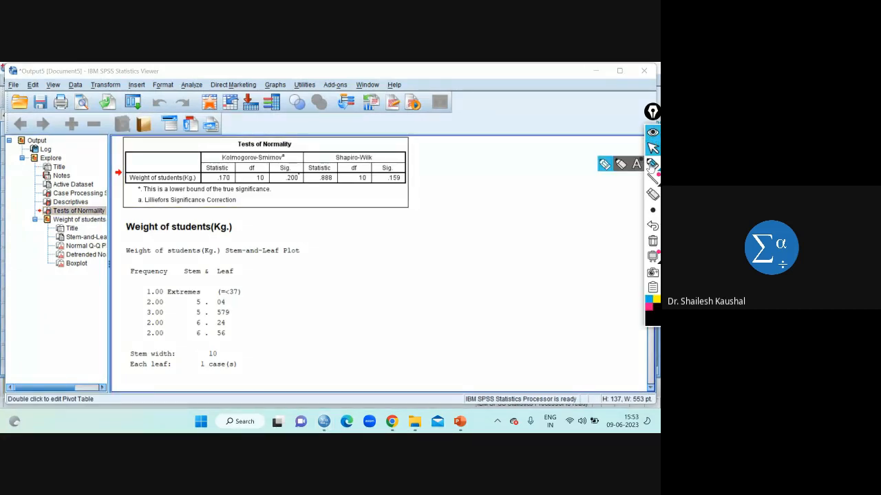
Circle the Kolmogorov-Smirnov significance value in the Tests of Normality table, clear the mark and collapse the annotation tools
{"action": "left_click", "coordinate": [652, 166]}
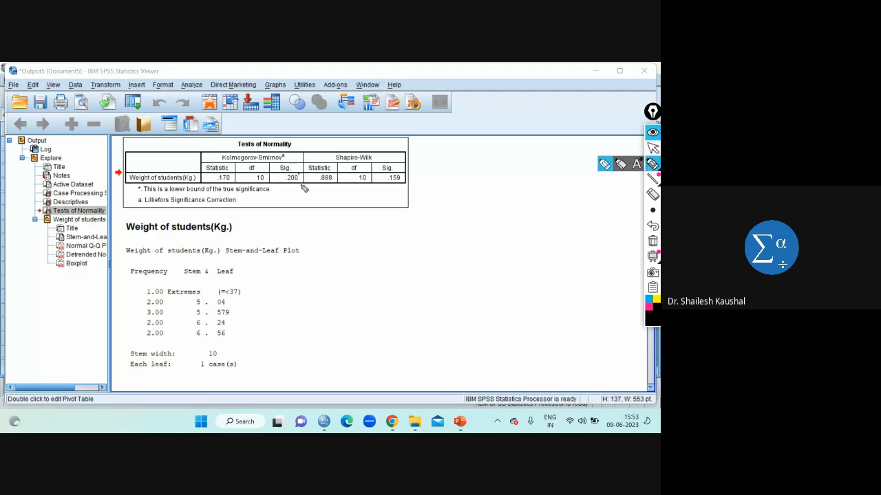
{"action": "mouse_move", "coordinate": [300, 185]}
{"action": "left_mouse_down"}
{"action": "mouse_move", "coordinate": [305, 177]}
{"action": "mouse_move", "coordinate": [284, 168]}
{"action": "mouse_move", "coordinate": [270, 181]}
{"action": "mouse_move", "coordinate": [280, 196]}
{"action": "mouse_move", "coordinate": [305, 191]}
{"action": "left_mouse_up"}
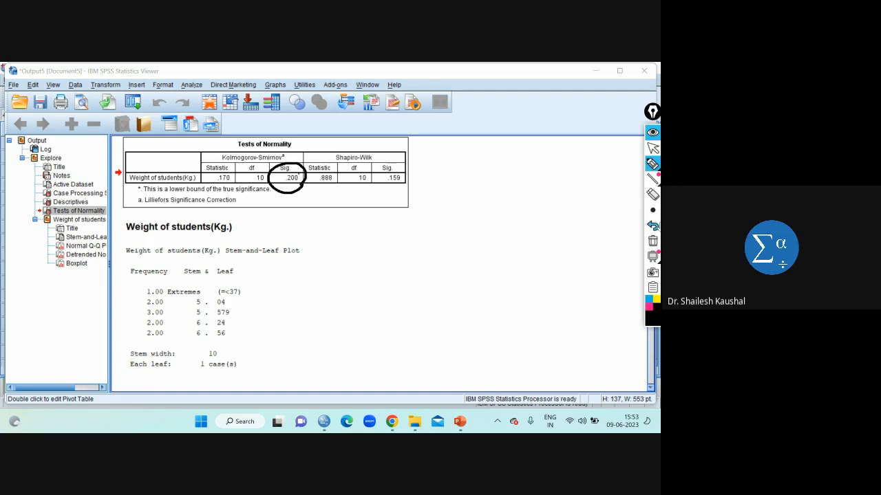
{"action": "left_click", "coordinate": [651, 243]}
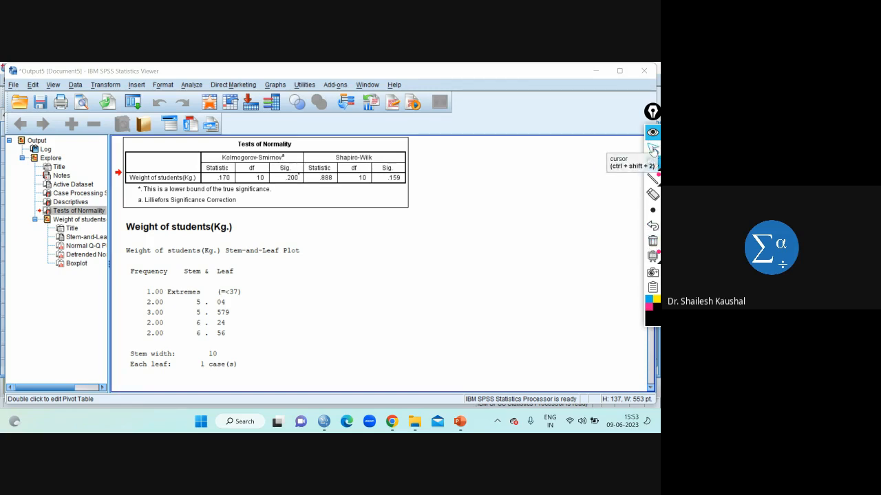
{"action": "left_click", "coordinate": [653, 133]}
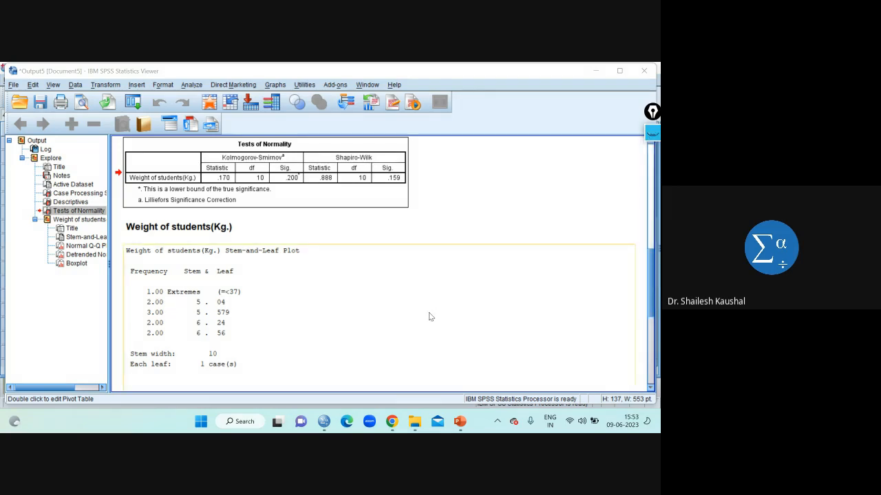
Switch to the 11. One Sample t-test.sav dataset and point out the weight values of the ten students
{"action": "mouse_move", "coordinate": [395, 423]}
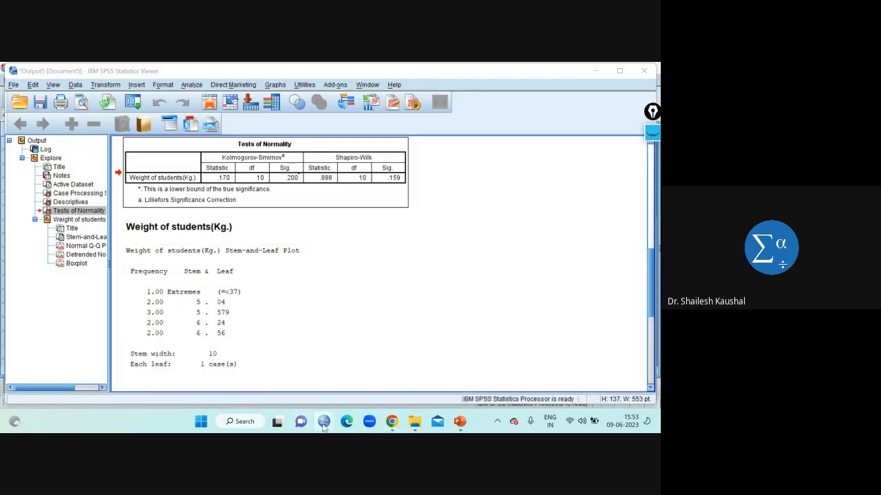
{"action": "mouse_move", "coordinate": [323, 422]}
{"action": "mouse_move", "coordinate": [288, 397]}
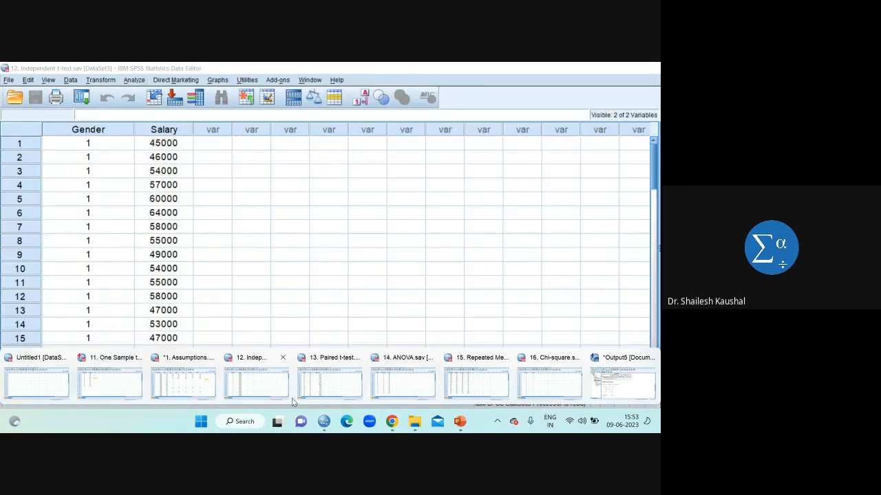
{"action": "mouse_move", "coordinate": [137, 367]}
{"action": "left_click", "coordinate": [114, 385]}
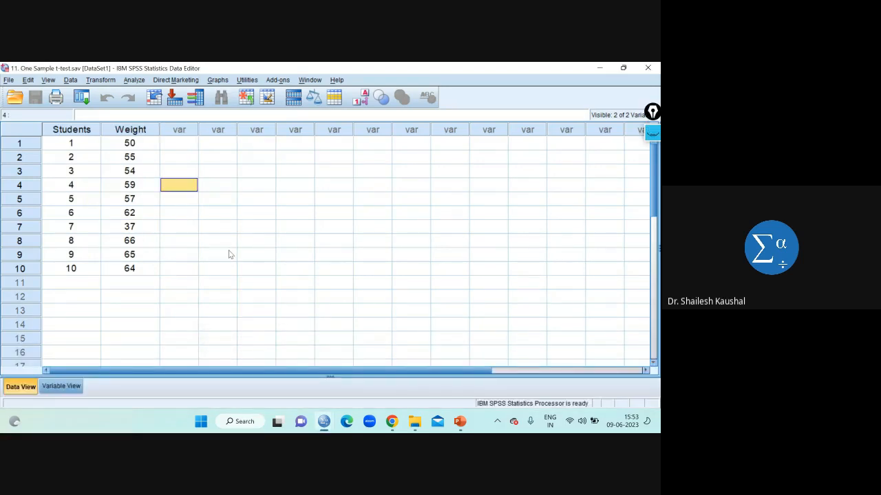
{"action": "left_click", "coordinate": [229, 254]}
{"action": "left_click_drag", "start_coordinate": [146, 143], "coordinate": [138, 265]}
{"action": "left_click", "coordinate": [256, 212]}
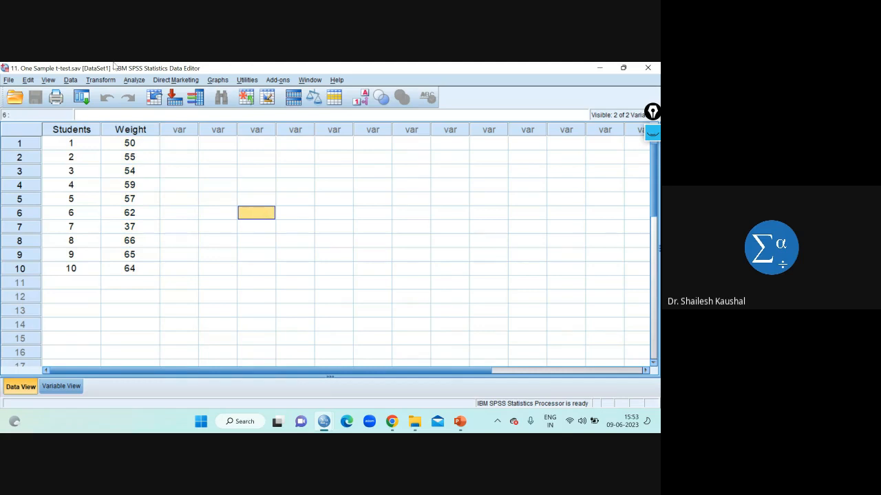
Start a One-Sample T Test with the weight of students as the test variable
{"action": "left_click", "coordinate": [133, 80]}
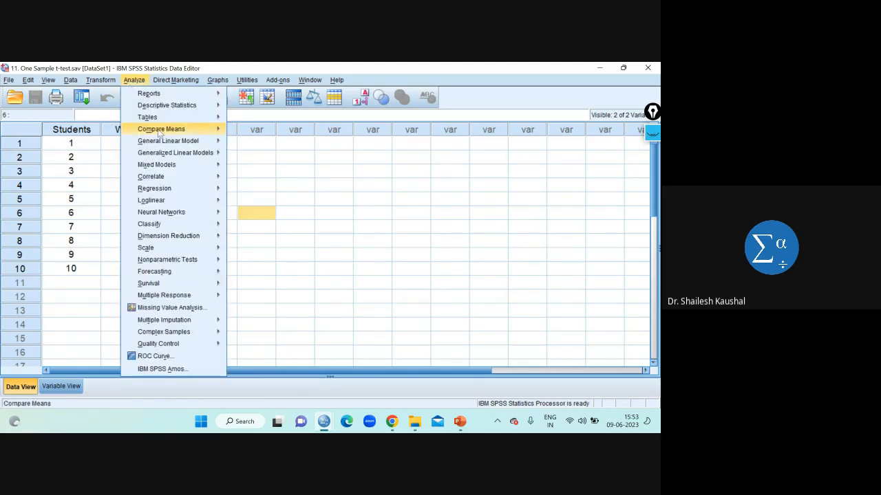
{"action": "mouse_move", "coordinate": [162, 133]}
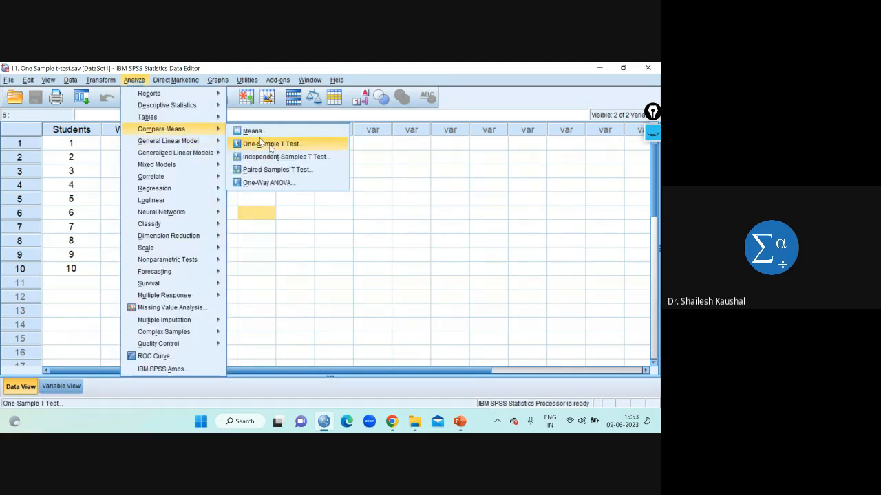
{"action": "left_click", "coordinate": [317, 143]}
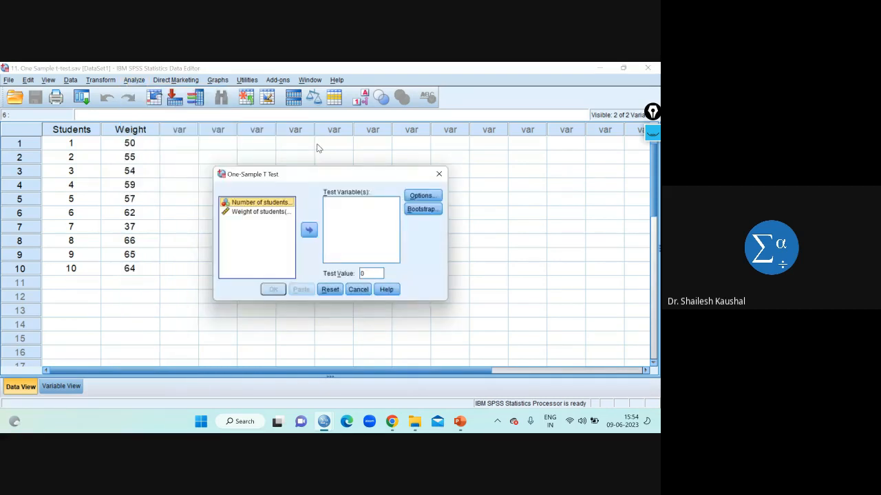
{"action": "left_click", "coordinate": [261, 212]}
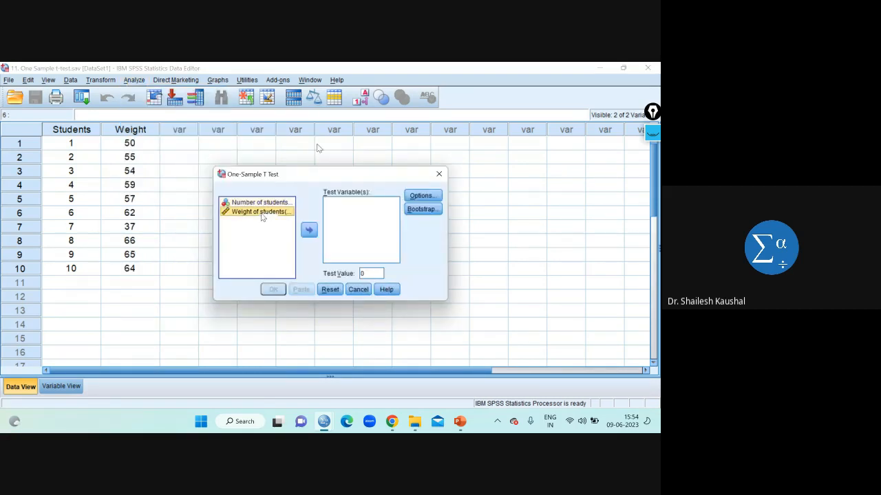
{"action": "left_click", "coordinate": [308, 230]}
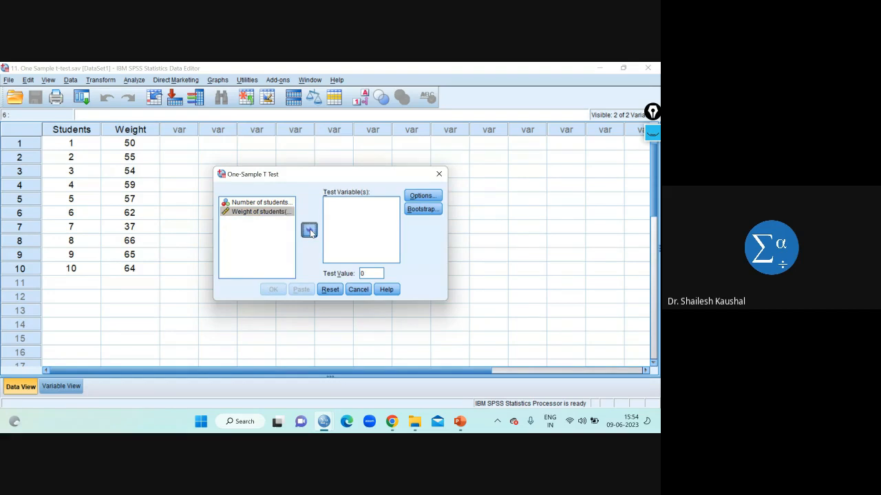
Set the test value to 53 and run the one-sample t-test
{"action": "double_click", "coordinate": [373, 273]}
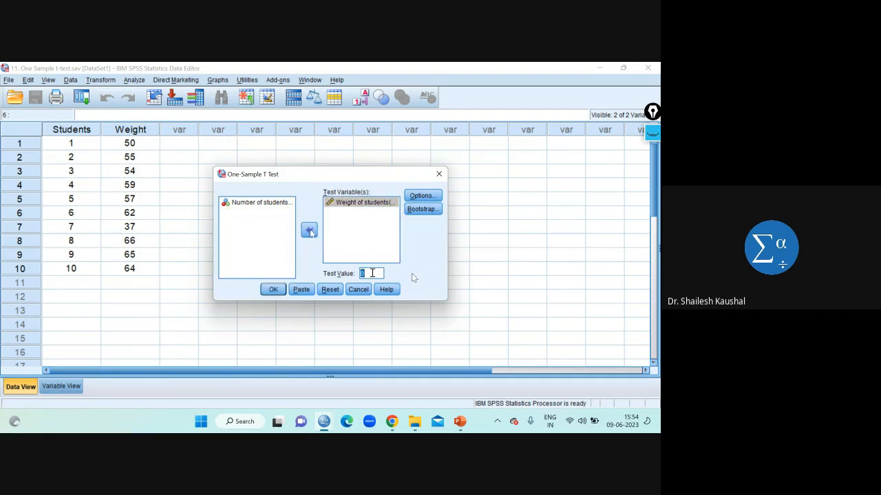
{"action": "type", "text": "53"}
{"action": "double_click", "coordinate": [372, 273]}
{"action": "left_click", "coordinate": [372, 246]}
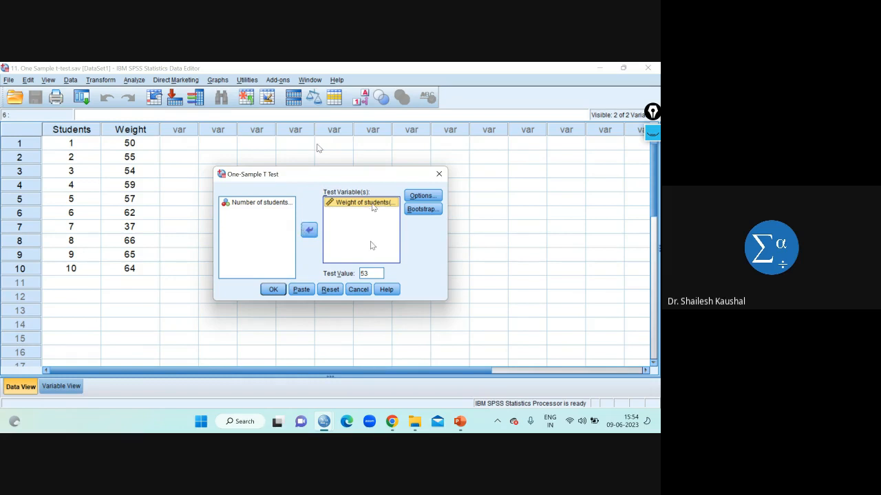
{"action": "key", "text": "Tab"}
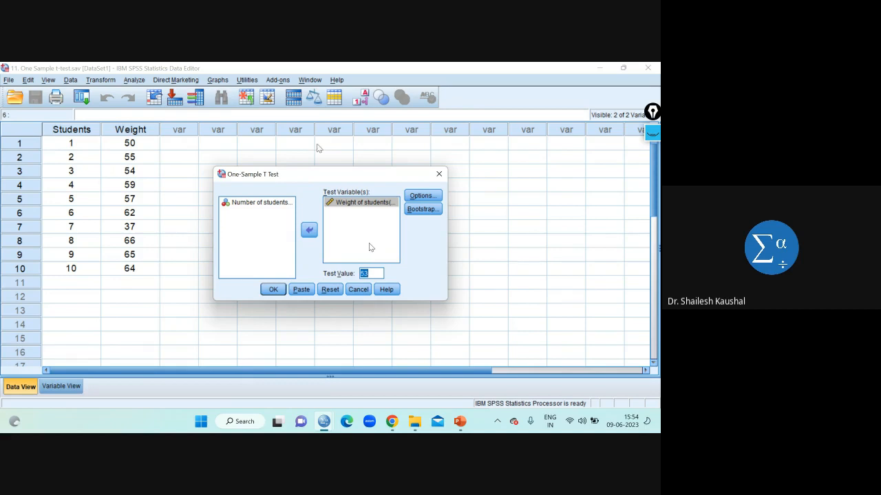
{"action": "left_click", "coordinate": [373, 256]}
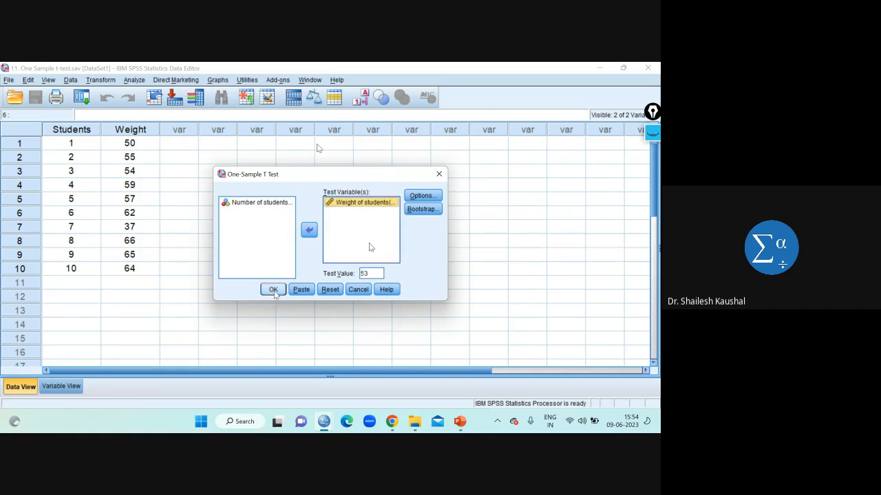
{"action": "left_click", "coordinate": [273, 290]}
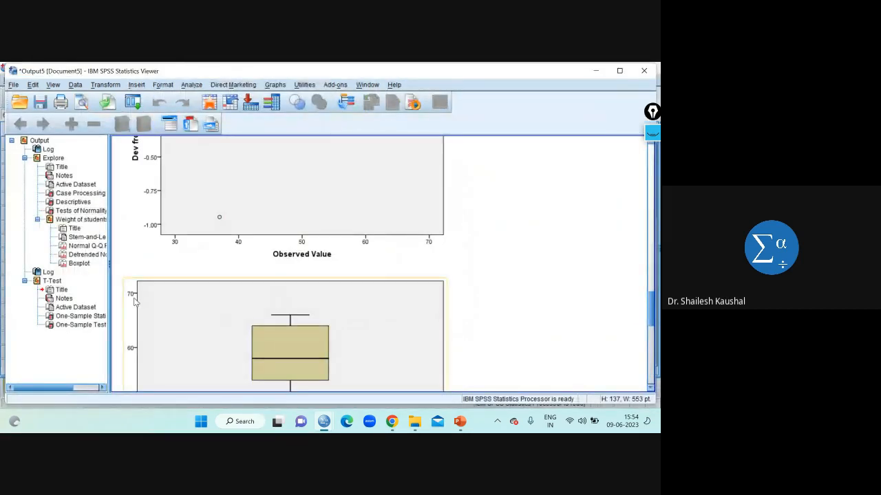
Show the One-Sample Statistics table in the T-Test output and circle the mean weight with the annotation pen
{"action": "left_click", "coordinate": [83, 317]}
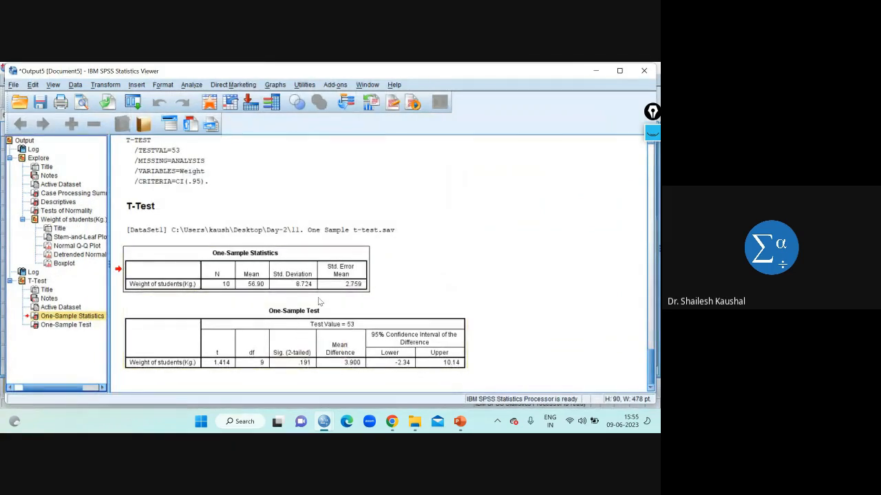
{"action": "left_click", "coordinate": [322, 286]}
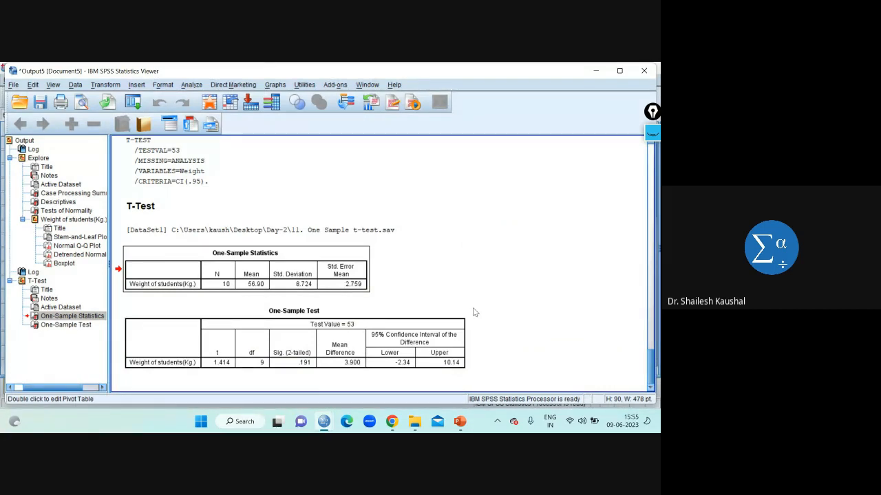
{"action": "left_click", "coordinate": [653, 132]}
{"action": "left_click", "coordinate": [652, 164]}
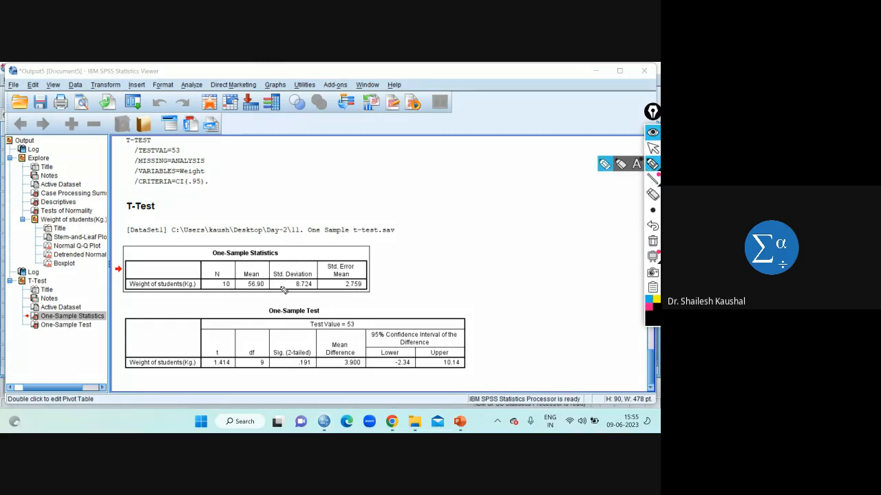
{"action": "mouse_move", "coordinate": [261, 296]}
{"action": "left_mouse_down"}
{"action": "mouse_move", "coordinate": [272, 275]}
{"action": "mouse_move", "coordinate": [259, 297]}
{"action": "left_mouse_up"}
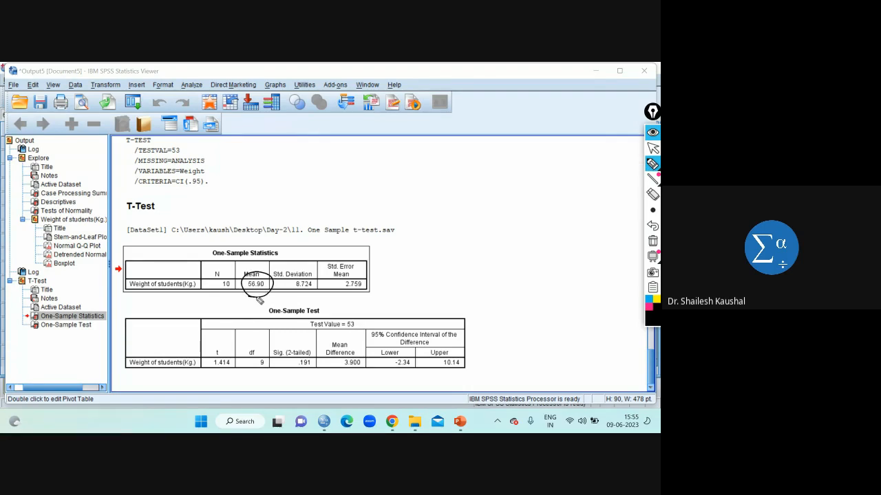
Handwrite μ = 53 kg and x̄ = 56.9 kg beside the T-Test output, with the difference 3.9 K circled next to them
{"action": "mouse_move", "coordinate": [448, 196]}
{"action": "left_mouse_down"}
{"action": "mouse_move", "coordinate": [458, 184]}
{"action": "mouse_move", "coordinate": [466, 198]}
{"action": "mouse_move", "coordinate": [517, 182]}
{"action": "mouse_move", "coordinate": [537, 202]}
{"action": "left_mouse_up"}
{"action": "mouse_move", "coordinate": [454, 214]}
{"action": "left_mouse_down"}
{"action": "mouse_move", "coordinate": [464, 226]}
{"action": "mouse_move", "coordinate": [448, 235]}
{"action": "mouse_move", "coordinate": [467, 212]}
{"action": "mouse_move", "coordinate": [475, 224]}
{"action": "left_mouse_up"}
{"action": "mouse_move", "coordinate": [466, 232]}
{"action": "left_mouse_down"}
{"action": "mouse_move", "coordinate": [494, 227]}
{"action": "mouse_move", "coordinate": [492, 234]}
{"action": "left_mouse_up"}
{"action": "mouse_move", "coordinate": [493, 218]}
{"action": "left_mouse_down"}
{"action": "mouse_move", "coordinate": [528, 238]}
{"action": "mouse_move", "coordinate": [544, 227]}
{"action": "left_mouse_up"}
{"action": "left_click", "coordinate": [520, 228]}
{"action": "mouse_move", "coordinate": [544, 228]}
{"action": "left_mouse_down"}
{"action": "mouse_move", "coordinate": [556, 226]}
{"action": "mouse_move", "coordinate": [558, 235]}
{"action": "left_mouse_up"}
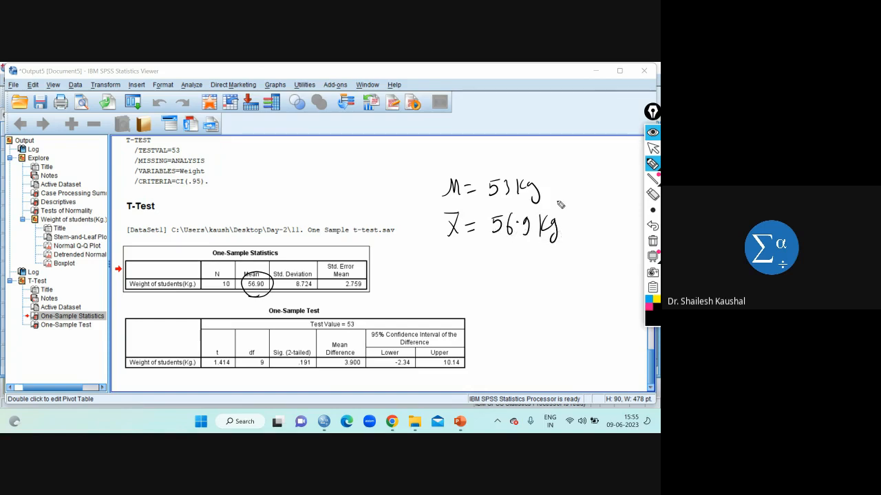
{"action": "mouse_move", "coordinate": [559, 182]}
{"action": "left_mouse_down"}
{"action": "mouse_move", "coordinate": [582, 221]}
{"action": "mouse_move", "coordinate": [601, 210]}
{"action": "mouse_move", "coordinate": [599, 219]}
{"action": "mouse_move", "coordinate": [619, 217]}
{"action": "mouse_move", "coordinate": [584, 184]}
{"action": "mouse_move", "coordinate": [627, 235]}
{"action": "mouse_move", "coordinate": [630, 214]}
{"action": "left_mouse_up"}
{"action": "left_click", "coordinate": [591, 212]}
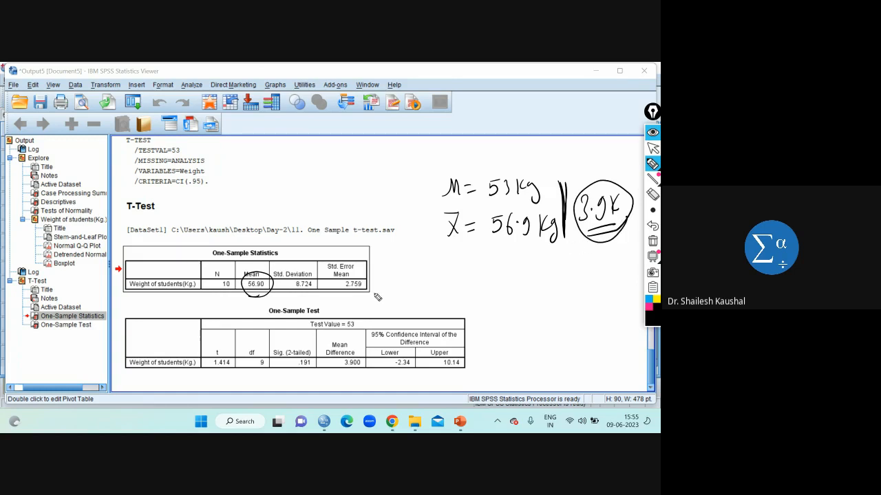
Circle the two-tailed significance in the One-Sample Test table and handwrite p = .191 (19.1%) and p > .05 (5%), underlining the comparison
{"action": "mouse_move", "coordinate": [315, 343]}
{"action": "left_mouse_down"}
{"action": "mouse_move", "coordinate": [276, 348]}
{"action": "mouse_move", "coordinate": [288, 379]}
{"action": "mouse_move", "coordinate": [316, 351]}
{"action": "mouse_move", "coordinate": [309, 342]}
{"action": "left_mouse_up"}
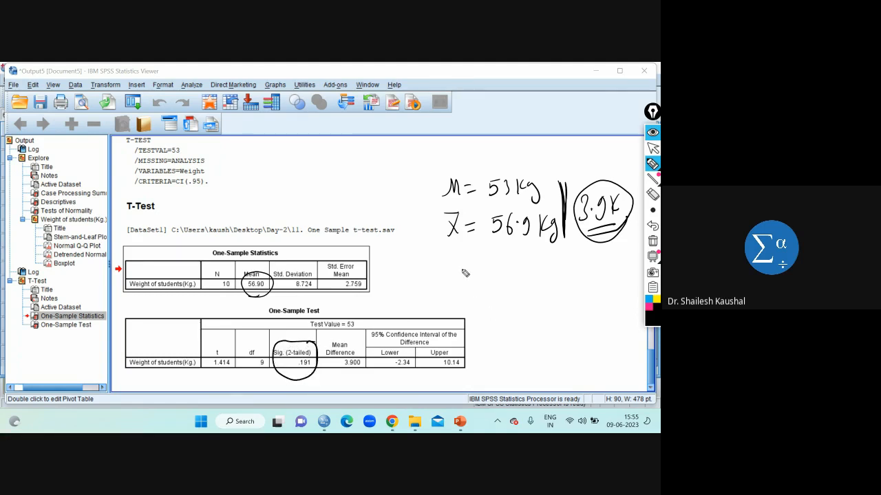
{"action": "mouse_move", "coordinate": [464, 271]}
{"action": "left_mouse_down"}
{"action": "mouse_move", "coordinate": [516, 292]}
{"action": "mouse_move", "coordinate": [564, 287]}
{"action": "left_mouse_up"}
{"action": "mouse_move", "coordinate": [500, 313]}
{"action": "left_mouse_down"}
{"action": "mouse_move", "coordinate": [500, 340]}
{"action": "mouse_move", "coordinate": [507, 329]}
{"action": "mouse_move", "coordinate": [521, 335]}
{"action": "left_mouse_up"}
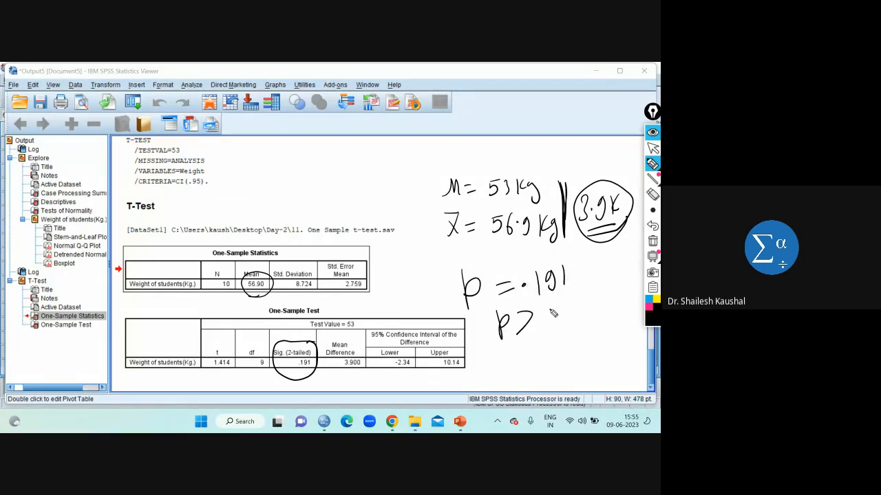
{"action": "mouse_move", "coordinate": [549, 309]}
{"action": "left_mouse_down"}
{"action": "mouse_move", "coordinate": [564, 309]}
{"action": "mouse_move", "coordinate": [572, 325]}
{"action": "left_mouse_up"}
{"action": "mouse_move", "coordinate": [580, 259]}
{"action": "left_mouse_down"}
{"action": "mouse_move", "coordinate": [582, 292]}
{"action": "mouse_move", "coordinate": [634, 280]}
{"action": "left_mouse_up"}
{"action": "mouse_move", "coordinate": [593, 300]}
{"action": "left_mouse_down"}
{"action": "mouse_move", "coordinate": [591, 321]}
{"action": "mouse_move", "coordinate": [612, 317]}
{"action": "left_mouse_up"}
{"action": "left_click_drag", "start_coordinate": [624, 304], "coordinate": [626, 318]}
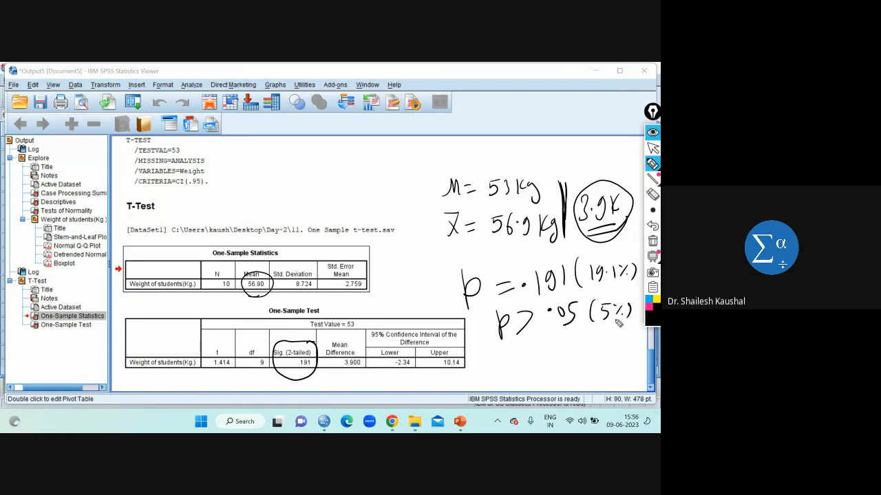
{"action": "left_click_drag", "start_coordinate": [510, 350], "coordinate": [605, 338]}
{"action": "left_click_drag", "start_coordinate": [523, 359], "coordinate": [584, 345]}
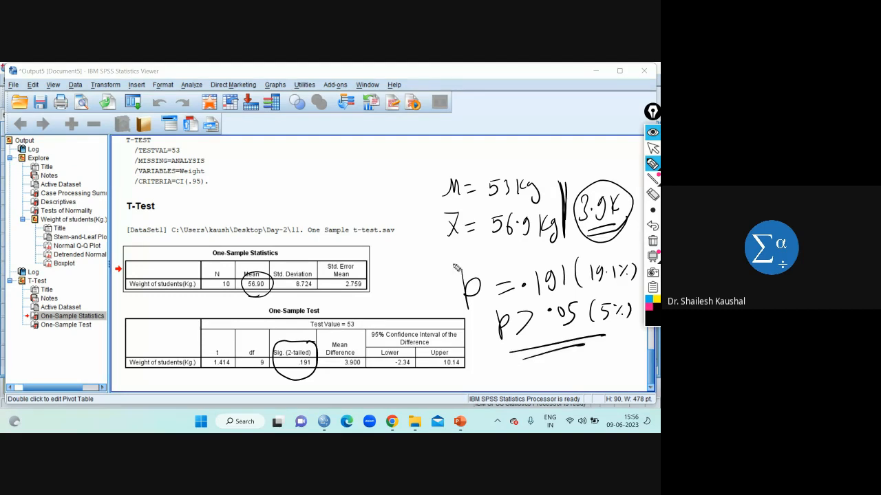
Handwrite an underlined "No Significan" note, underline the 3.9, 53 and 56.9 figures, and add 70k below the sample mean
{"action": "mouse_move", "coordinate": [339, 194]}
{"action": "left_mouse_down"}
{"action": "mouse_move", "coordinate": [385, 172]}
{"action": "mouse_move", "coordinate": [382, 194]}
{"action": "mouse_move", "coordinate": [405, 192]}
{"action": "mouse_move", "coordinate": [431, 172]}
{"action": "mouse_move", "coordinate": [452, 174]}
{"action": "mouse_move", "coordinate": [373, 200]}
{"action": "mouse_move", "coordinate": [418, 195]}
{"action": "left_mouse_up"}
{"action": "mouse_move", "coordinate": [619, 239]}
{"action": "left_mouse_down"}
{"action": "mouse_move", "coordinate": [581, 245]}
{"action": "mouse_move", "coordinate": [603, 241]}
{"action": "left_mouse_up"}
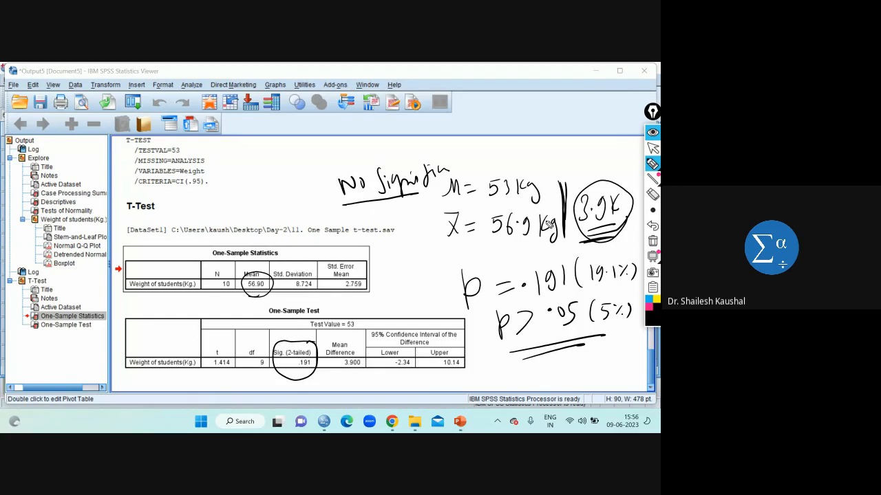
{"action": "mouse_move", "coordinate": [491, 200]}
{"action": "left_mouse_down"}
{"action": "mouse_move", "coordinate": [520, 199]}
{"action": "mouse_move", "coordinate": [487, 204]}
{"action": "mouse_move", "coordinate": [512, 201]}
{"action": "left_mouse_up"}
{"action": "mouse_move", "coordinate": [467, 245]}
{"action": "left_mouse_down"}
{"action": "mouse_move", "coordinate": [482, 256]}
{"action": "mouse_move", "coordinate": [510, 247]}
{"action": "mouse_move", "coordinate": [487, 268]}
{"action": "left_mouse_up"}
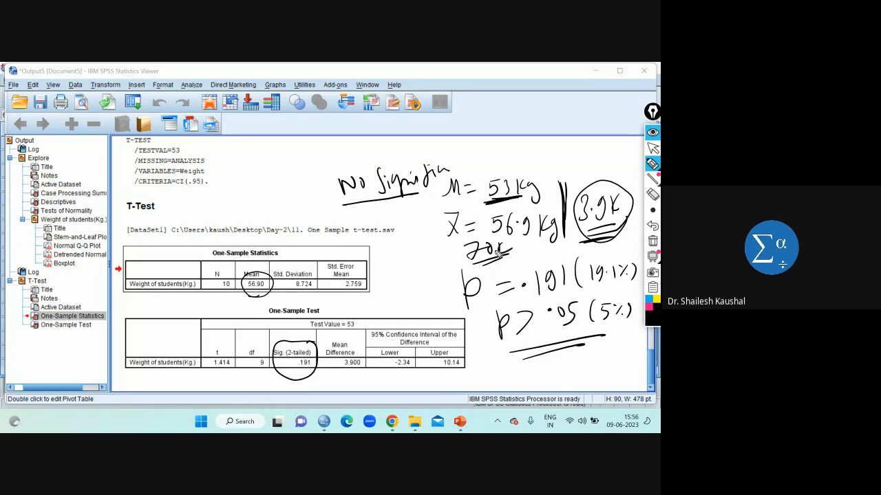
{"action": "mouse_move", "coordinate": [494, 238]}
{"action": "left_mouse_down"}
{"action": "mouse_move", "coordinate": [535, 238]}
{"action": "mouse_move", "coordinate": [524, 239]}
{"action": "left_mouse_up"}
Clear all pen annotations, switch to the PowerPoint presentation and go to the "Reporting the result" slide
{"action": "left_click", "coordinate": [652, 242]}
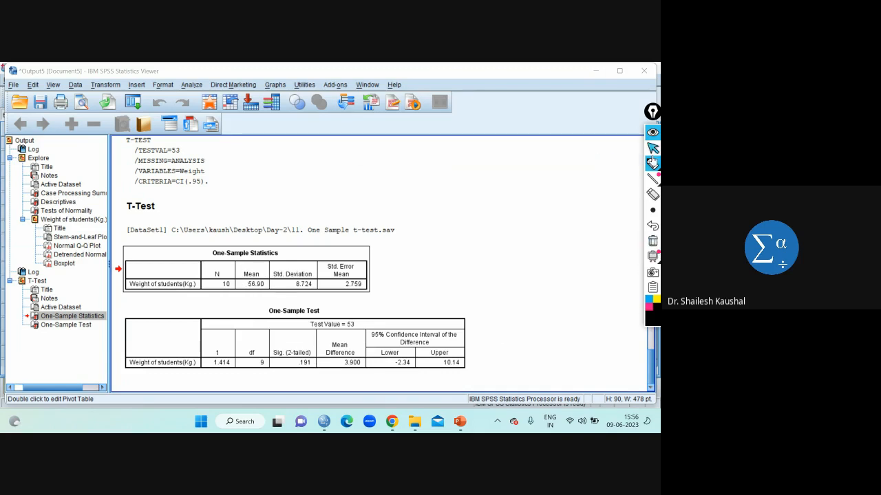
{"action": "left_click", "coordinate": [460, 421]}
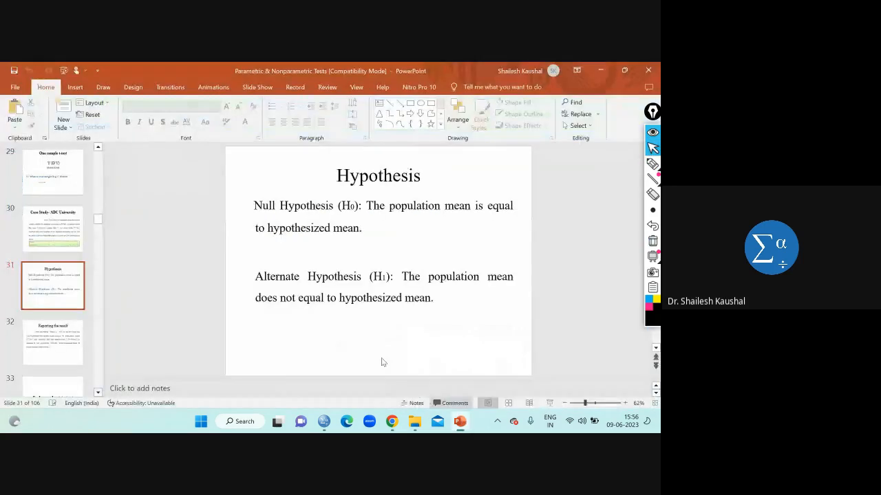
{"action": "left_click", "coordinate": [52, 330]}
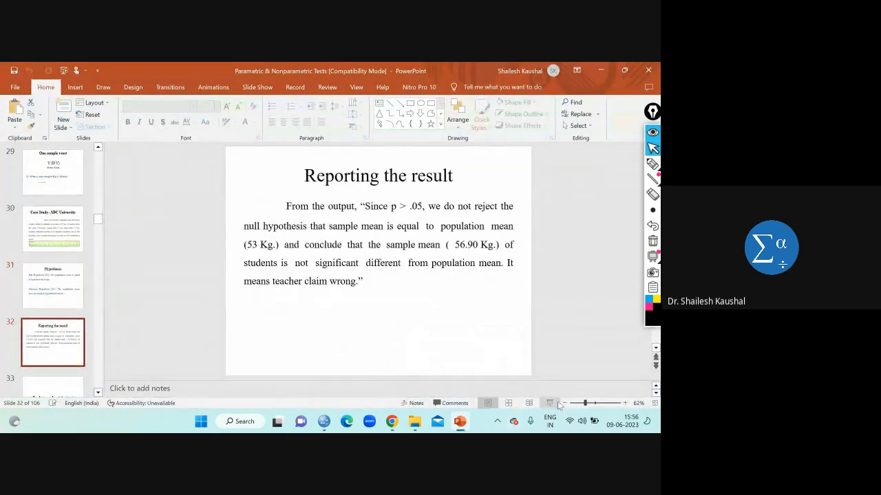
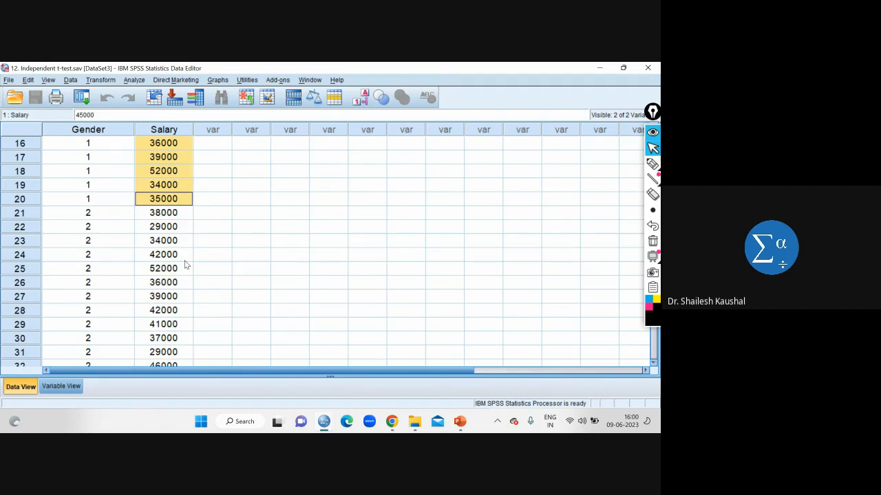
Collapse the floating annotation toolbar and move it clear of the data sheet's vertical scroll bar
{"action": "scroll", "coordinate": [180, 222], "scroll_direction": "down", "scroll_amount": 2}
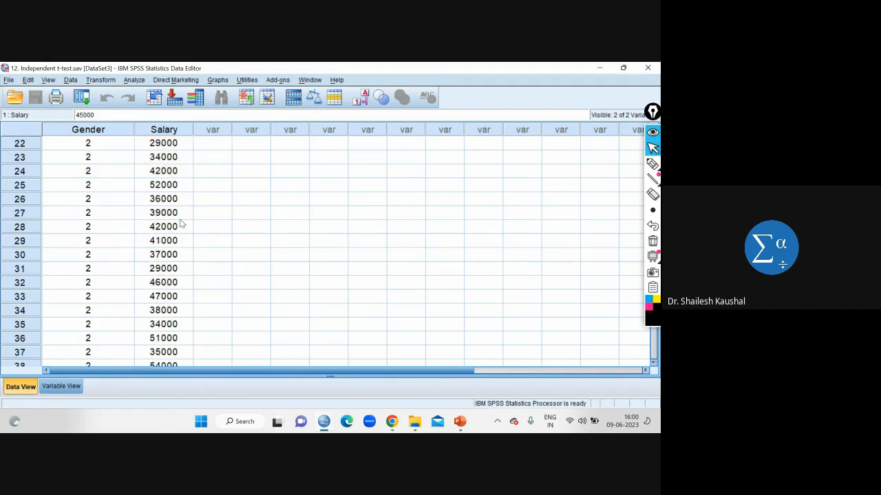
{"action": "left_click", "coordinate": [652, 133]}
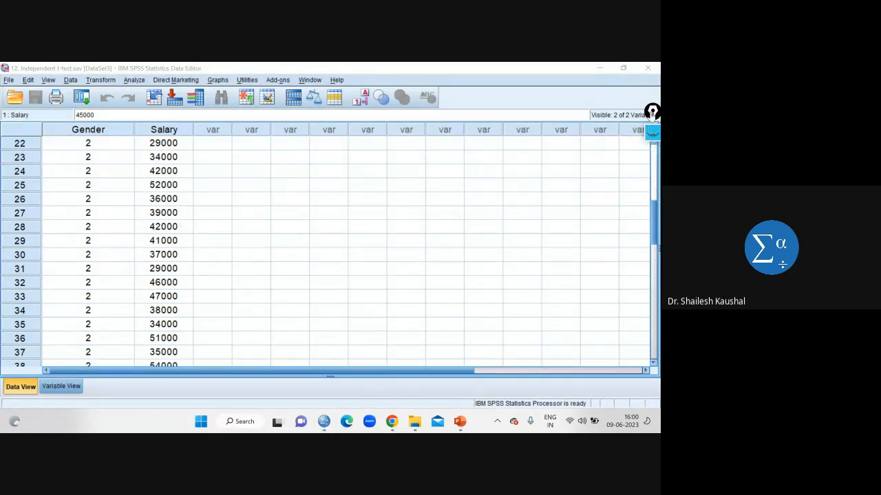
{"action": "left_click_drag", "start_coordinate": [651, 115], "coordinate": [609, 123]}
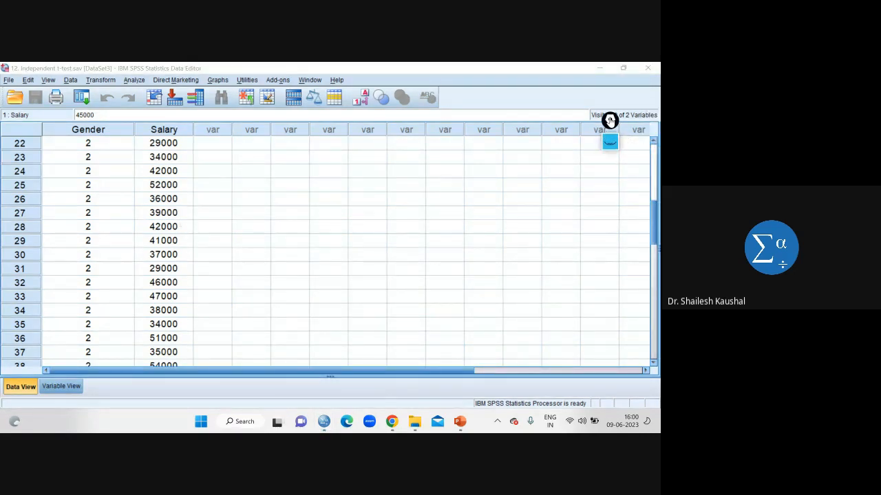
{"action": "left_click", "coordinate": [653, 143]}
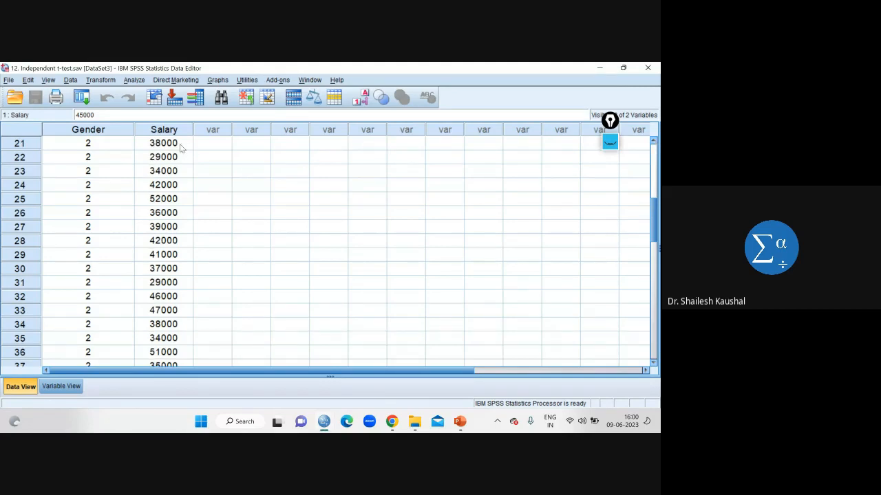
Highlight the Salary values of the Gender 2 cases, starting from row 21
{"action": "left_click_drag", "start_coordinate": [181, 147], "coordinate": [160, 274]}
{"action": "key", "text": "shift+Down"}
{"action": "key", "text": "shift+Down"}
{"action": "key", "text": "shift+Down"}
{"action": "key", "text": "shift+Down"}
{"action": "key", "text": "shift+Down"}
{"action": "key", "text": "shift+Down"}
{"action": "key", "text": "shift+Down"}
{"action": "key", "text": "shift+Down"}
{"action": "key", "text": "shift+Down"}
{"action": "key", "text": "shift+Down"}
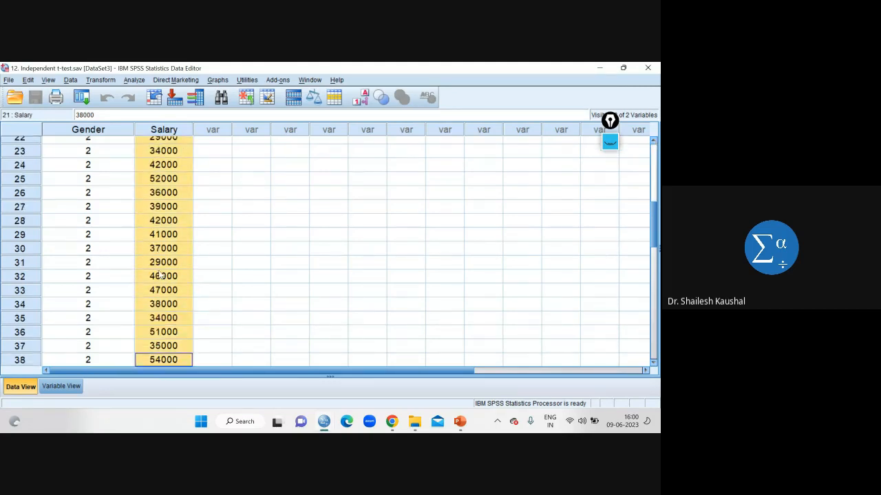
Extend the Salary highlight upward over the Gender 1 cases to row 1, and clear the highlight by selecting an empty cell
{"action": "key", "text": "shift+Up"}
{"action": "key", "text": "shift+Up"}
{"action": "key", "text": "shift+Up"}
{"action": "key", "text": "shift+Up"}
{"action": "key", "text": "shift+Up"}
{"action": "key", "text": "shift+Up"}
{"action": "key", "text": "shift+Up"}
{"action": "key", "text": "shift+Up"}
{"action": "key", "text": "shift+Up"}
{"action": "key", "text": "shift+Up"}
{"action": "key", "text": "shift+Up"}
{"action": "key", "text": "shift+Up"}
{"action": "key", "text": "shift+Up"}
{"action": "key", "text": "shift+Up"}
{"action": "key", "text": "shift+Up"}
{"action": "key", "text": "shift+Up"}
{"action": "key", "text": "shift+Up"}
{"action": "key", "text": "shift+Up"}
{"action": "key", "text": "shift+Up"}
{"action": "key", "text": "shift+Up"}
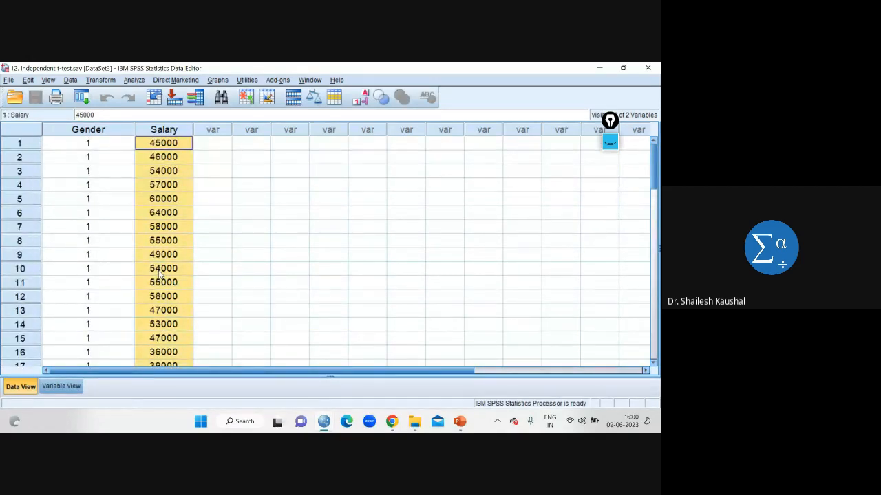
{"action": "left_click", "coordinate": [279, 257]}
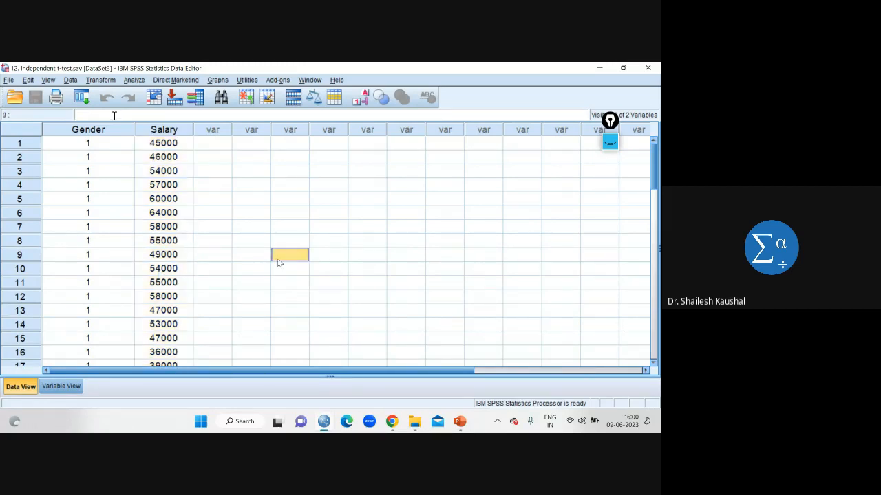
Show value labels instead of codes in the Gender column and review all the cases
{"action": "left_click", "coordinate": [358, 101]}
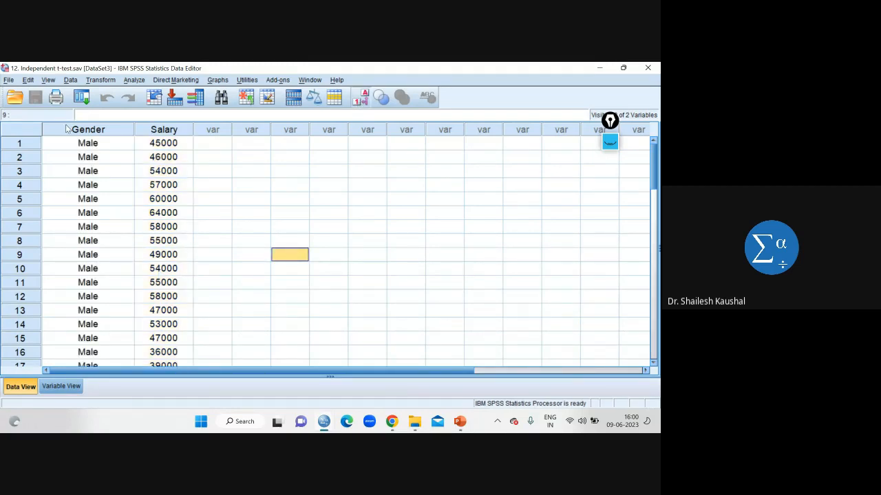
{"action": "scroll", "coordinate": [237, 262], "scroll_direction": "down", "scroll_amount": 5}
{"action": "scroll", "coordinate": [237, 262], "scroll_direction": "down", "scroll_amount": 5}
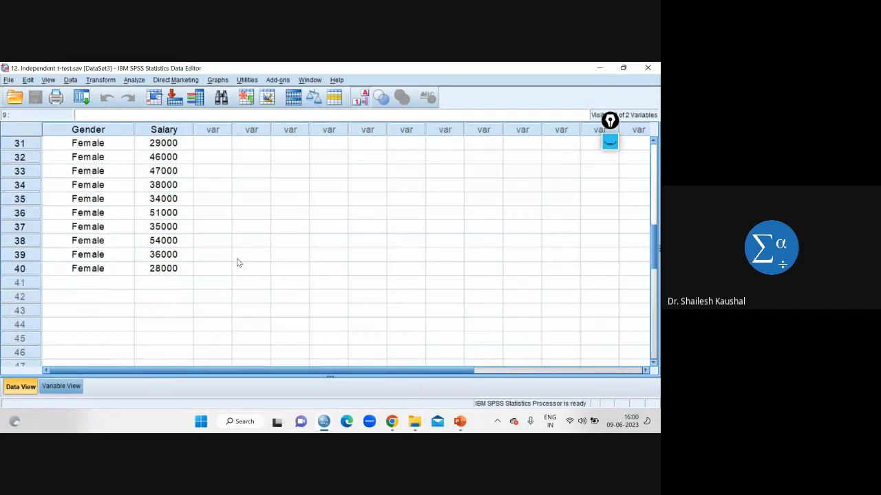
{"action": "scroll", "coordinate": [237, 263], "scroll_direction": "up", "scroll_amount": 10}
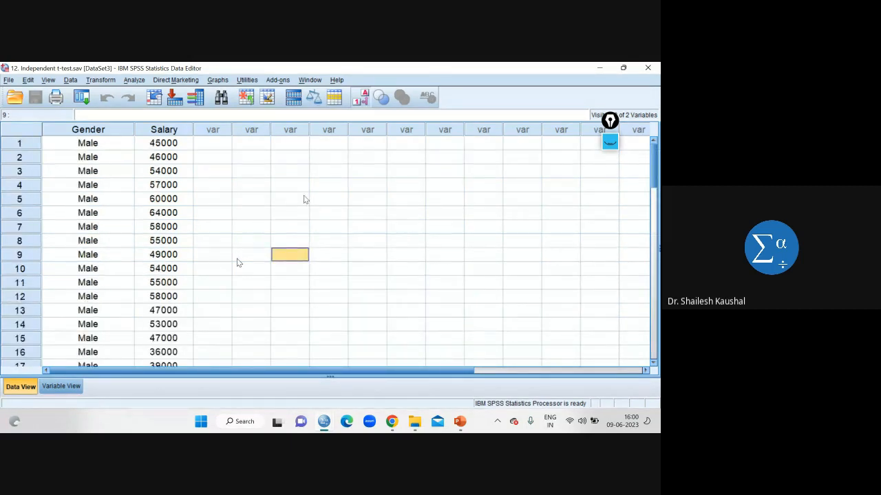
Set up an Explore analysis with gender as the factor and Salary of teachers as the dependent variable
{"action": "left_click", "coordinate": [133, 80]}
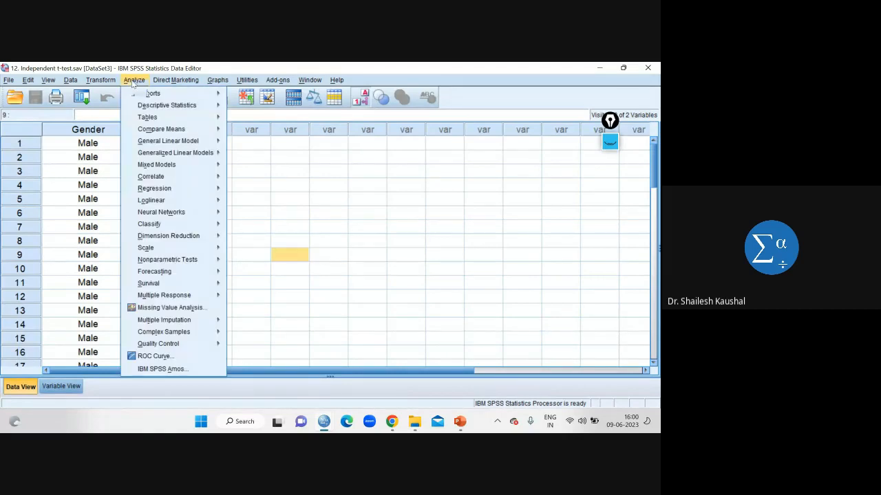
{"action": "mouse_move", "coordinate": [158, 93]}
{"action": "mouse_move", "coordinate": [179, 106]}
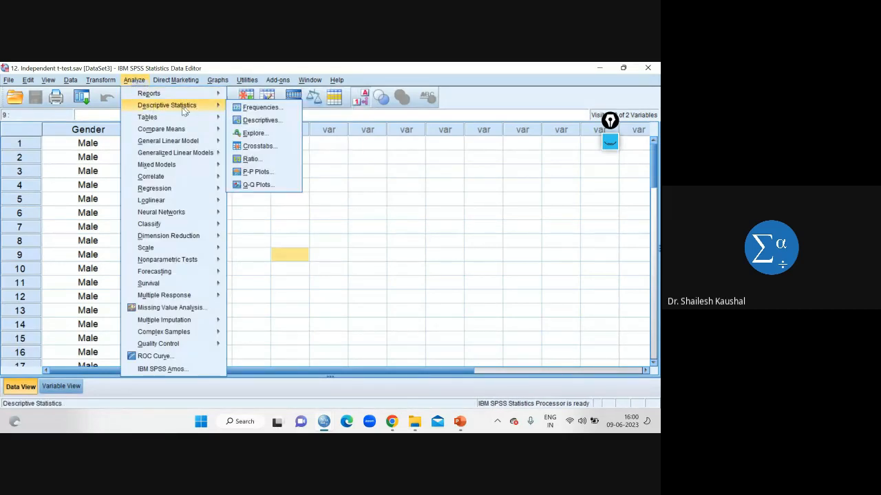
{"action": "left_click", "coordinate": [275, 134]}
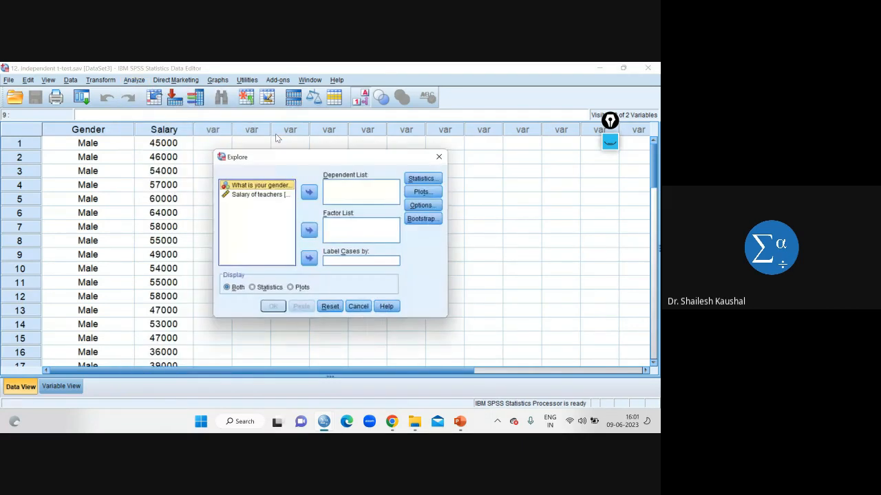
{"action": "left_click", "coordinate": [309, 230]}
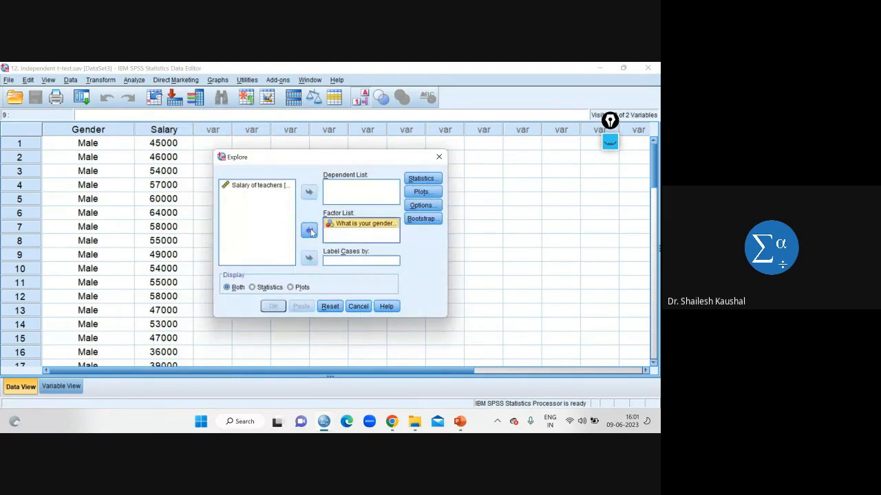
{"action": "left_click", "coordinate": [259, 187]}
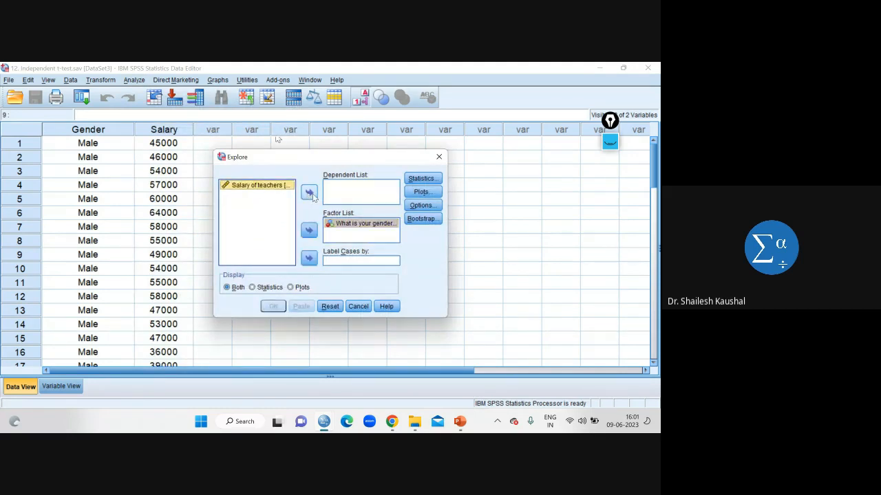
{"action": "left_click", "coordinate": [309, 193]}
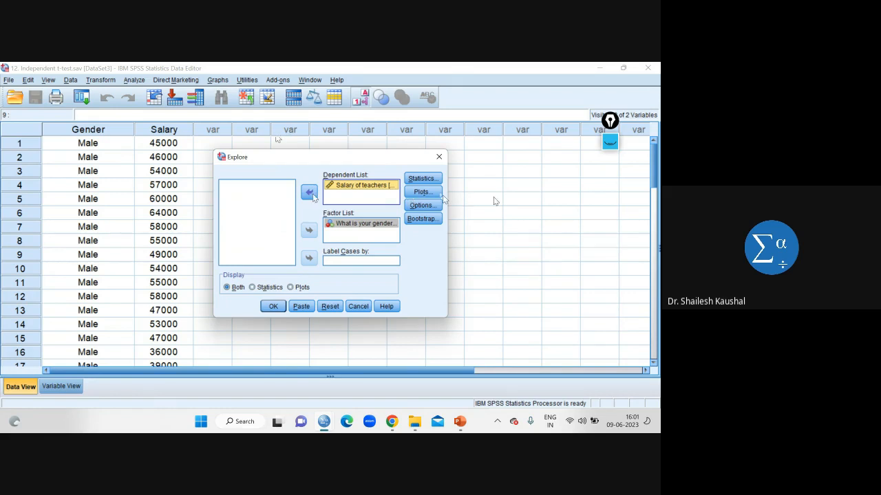
Add normality plots with tests and the untransformed Levene test to the Explore plots, and run the analysis
{"action": "left_click", "coordinate": [422, 192]}
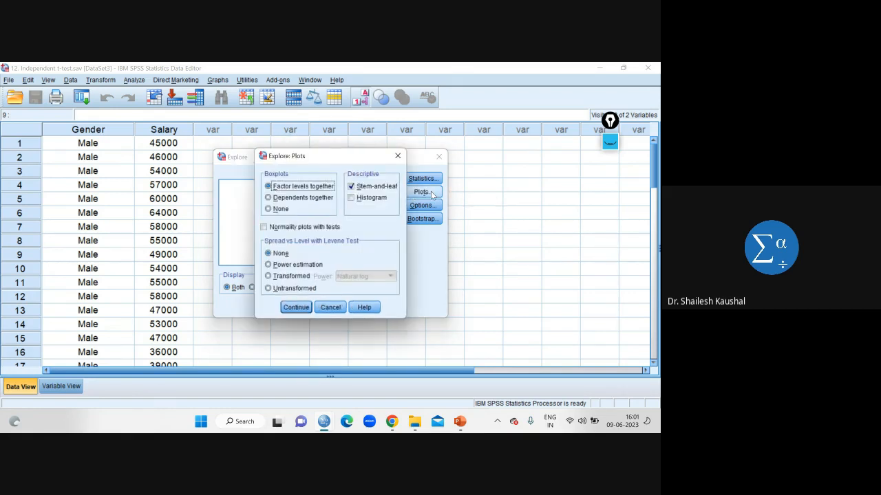
{"action": "left_click", "coordinate": [264, 228]}
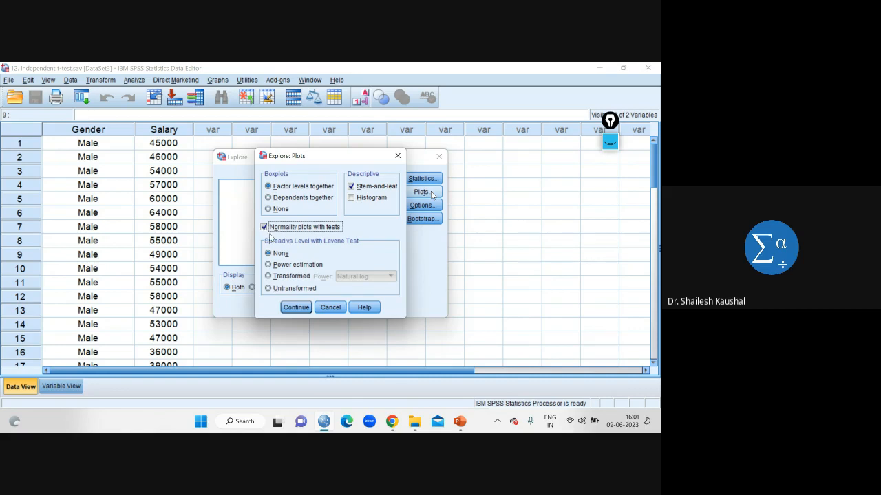
{"action": "left_click", "coordinate": [267, 289]}
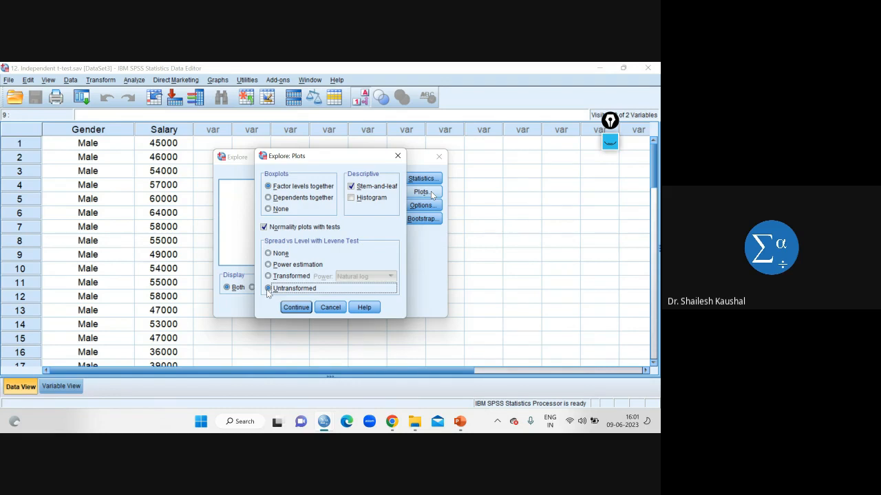
{"action": "left_click", "coordinate": [295, 308]}
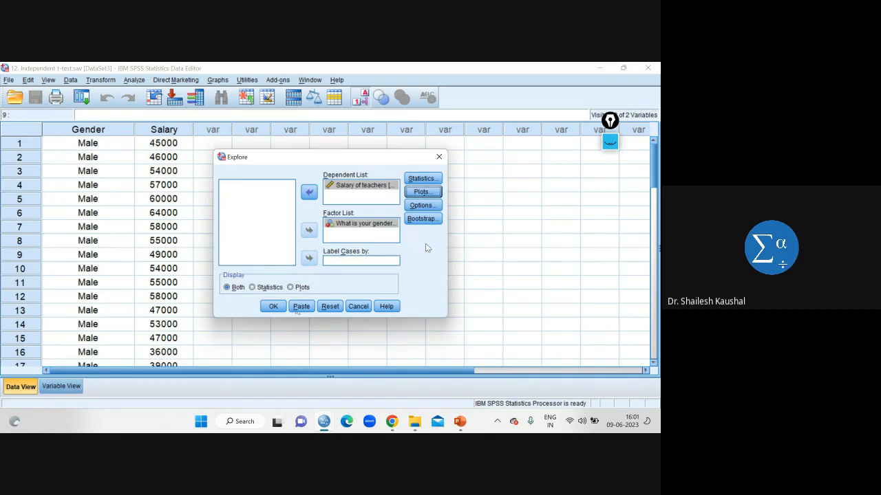
{"action": "left_click", "coordinate": [275, 307]}
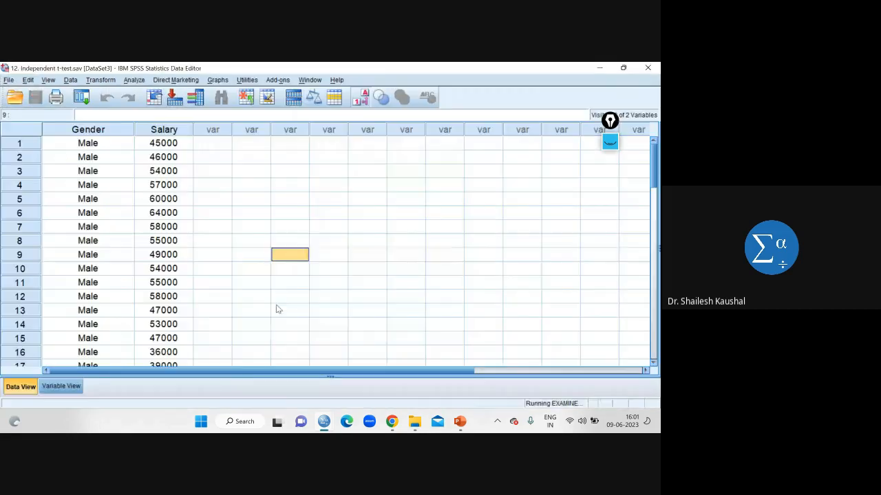
Switch to the Output5 viewer and examine the Tests of Normality and Test of Homogeneity of Variance tables
{"action": "mouse_move", "coordinate": [392, 427]}
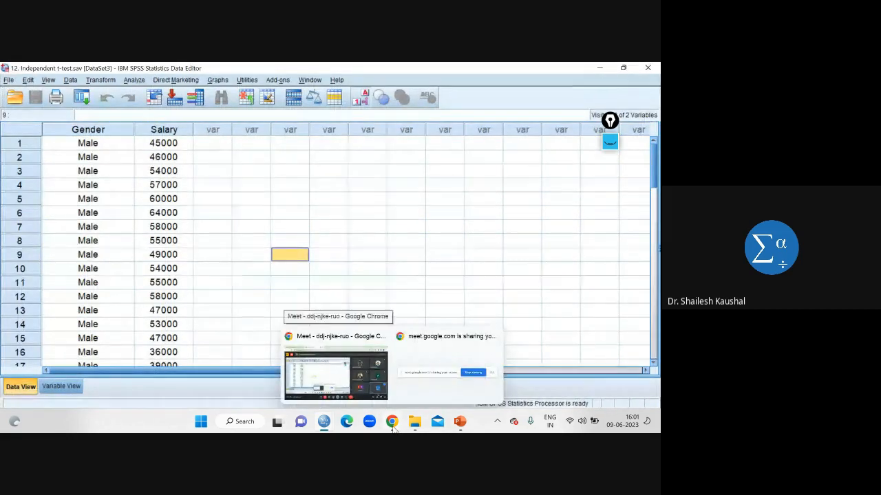
{"action": "mouse_move", "coordinate": [324, 423]}
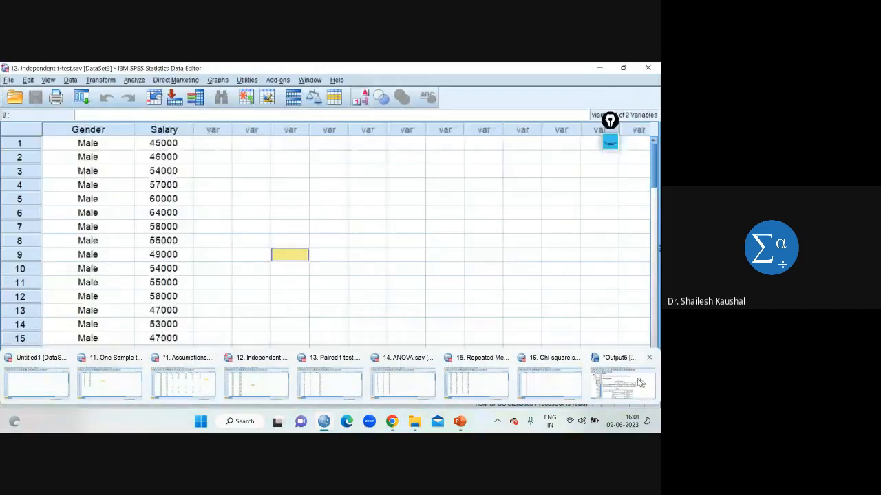
{"action": "left_click", "coordinate": [627, 391]}
{"action": "scroll", "coordinate": [385, 296], "scroll_direction": "down", "scroll_amount": 10}
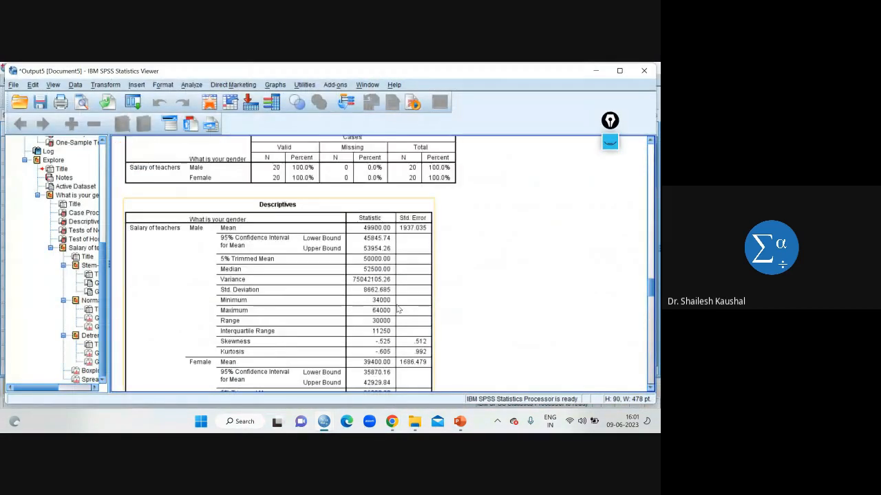
{"action": "scroll", "coordinate": [398, 307], "scroll_direction": "down", "scroll_amount": 3}
{"action": "scroll", "coordinate": [397, 309], "scroll_direction": "up", "scroll_amount": 1}
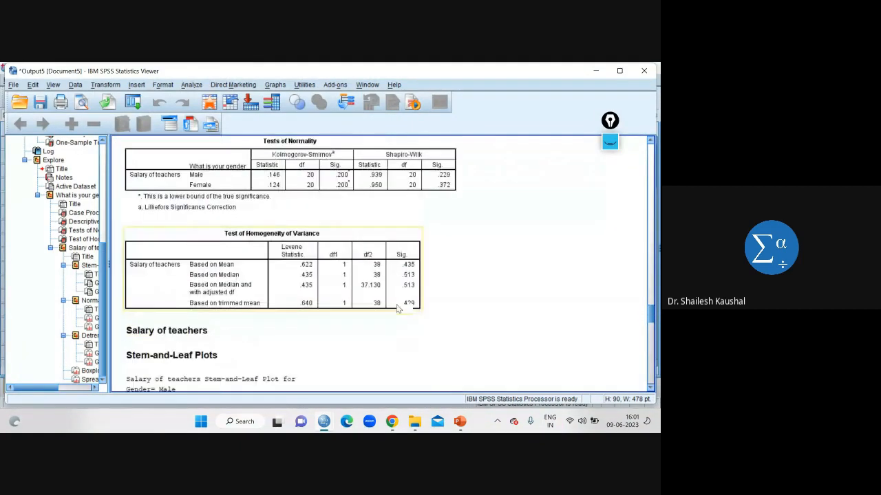
With the annotation pen, tick the Kolmogorov-Smirnov and mean-based Levene significances and handwrite "Normal" and "Homogeneous" beside the tables
{"action": "left_click", "coordinate": [610, 142]}
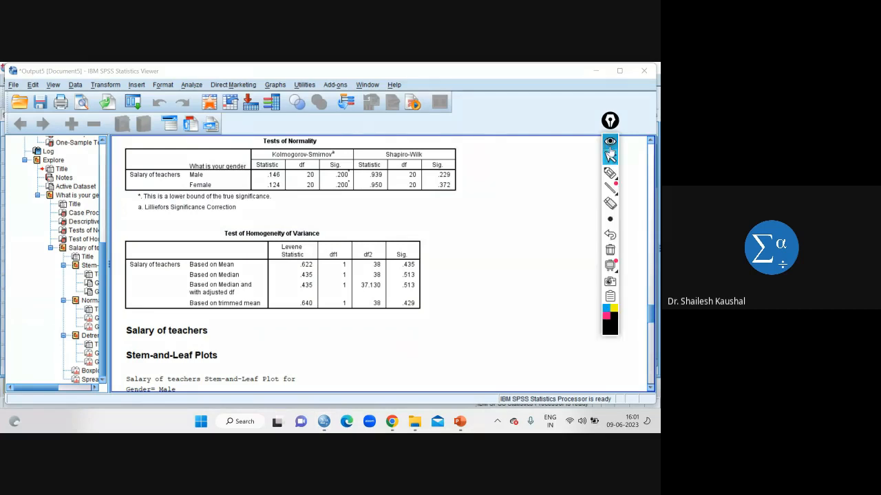
{"action": "left_click", "coordinate": [610, 173]}
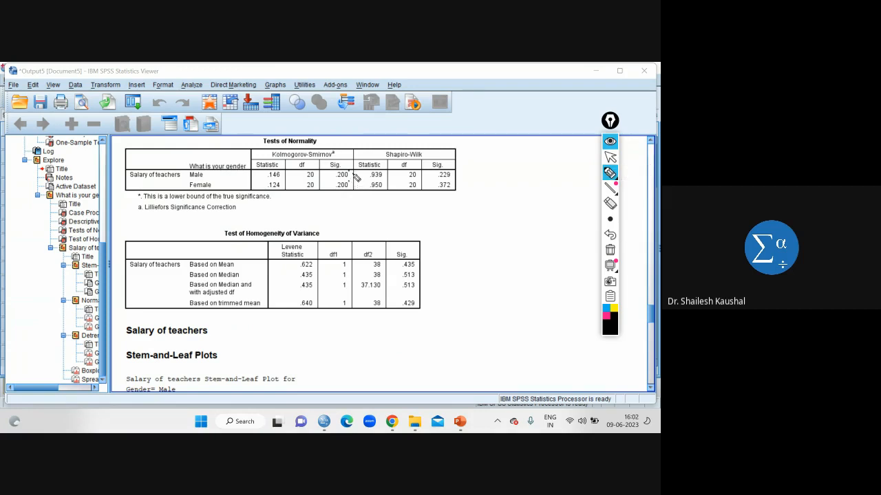
{"action": "mouse_move", "coordinate": [352, 174]}
{"action": "left_mouse_down"}
{"action": "mouse_move", "coordinate": [365, 169]}
{"action": "mouse_move", "coordinate": [364, 180]}
{"action": "left_mouse_up"}
{"action": "left_click_drag", "start_coordinate": [419, 265], "coordinate": [432, 260]}
{"action": "mouse_move", "coordinate": [486, 181]}
{"action": "left_mouse_down"}
{"action": "mouse_move", "coordinate": [515, 183]}
{"action": "mouse_move", "coordinate": [534, 166]}
{"action": "left_mouse_up"}
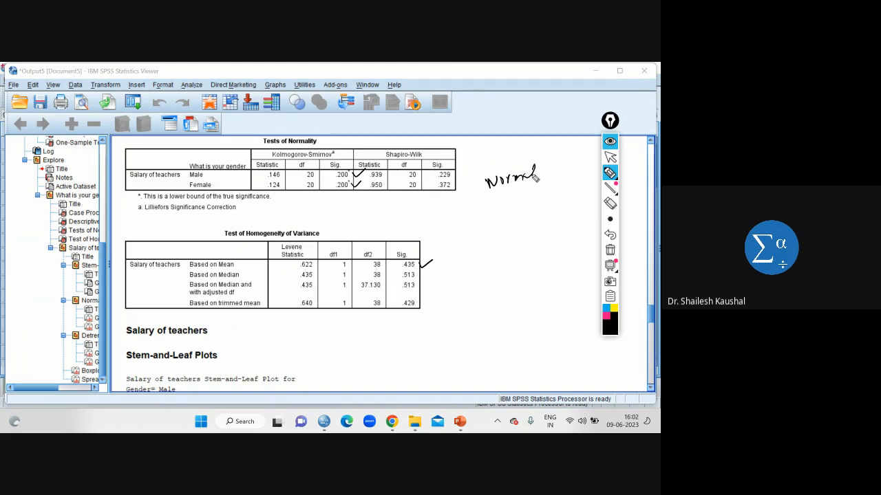
{"action": "mouse_move", "coordinate": [448, 254]}
{"action": "left_mouse_down"}
{"action": "mouse_move", "coordinate": [448, 267]}
{"action": "mouse_move", "coordinate": [544, 245]}
{"action": "left_mouse_up"}
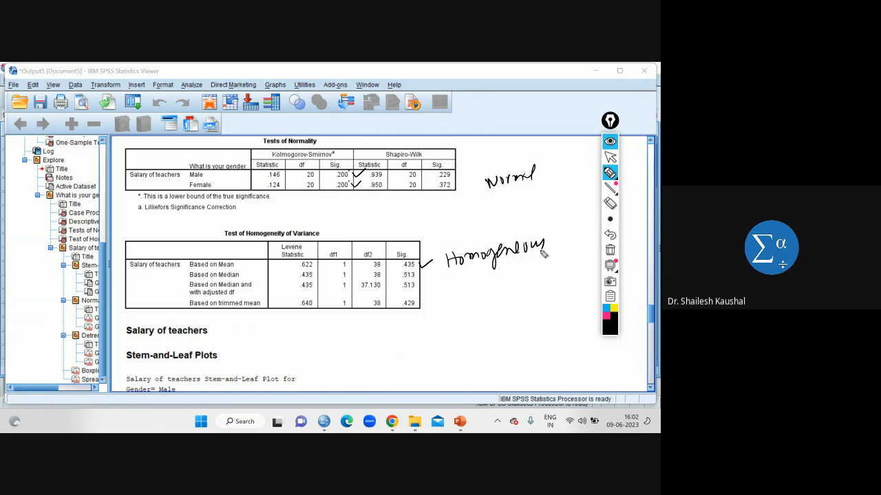
Clear all pen annotations from the output and collapse the annotation toolbar
{"action": "left_click", "coordinate": [610, 250]}
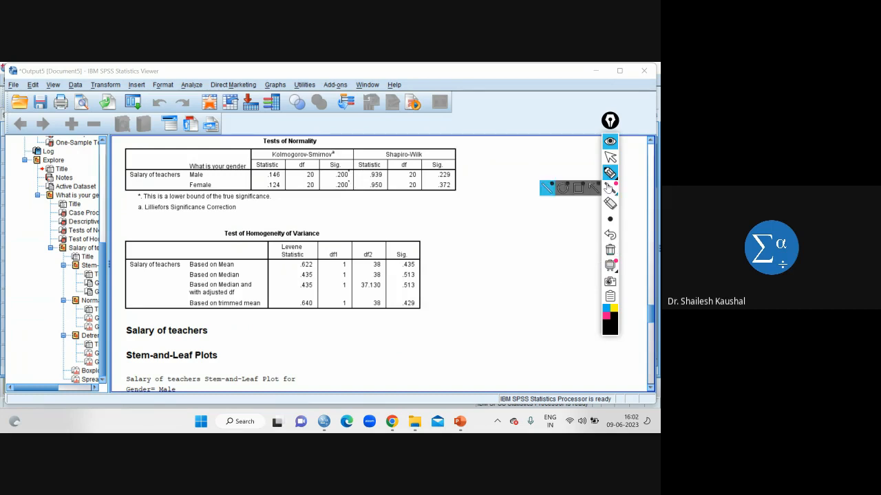
{"action": "left_click", "coordinate": [610, 157]}
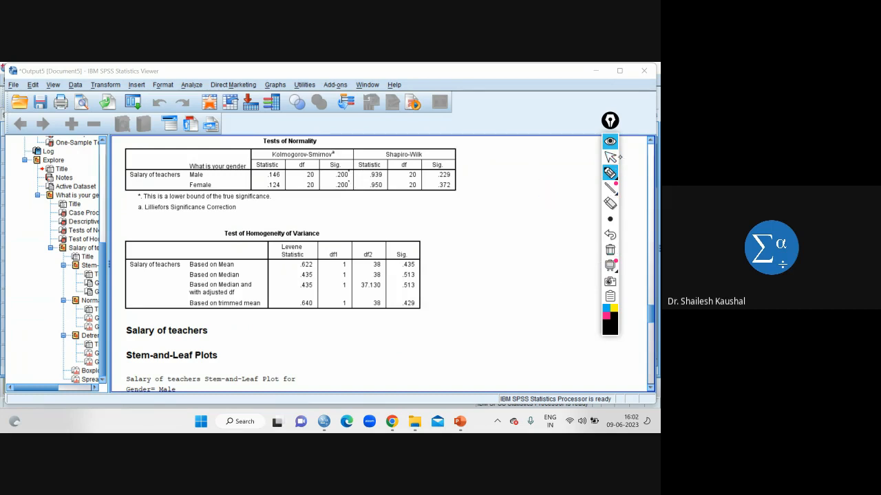
{"action": "left_click", "coordinate": [609, 141]}
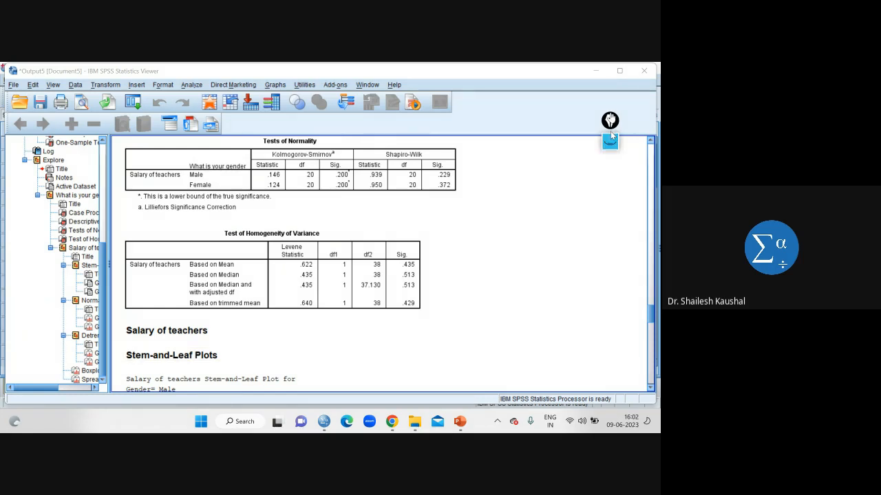
Return to the 12. Independent t-test.sav data window and select an empty cell in row 7
{"action": "left_click", "coordinate": [324, 422]}
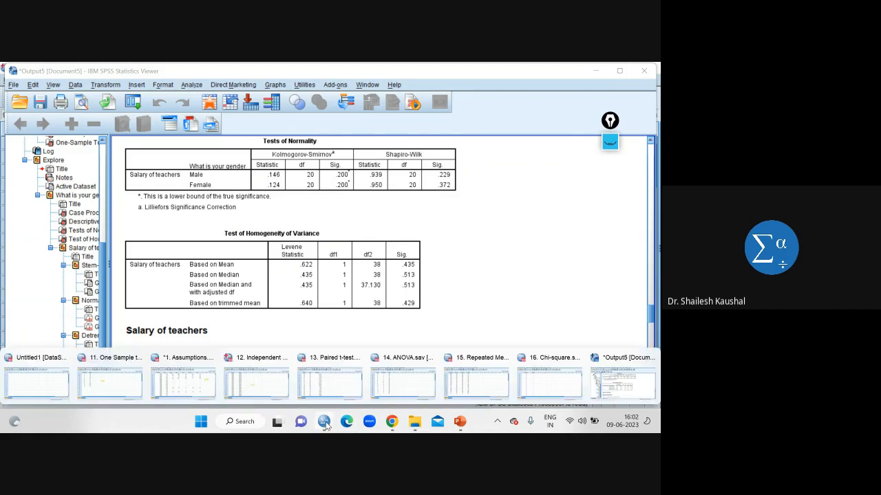
{"action": "left_click", "coordinate": [257, 388]}
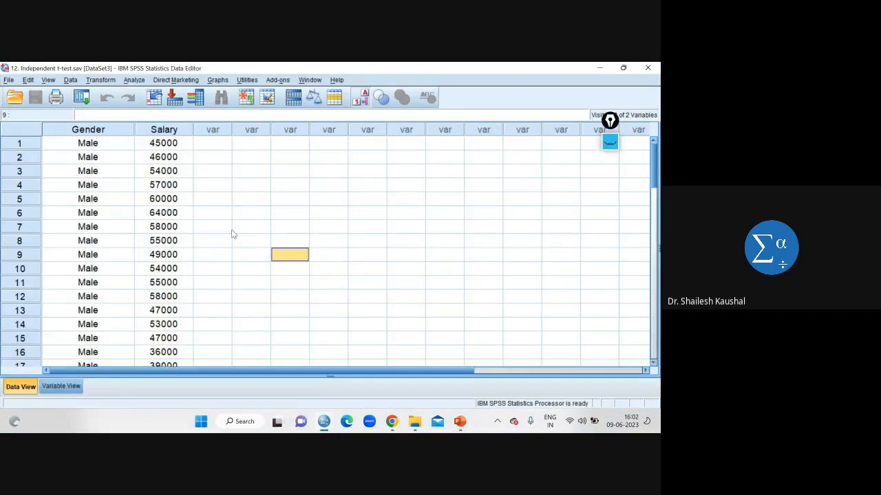
{"action": "left_click", "coordinate": [229, 232]}
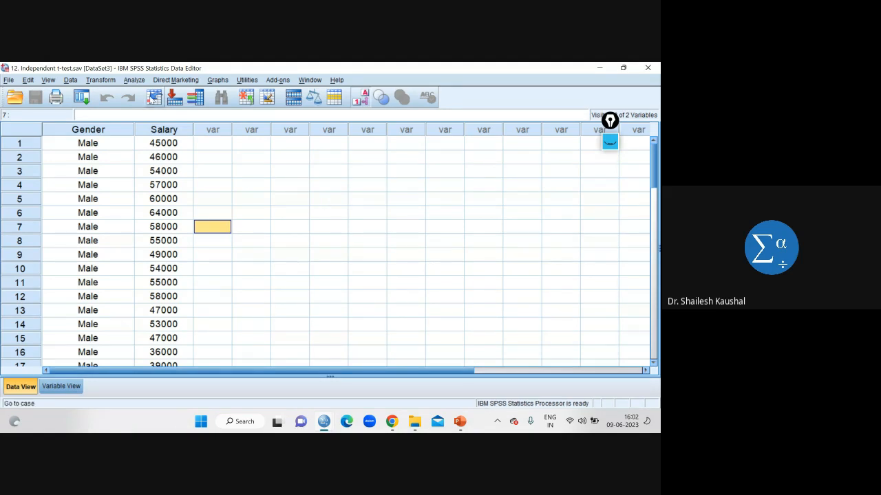
Start an Independent-Samples T Test and set the gender variable as the grouping variable
{"action": "left_click", "coordinate": [134, 80]}
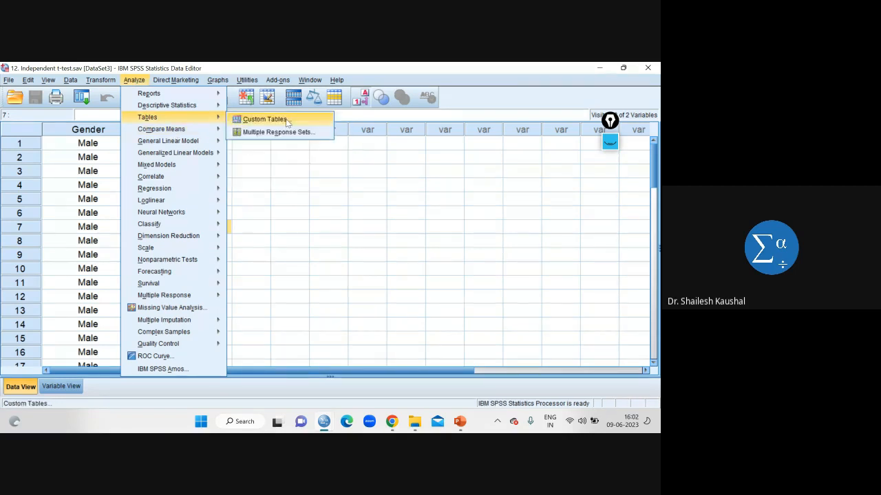
{"action": "mouse_move", "coordinate": [208, 129]}
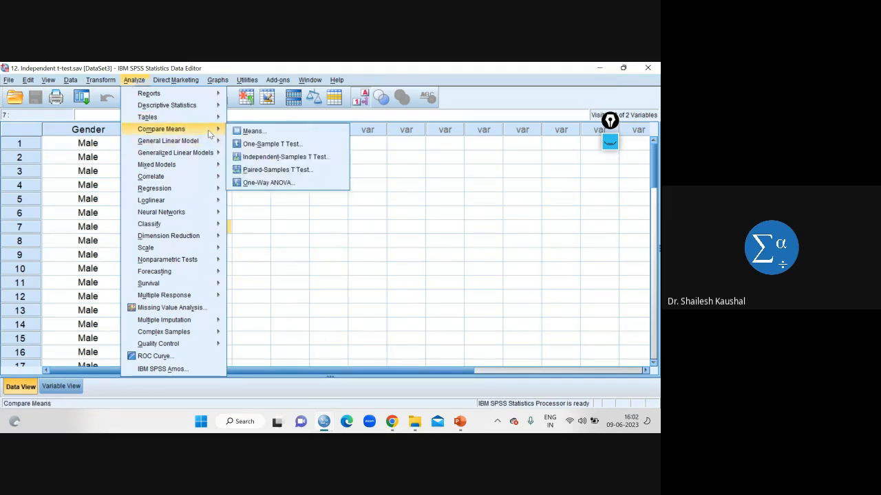
{"action": "left_click", "coordinate": [333, 162]}
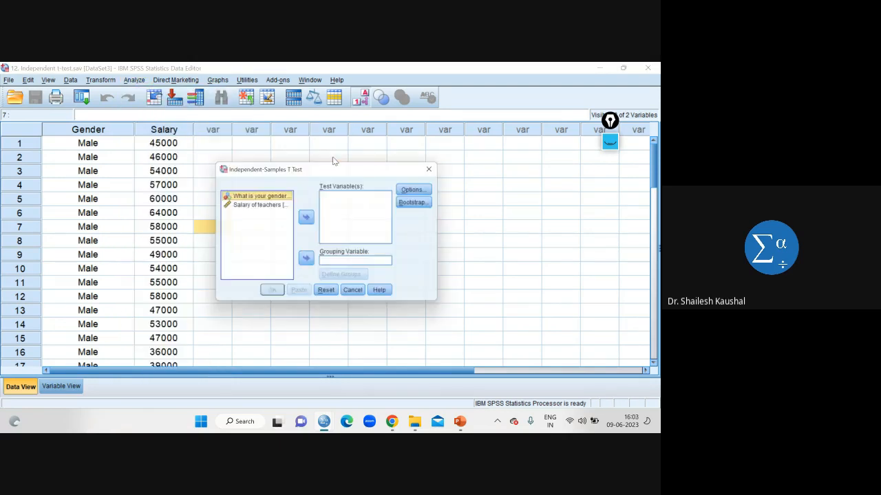
{"action": "left_click", "coordinate": [308, 261]}
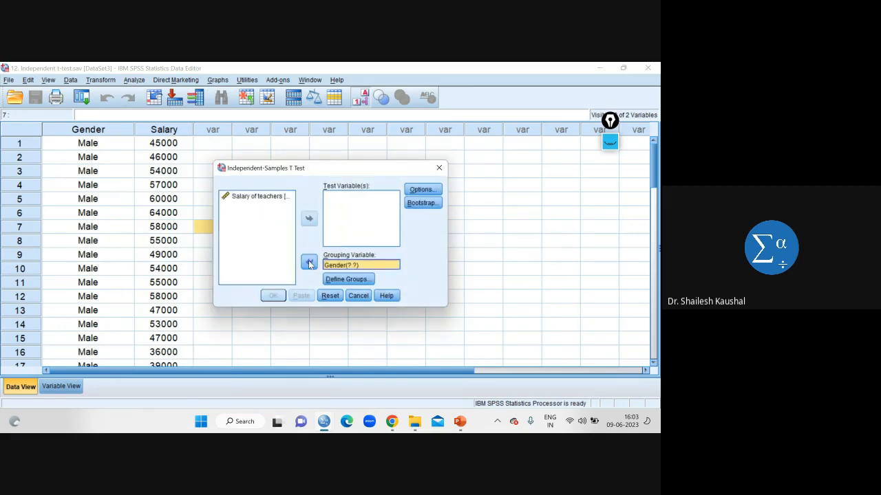
Define the grouping variable's groups using specified values, with Group 1 as 1 and Group 2 as 2
{"action": "left_click", "coordinate": [346, 279]}
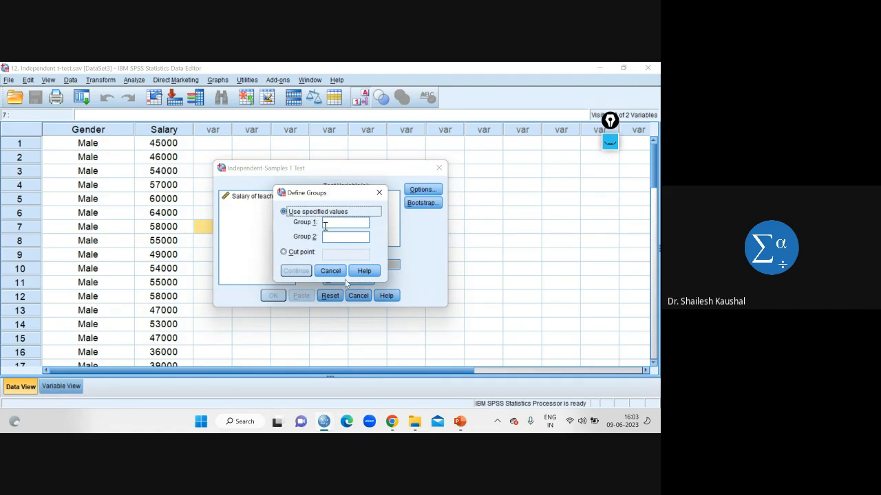
{"action": "left_click", "coordinate": [328, 223]}
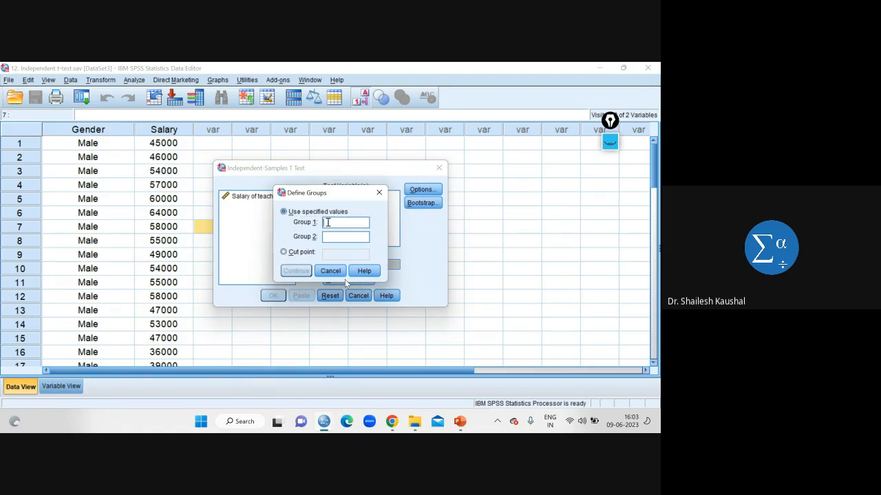
{"action": "type", "text": "1"}
{"action": "left_click", "coordinate": [327, 237]}
{"action": "type", "text": "2"}
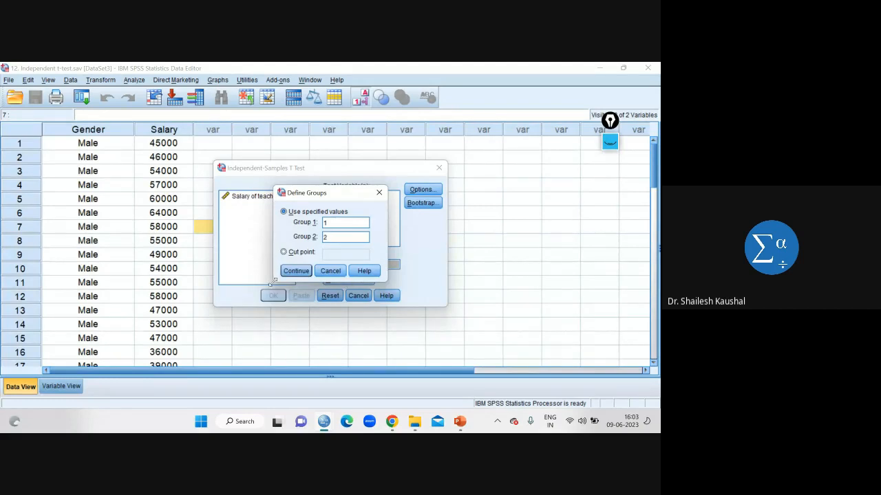
{"action": "left_click", "coordinate": [296, 271]}
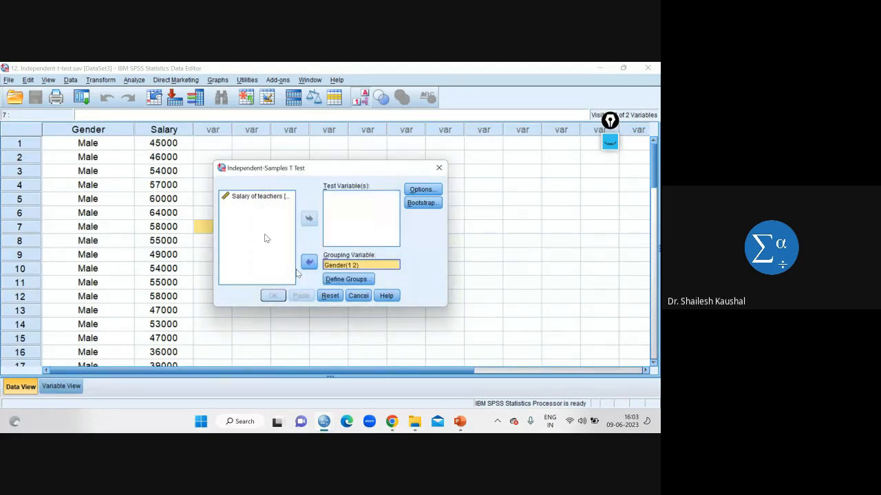
Add Salary of teachers as the test variable and run the independent-samples t-test
{"action": "left_click", "coordinate": [246, 200]}
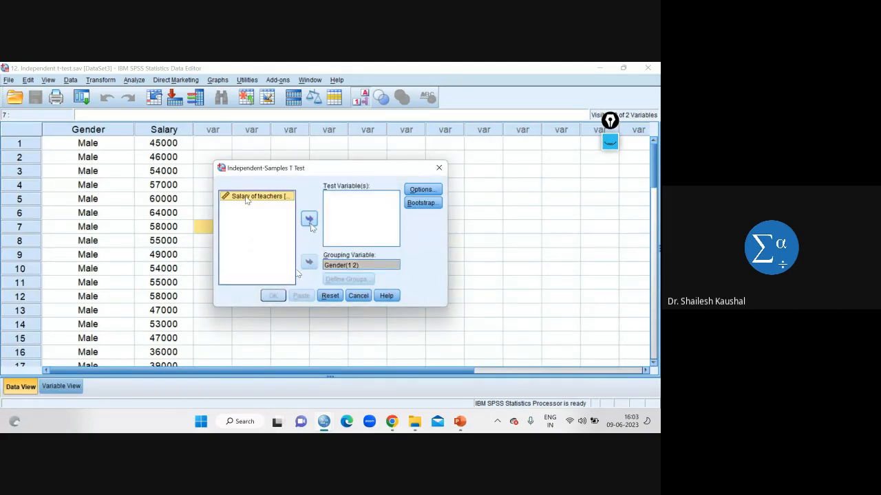
{"action": "left_click", "coordinate": [310, 225]}
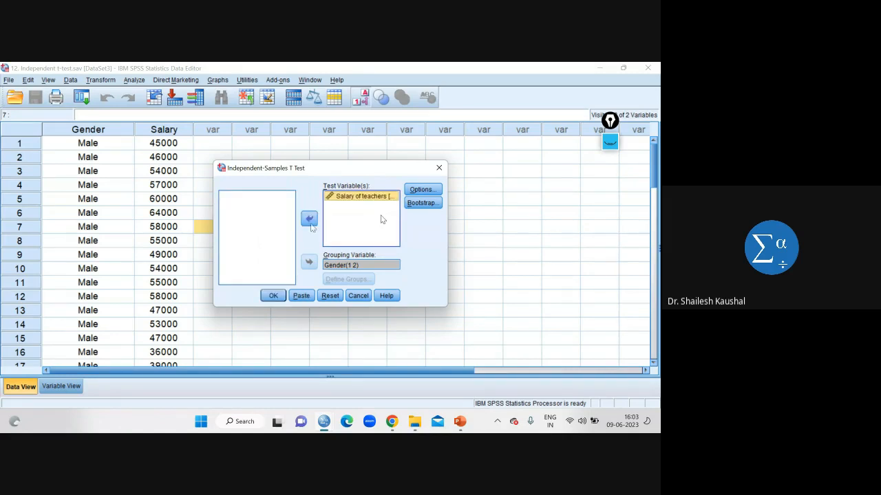
{"action": "left_click", "coordinate": [273, 296]}
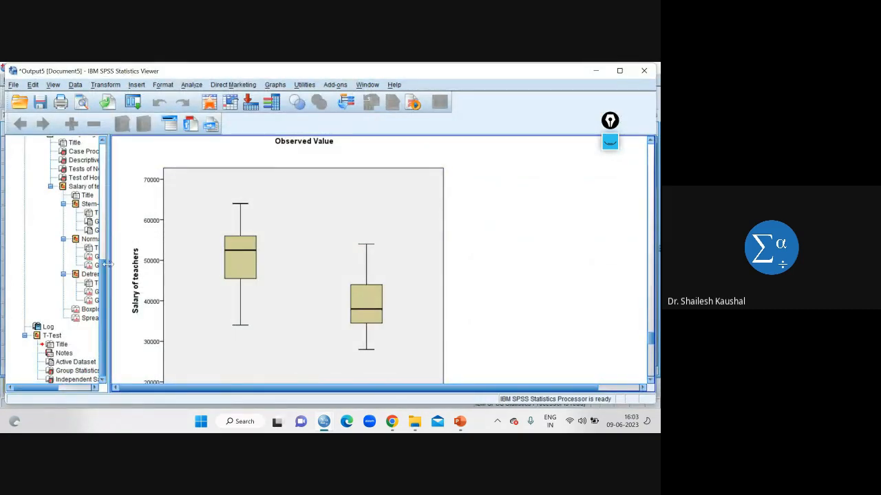
Widen the output outline and examine the Group Statistics and Independent Samples Test tables
{"action": "left_click_drag", "start_coordinate": [108, 264], "coordinate": [138, 266]}
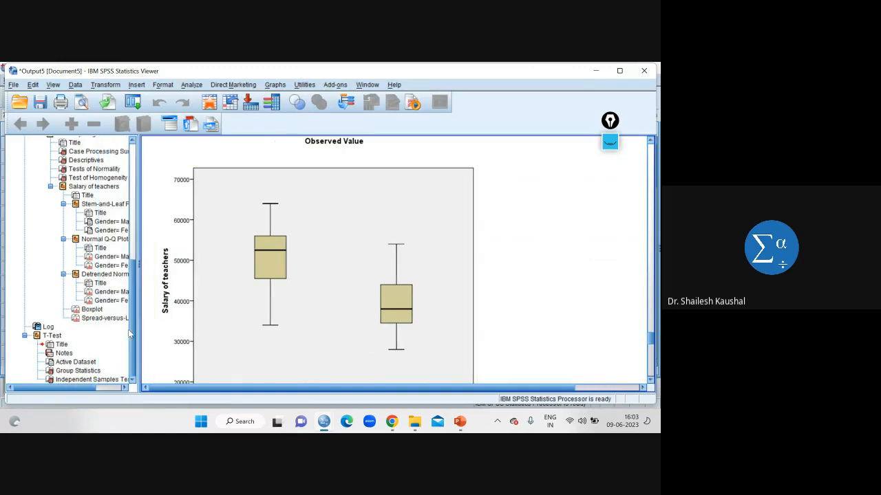
{"action": "left_click", "coordinate": [100, 381]}
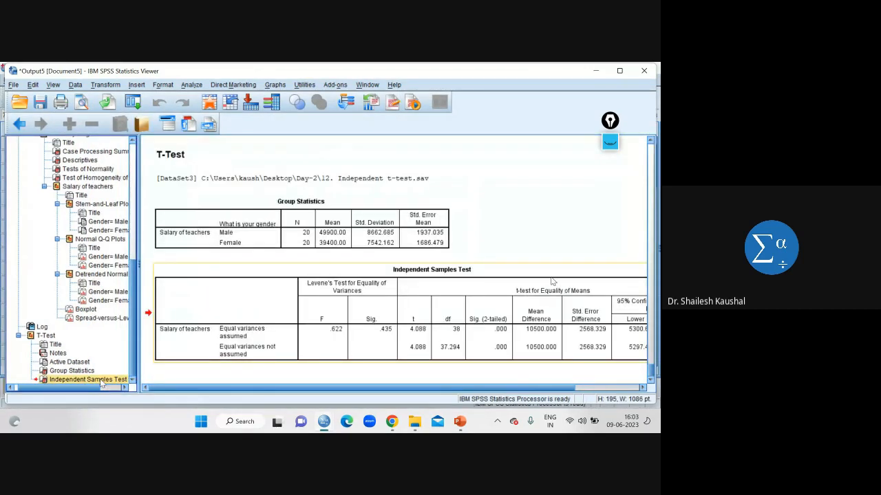
{"action": "mouse_move", "coordinate": [499, 387]}
{"action": "left_mouse_down"}
{"action": "mouse_move", "coordinate": [575, 371]}
{"action": "mouse_move", "coordinate": [506, 377]}
{"action": "left_mouse_up"}
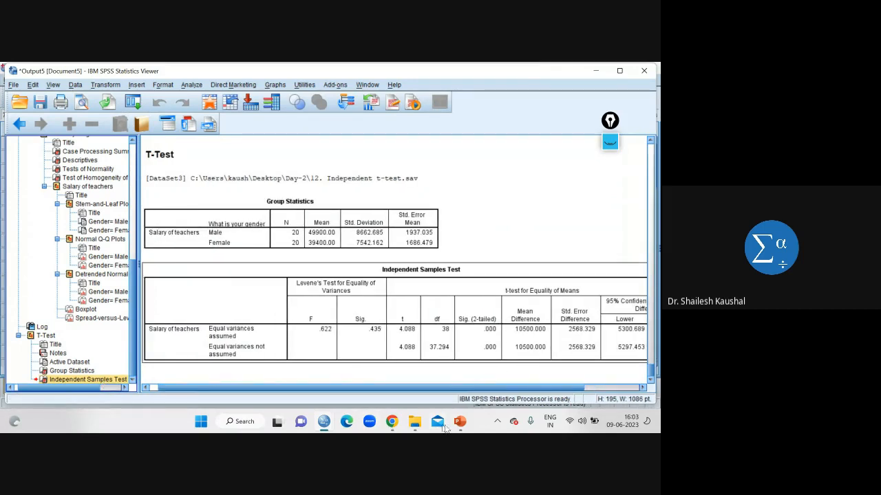
With the annotation pen, handwrite "Y = X" above the t-test tables and branch X to "Male"
{"action": "left_click", "coordinate": [610, 145]}
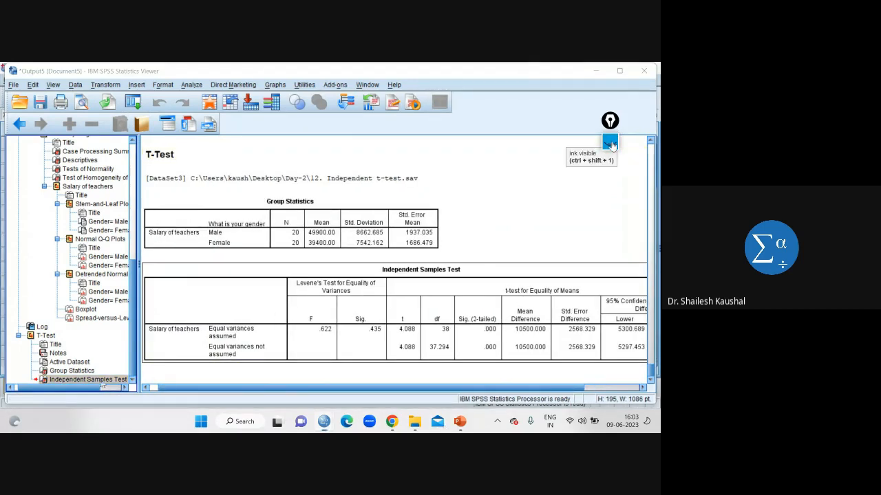
{"action": "left_click", "coordinate": [609, 173]}
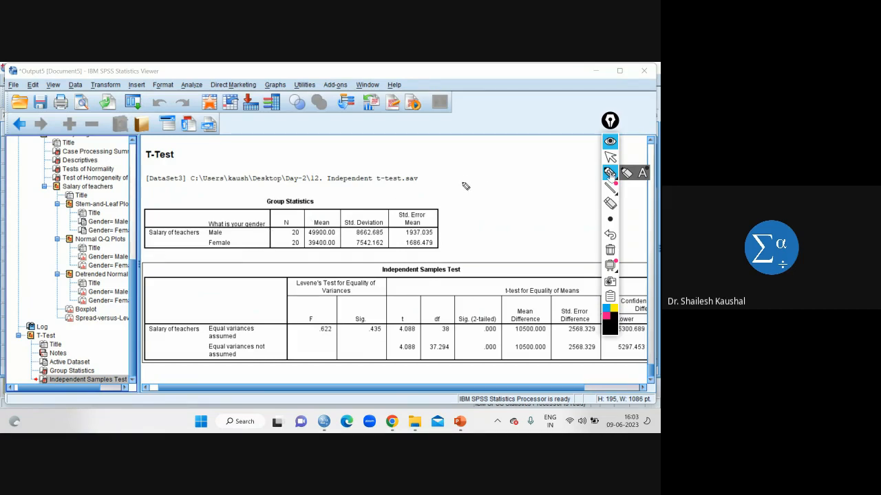
{"action": "mouse_move", "coordinate": [464, 187]}
{"action": "left_mouse_down"}
{"action": "mouse_move", "coordinate": [472, 190]}
{"action": "mouse_move", "coordinate": [466, 197]}
{"action": "left_mouse_up"}
{"action": "left_click_drag", "start_coordinate": [473, 187], "coordinate": [483, 192]}
{"action": "mouse_move", "coordinate": [492, 185]}
{"action": "left_mouse_down"}
{"action": "mouse_move", "coordinate": [500, 196]}
{"action": "mouse_move", "coordinate": [490, 197]}
{"action": "mouse_move", "coordinate": [525, 170]}
{"action": "left_mouse_up"}
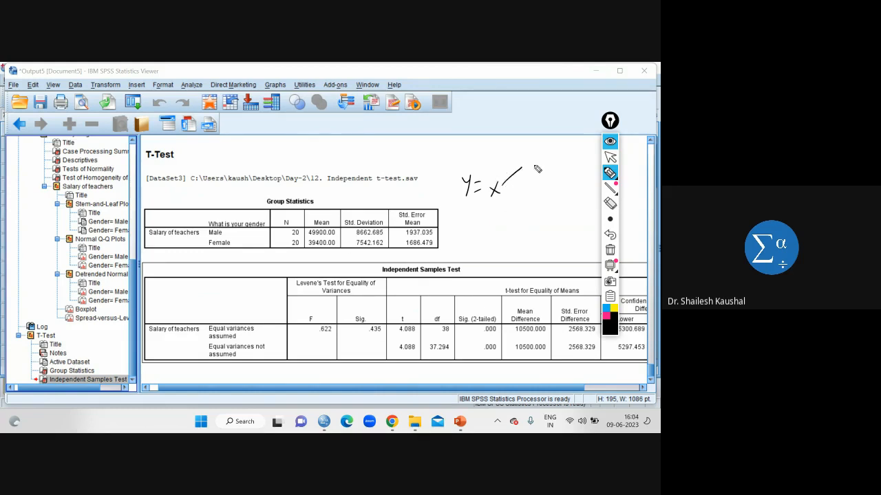
{"action": "left_click_drag", "start_coordinate": [528, 165], "coordinate": [556, 167]}
{"action": "left_click", "coordinate": [610, 141]}
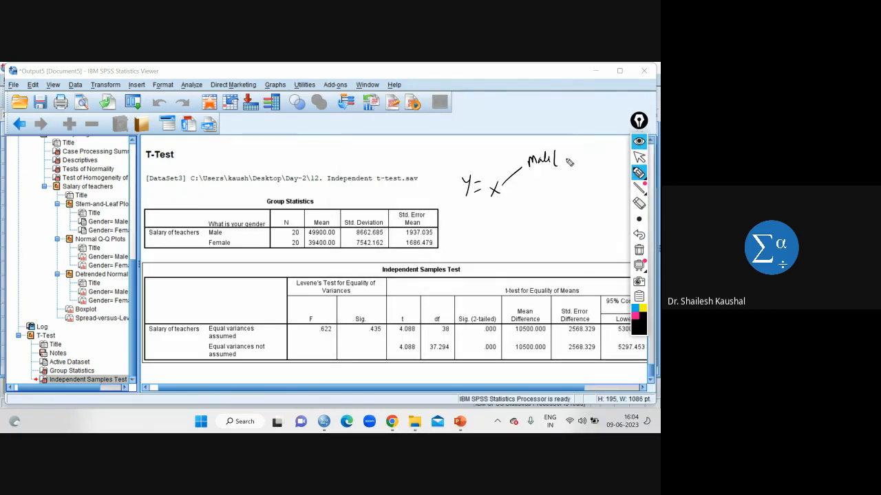
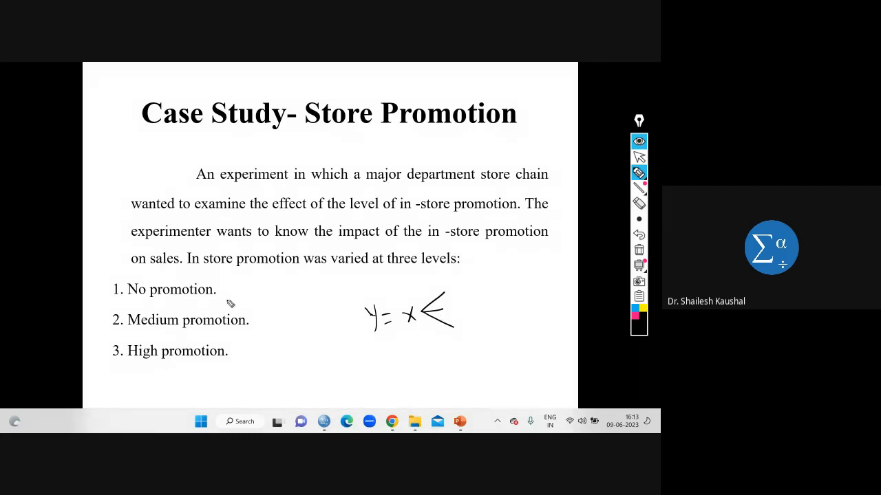
Mark the No, Medium and High promotion levels on the Store Promotion slide with pen strokes
{"action": "left_click_drag", "start_coordinate": [215, 292], "coordinate": [234, 284]}
{"action": "left_click_drag", "start_coordinate": [248, 321], "coordinate": [269, 304]}
{"action": "mouse_move", "coordinate": [227, 351]}
{"action": "left_mouse_down"}
{"action": "mouse_move", "coordinate": [235, 358]}
{"action": "mouse_move", "coordinate": [241, 346]}
{"action": "left_mouse_up"}
Clear all pen ink from the Store Promotion slide, return to the pointer, and advance the slideshow to the Hypothesis slide
{"action": "left_click", "coordinate": [639, 250]}
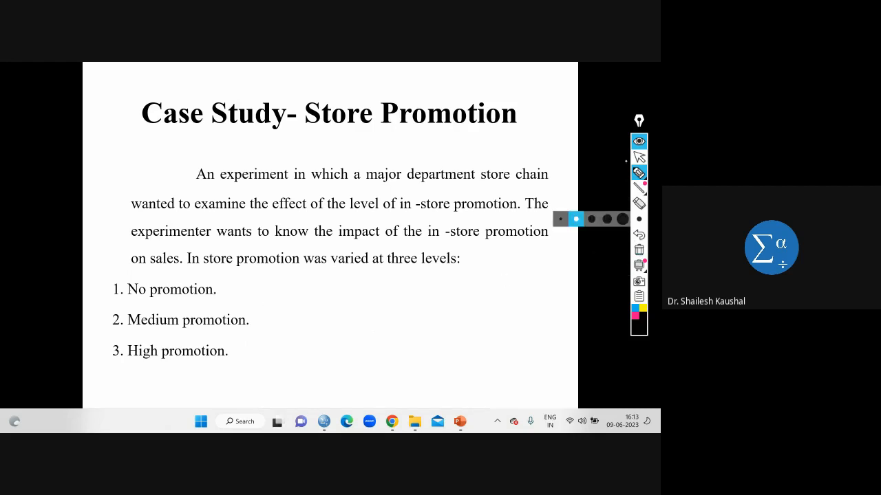
{"action": "left_click", "coordinate": [639, 157]}
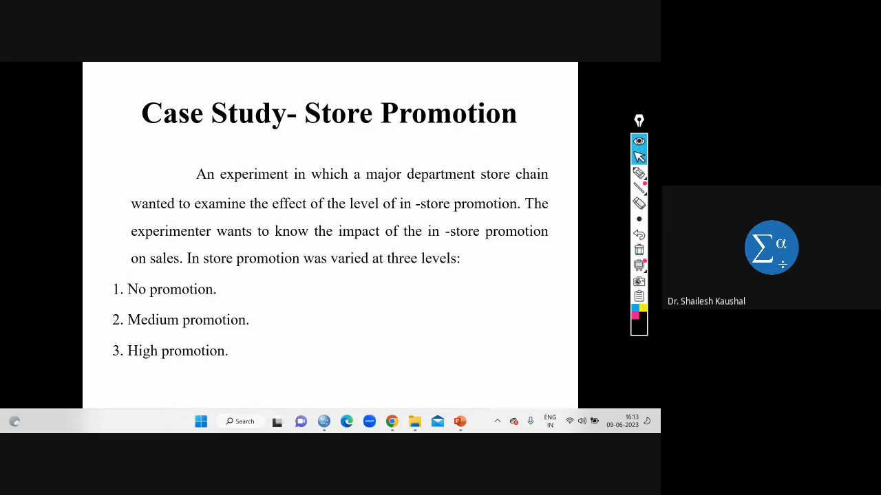
{"action": "left_click", "coordinate": [416, 296]}
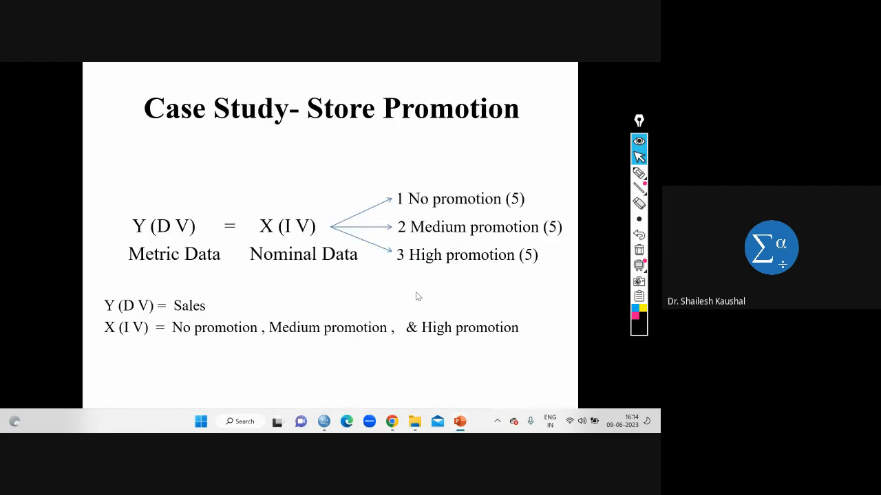
{"action": "left_click", "coordinate": [416, 296]}
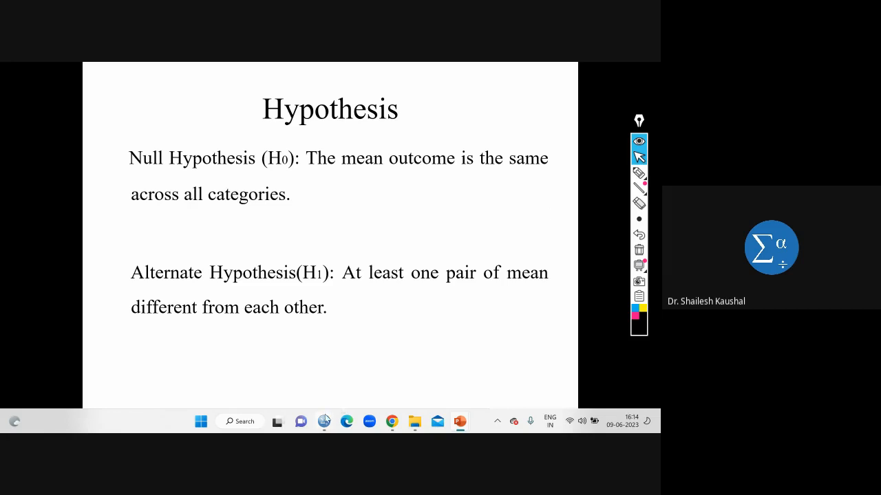
Switch to the 14. ANOVA.sav data window in SPSS and select an empty cell in row 2
{"action": "mouse_move", "coordinate": [324, 421]}
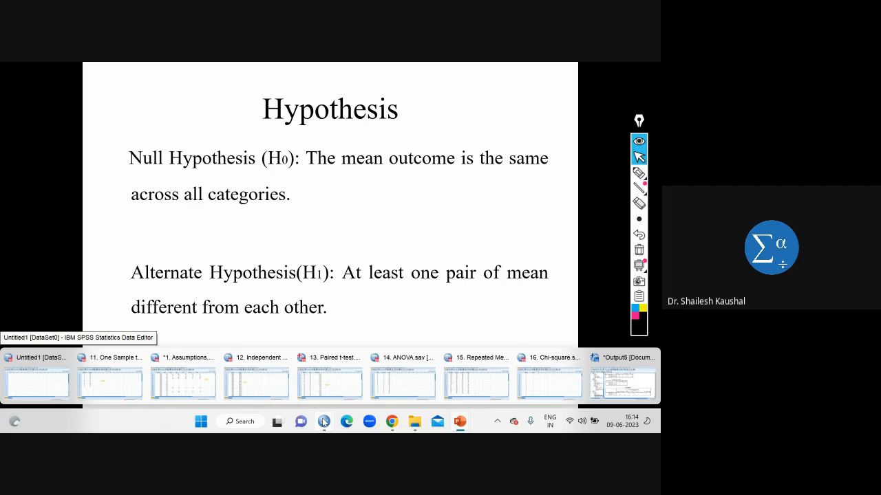
{"action": "left_click", "coordinate": [409, 387]}
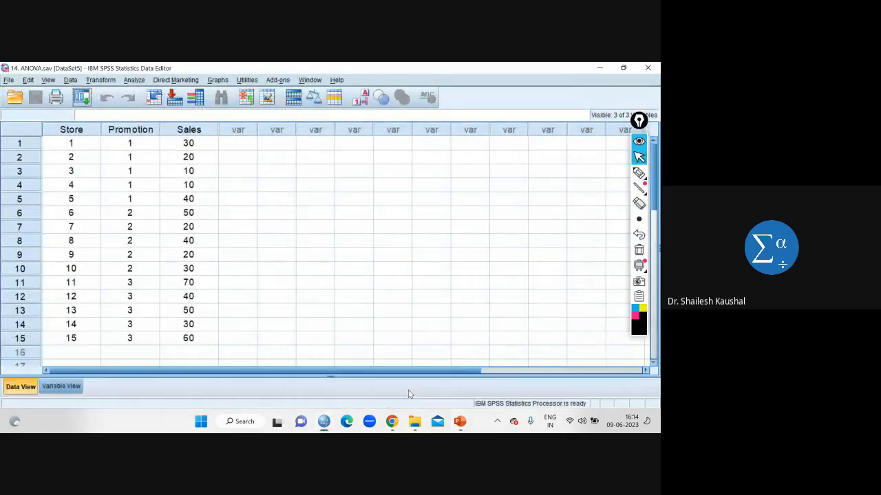
{"action": "left_click", "coordinate": [382, 302]}
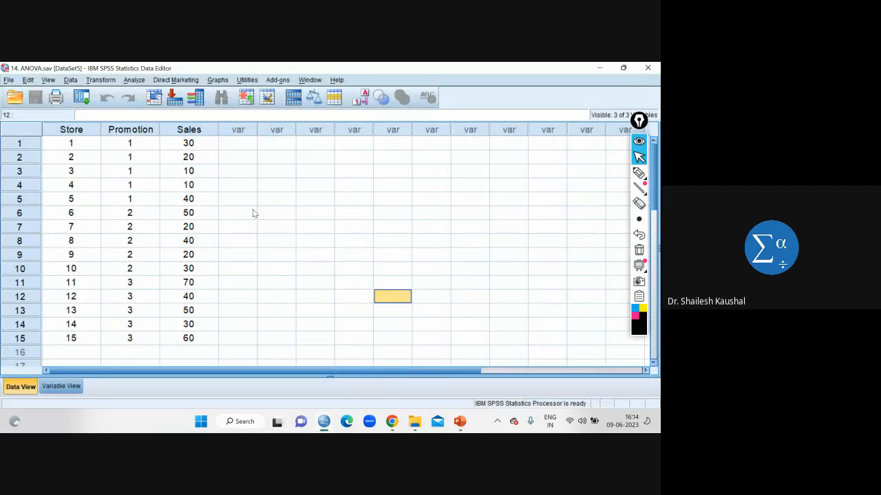
{"action": "left_click", "coordinate": [223, 158]}
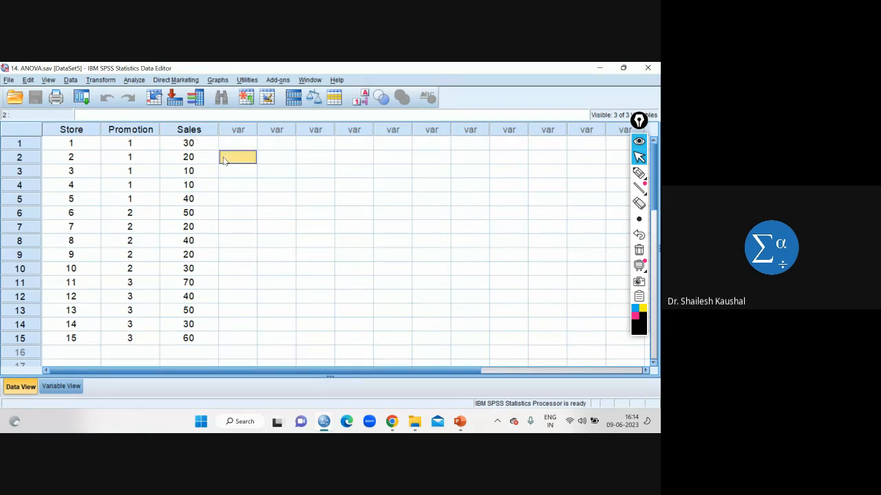
Start a One-Way ANOVA with Sales Promotion as the factor and Sales in Lacs as the dependent variable
{"action": "left_click", "coordinate": [132, 81]}
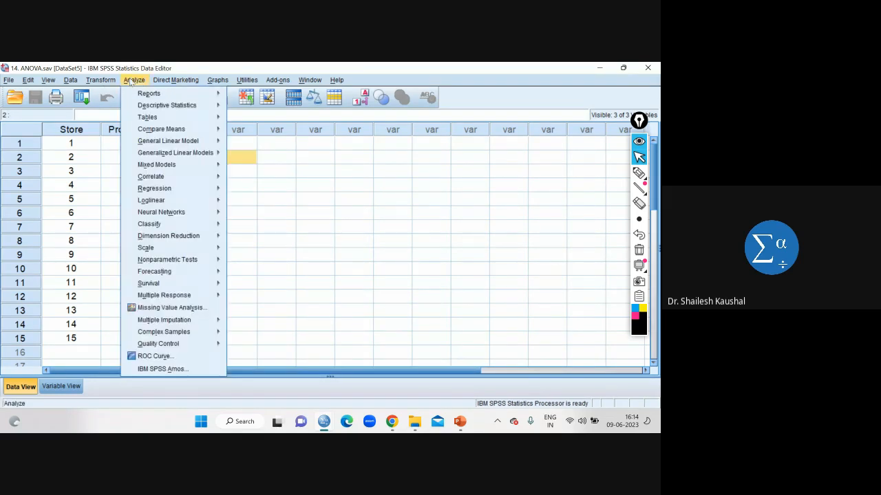
{"action": "left_click", "coordinate": [180, 133]}
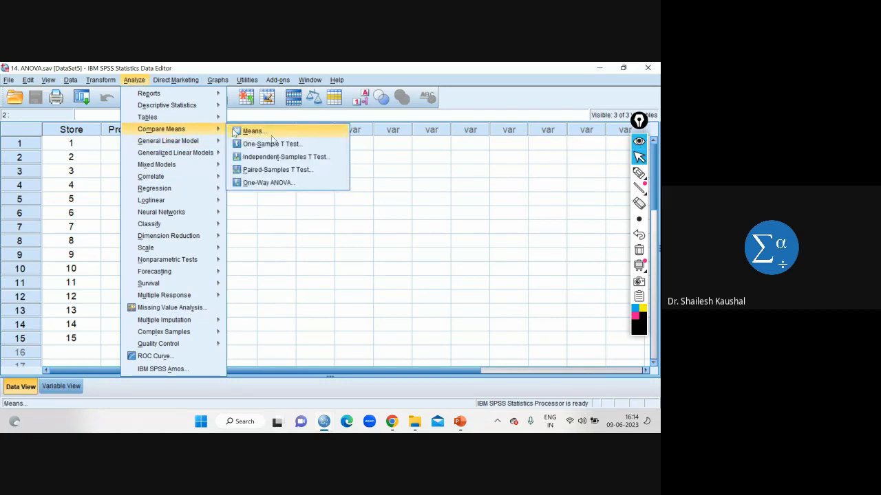
{"action": "left_click", "coordinate": [317, 184]}
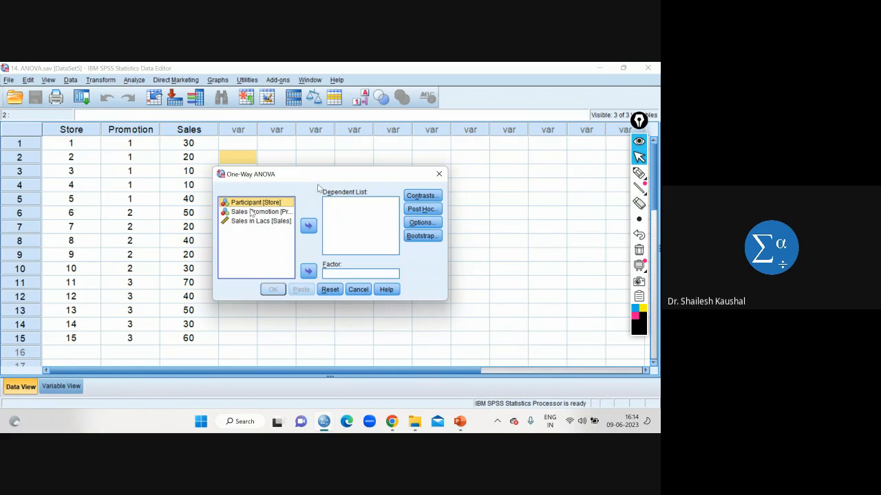
{"action": "left_click", "coordinate": [252, 212]}
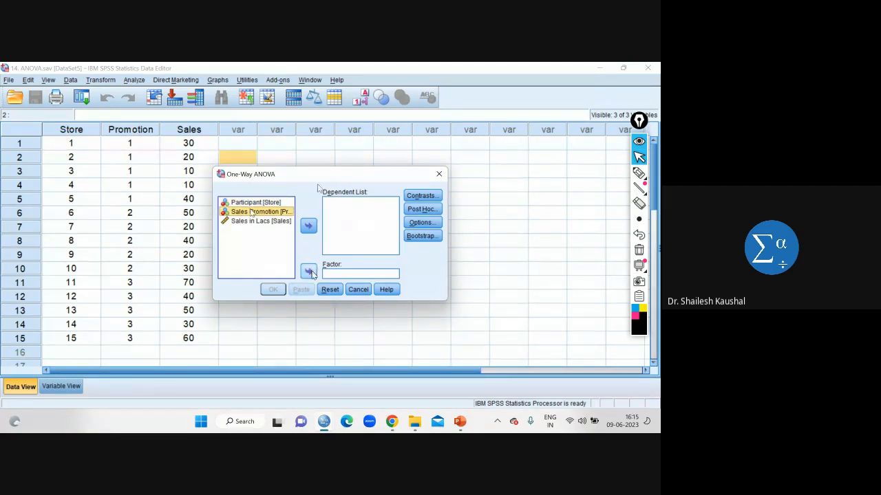
{"action": "left_click", "coordinate": [310, 272]}
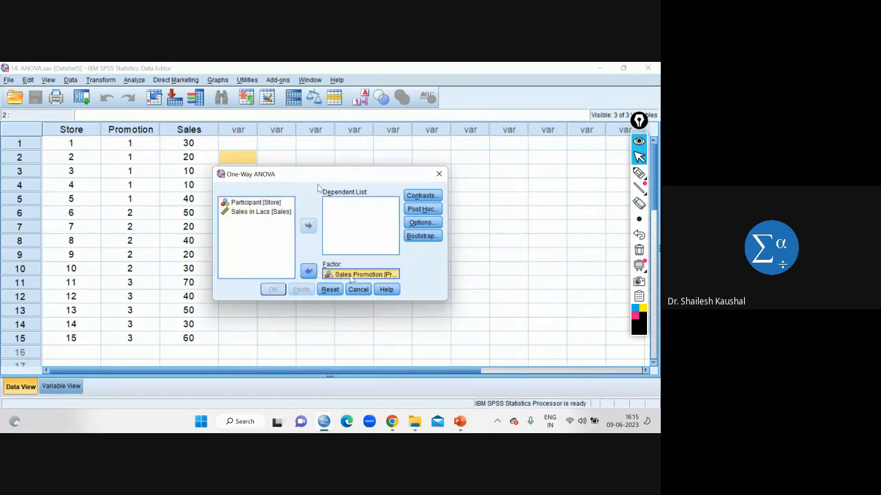
{"action": "left_click", "coordinate": [250, 213]}
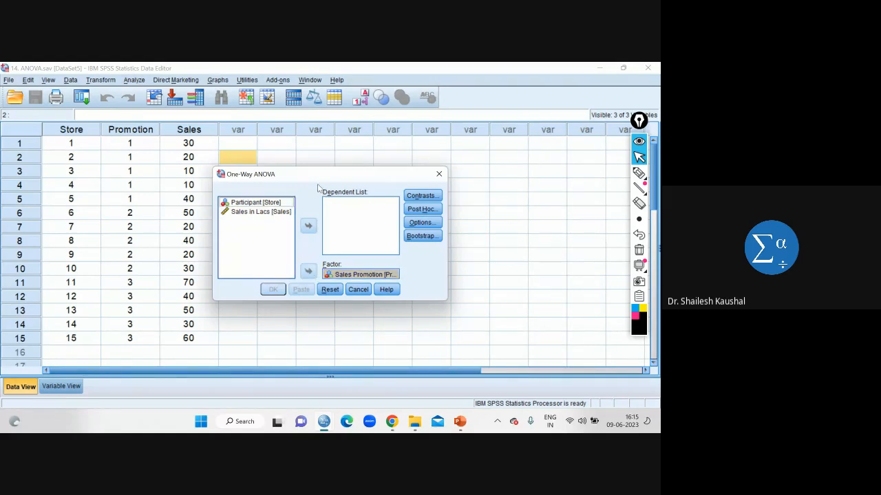
{"action": "left_click", "coordinate": [308, 227]}
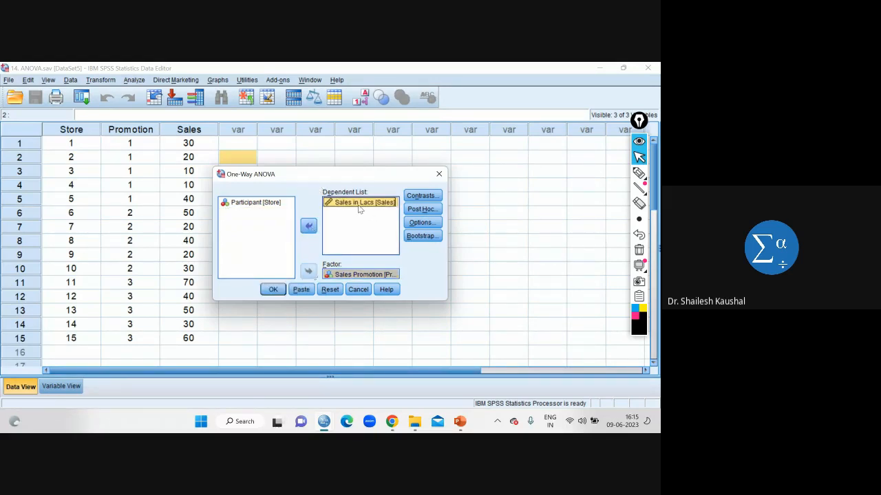
Leave the ANOVA contrasts at their defaults and enable the Bonferroni post hoc comparison
{"action": "left_click", "coordinate": [422, 197]}
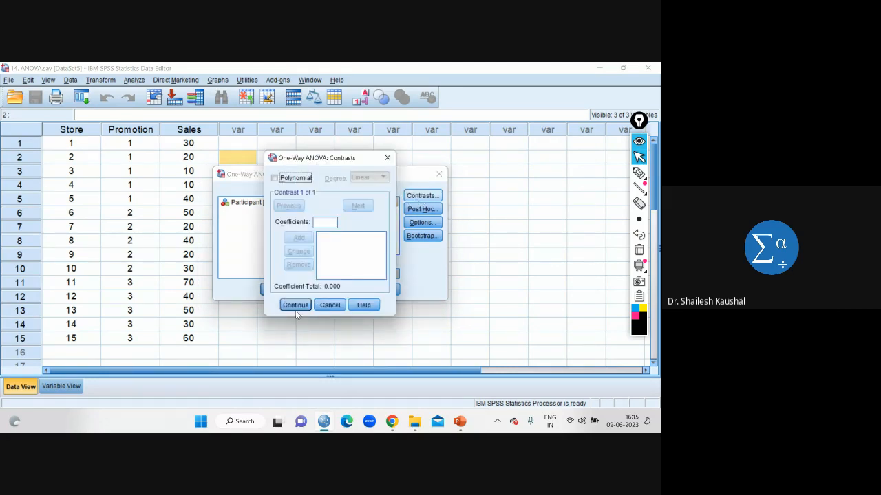
{"action": "left_click", "coordinate": [297, 305]}
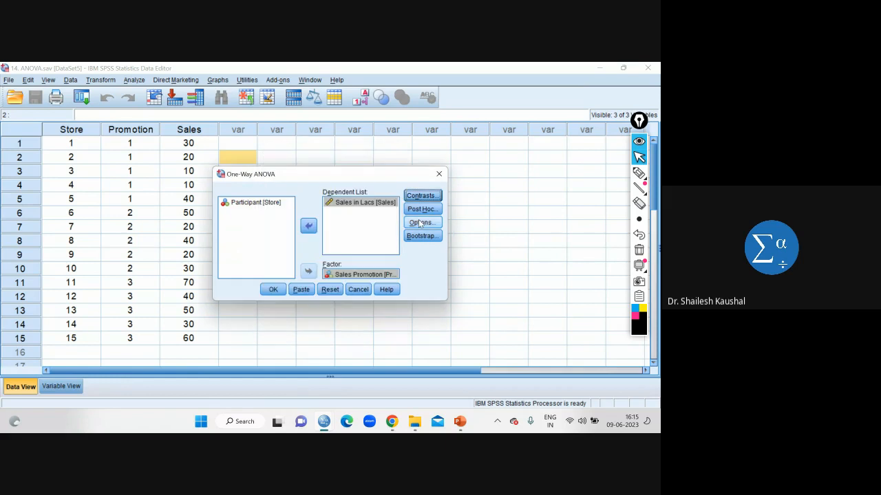
{"action": "left_click", "coordinate": [423, 209]}
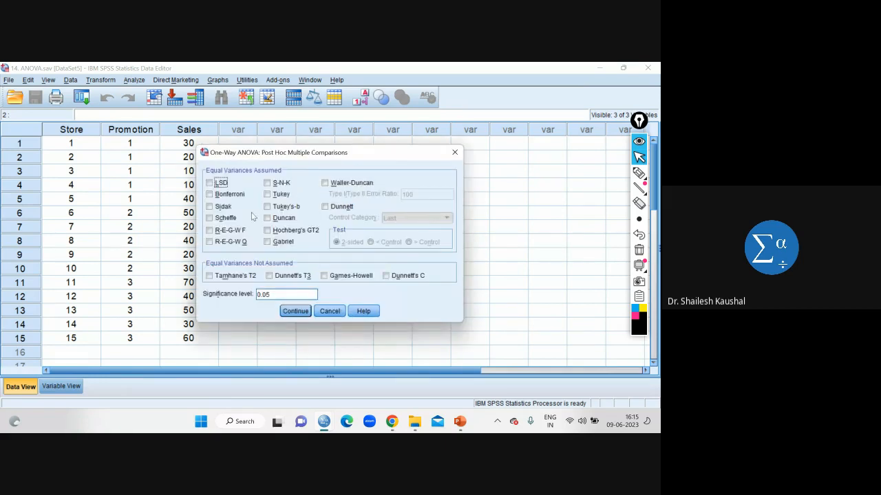
{"action": "left_click", "coordinate": [210, 195]}
{"action": "left_click", "coordinate": [295, 311]}
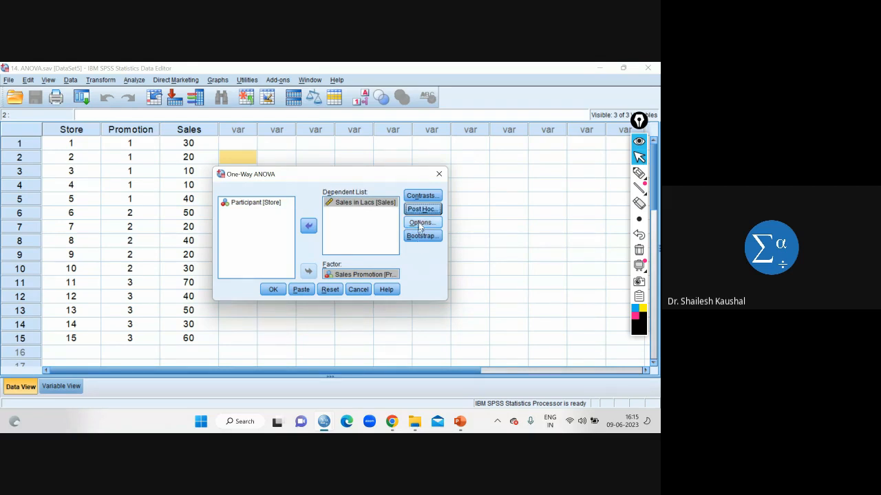
Include the Descriptive statistics, Homogeneity of variance test and Means plot in the ANOVA options, and run the analysis
{"action": "left_click", "coordinate": [421, 222]}
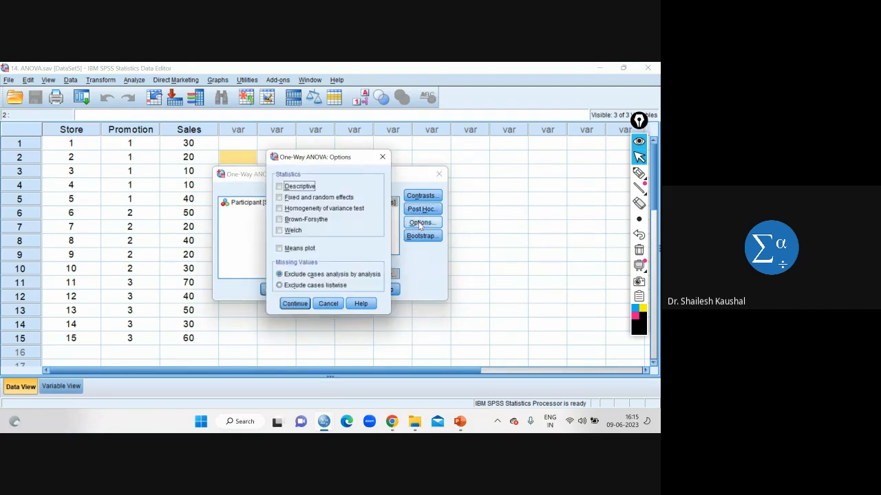
{"action": "left_click", "coordinate": [280, 186]}
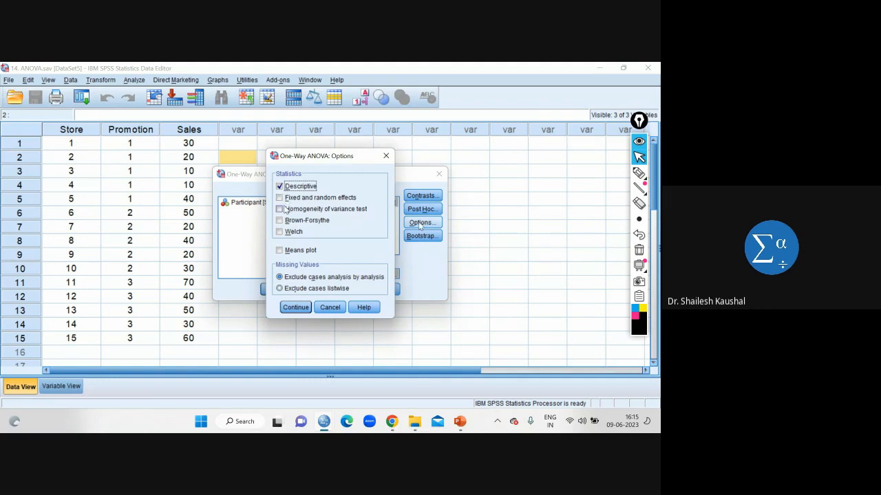
{"action": "left_click", "coordinate": [280, 209]}
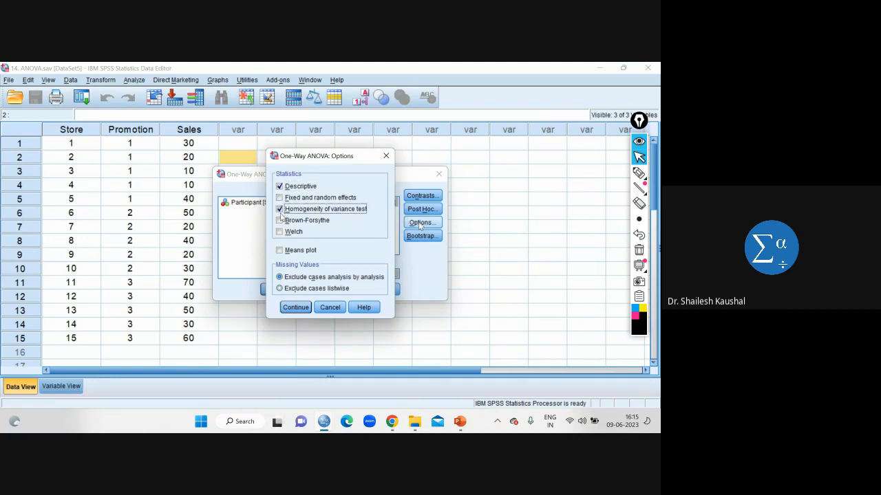
{"action": "left_click", "coordinate": [280, 251]}
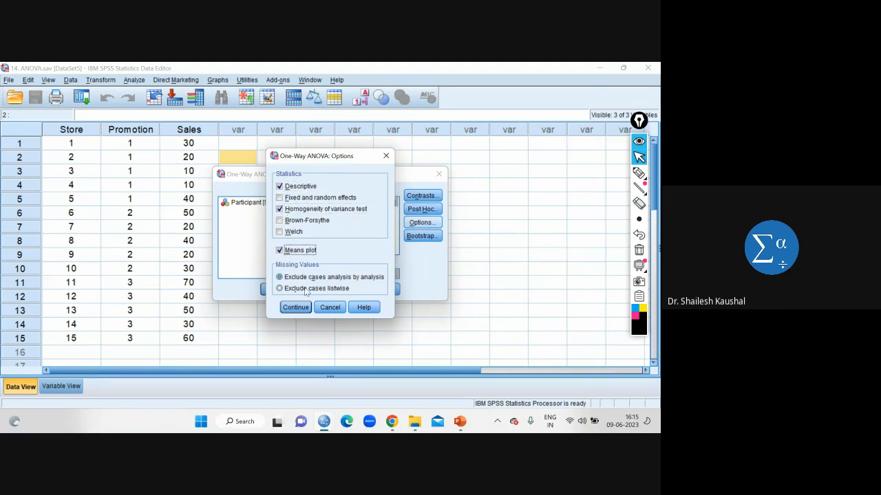
{"action": "left_click", "coordinate": [296, 307]}
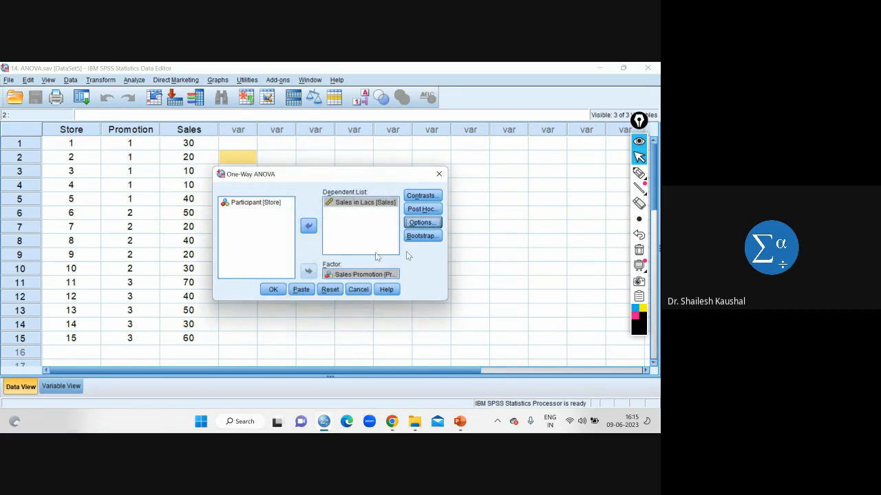
{"action": "left_click", "coordinate": [273, 292]}
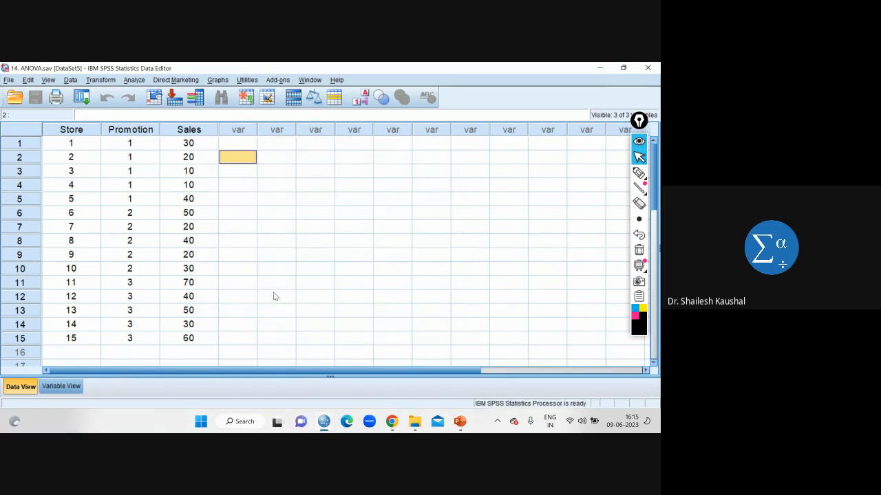
Switch to the Output5 viewer window and select the Descriptives table of the Oneway output
{"action": "mouse_move", "coordinate": [324, 421]}
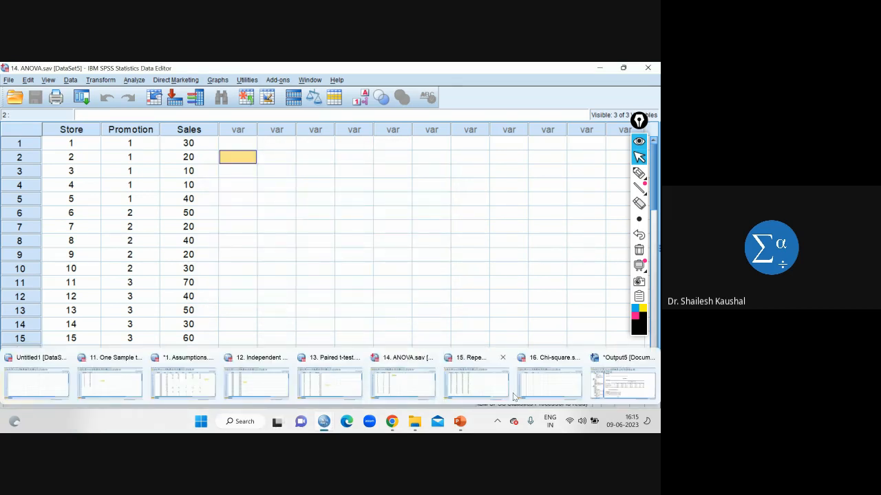
{"action": "mouse_move", "coordinate": [583, 395]}
{"action": "left_click", "coordinate": [611, 388]}
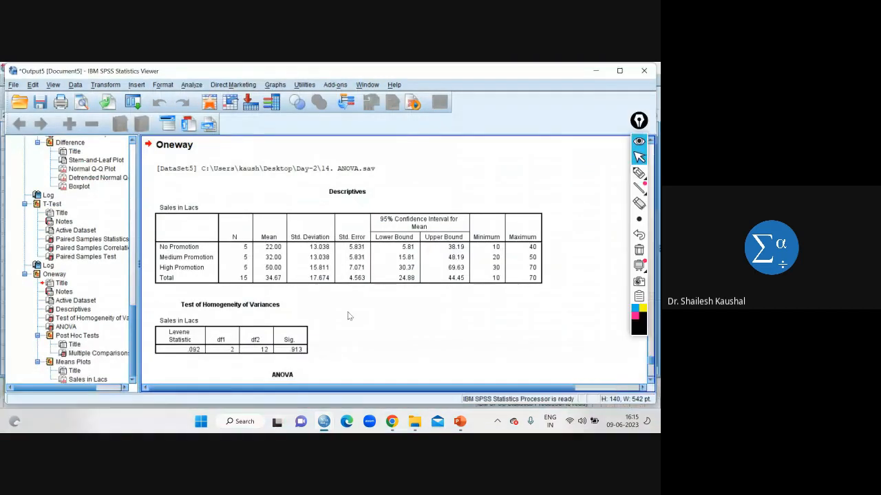
{"action": "left_click", "coordinate": [329, 278]}
Handwrite y = x branching to 22, 32 and 50 above the Descriptives table, tick the three group means, and return to the pointer
{"action": "mouse_move", "coordinate": [634, 177]}
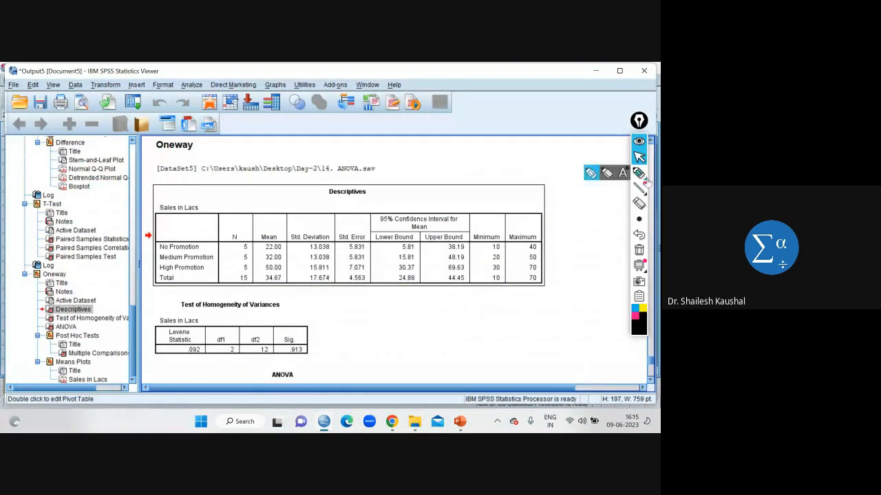
{"action": "left_click", "coordinate": [590, 174]}
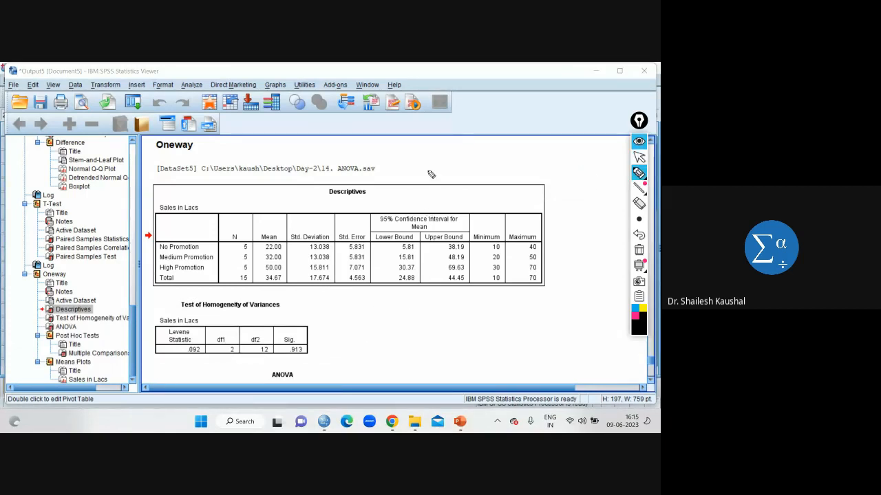
{"action": "left_click_drag", "start_coordinate": [424, 164], "coordinate": [428, 171]}
{"action": "mouse_move", "coordinate": [432, 163]}
{"action": "left_mouse_down"}
{"action": "mouse_move", "coordinate": [427, 180]}
{"action": "mouse_move", "coordinate": [445, 169]}
{"action": "left_mouse_up"}
{"action": "left_click_drag", "start_coordinate": [438, 174], "coordinate": [461, 175]}
{"action": "mouse_move", "coordinate": [461, 165]}
{"action": "left_mouse_down"}
{"action": "mouse_move", "coordinate": [454, 176]}
{"action": "mouse_move", "coordinate": [486, 156]}
{"action": "left_mouse_up"}
{"action": "left_click_drag", "start_coordinate": [493, 154], "coordinate": [510, 161]}
{"action": "left_click_drag", "start_coordinate": [468, 168], "coordinate": [488, 173]}
{"action": "left_click_drag", "start_coordinate": [283, 248], "coordinate": [297, 239]}
{"action": "mouse_move", "coordinate": [494, 168]}
{"action": "left_mouse_down"}
{"action": "mouse_move", "coordinate": [495, 177]}
{"action": "mouse_move", "coordinate": [518, 174]}
{"action": "mouse_move", "coordinate": [491, 184]}
{"action": "left_mouse_up"}
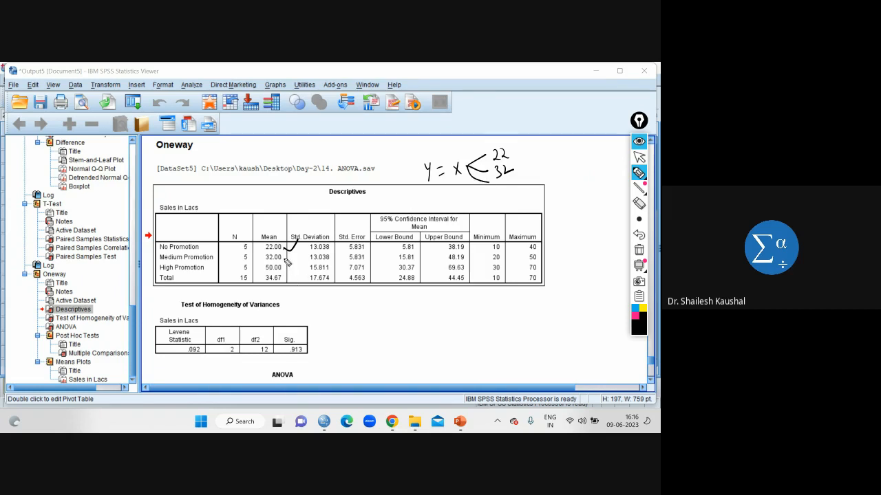
{"action": "mouse_move", "coordinate": [283, 255]}
{"action": "left_mouse_down"}
{"action": "mouse_move", "coordinate": [295, 252]}
{"action": "mouse_move", "coordinate": [295, 263]}
{"action": "left_mouse_up"}
{"action": "mouse_move", "coordinate": [503, 184]}
{"action": "left_mouse_down"}
{"action": "mouse_move", "coordinate": [500, 192]}
{"action": "mouse_move", "coordinate": [507, 184]}
{"action": "left_mouse_up"}
{"action": "left_click_drag", "start_coordinate": [516, 151], "coordinate": [527, 185]}
{"action": "left_click", "coordinate": [638, 156]}
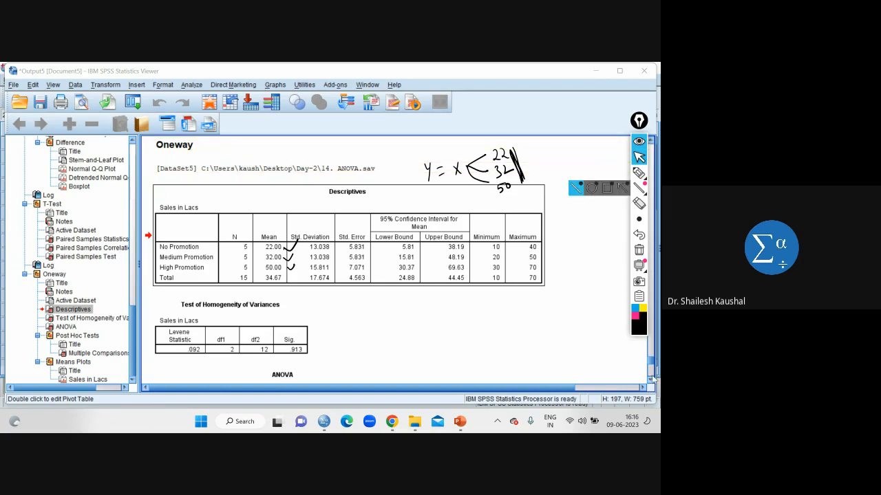
Circle the Sig. value in the ANOVA table and handwrite "p<.05 (Significant Diff)" above it with the pen
{"action": "scroll", "coordinate": [651, 381], "scroll_direction": "down", "scroll_amount": 2}
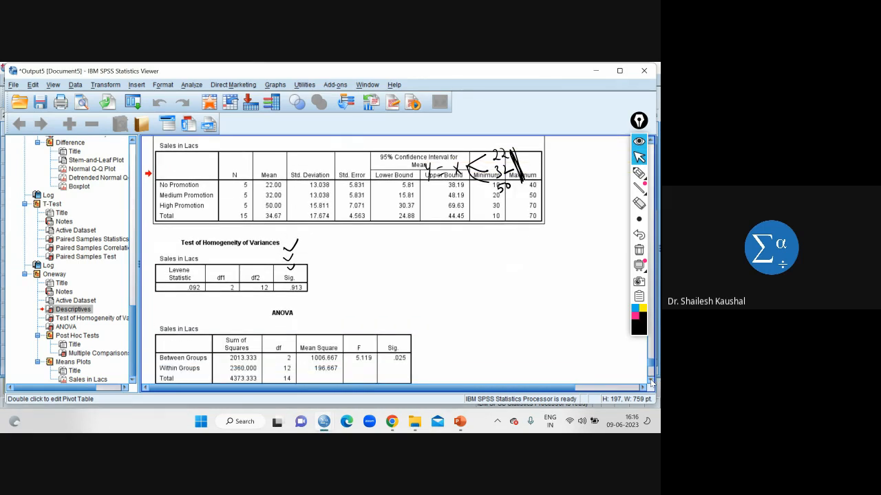
{"action": "scroll", "coordinate": [651, 383], "scroll_direction": "down", "scroll_amount": 1}
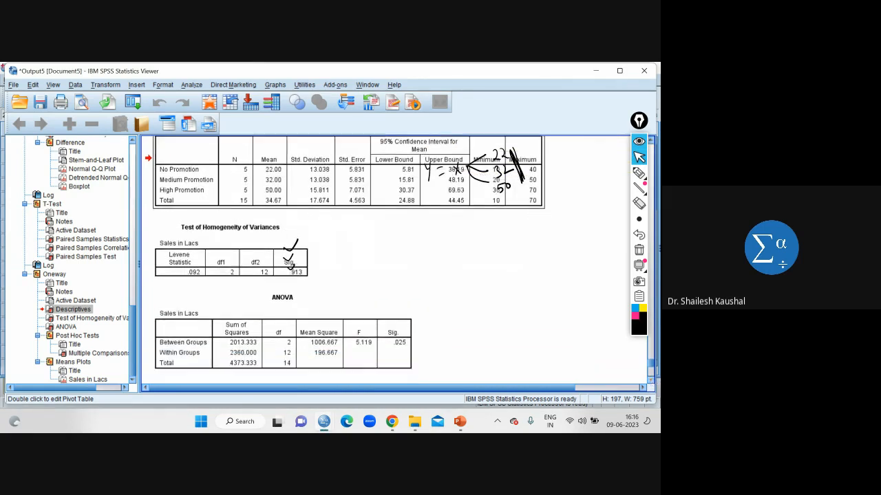
{"action": "left_click", "coordinate": [639, 173]}
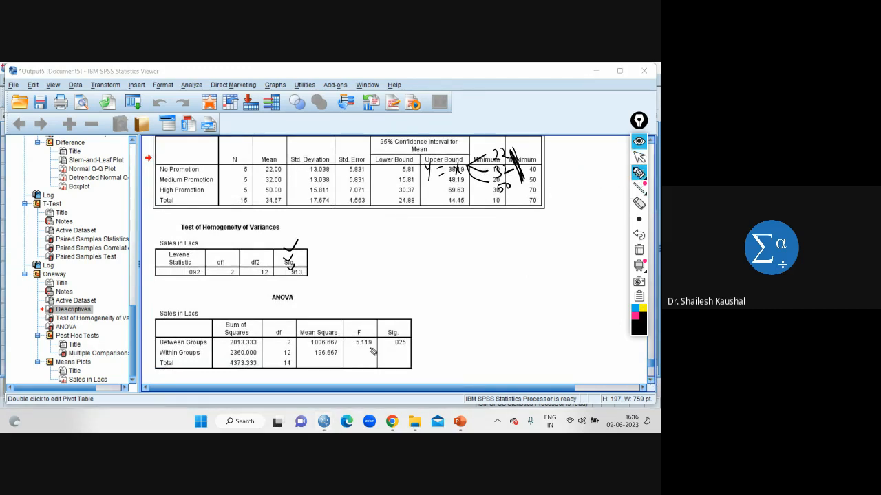
{"action": "mouse_move", "coordinate": [391, 353]}
{"action": "left_mouse_down"}
{"action": "mouse_move", "coordinate": [412, 330]}
{"action": "mouse_move", "coordinate": [390, 333]}
{"action": "mouse_move", "coordinate": [405, 346]}
{"action": "left_mouse_up"}
{"action": "mouse_move", "coordinate": [352, 234]}
{"action": "left_mouse_down"}
{"action": "mouse_move", "coordinate": [355, 266]}
{"action": "mouse_move", "coordinate": [410, 234]}
{"action": "mouse_move", "coordinate": [401, 243]}
{"action": "left_mouse_up"}
{"action": "left_click_drag", "start_coordinate": [351, 283], "coordinate": [417, 255]}
{"action": "left_click_drag", "start_coordinate": [440, 220], "coordinate": [439, 253]}
{"action": "mouse_move", "coordinate": [466, 228]}
{"action": "left_mouse_down"}
{"action": "mouse_move", "coordinate": [454, 256]}
{"action": "mouse_move", "coordinate": [472, 234]}
{"action": "mouse_move", "coordinate": [468, 267]}
{"action": "mouse_move", "coordinate": [502, 232]}
{"action": "mouse_move", "coordinate": [512, 241]}
{"action": "mouse_move", "coordinate": [536, 235]}
{"action": "mouse_move", "coordinate": [538, 221]}
{"action": "mouse_move", "coordinate": [589, 252]}
{"action": "left_mouse_up"}
{"action": "left_click_drag", "start_coordinate": [582, 216], "coordinate": [589, 230]}
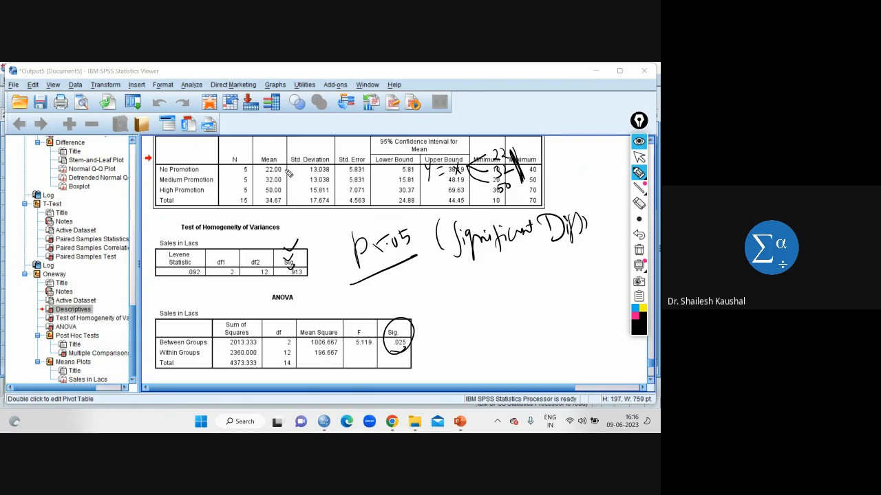
Mark the group means and promotion rows in the Descriptives table, clear all pen ink and return to the pointer
{"action": "left_click_drag", "start_coordinate": [286, 167], "coordinate": [293, 194]}
{"action": "left_click_drag", "start_coordinate": [214, 183], "coordinate": [227, 173]}
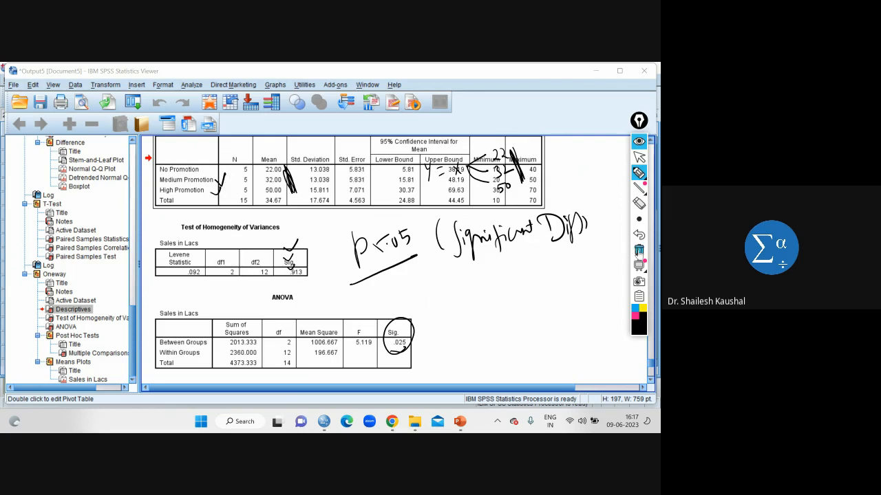
{"action": "left_click", "coordinate": [638, 251]}
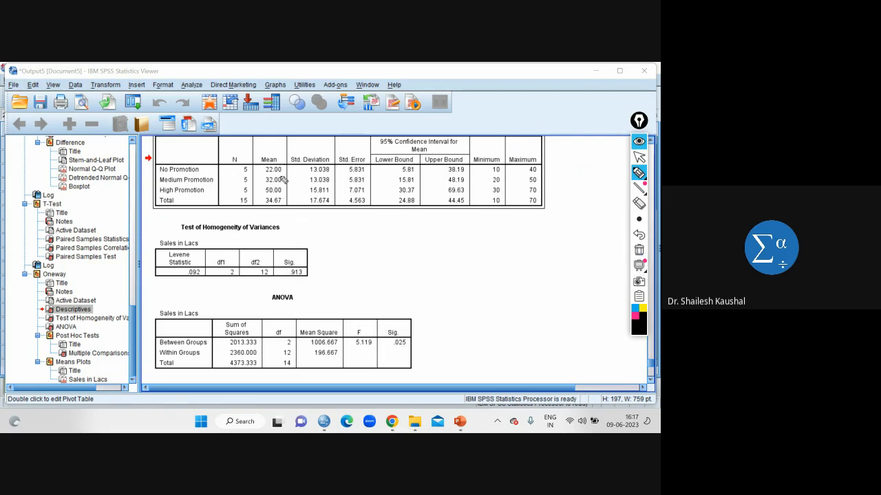
{"action": "mouse_move", "coordinate": [282, 167]}
{"action": "left_mouse_down"}
{"action": "mouse_move", "coordinate": [289, 180]}
{"action": "mouse_move", "coordinate": [265, 194]}
{"action": "mouse_move", "coordinate": [264, 172]}
{"action": "left_mouse_up"}
{"action": "left_click", "coordinate": [639, 249]}
{"action": "left_click", "coordinate": [639, 157]}
Mark the No versus Medium Promotion row of the Multiple Comparisons table with pen strokes, circling its Sig. value and drawing a cross above the table
{"action": "scroll", "coordinate": [462, 285], "scroll_direction": "down", "scroll_amount": 9}
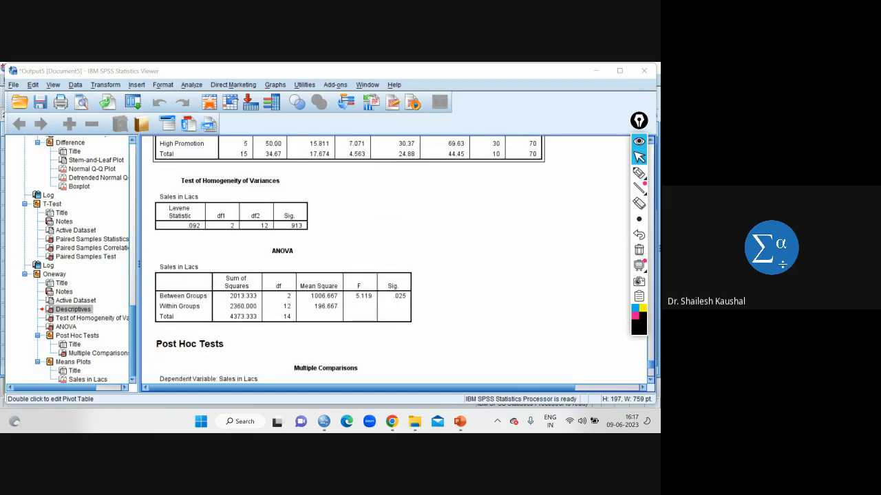
{"action": "scroll", "coordinate": [462, 286], "scroll_direction": "down", "scroll_amount": 3}
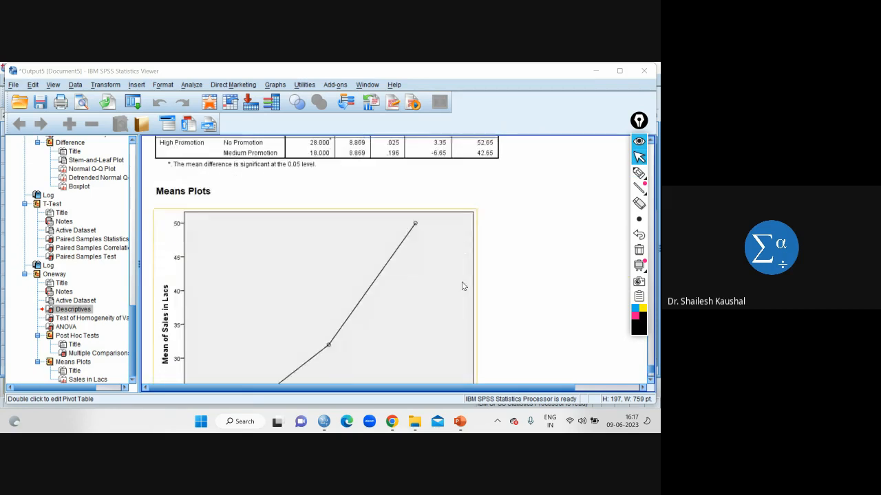
{"action": "scroll", "coordinate": [462, 285], "scroll_direction": "up", "scroll_amount": 5}
{"action": "scroll", "coordinate": [462, 286], "scroll_direction": "up", "scroll_amount": 2}
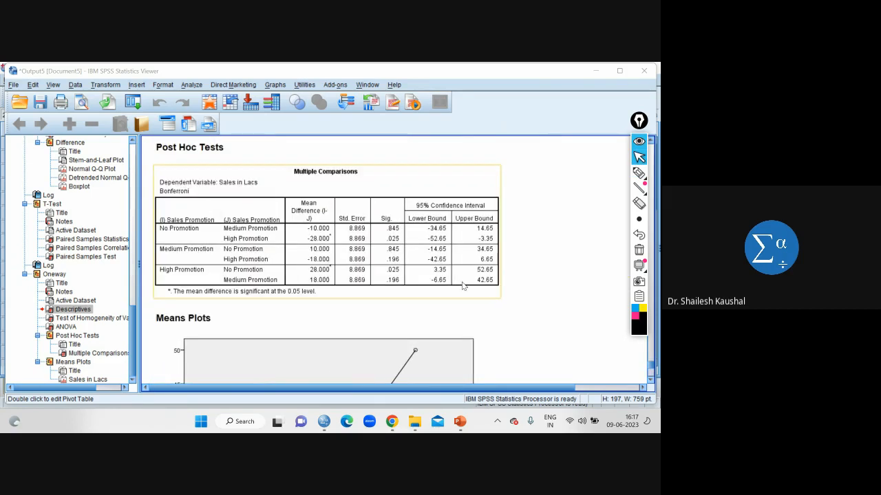
{"action": "mouse_move", "coordinate": [639, 174]}
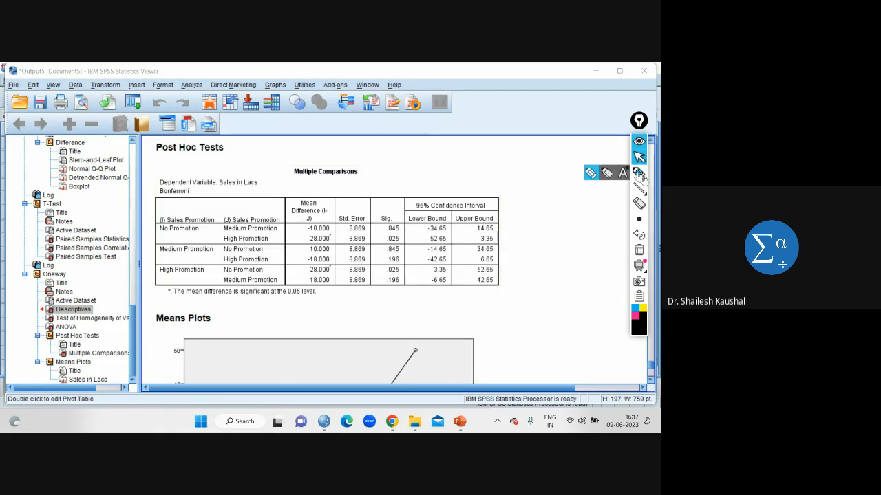
{"action": "left_click", "coordinate": [590, 173]}
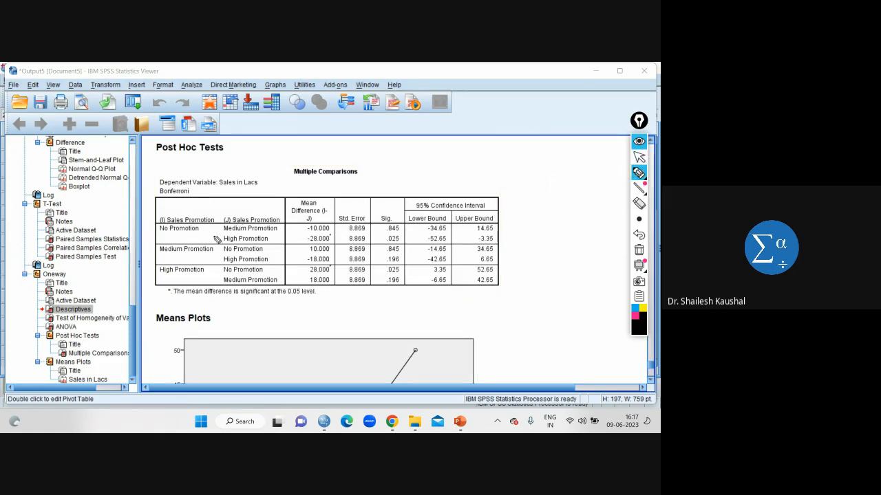
{"action": "left_click_drag", "start_coordinate": [202, 230], "coordinate": [221, 228]}
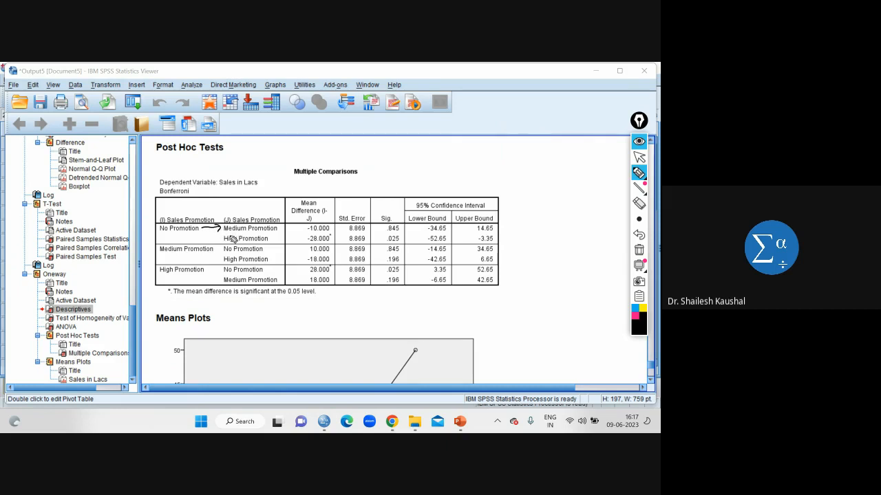
{"action": "left_click_drag", "start_coordinate": [293, 228], "coordinate": [305, 228]}
{"action": "mouse_move", "coordinate": [406, 232]}
{"action": "left_mouse_down"}
{"action": "mouse_move", "coordinate": [396, 224]}
{"action": "mouse_move", "coordinate": [387, 232]}
{"action": "mouse_move", "coordinate": [402, 234]}
{"action": "left_mouse_up"}
{"action": "left_click_drag", "start_coordinate": [405, 175], "coordinate": [407, 190]}
{"action": "left_click_drag", "start_coordinate": [399, 181], "coordinate": [417, 188]}
Mark the No versus High Promotion comparison with pen strokes, clear all ink and return to the pointer
{"action": "left_click_drag", "start_coordinate": [200, 232], "coordinate": [214, 243]}
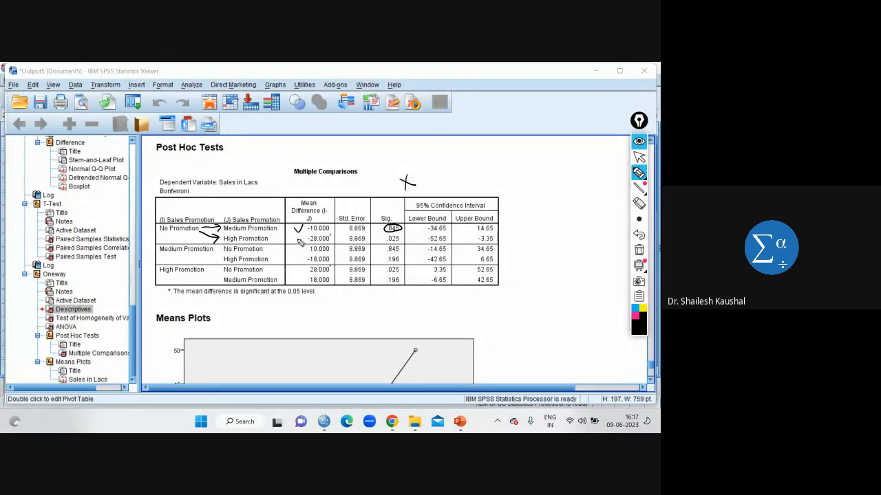
{"action": "left_click_drag", "start_coordinate": [296, 238], "coordinate": [304, 236]}
{"action": "mouse_move", "coordinate": [401, 235]}
{"action": "left_mouse_down"}
{"action": "mouse_move", "coordinate": [382, 243]}
{"action": "mouse_move", "coordinate": [419, 237]}
{"action": "left_mouse_up"}
{"action": "left_click", "coordinate": [638, 250]}
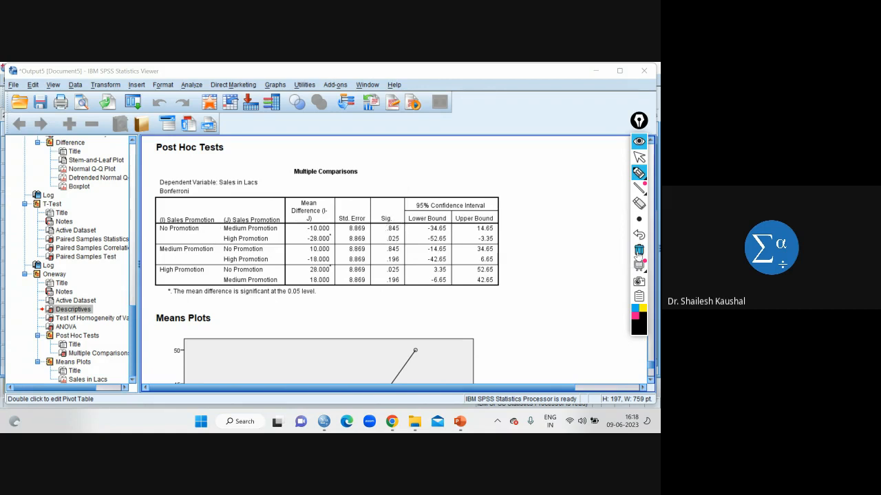
{"action": "left_click", "coordinate": [639, 158]}
Switch to the 15. Repeated Measures ANOVA.sav data window and select the Baseline to Month_3 values in rows 1 to 15
{"action": "mouse_move", "coordinate": [322, 423]}
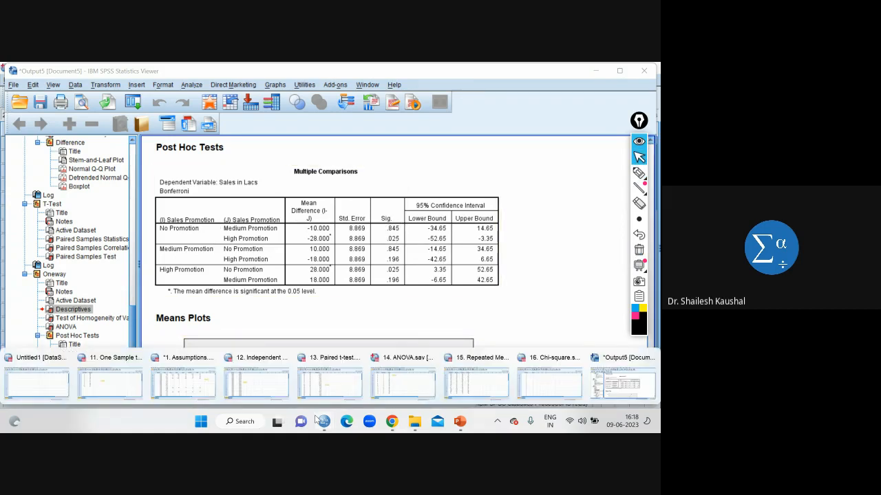
{"action": "left_click", "coordinate": [470, 384]}
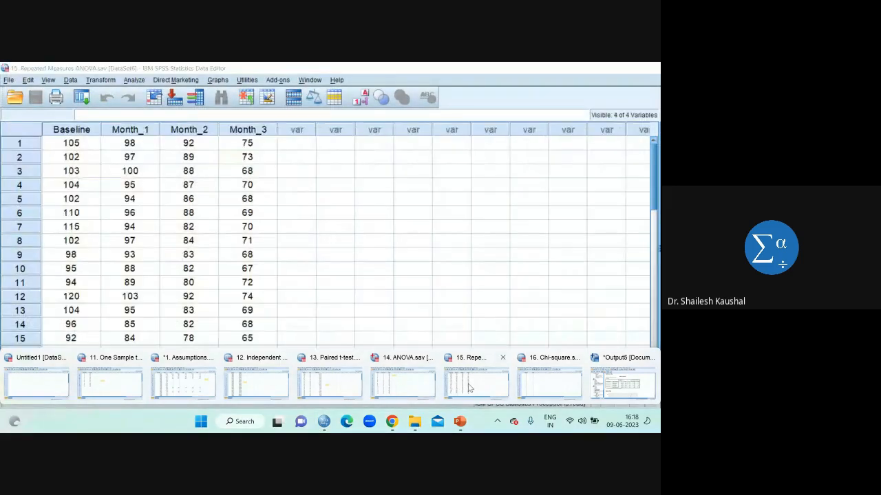
{"action": "left_click", "coordinate": [378, 228]}
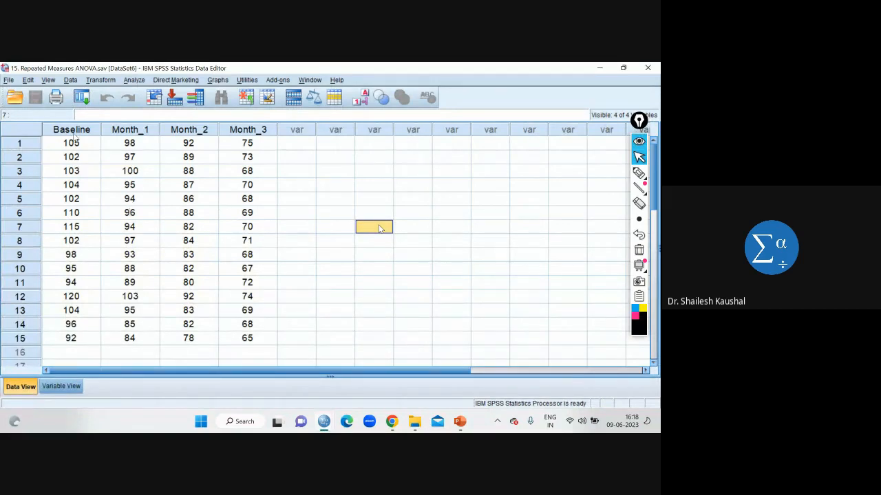
{"action": "left_click_drag", "start_coordinate": [74, 135], "coordinate": [235, 140]}
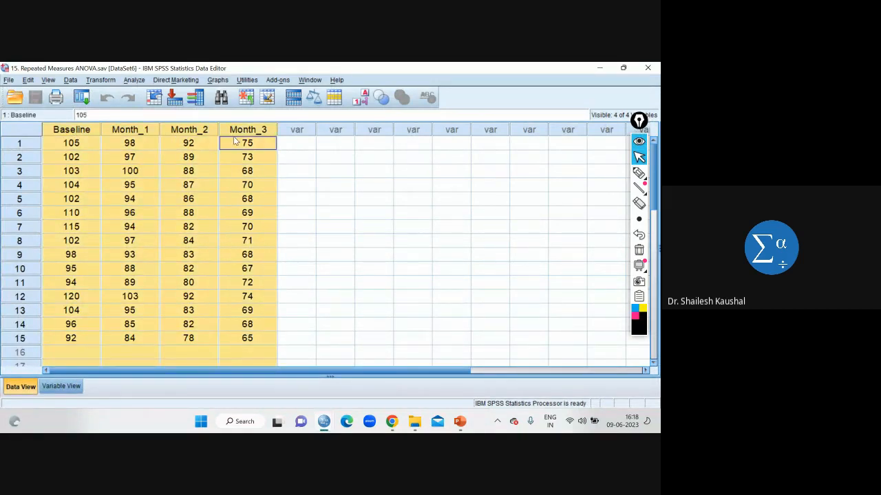
{"action": "left_click_drag", "start_coordinate": [251, 338], "coordinate": [42, 143]}
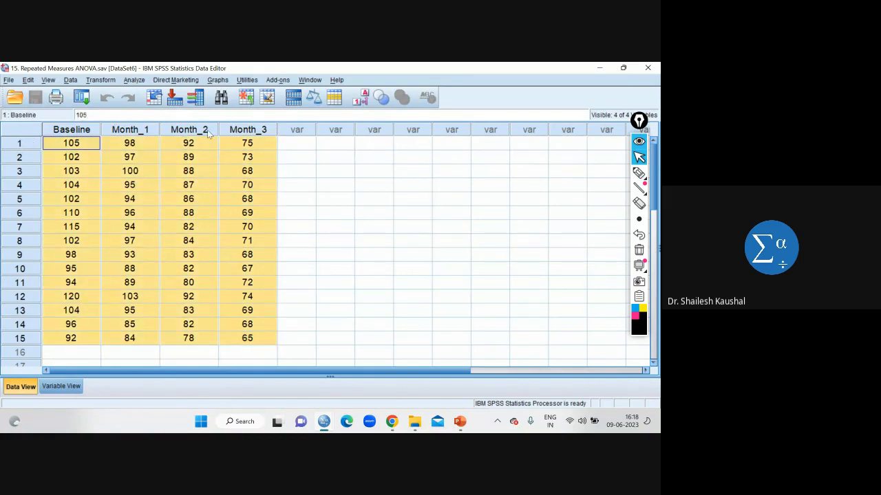
Switch to the PowerPoint slideshow and advance past the Repeated Measures ANOVA slide to the Case Study-Diet slide
{"action": "mouse_move", "coordinate": [460, 427]}
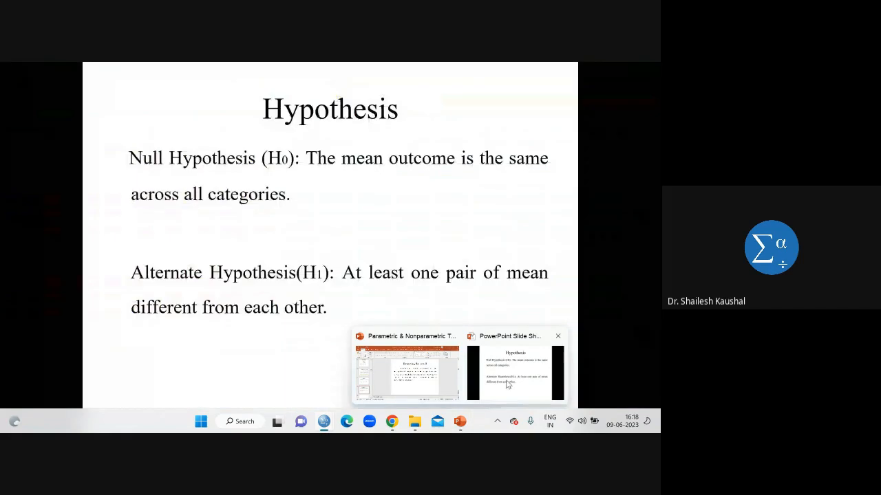
{"action": "left_click", "coordinate": [507, 385]}
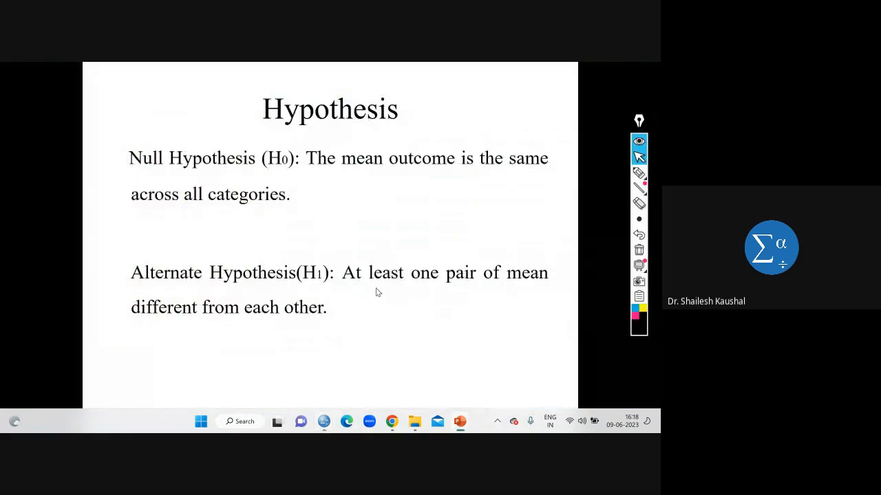
{"action": "key", "text": "Right"}
{"action": "key", "text": "Right"}
{"action": "key", "text": "Right"}
{"action": "key", "text": "Right"}
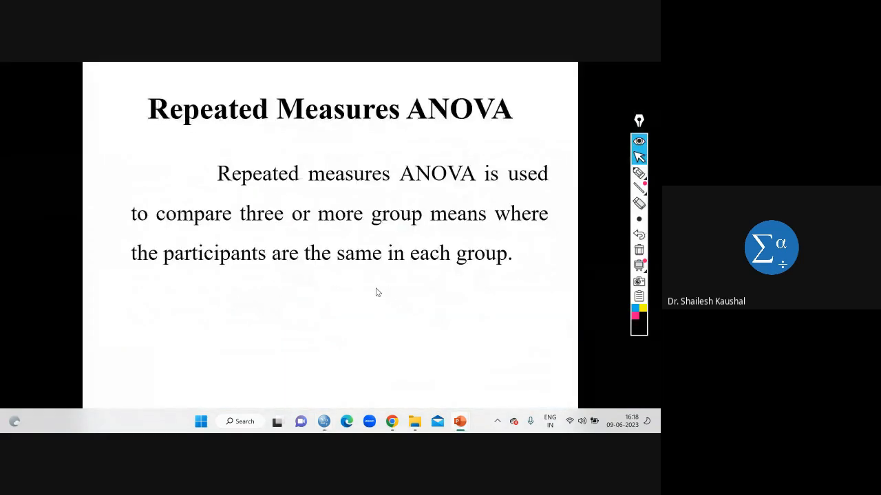
{"action": "key", "text": "Right"}
{"action": "key", "text": "Right"}
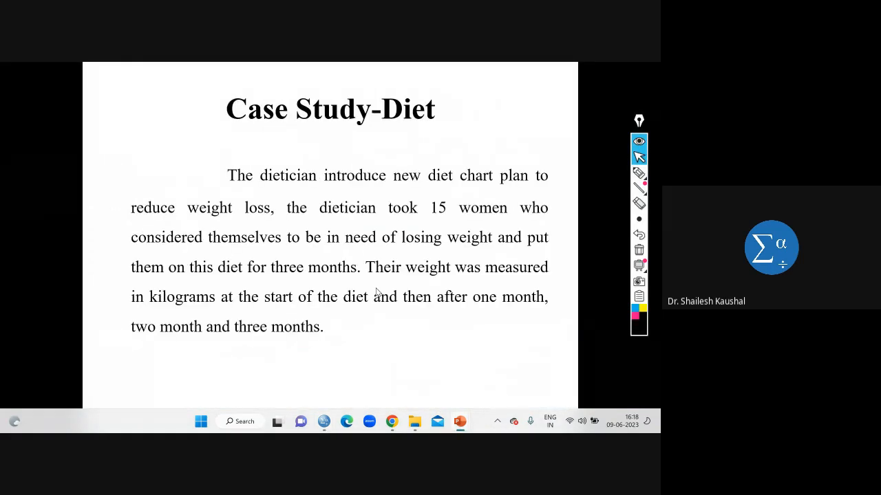